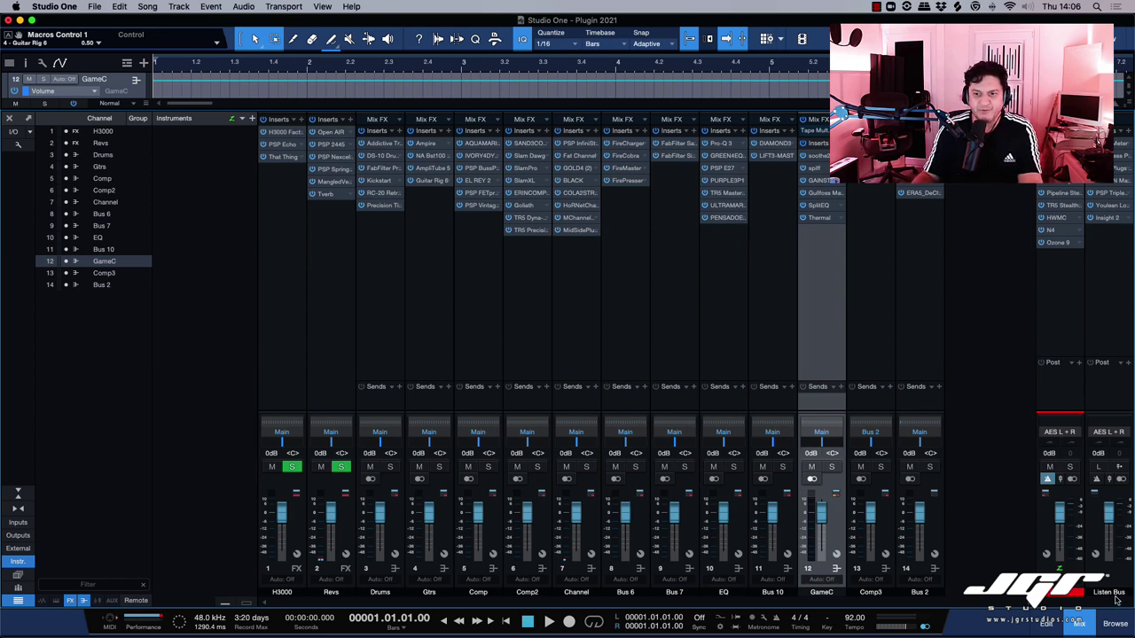
# - Open the browser and look through the favorite effects
pyautogui.click(1115, 623)
pyautogui.scroll(-15, 950, 195)
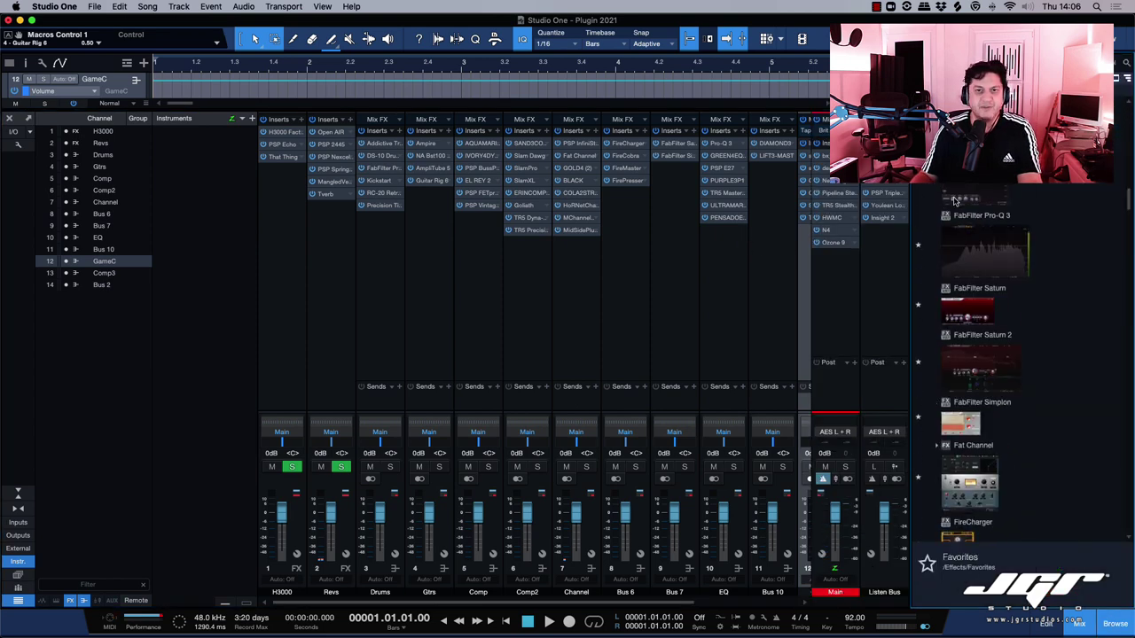
pyautogui.scroll(10, 954, 200)
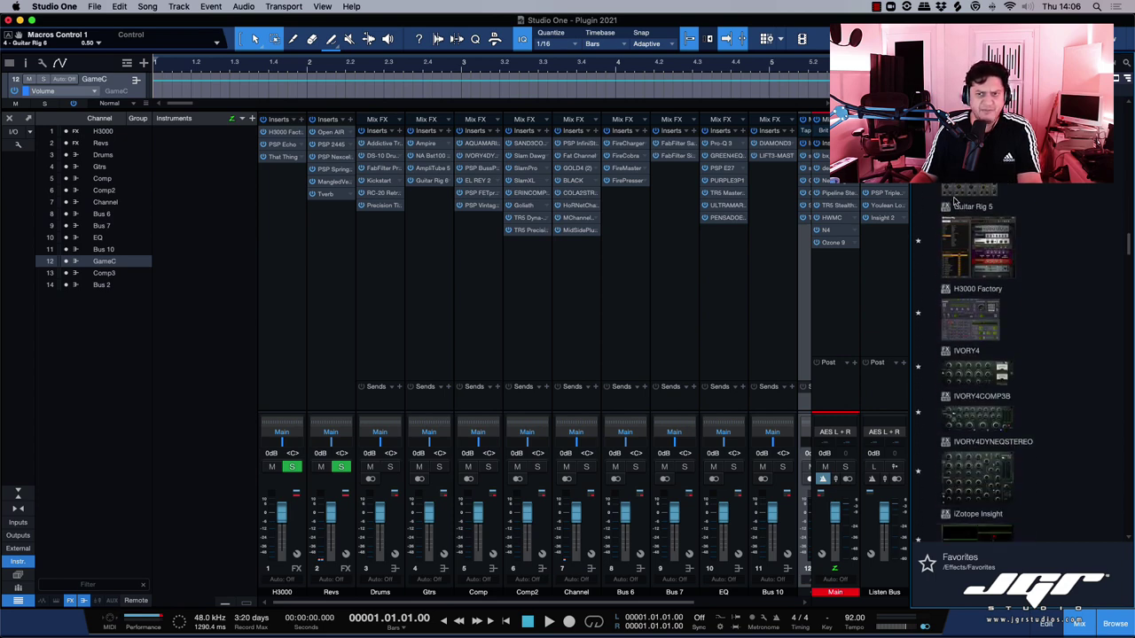
pyautogui.scroll(5, 954, 200)
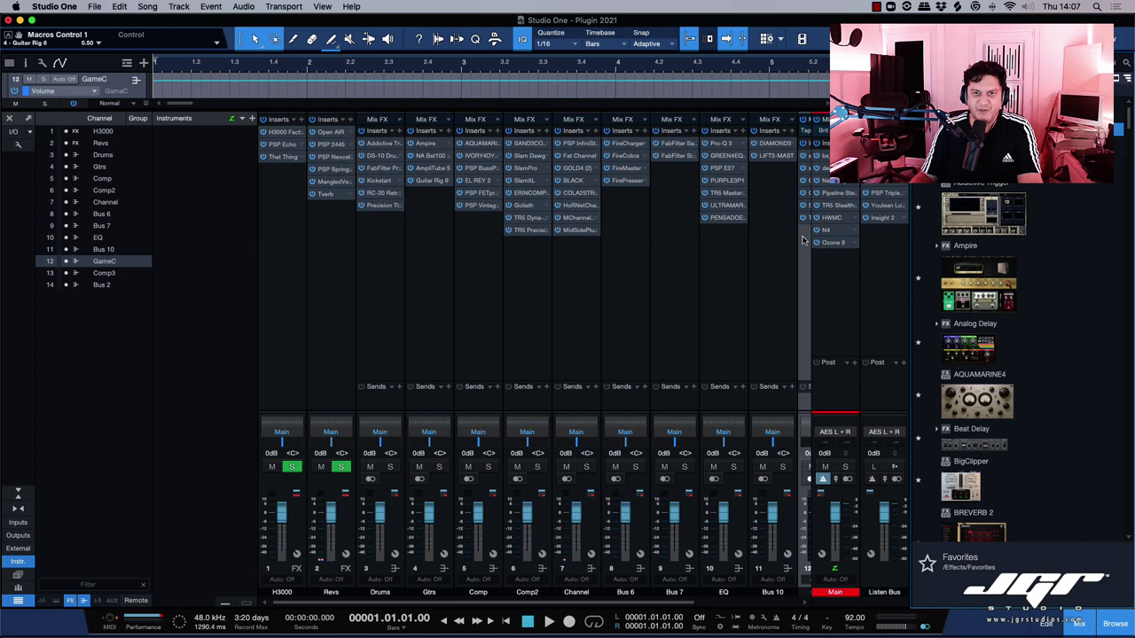
# - Hide the browser and deactivate the insert effects on all mixer channels
pyautogui.click(737, 277)
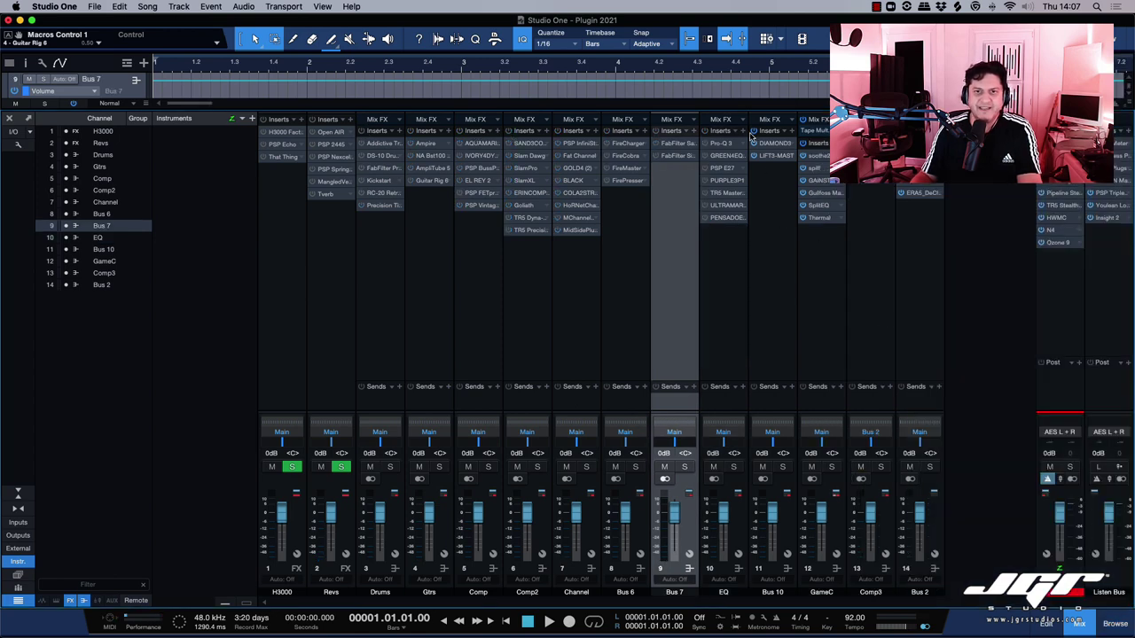
pyautogui.click(755, 132)
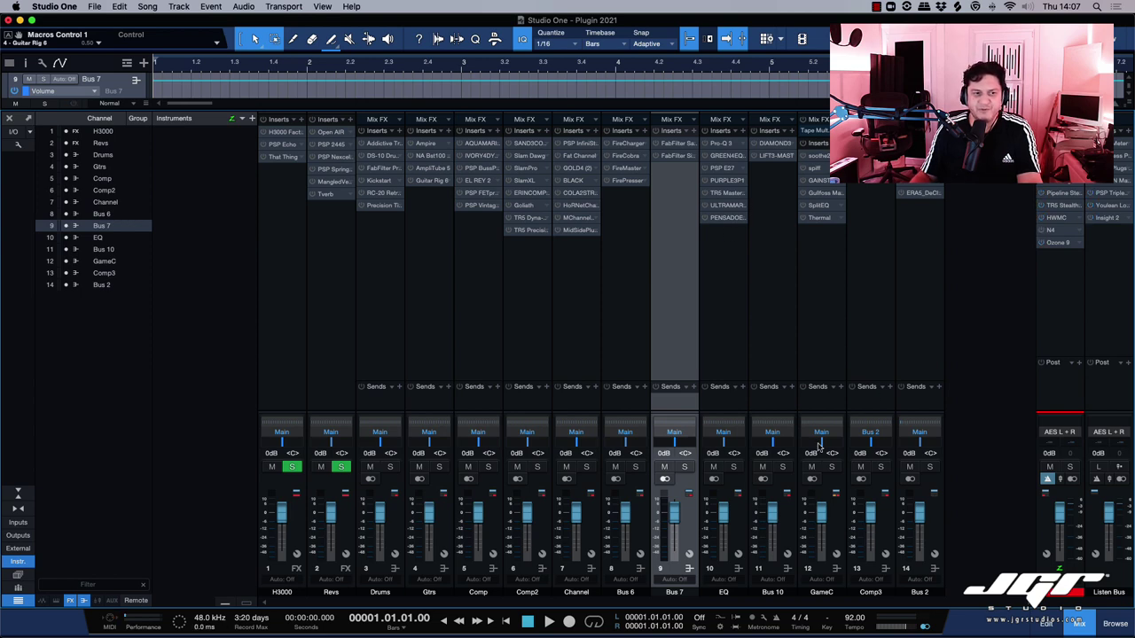
pyautogui.click(155, 628)
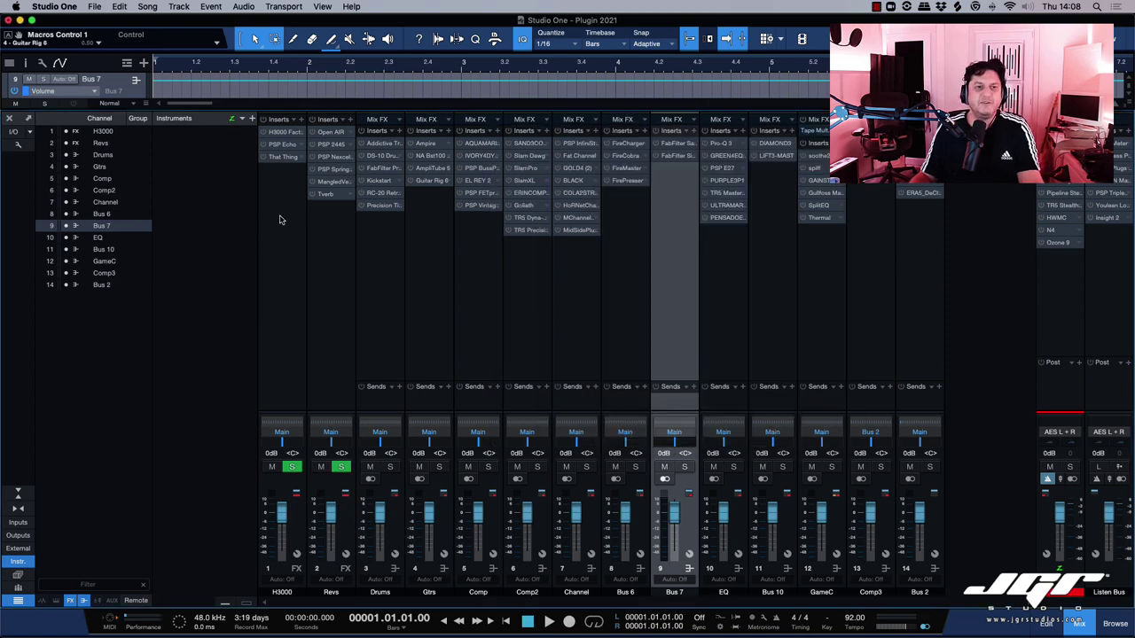
# - Open the H3000 channel's H3000 Factory and PSP Echo inserts to view their interfaces
pyautogui.click(281, 220)
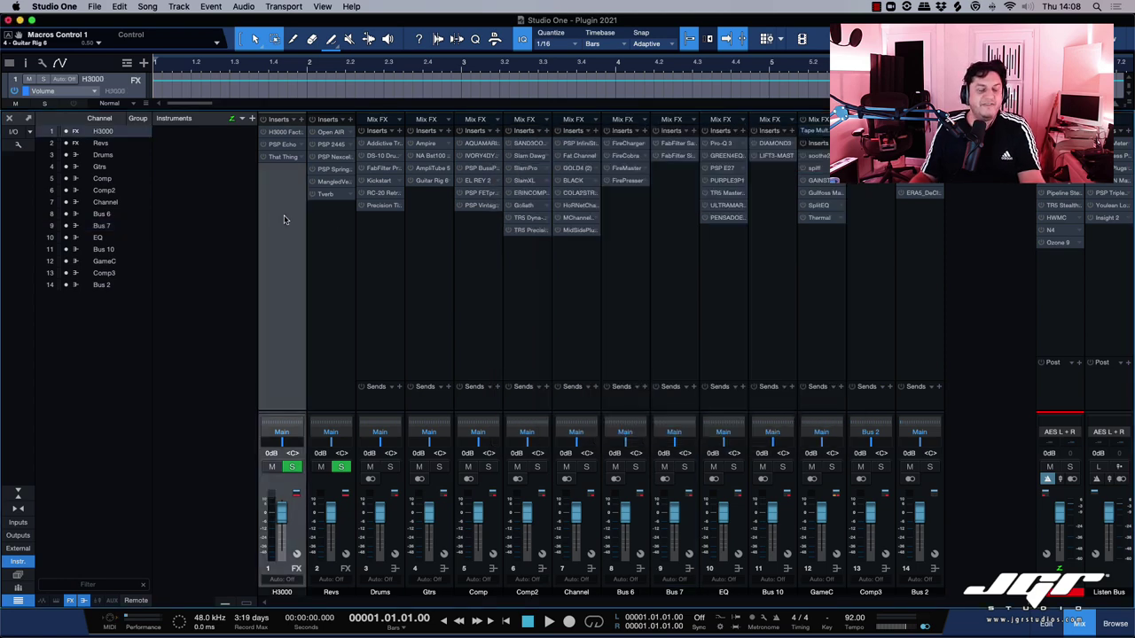
pyautogui.click(283, 132)
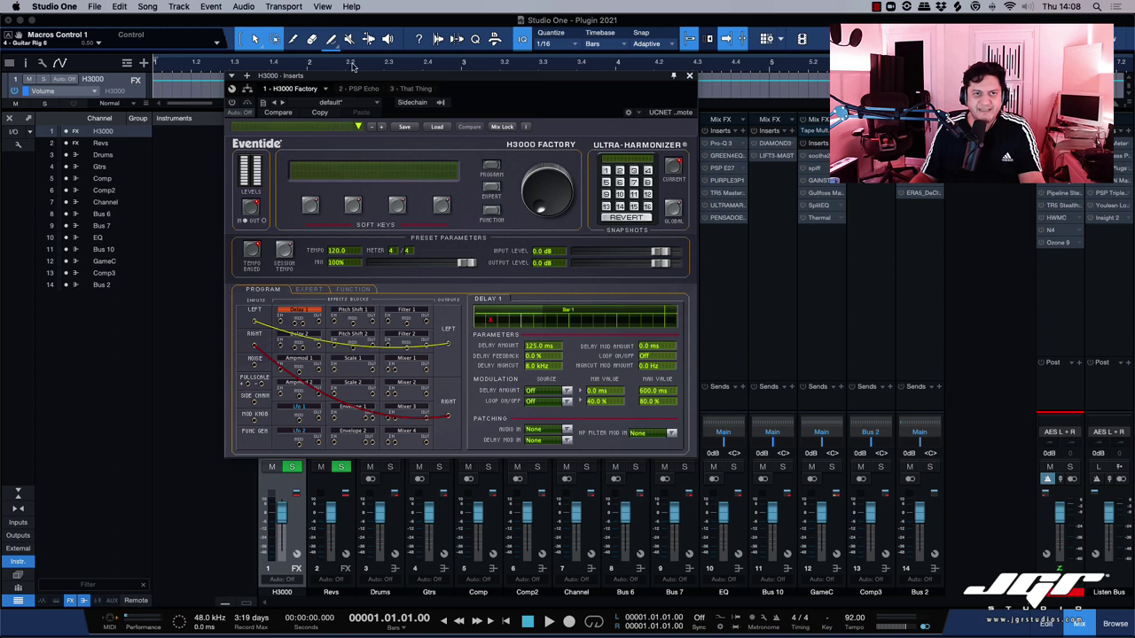
pyautogui.moveTo(351, 81); pyautogui.dragTo(534, 123)
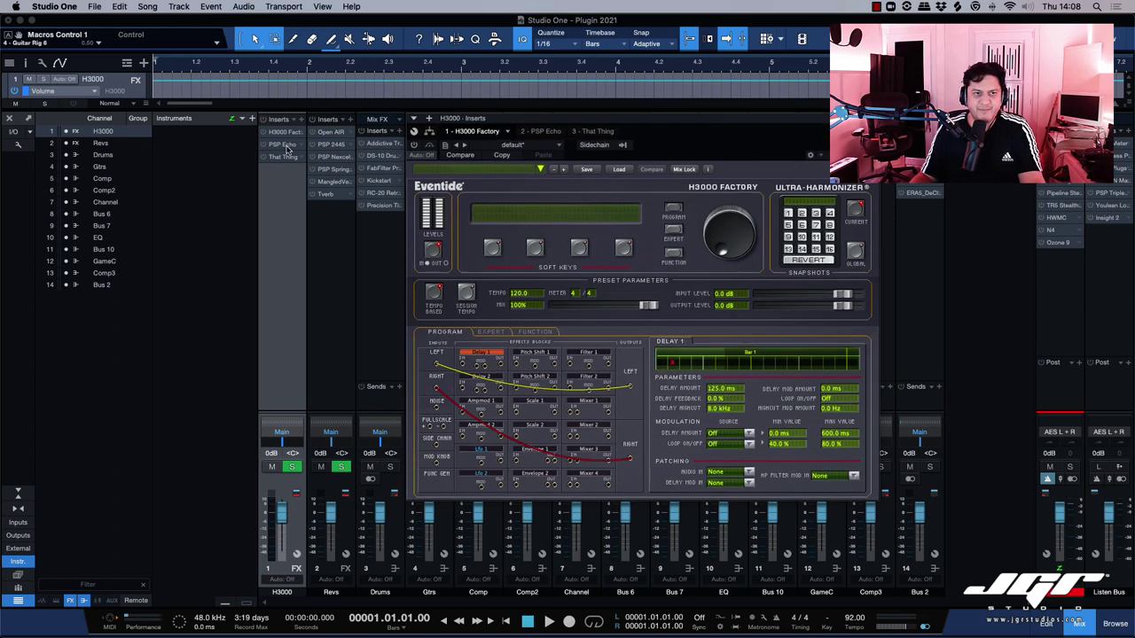
pyautogui.click(532, 131)
pyautogui.moveTo(507, 122); pyautogui.dragTo(509, 123)
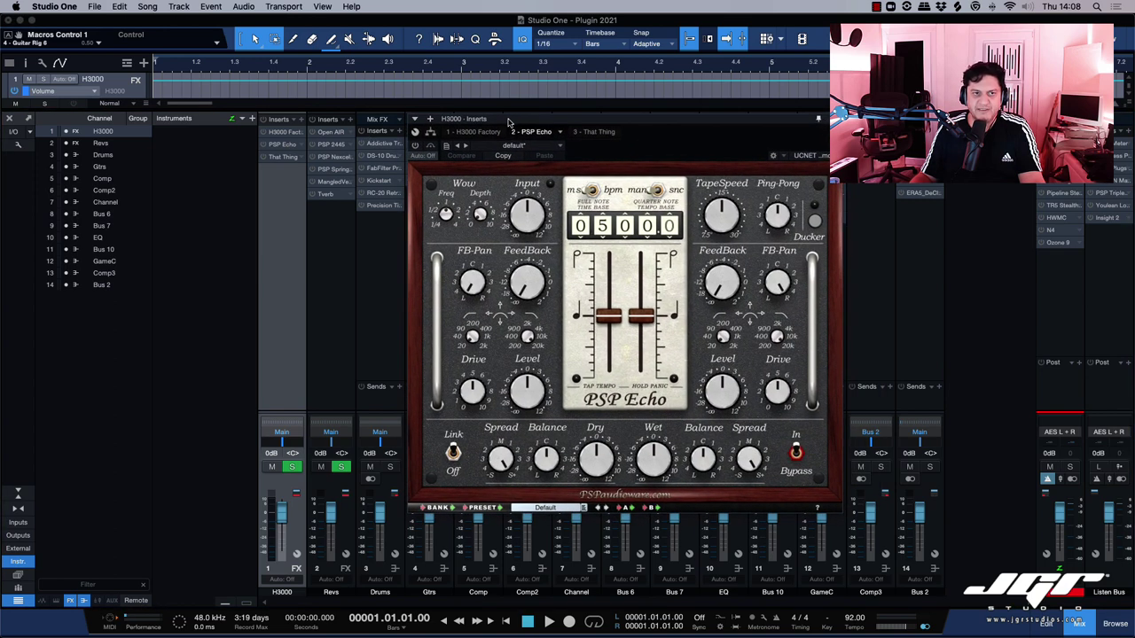
# - Add the Analog Delay effect to the H3000 channel's inserts, view its interface and close it
pyautogui.click(301, 120)
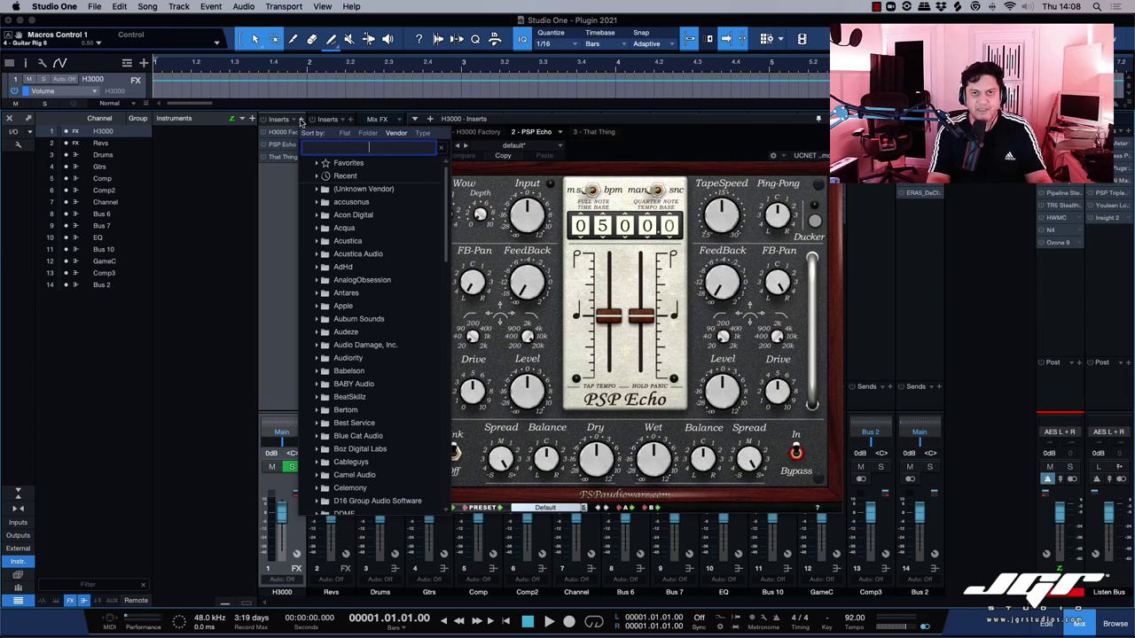
pyautogui.write('psp')
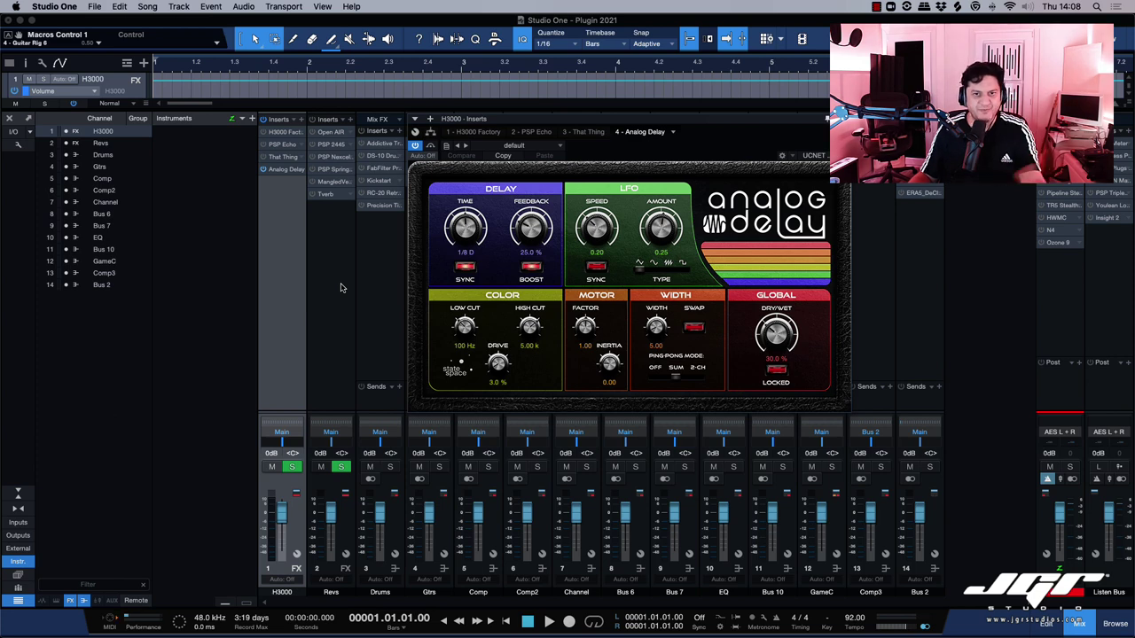
pyautogui.moveTo(574, 120); pyautogui.dragTo(525, 133)
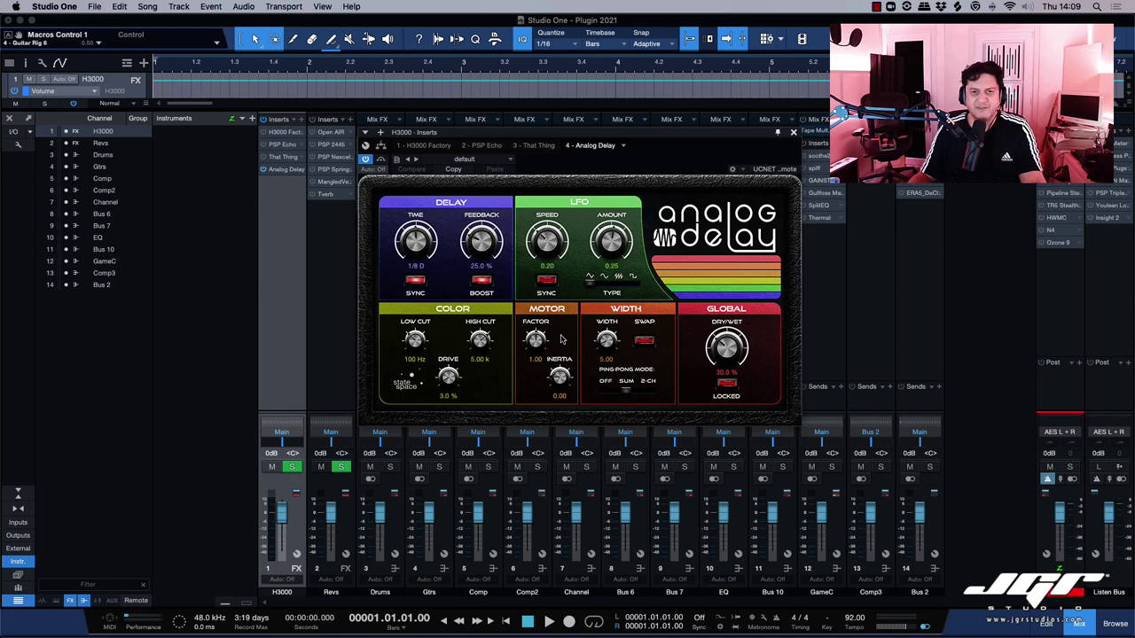
pyautogui.click(794, 133)
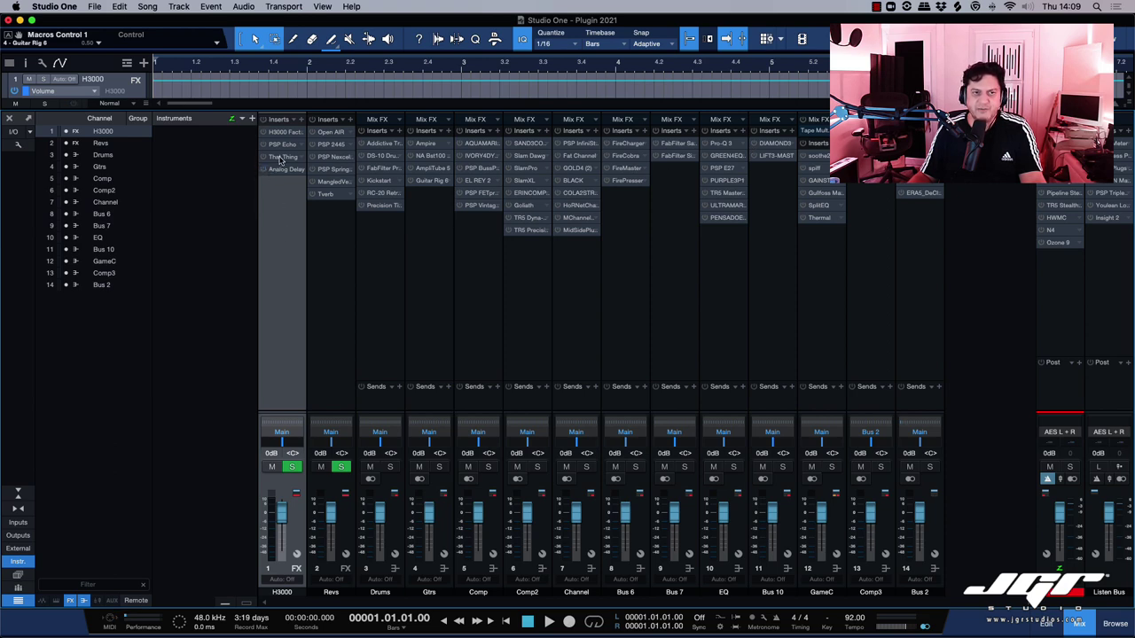
# - Open the That Thing insert on the H3000 channel to view its interface, and close it
pyautogui.doubleClick(280, 158)
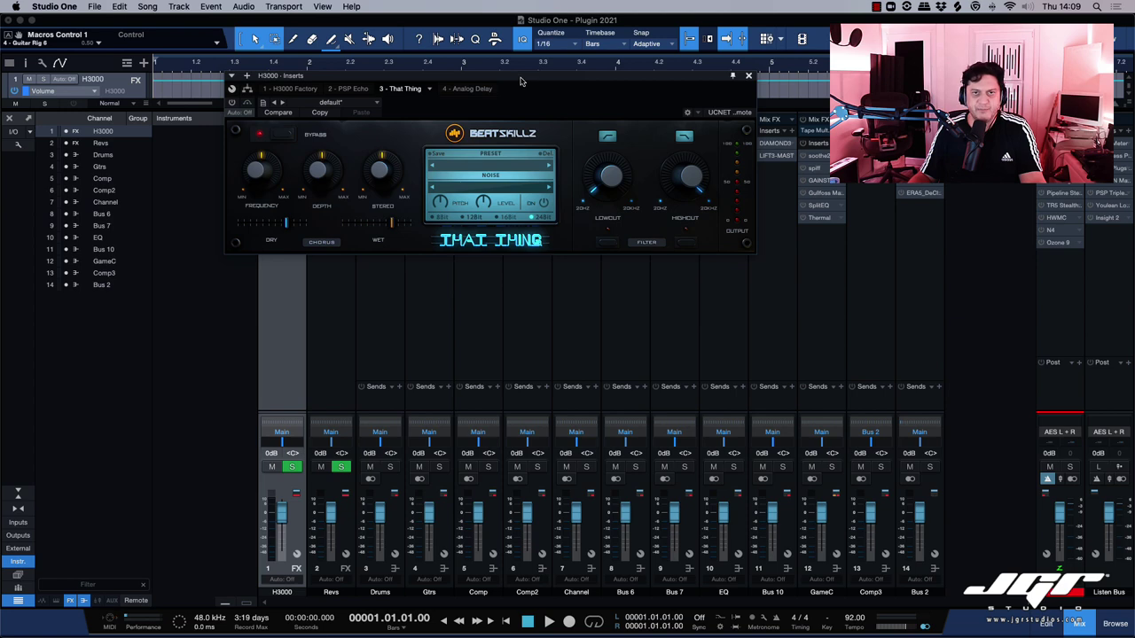
pyautogui.moveTo(521, 81); pyautogui.dragTo(560, 152)
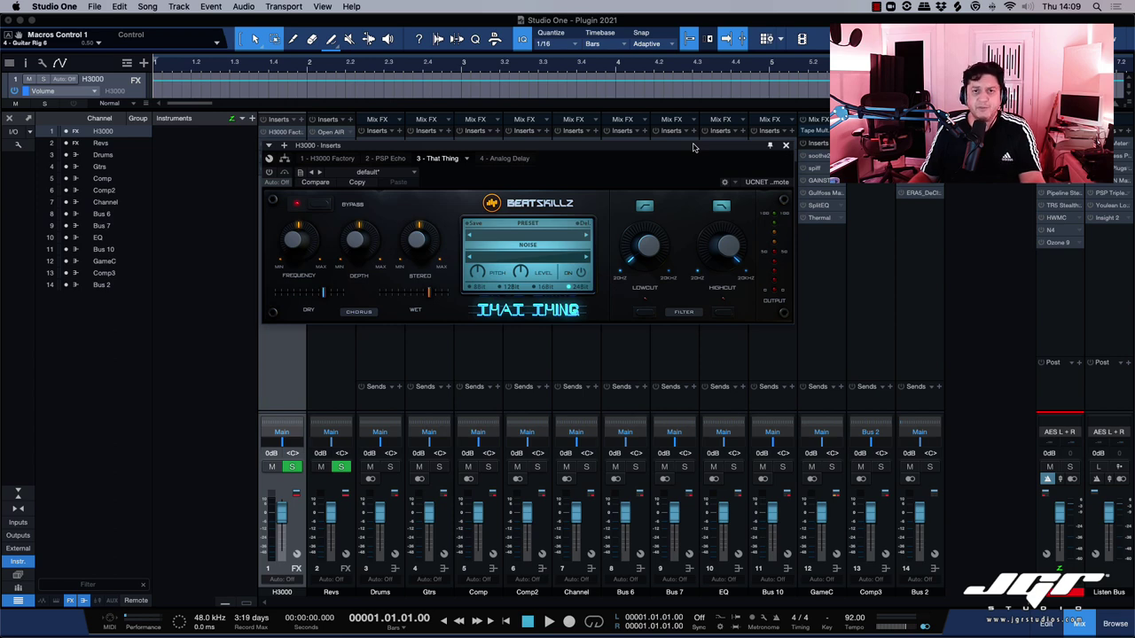
pyautogui.click(786, 145)
# - Open the Open AIR reverb on the Revs channel and browse its Medium Halls presets
pyautogui.click(332, 135)
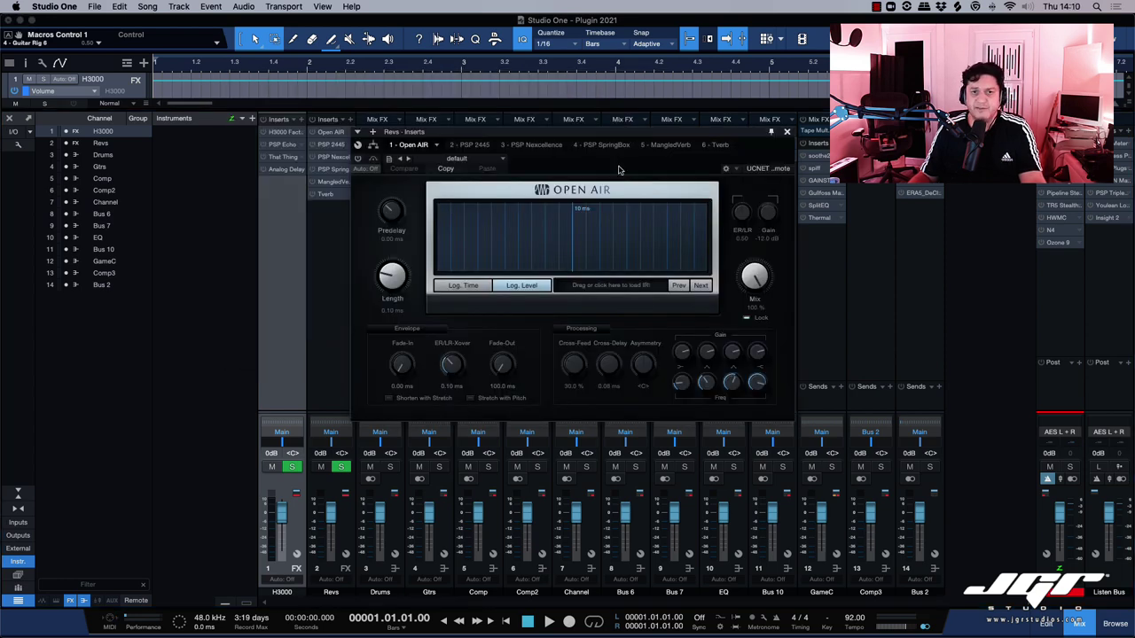
pyautogui.click(502, 160)
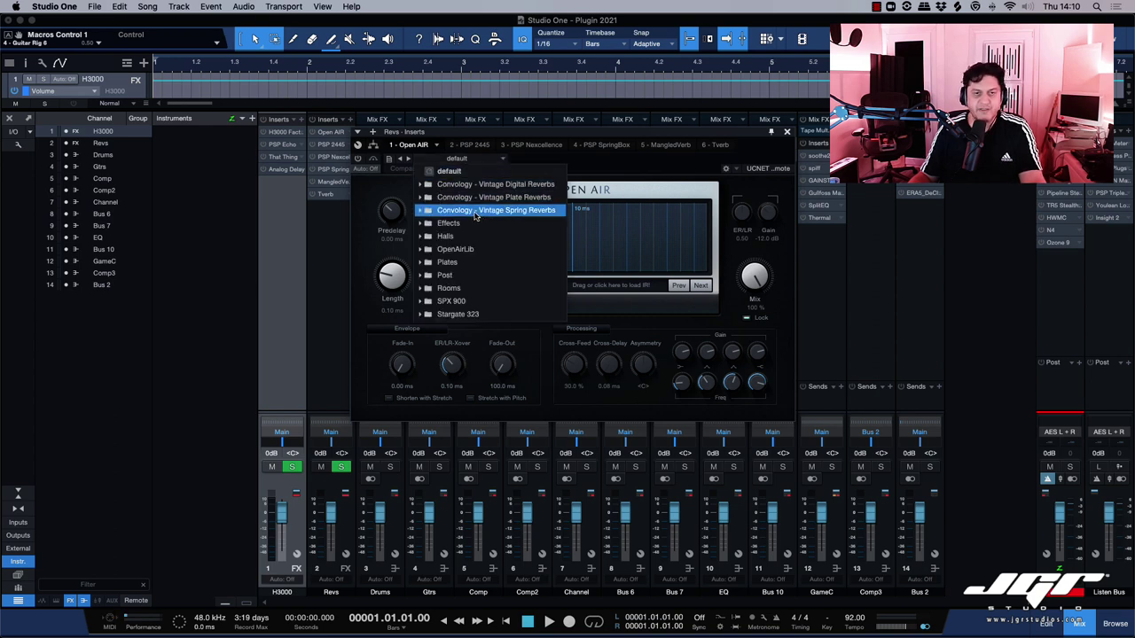
pyautogui.click(446, 238)
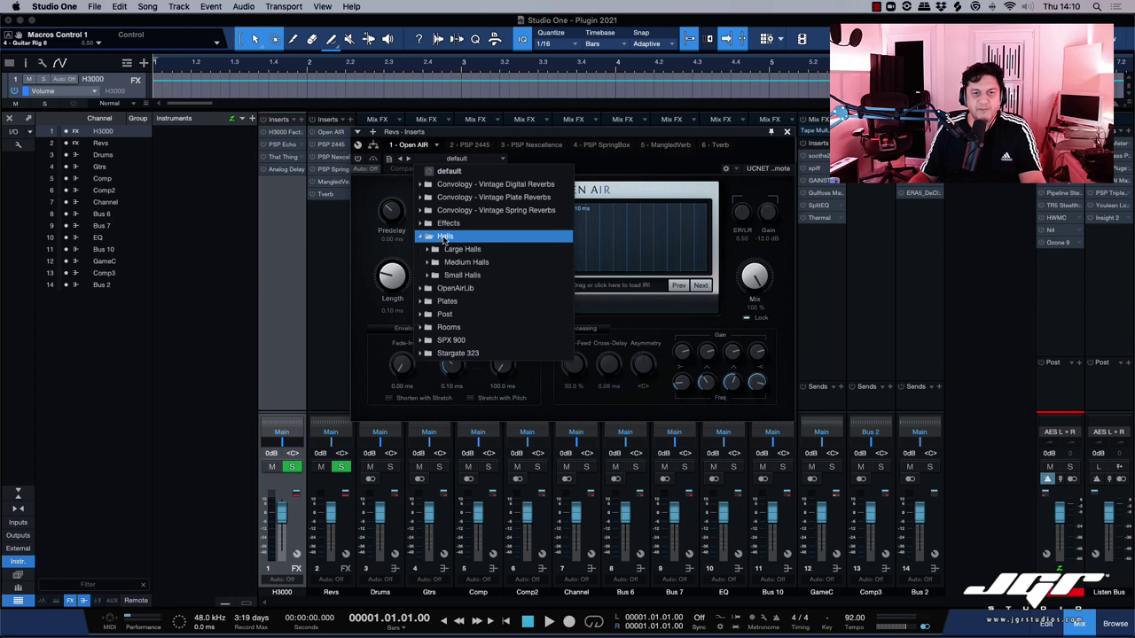
pyautogui.click(450, 261)
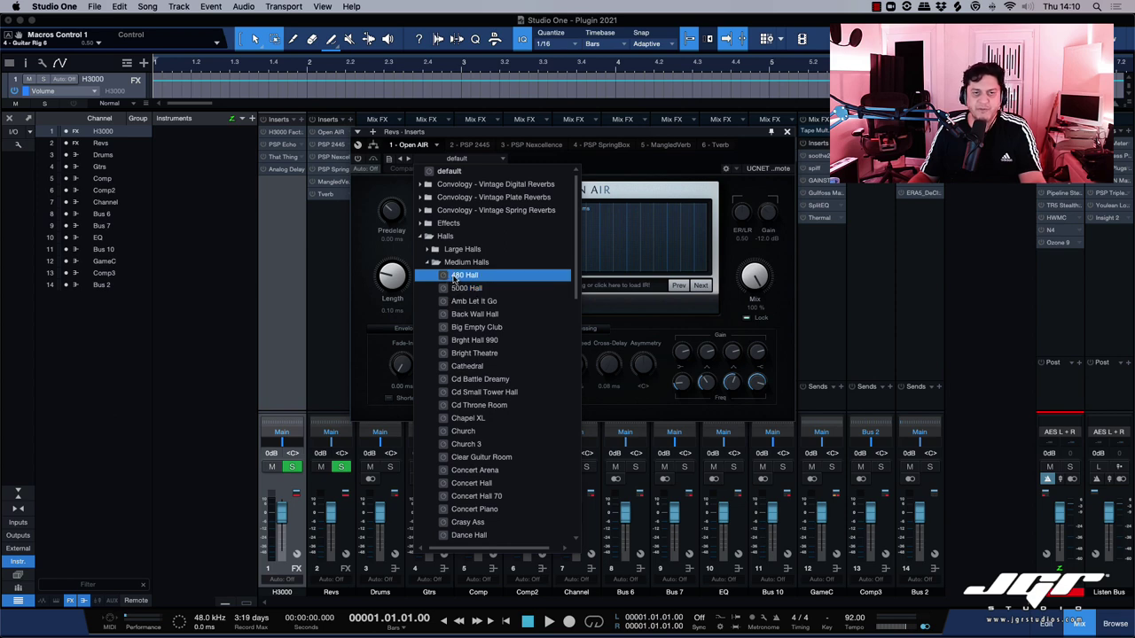
pyautogui.scroll(-5, 461, 381)
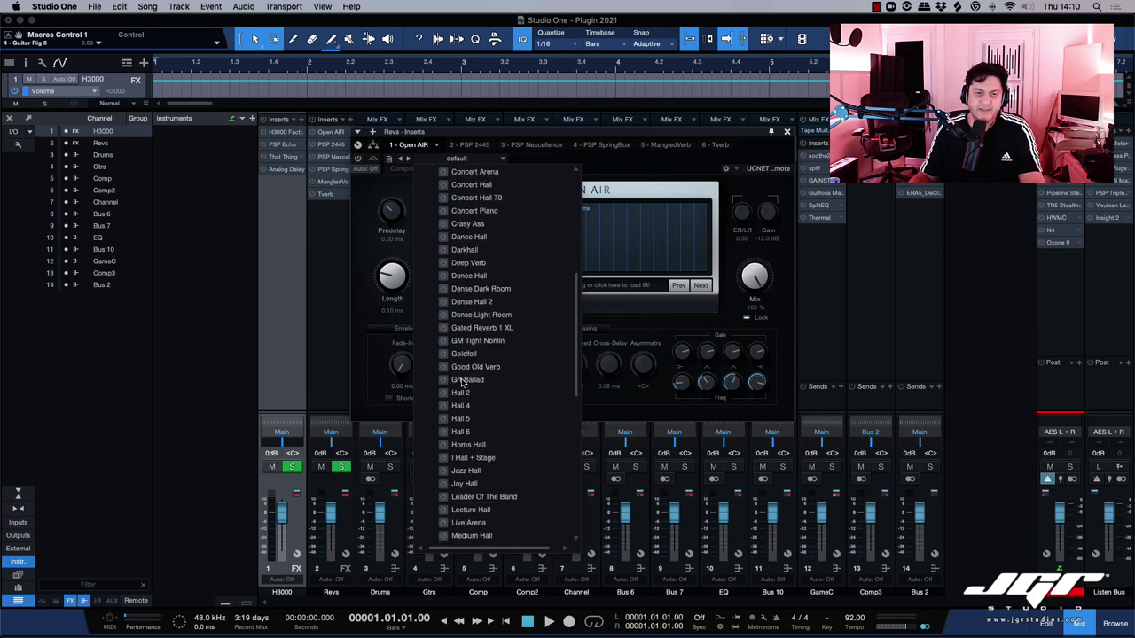
pyautogui.scroll(3, 461, 381)
pyautogui.scroll(3, 461, 382)
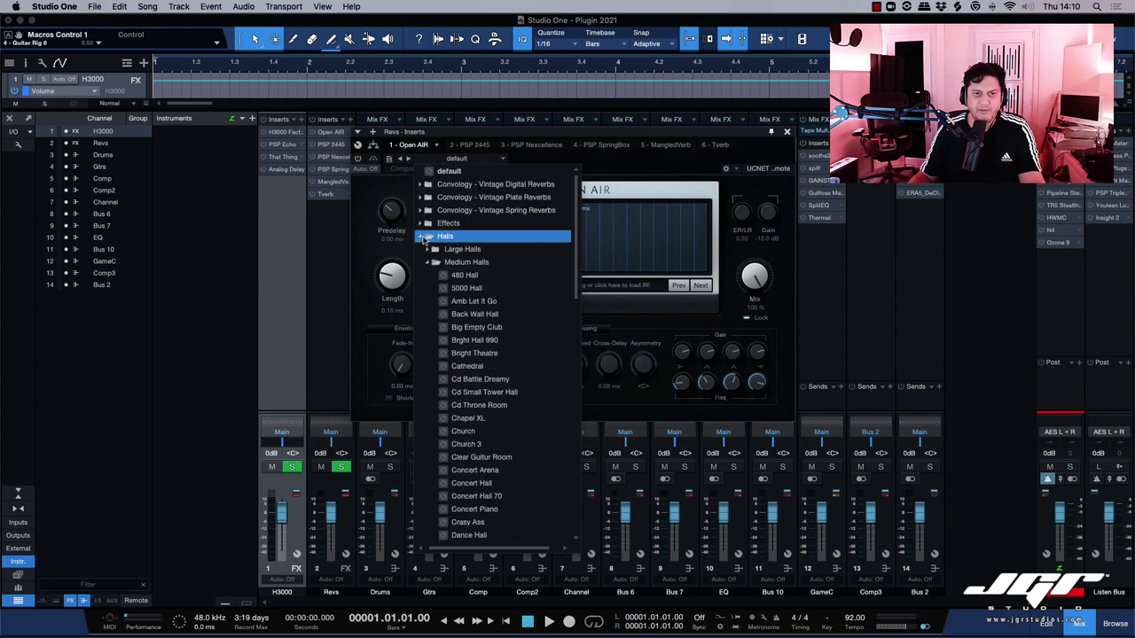
# - Browse Open AIR's Convology Vintage Spring and Plate Reverbs preset folders and leave the preset list without choosing one
pyautogui.click(429, 236)
pyautogui.click(421, 213)
pyautogui.click(422, 213)
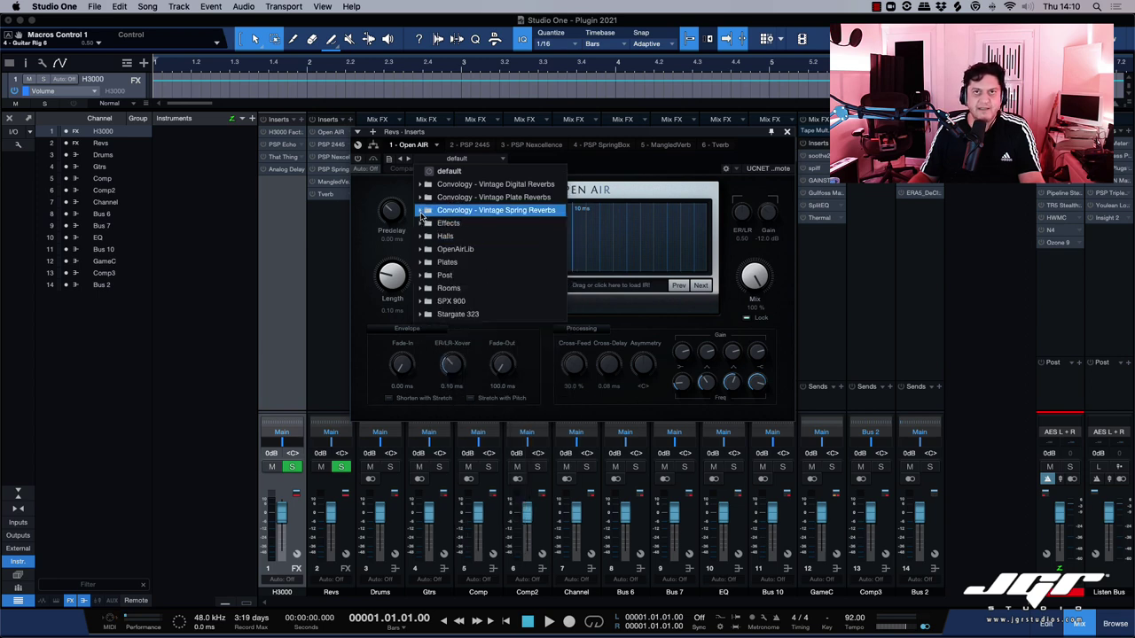
pyautogui.click(421, 199)
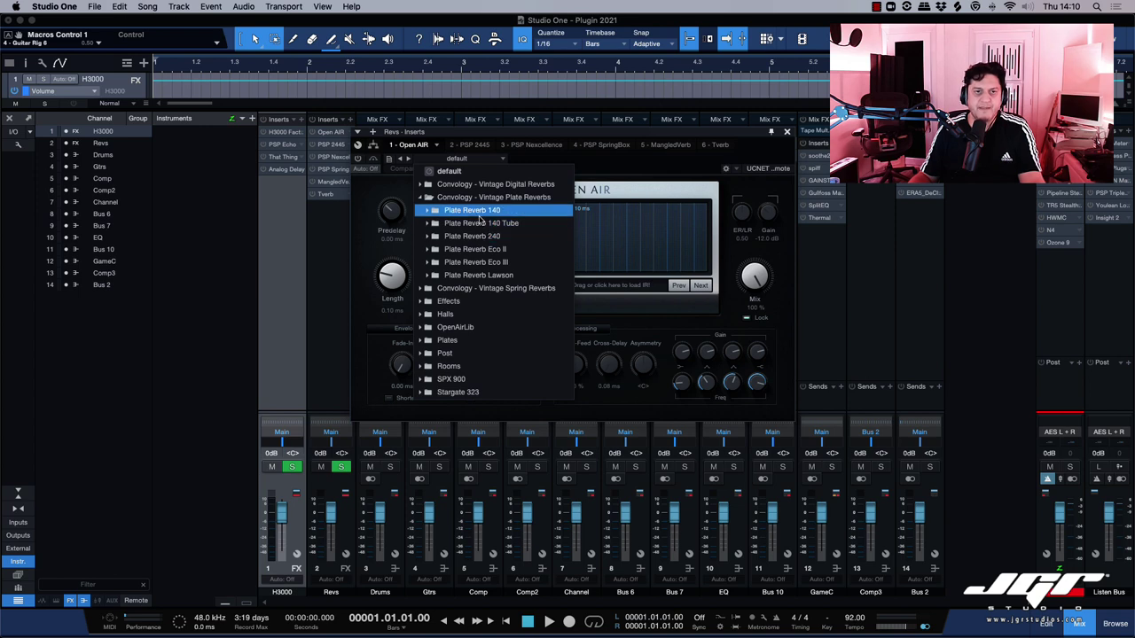
pyautogui.click(429, 197)
pyautogui.click(324, 174)
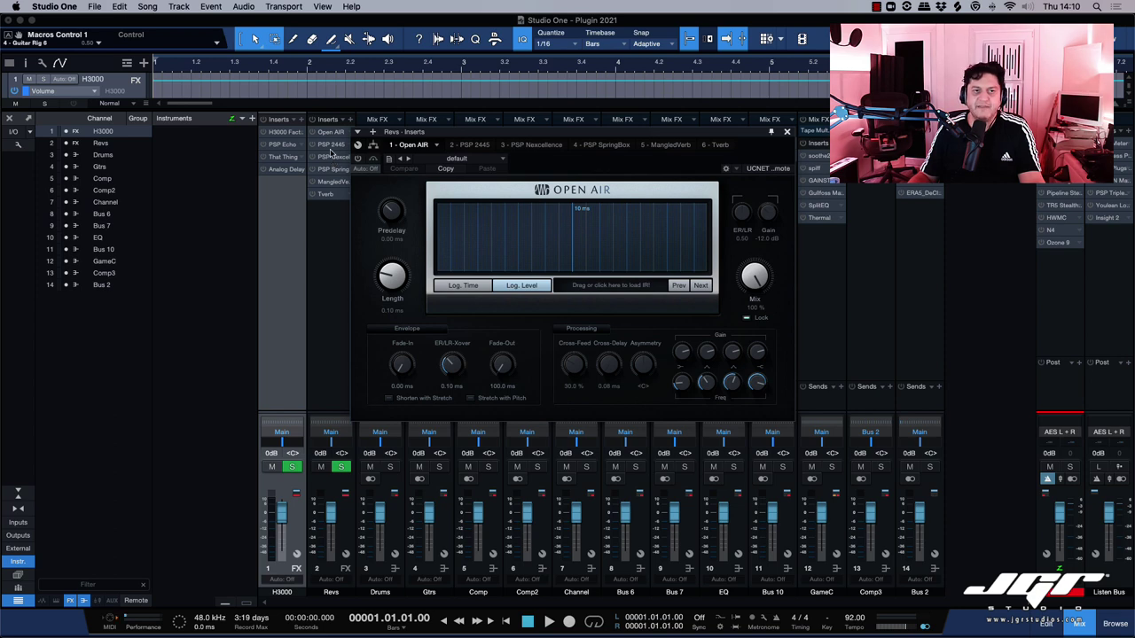
# - Open PSP 2445 on the Revs channel, turn its output Mix down to near minimum, and close it
pyautogui.click(332, 145)
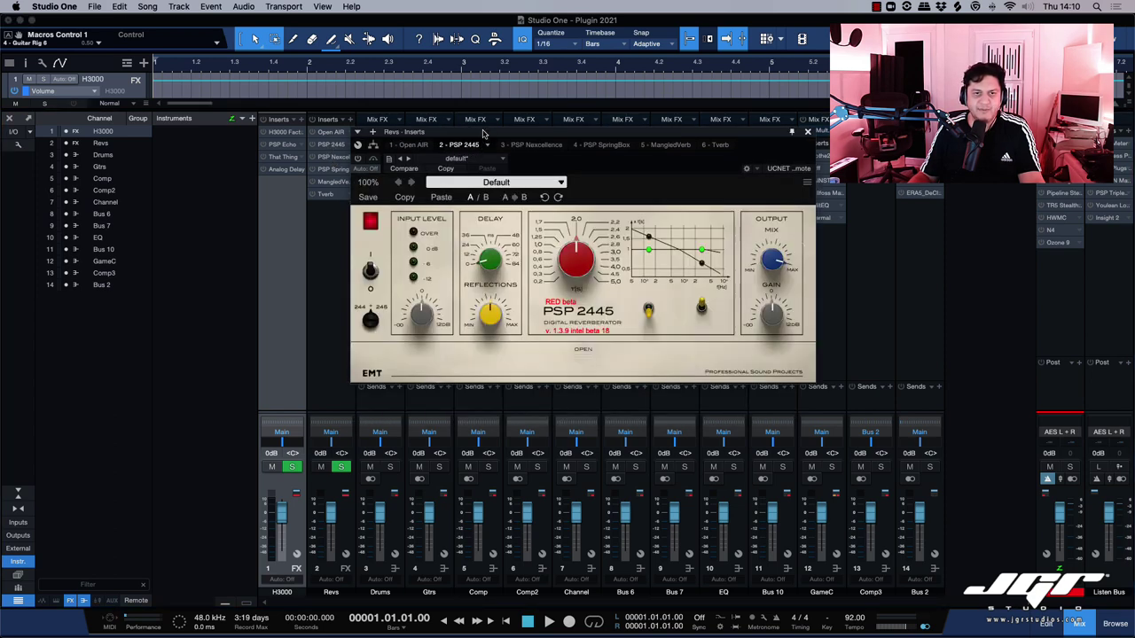
pyautogui.moveTo(483, 133); pyautogui.dragTo(483, 164)
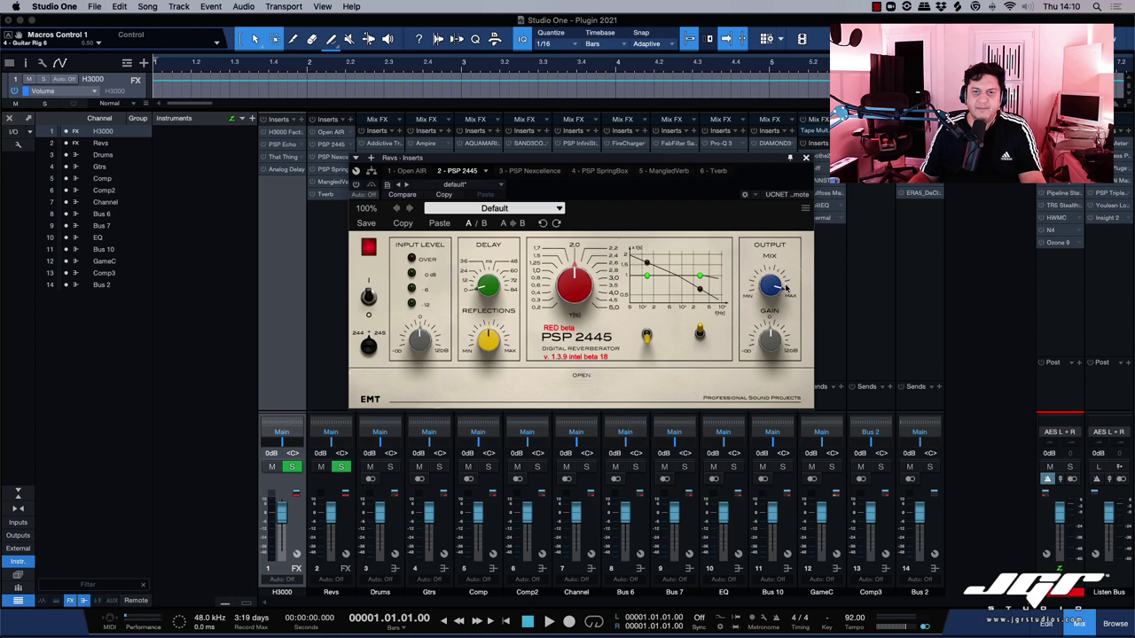
pyautogui.moveTo(786, 287); pyautogui.dragTo(777, 418)
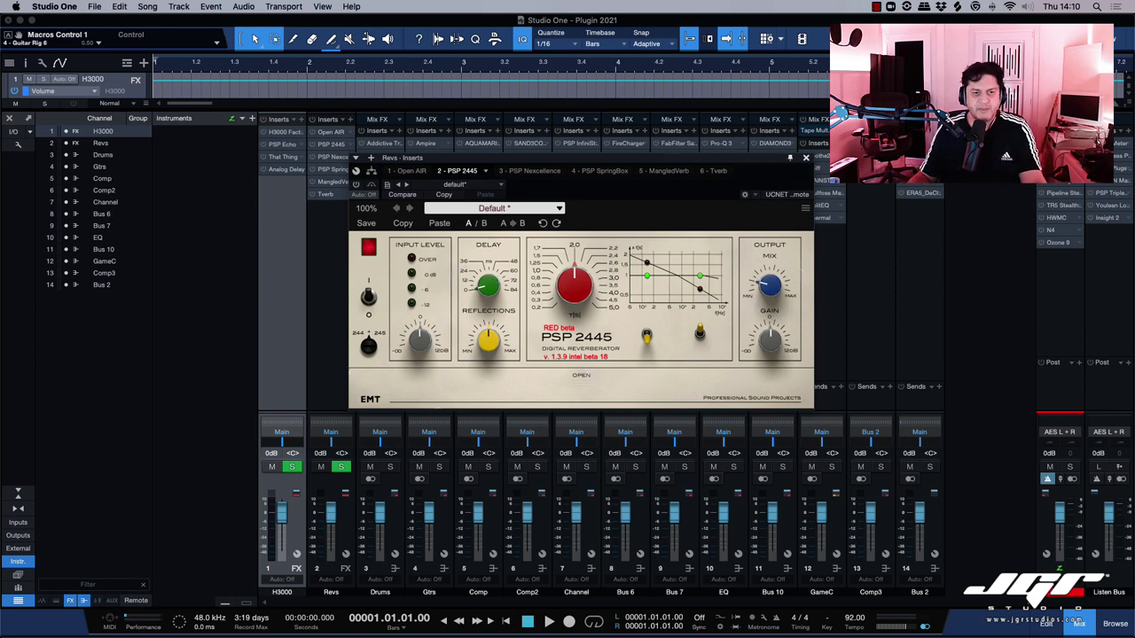
pyautogui.click(805, 157)
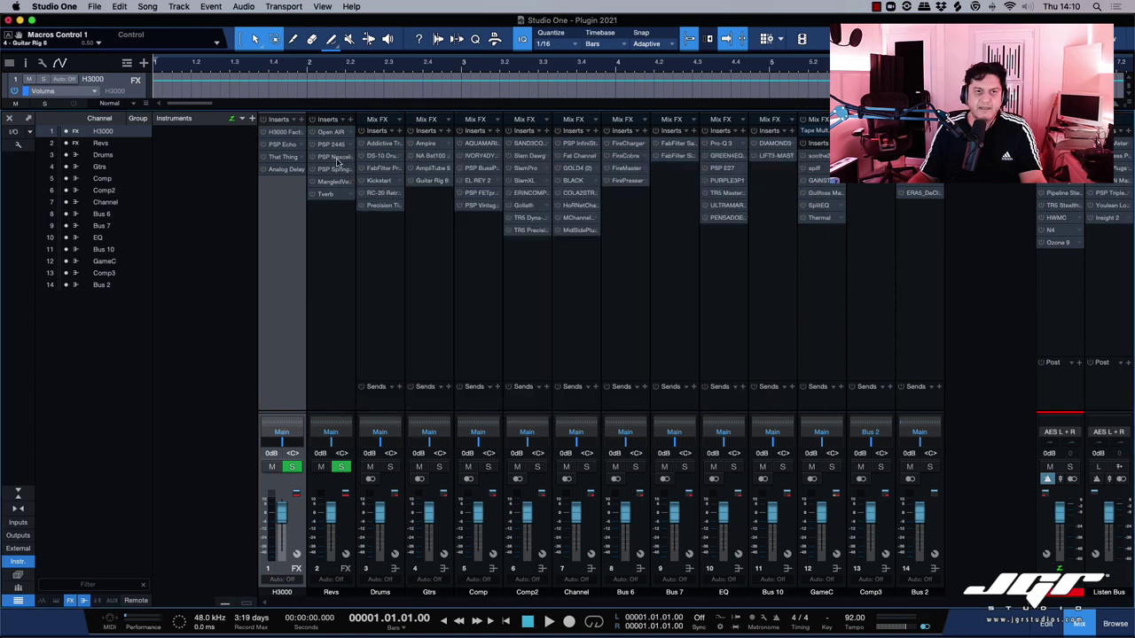
# - Open the PSP Nexcellence insert on the Revs channel to view its interface, and close it
pyautogui.click(336, 157)
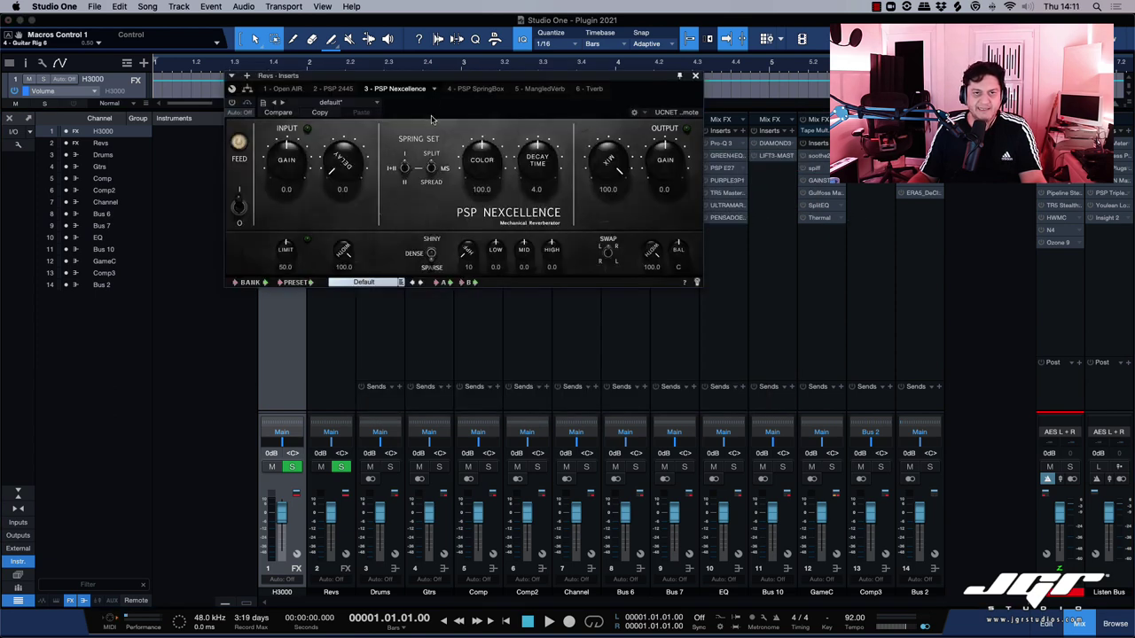
pyautogui.moveTo(428, 89); pyautogui.dragTo(558, 197)
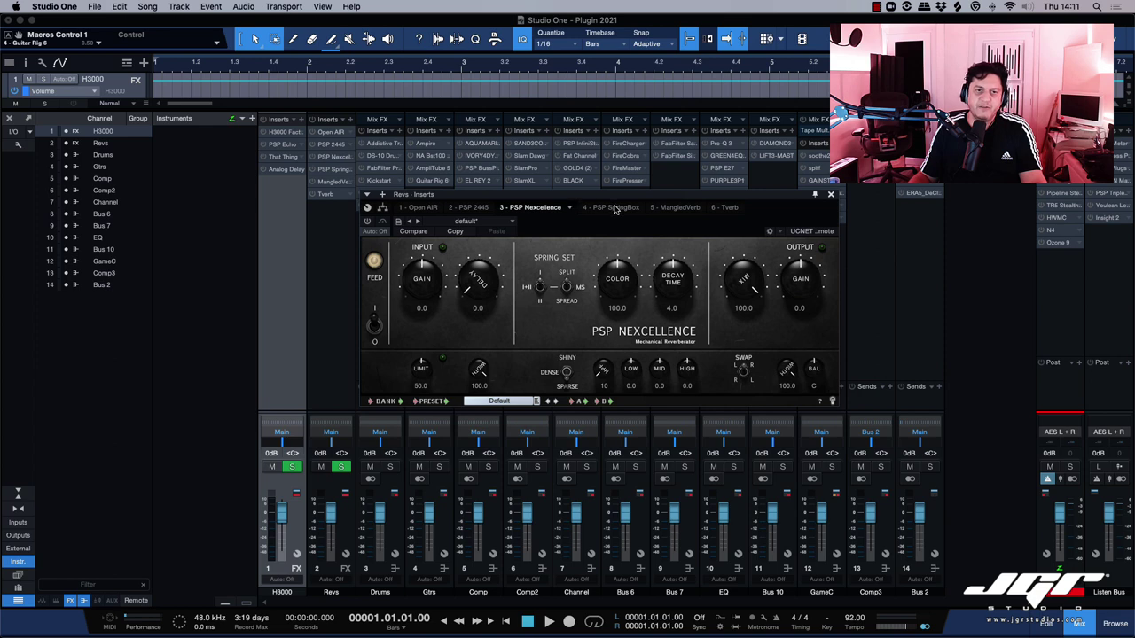
pyautogui.click(831, 194)
# - Open the PSP SpringBox insert on the Revs channel and move its window clear to view its controls
pyautogui.click(330, 169)
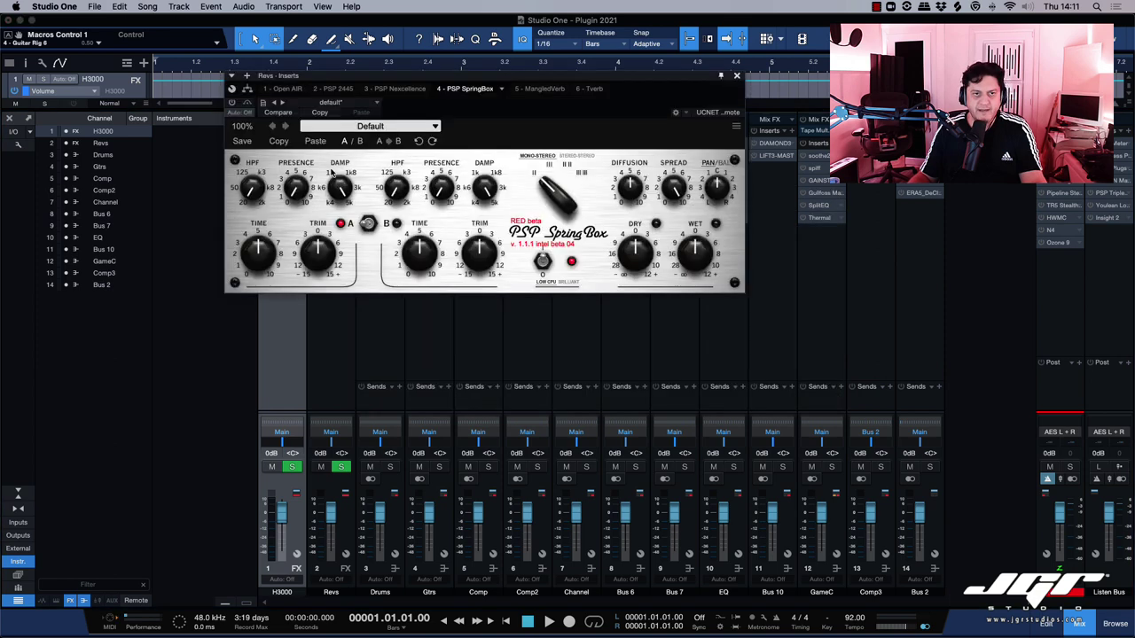
pyautogui.moveTo(439, 82); pyautogui.dragTo(575, 165)
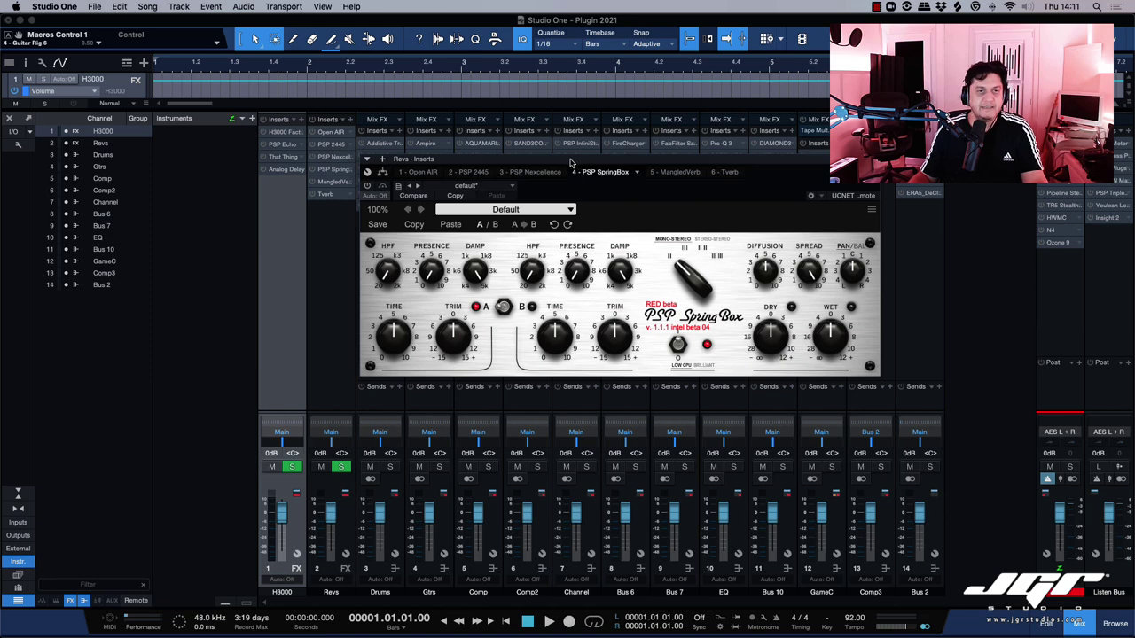
pyautogui.moveTo(646, 160); pyautogui.dragTo(648, 161)
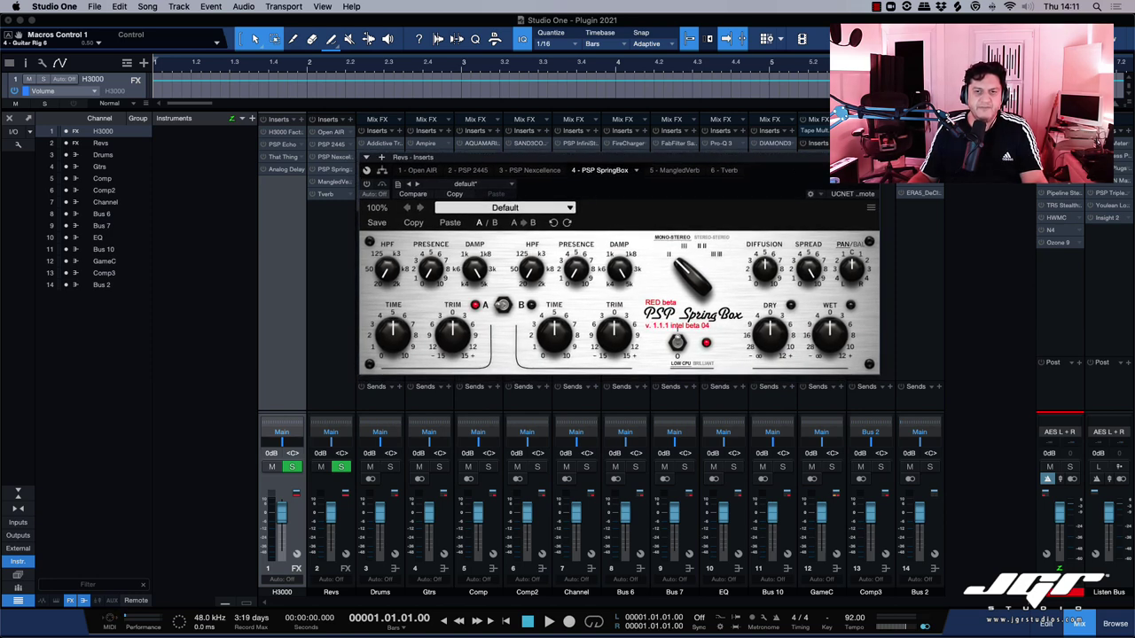
# - View the MangledVerb and Tverb inserts on the Revs channel one after the other, and close the plug-in window
pyautogui.click(333, 182)
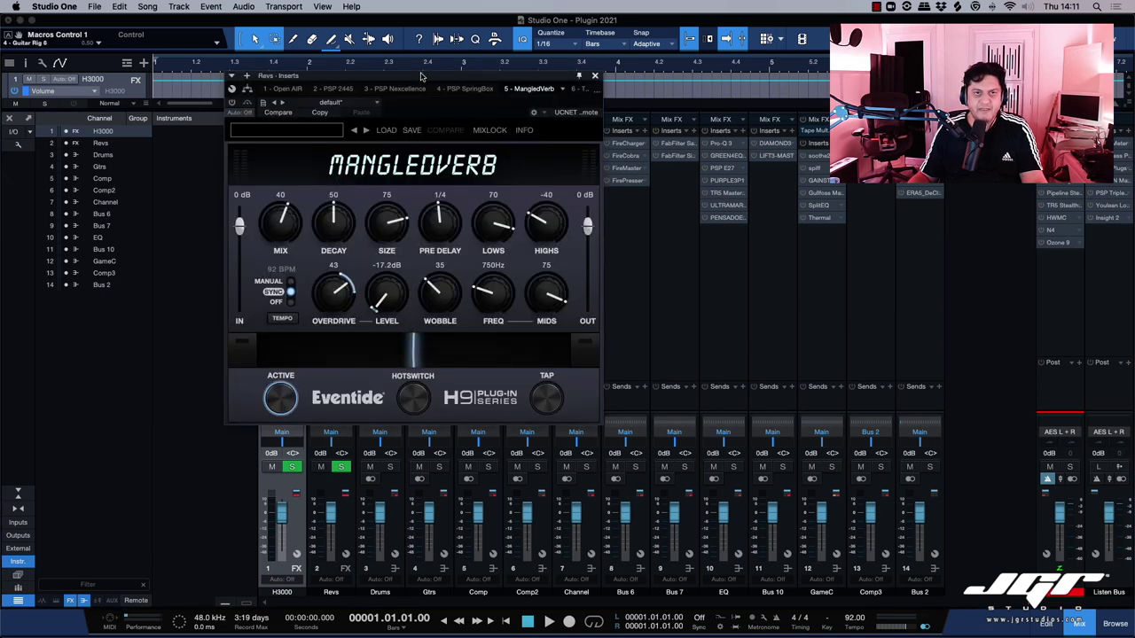
pyautogui.moveTo(429, 77); pyautogui.dragTo(603, 146)
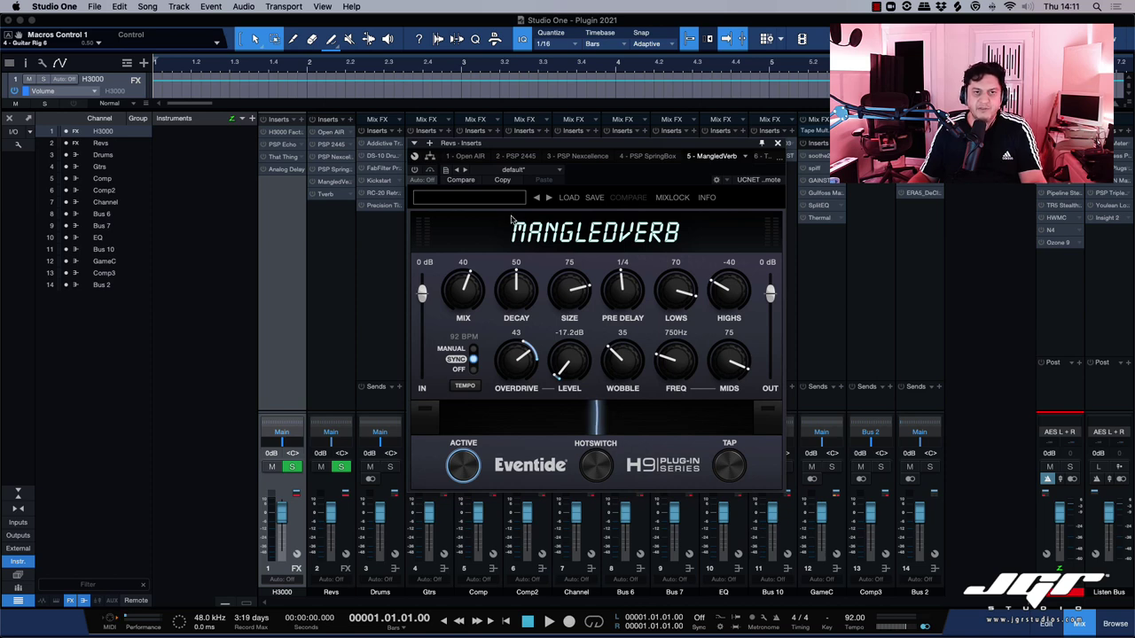
pyautogui.click(326, 195)
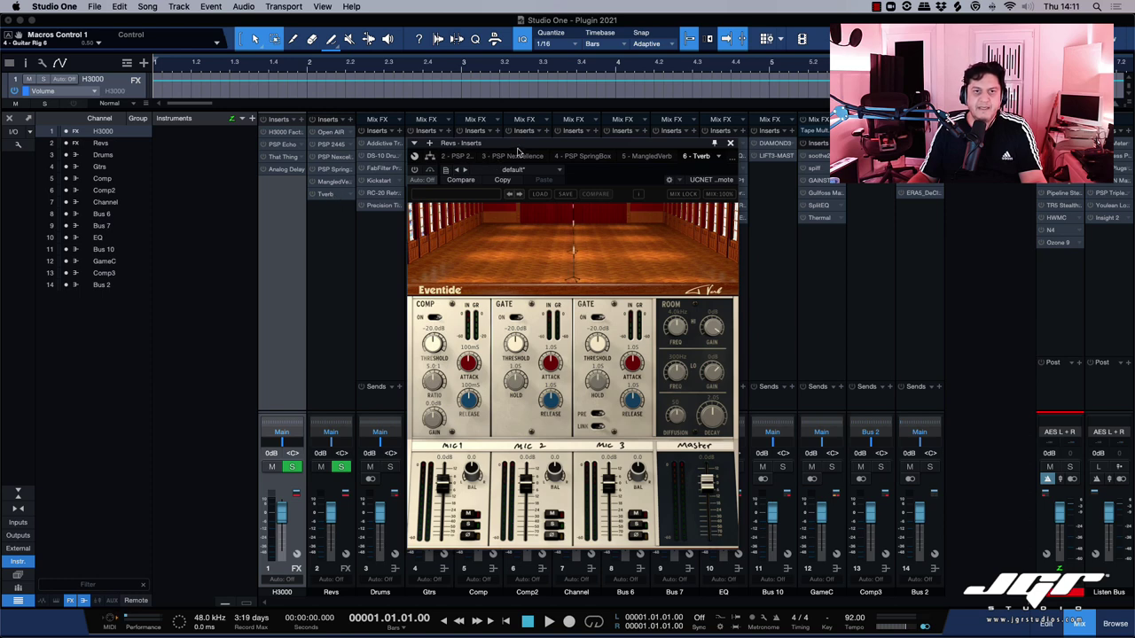
pyautogui.moveTo(520, 143); pyautogui.dragTo(519, 132)
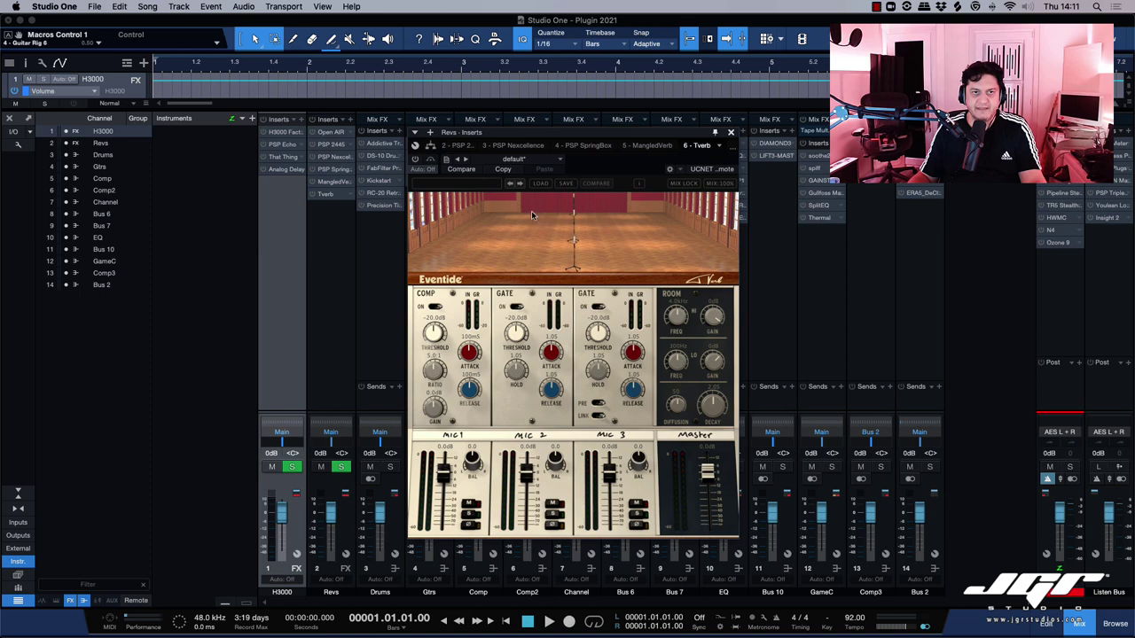
pyautogui.click(730, 133)
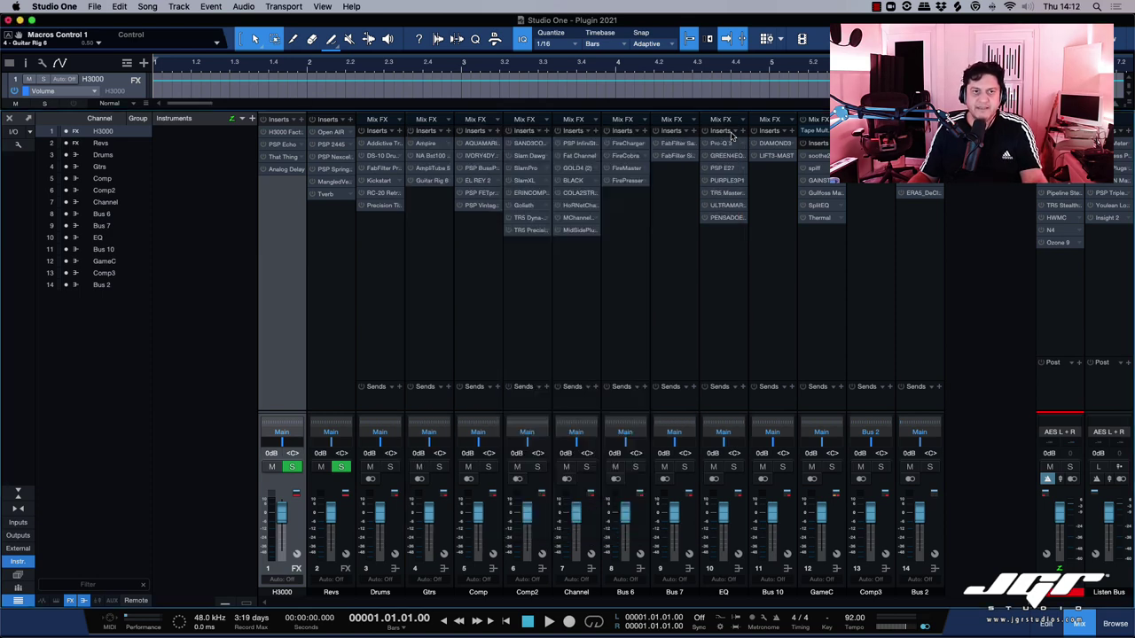
# - Search the plug-ins for "fab", insert FabFilter Pro-R on the Revs channel, view its interface, close it and bypass the insert
pyautogui.click(332, 216)
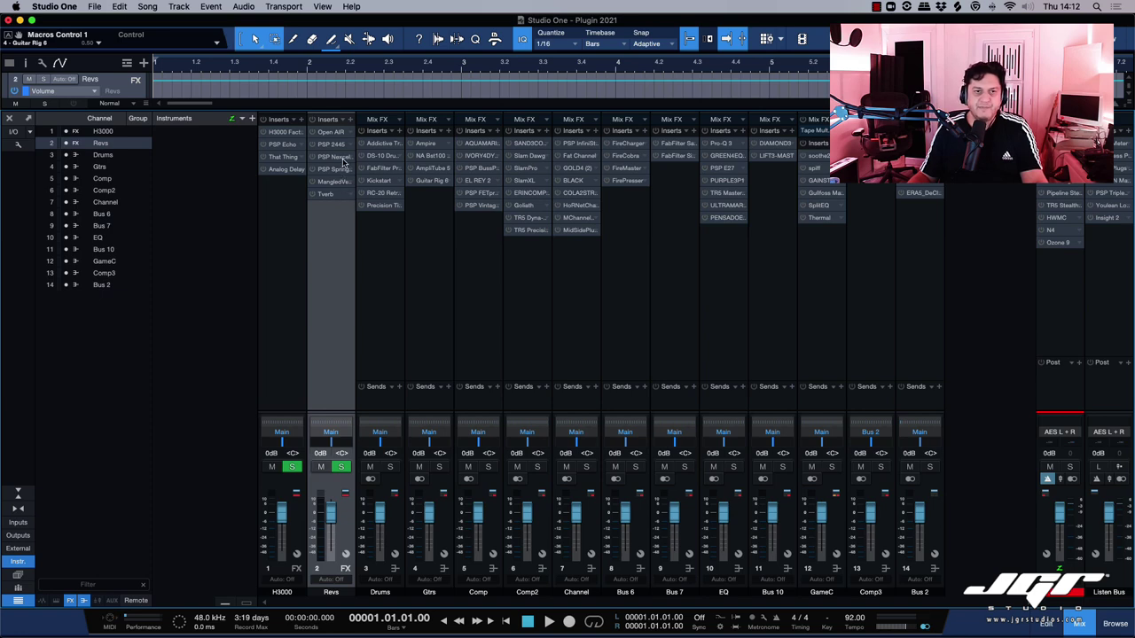
pyautogui.click(350, 120)
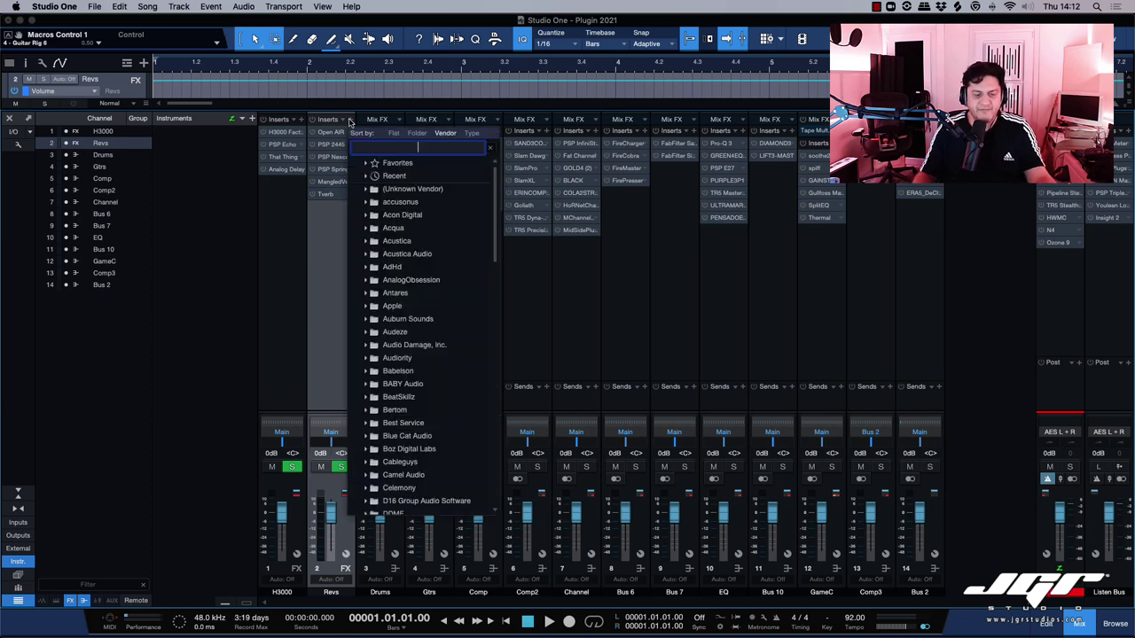
pyautogui.write('fab')
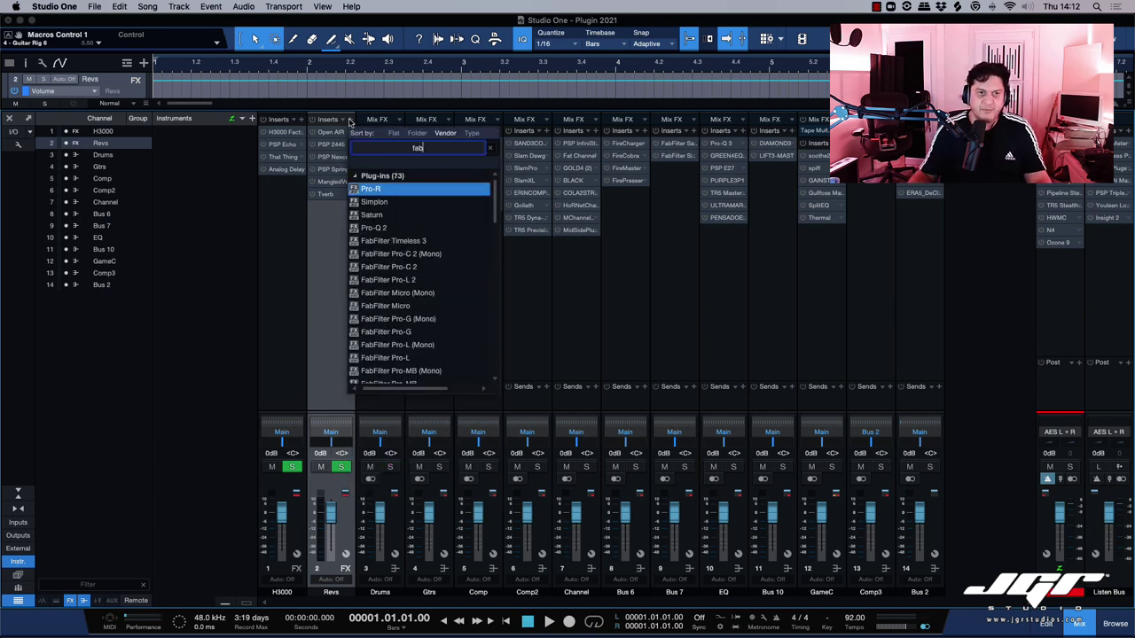
pyautogui.click(380, 187)
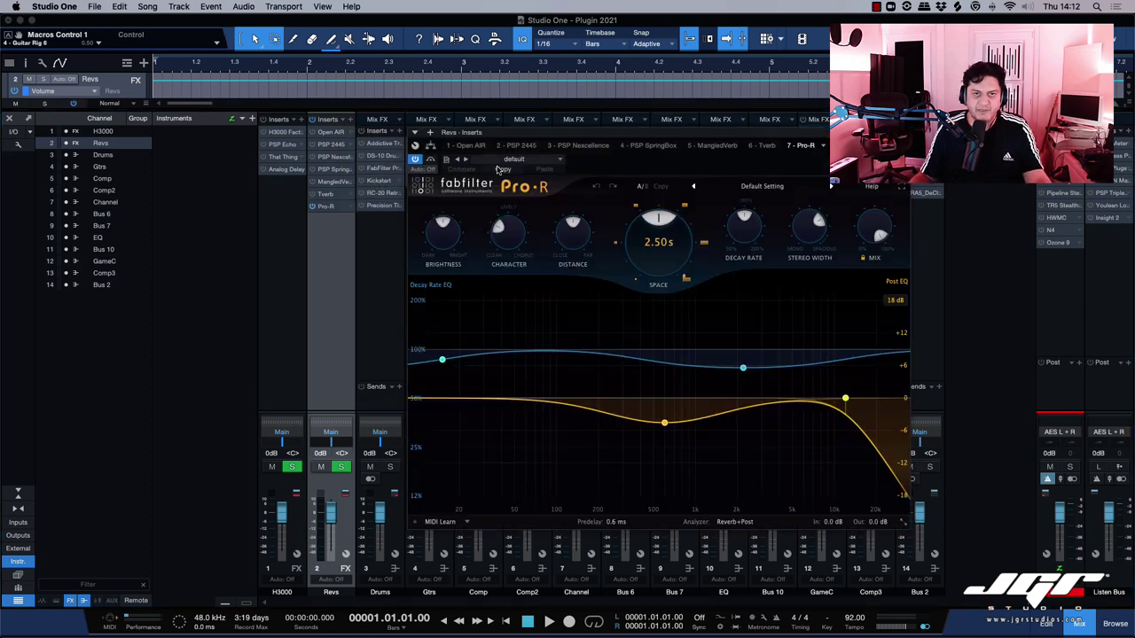
pyautogui.moveTo(527, 136); pyautogui.dragTo(477, 149)
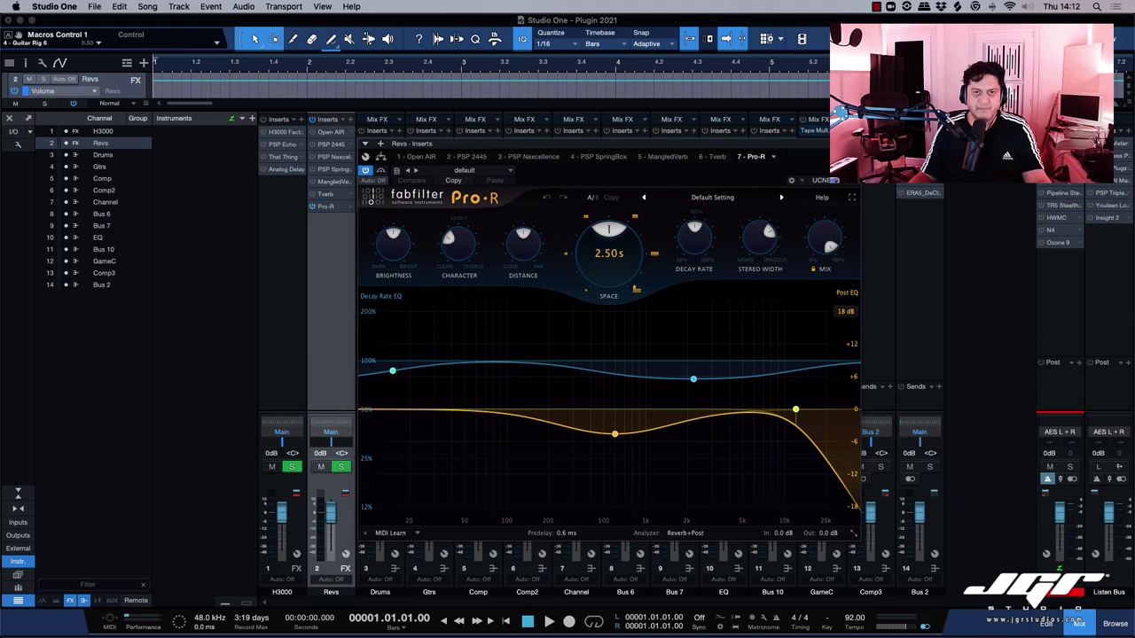
pyautogui.click(326, 206)
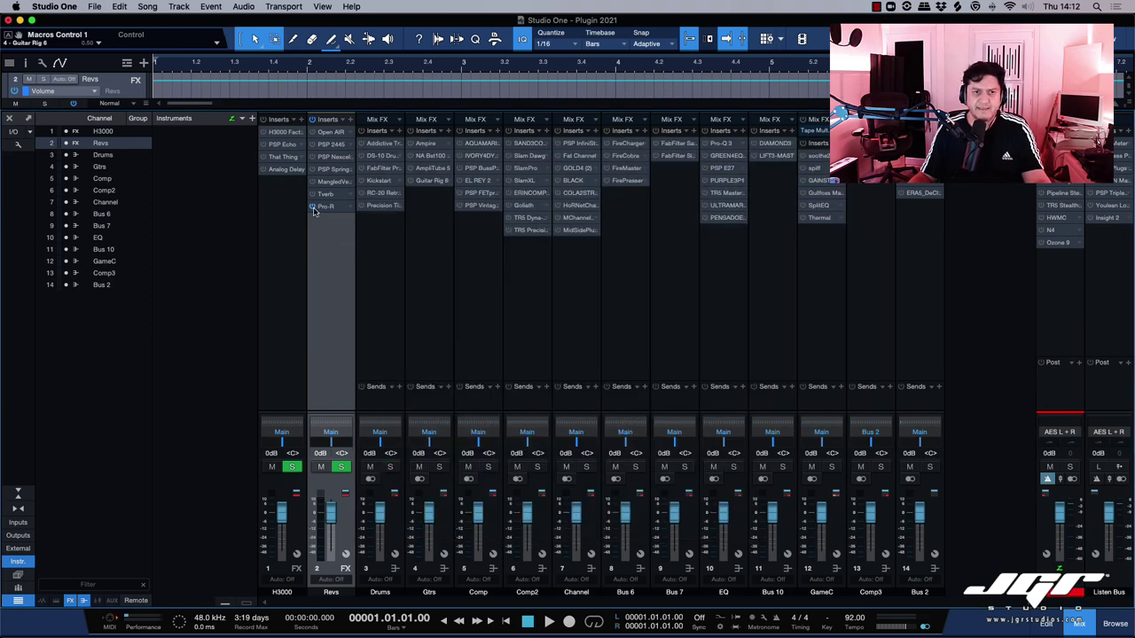
# - Select the Drums channel, open its Addictive Trigger insert and move the window to show the whole interface
pyautogui.click(380, 229)
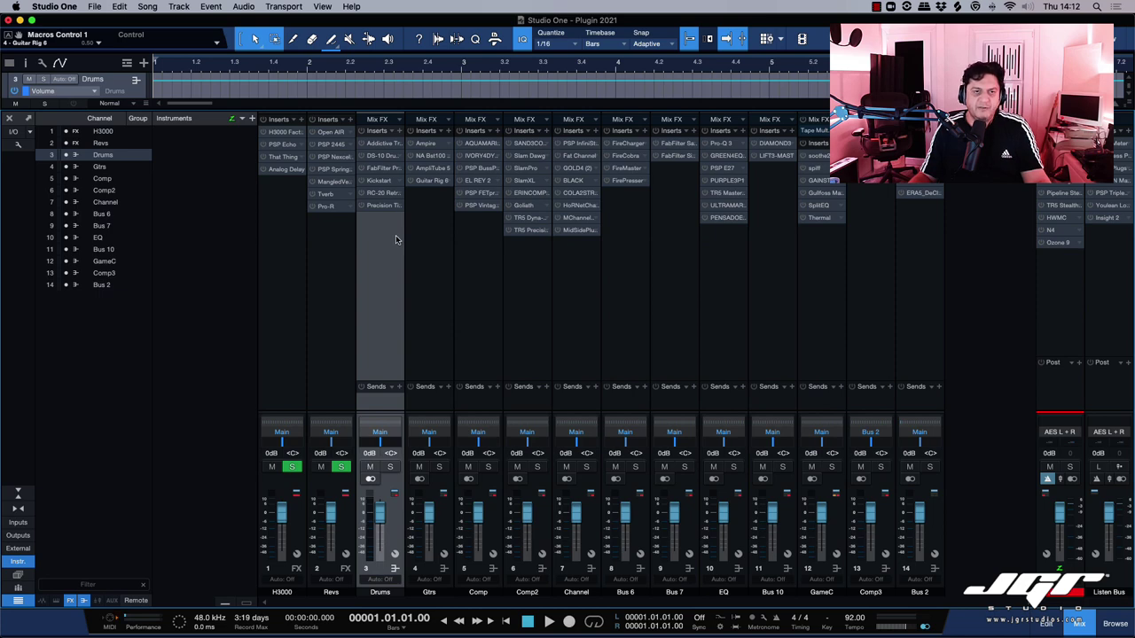
pyautogui.click(379, 144)
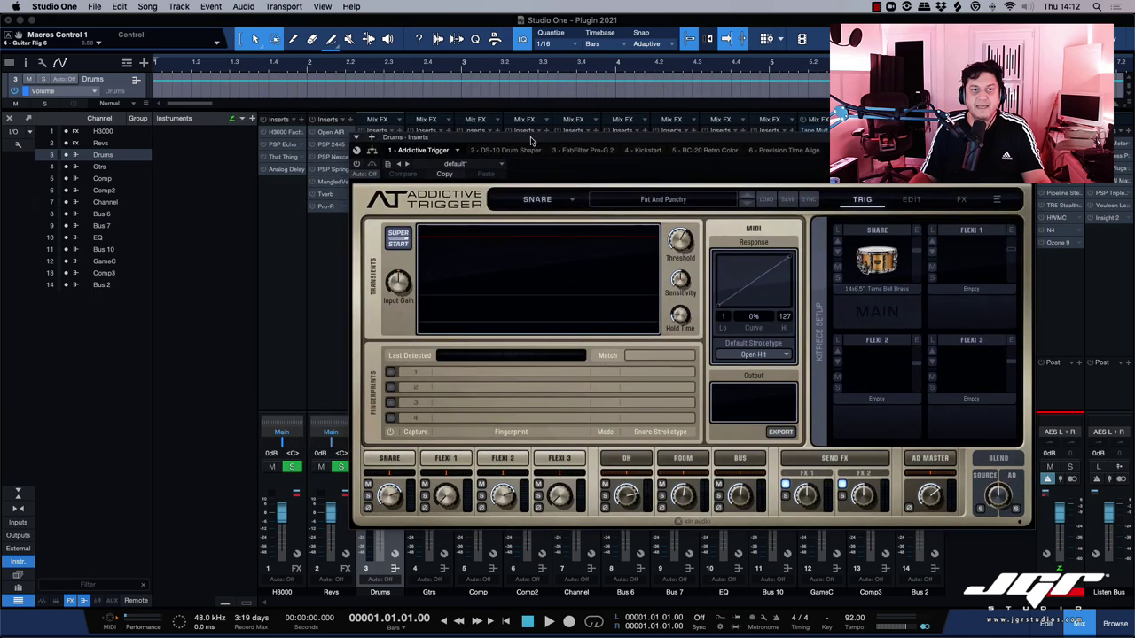
pyautogui.moveTo(532, 140); pyautogui.dragTo(540, 135)
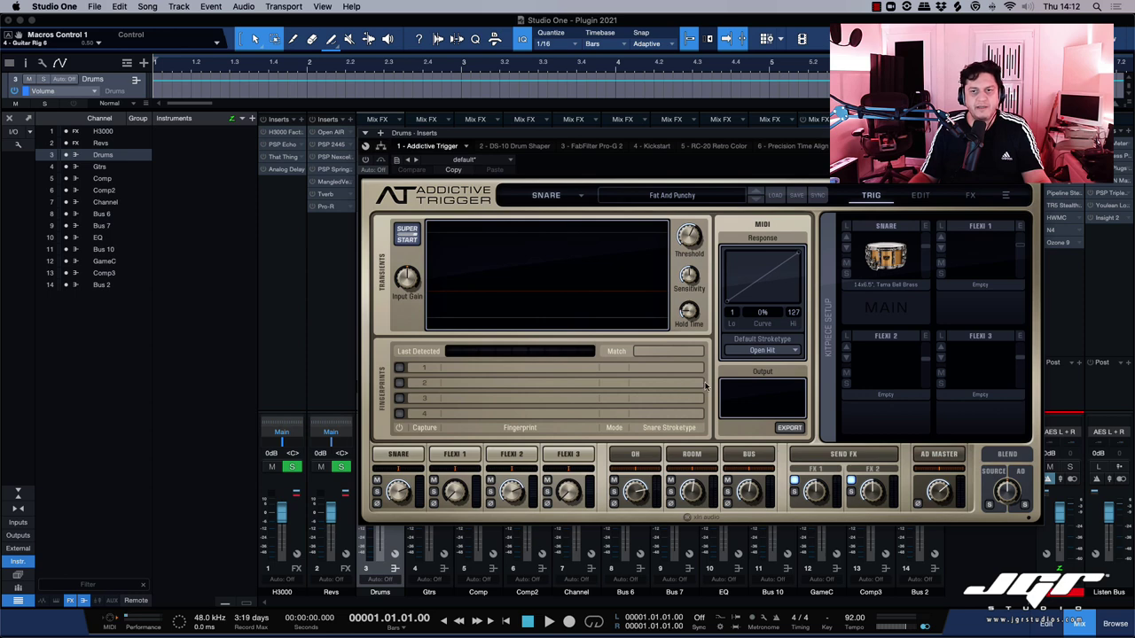
# - Check Addictive Trigger's snare kitpiece, preset and drum type list, keeping Snare, switch the insert on briefly, and close it
pyautogui.click(885, 259)
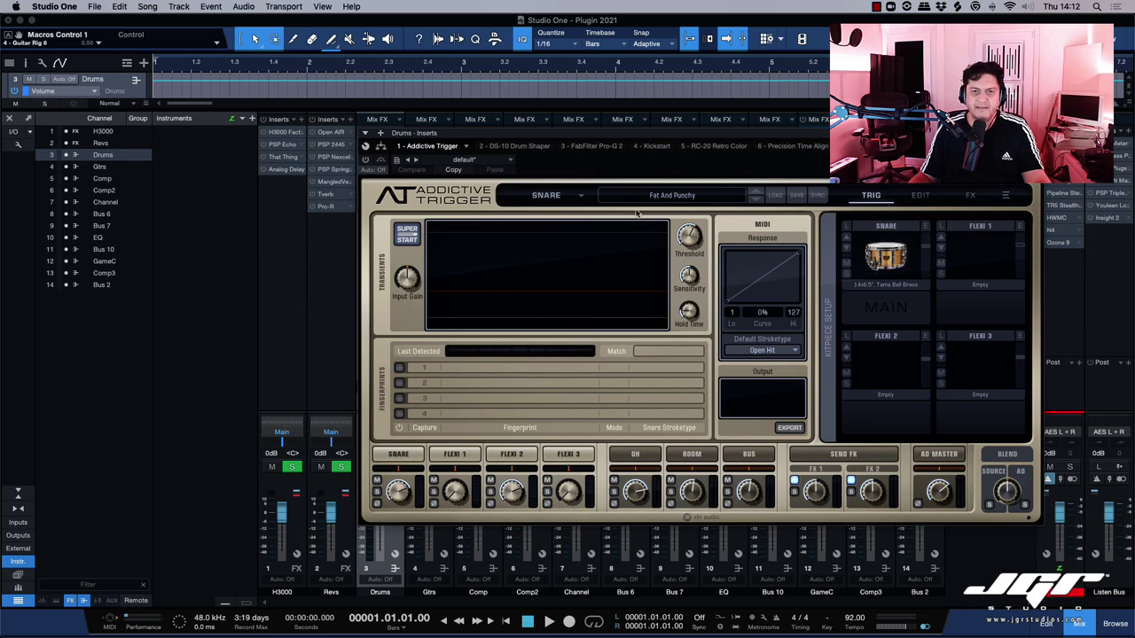
pyautogui.click(682, 197)
pyautogui.click(683, 197)
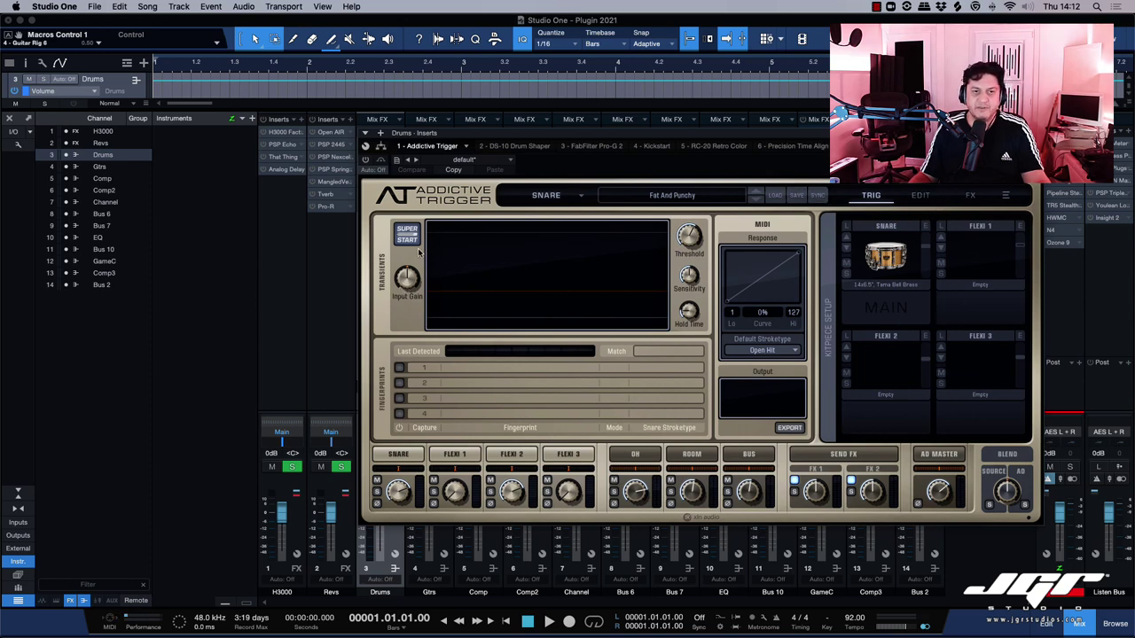
pyautogui.click(578, 199)
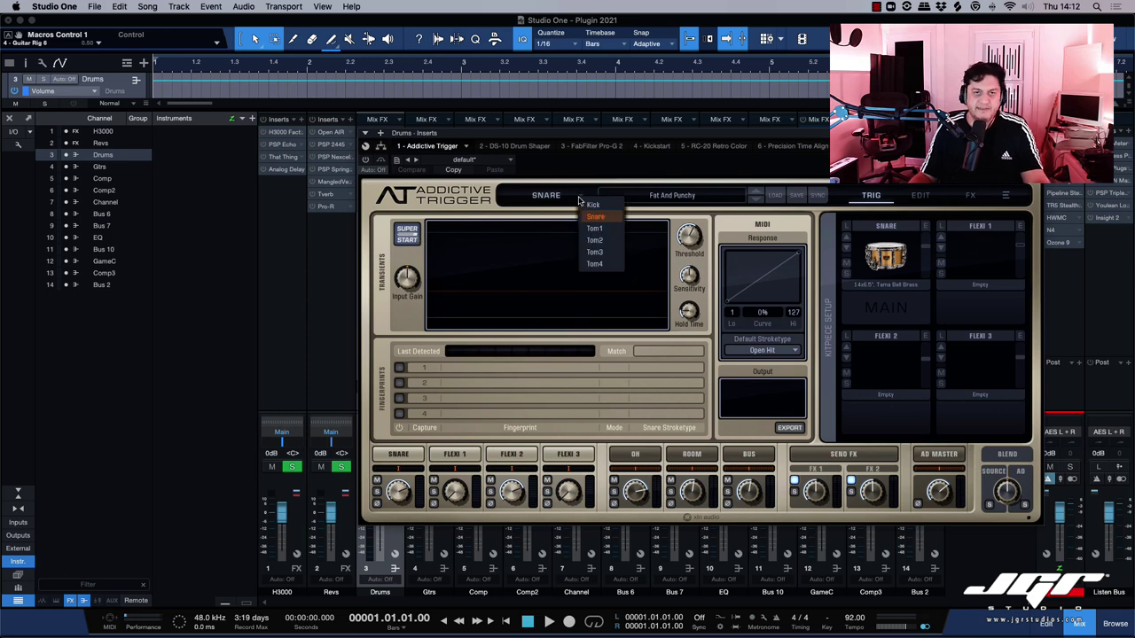
pyautogui.click(591, 215)
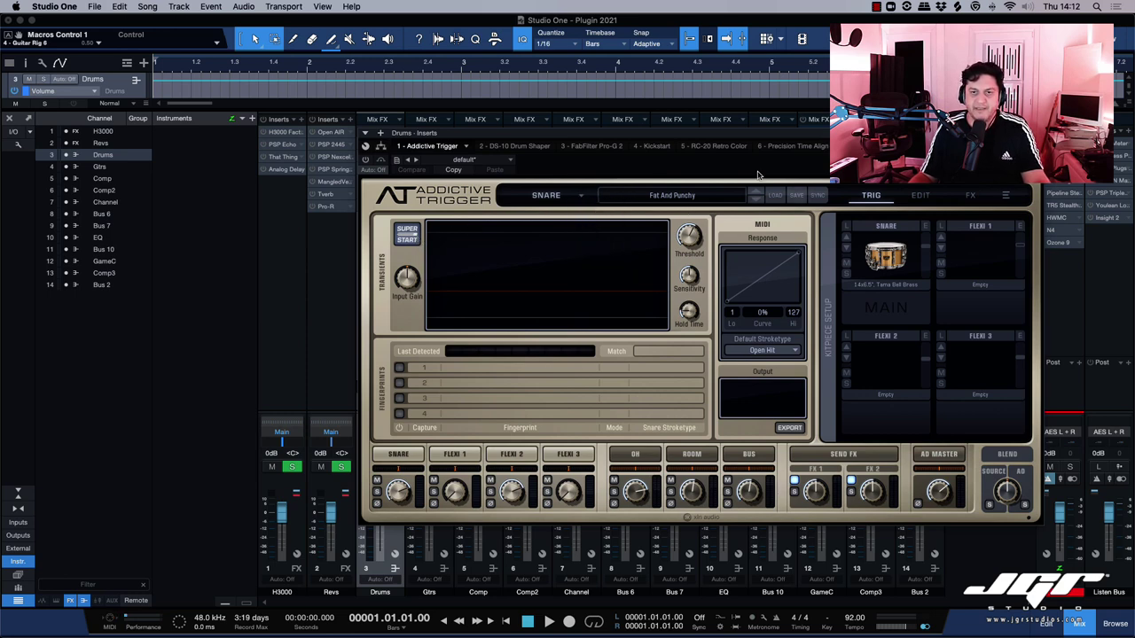
pyautogui.click(367, 161)
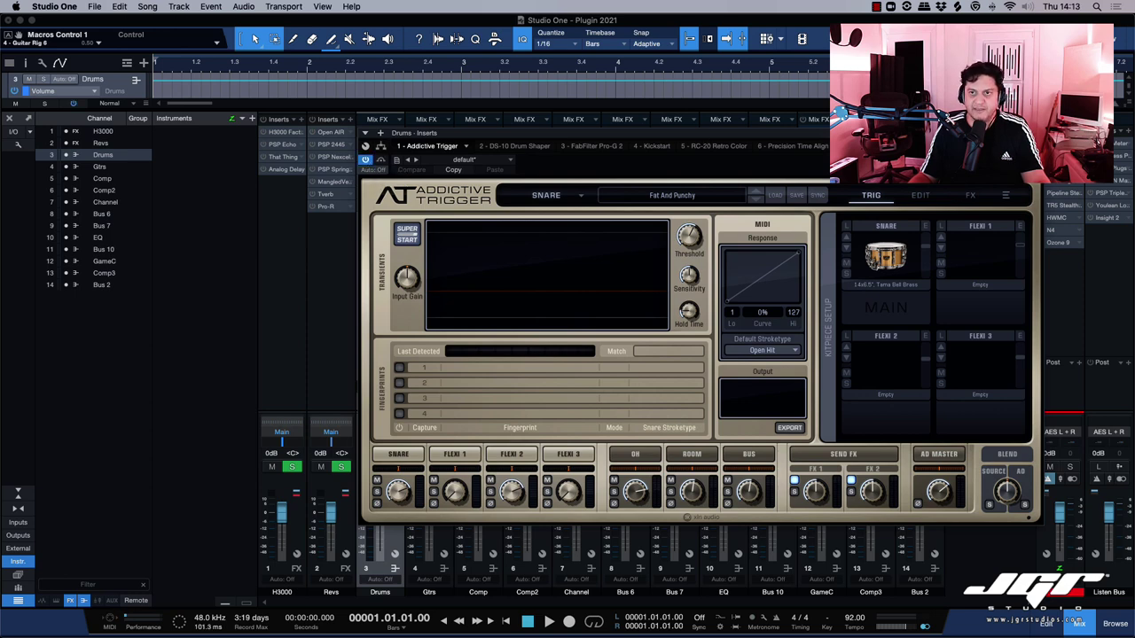
pyautogui.click(1036, 133)
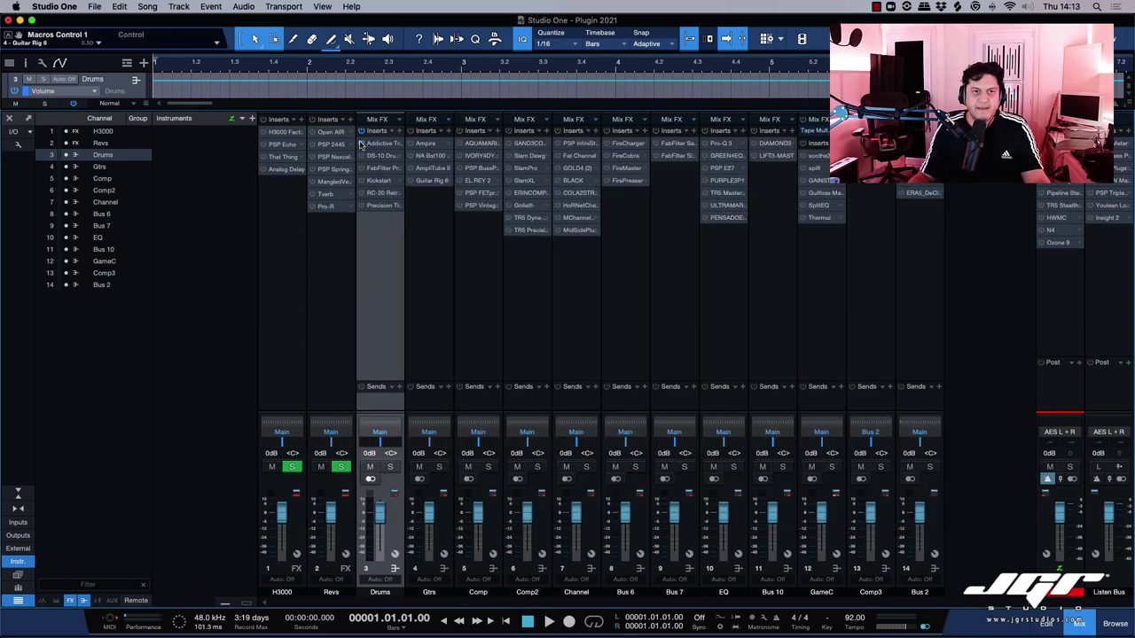
# - Open the DS-10 Drum Shaper and FabFilter Pro-G 2 inserts on the Drums channel in turn to view their controls
pyautogui.doubleClick(374, 157)
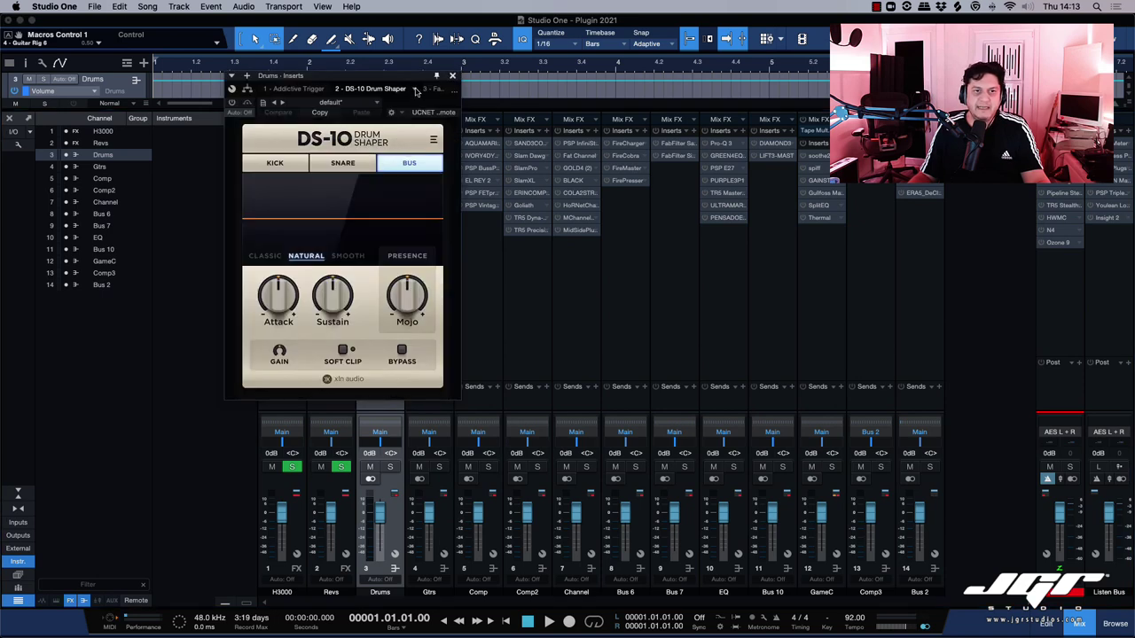
pyautogui.moveTo(391, 76); pyautogui.dragTo(707, 133)
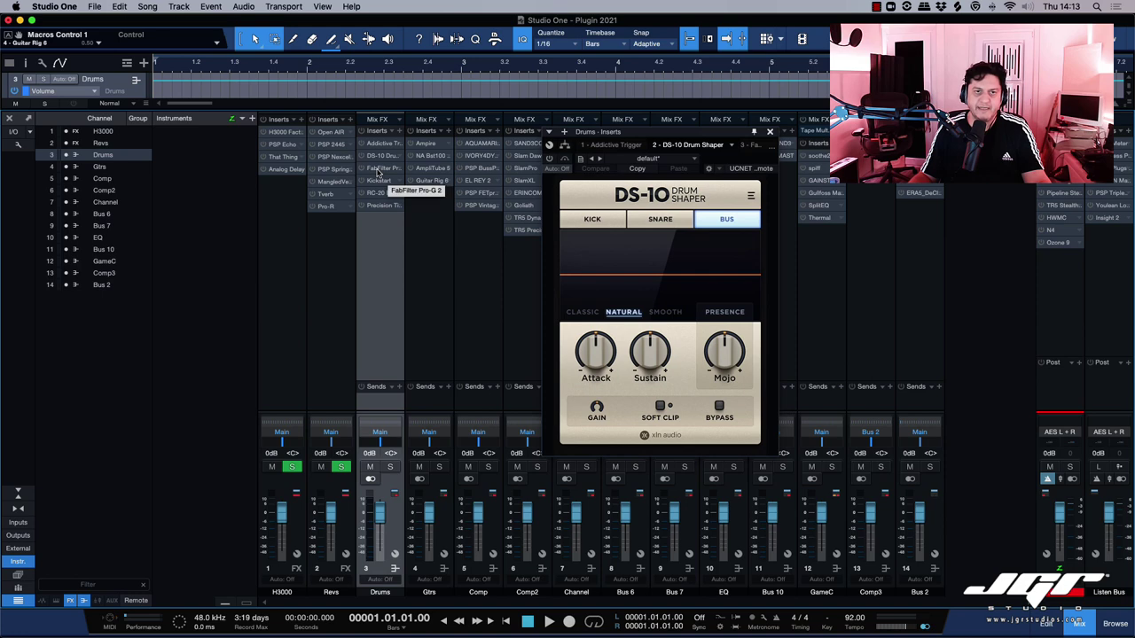
pyautogui.click(382, 171)
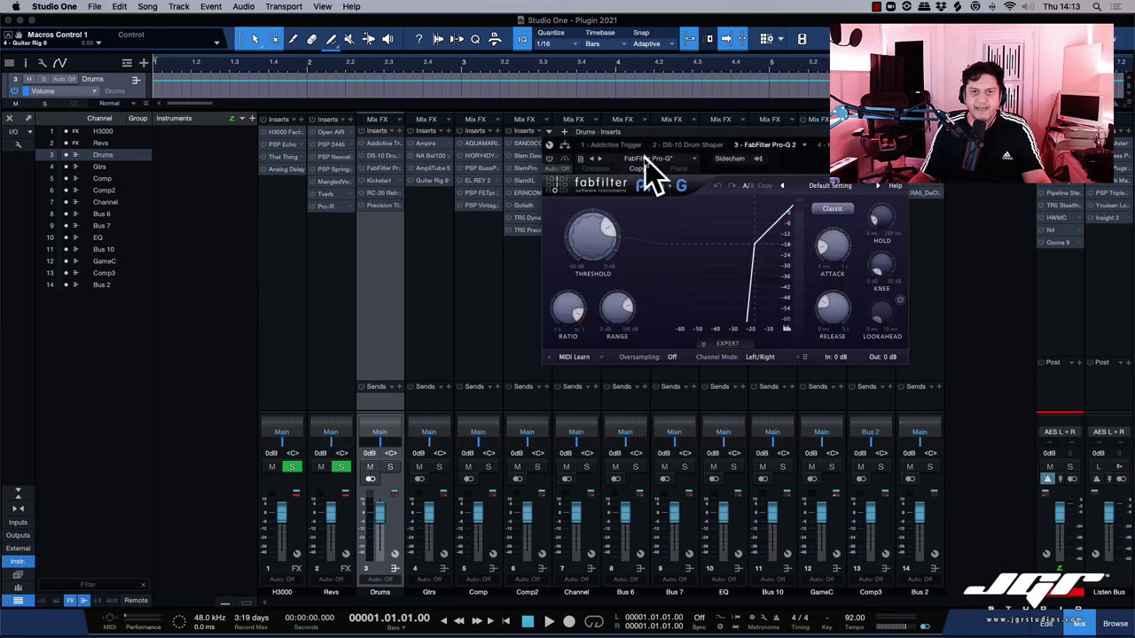
pyautogui.moveTo(691, 137); pyautogui.dragTo(607, 152)
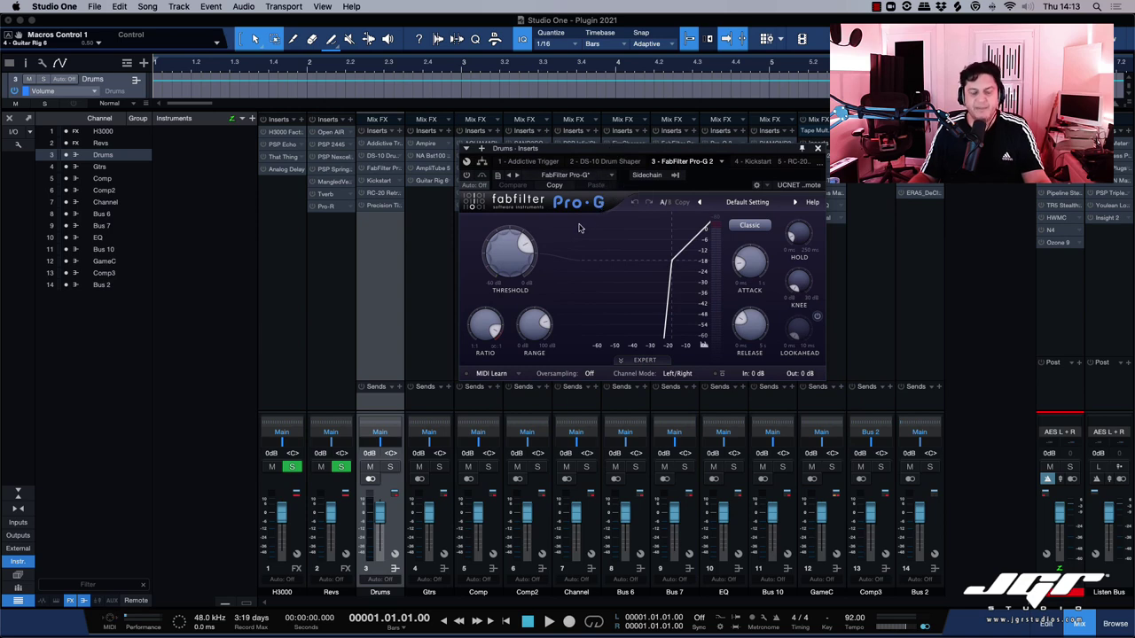
pyautogui.moveTo(526, 264)
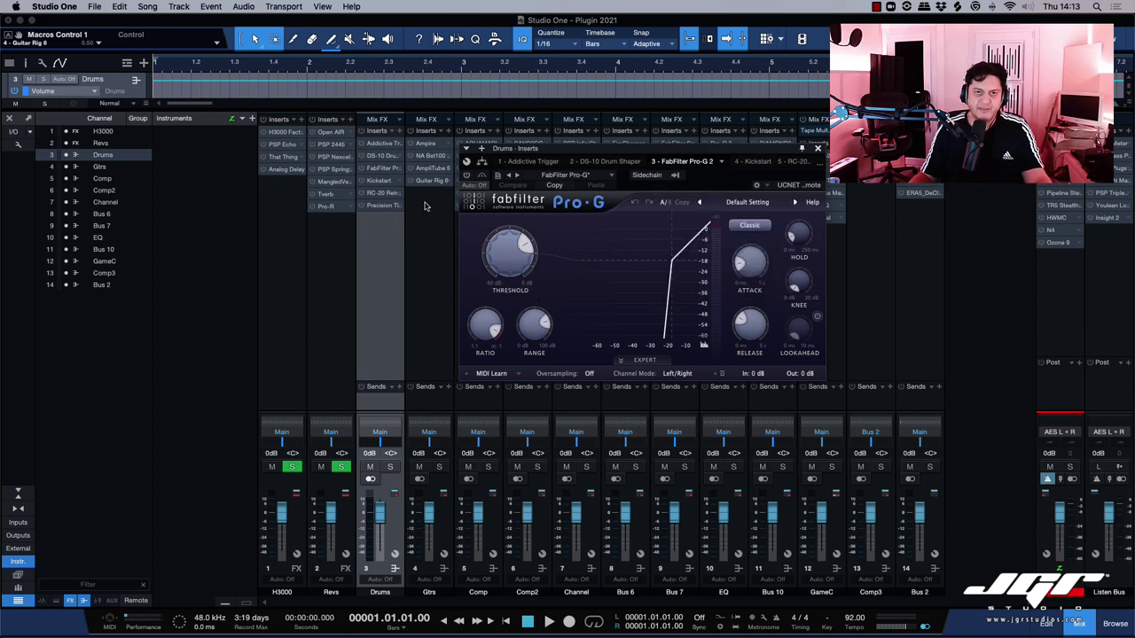
# - Open Kickstart on the Drums channel and try several ducking curves, including Nice & Tight, ending on Mids Chain
pyautogui.click(380, 181)
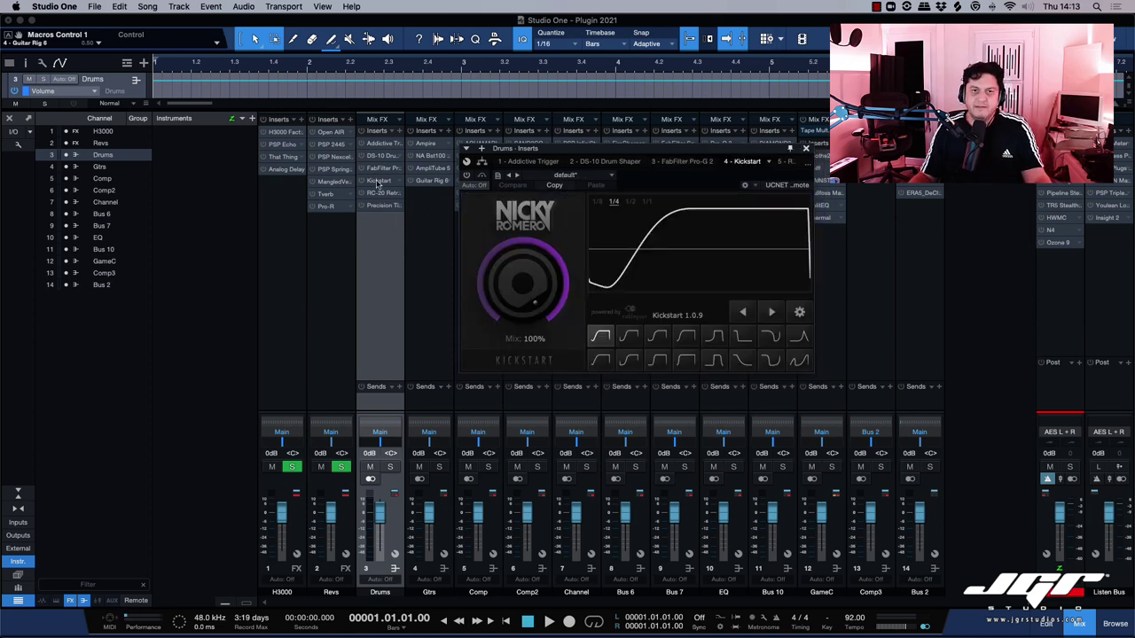
pyautogui.moveTo(562, 156); pyautogui.dragTo(559, 160)
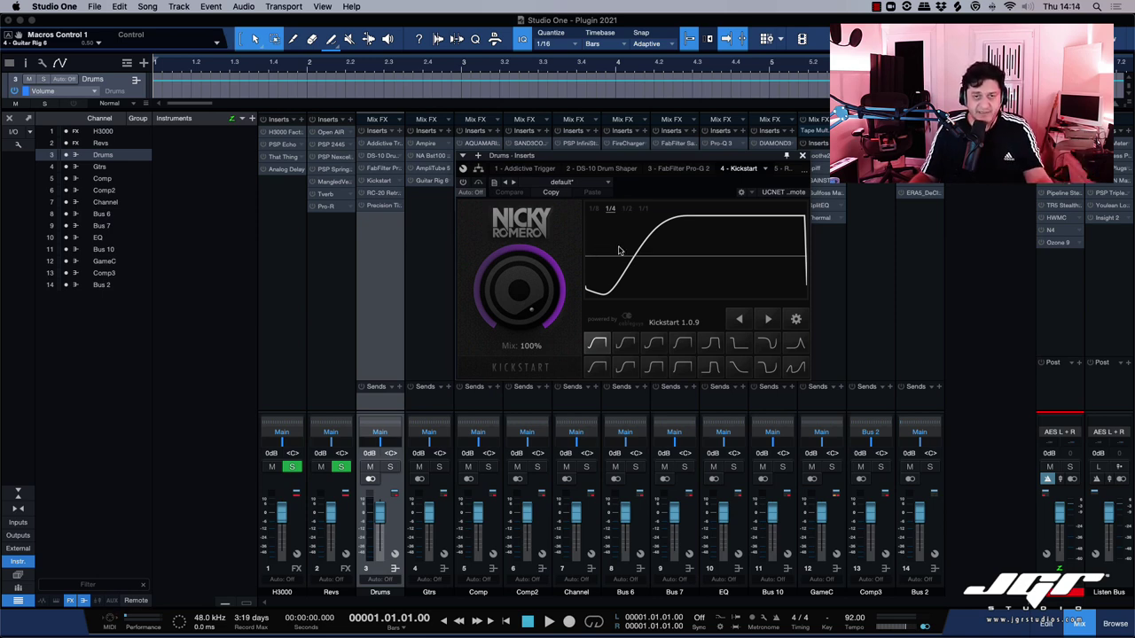
pyautogui.click(653, 344)
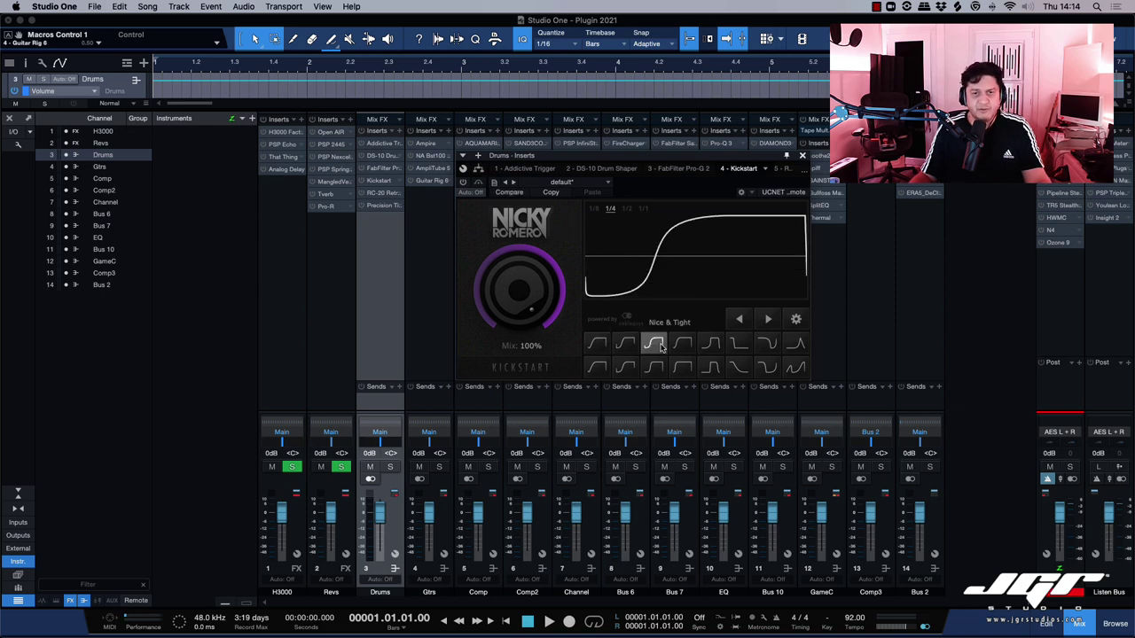
pyautogui.click(682, 343)
pyautogui.click(654, 367)
pyautogui.click(625, 367)
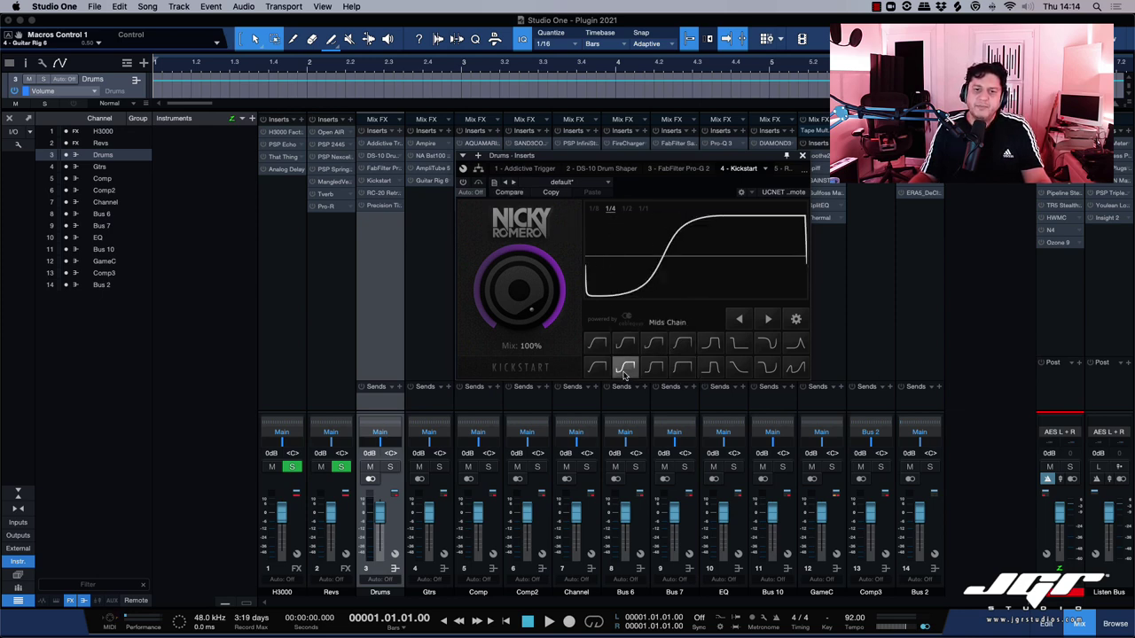
# - Open RC-20 Retro Color on the Drums channel and move its window clear to view the effect modules
pyautogui.click(382, 194)
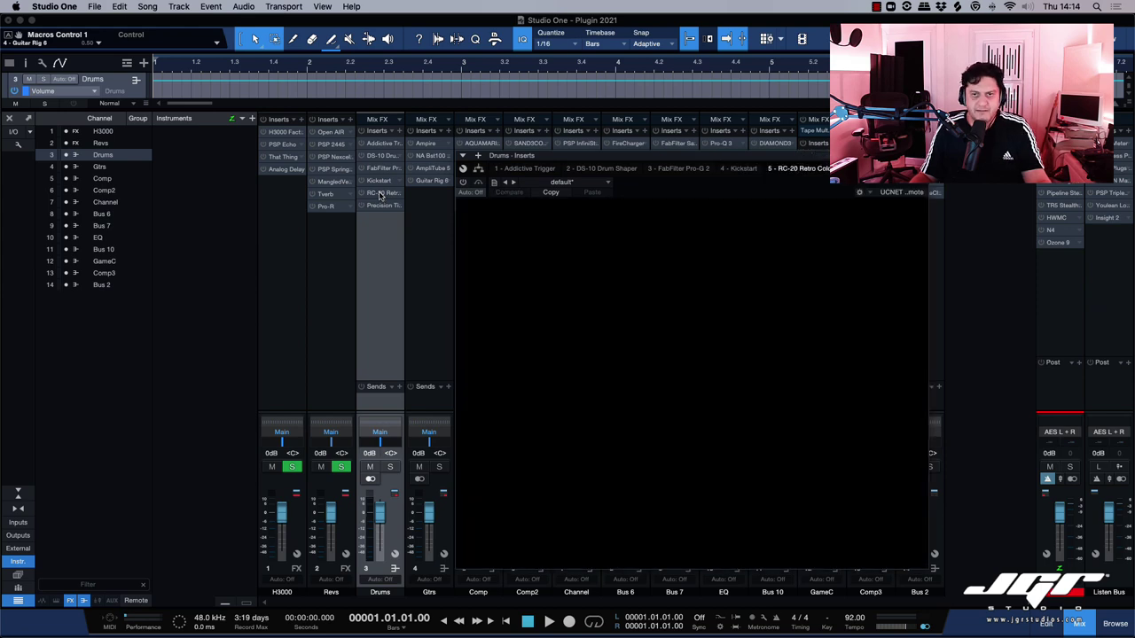
pyautogui.moveTo(556, 158); pyautogui.dragTo(537, 136)
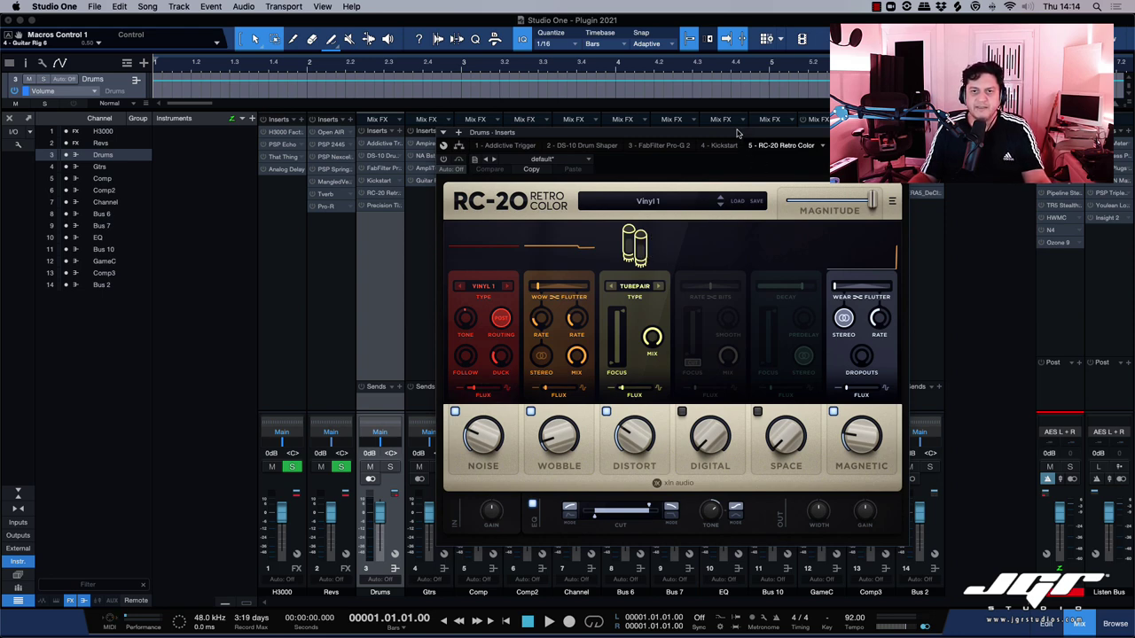
pyautogui.moveTo(737, 133); pyautogui.dragTo(784, 136)
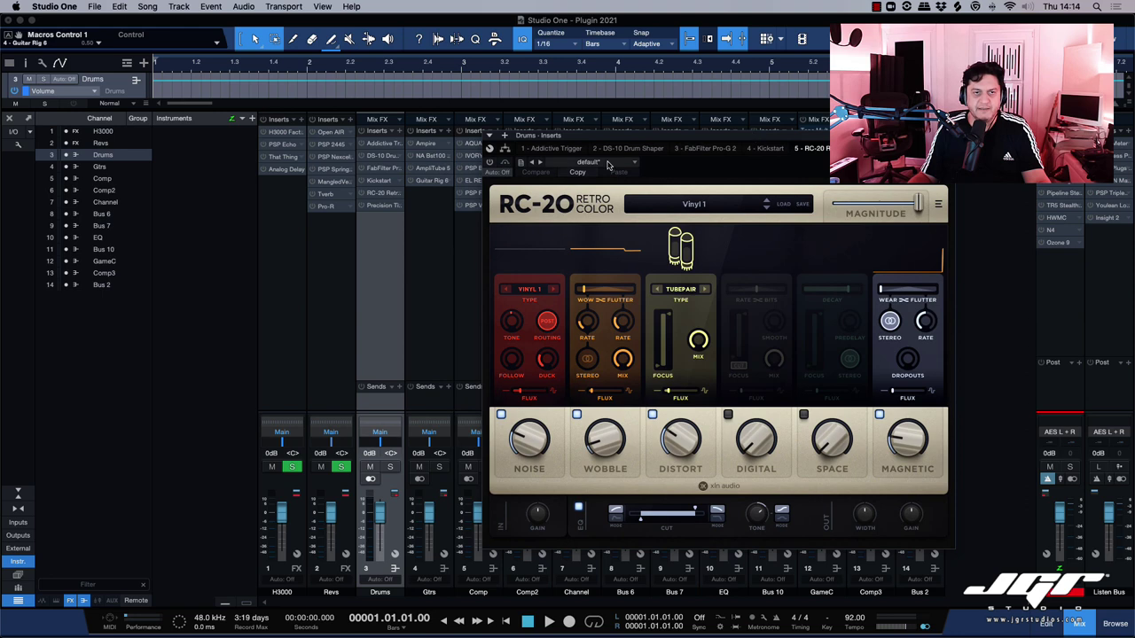
# - View the Precision Time Align insert on the Drums channel, close it, and select the Gtrs channel
pyautogui.click(380, 207)
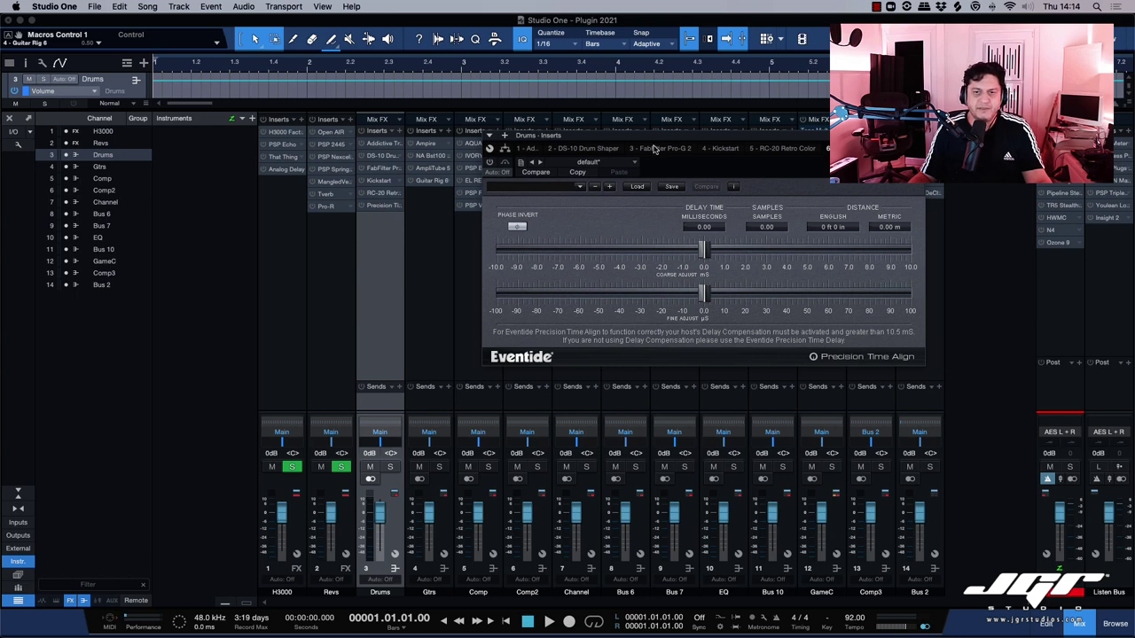
pyautogui.moveTo(681, 142); pyautogui.dragTo(612, 155)
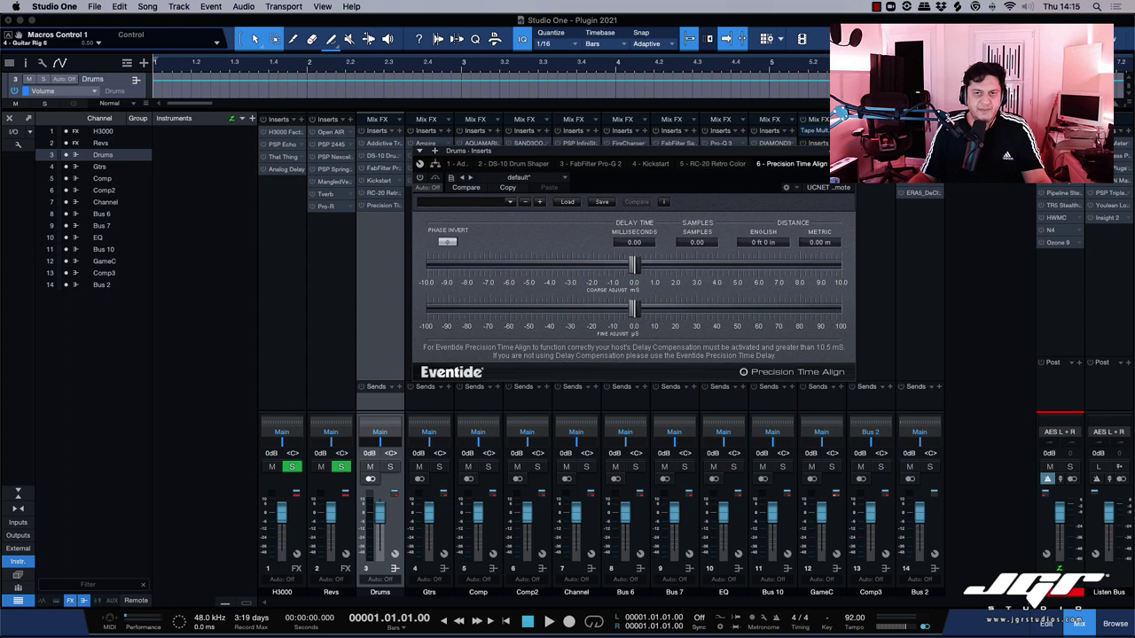
pyautogui.click(849, 150)
pyautogui.click(428, 220)
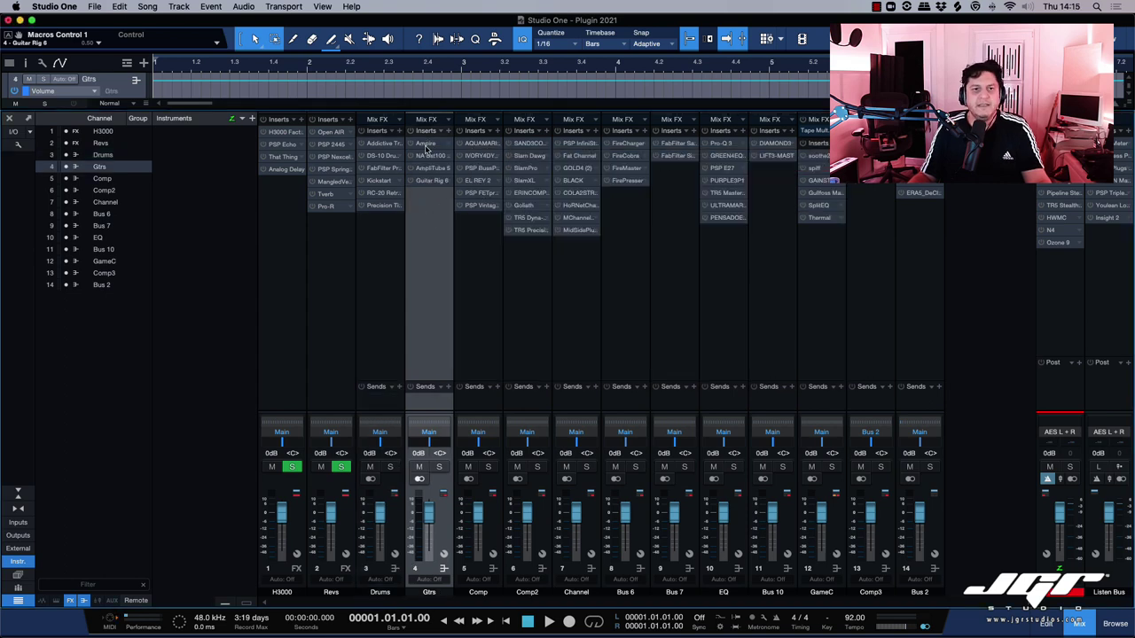
# - Open Ampire on the Gtrs channel, move its window clear and browse the available amp models
pyautogui.click(426, 149)
pyautogui.moveTo(465, 77); pyautogui.dragTo(524, 71)
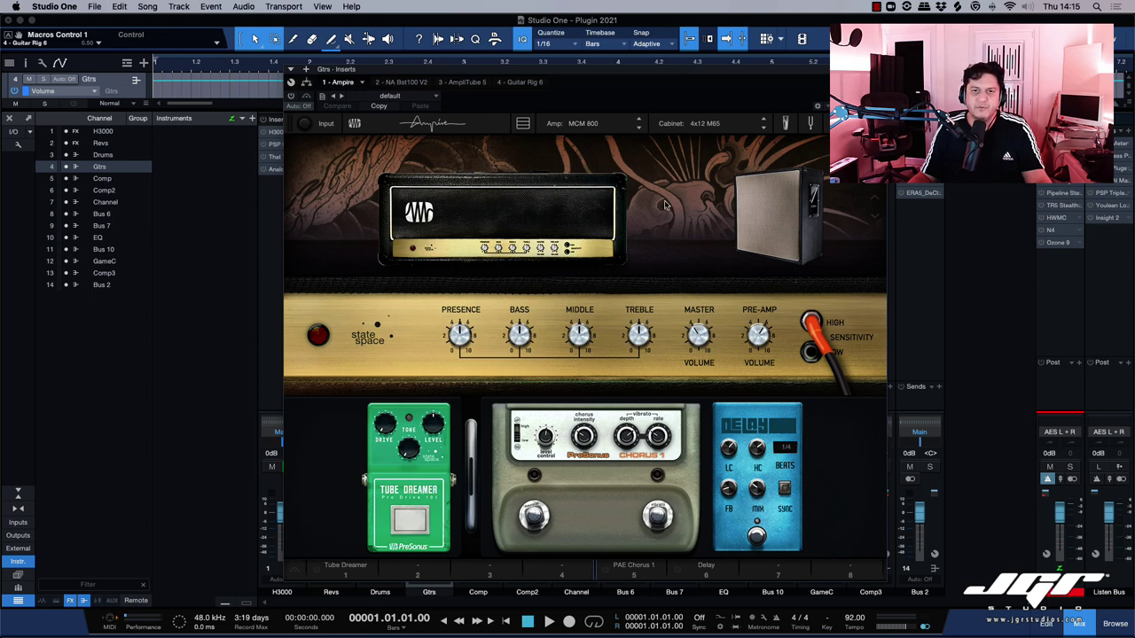
pyautogui.click(583, 123)
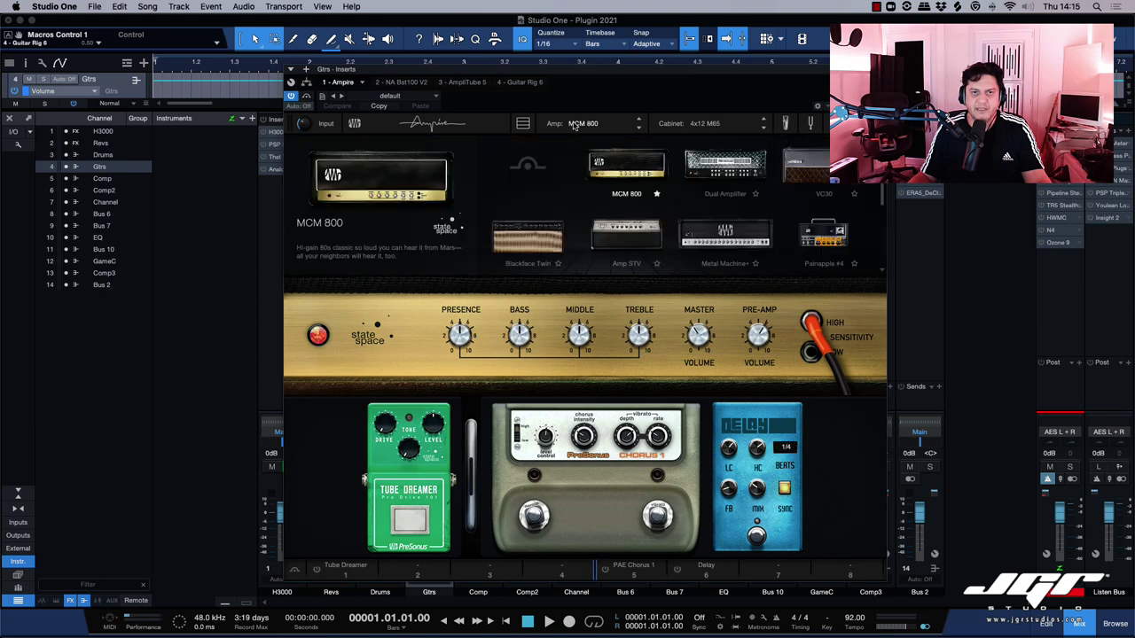
pyautogui.scroll(-5, 633, 184)
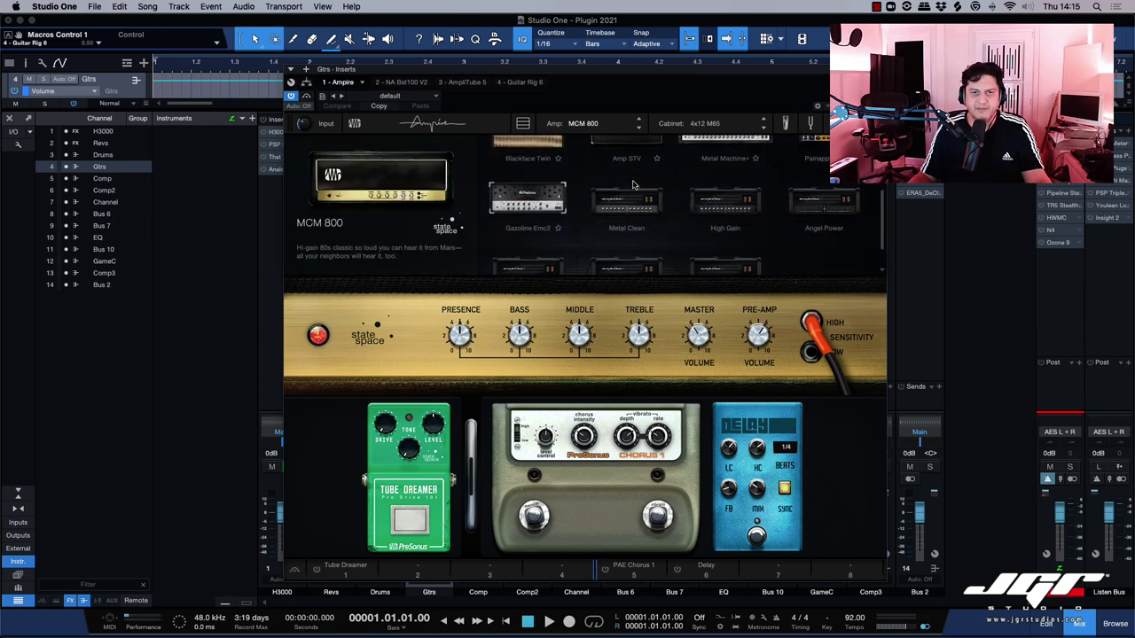
pyautogui.click(633, 183)
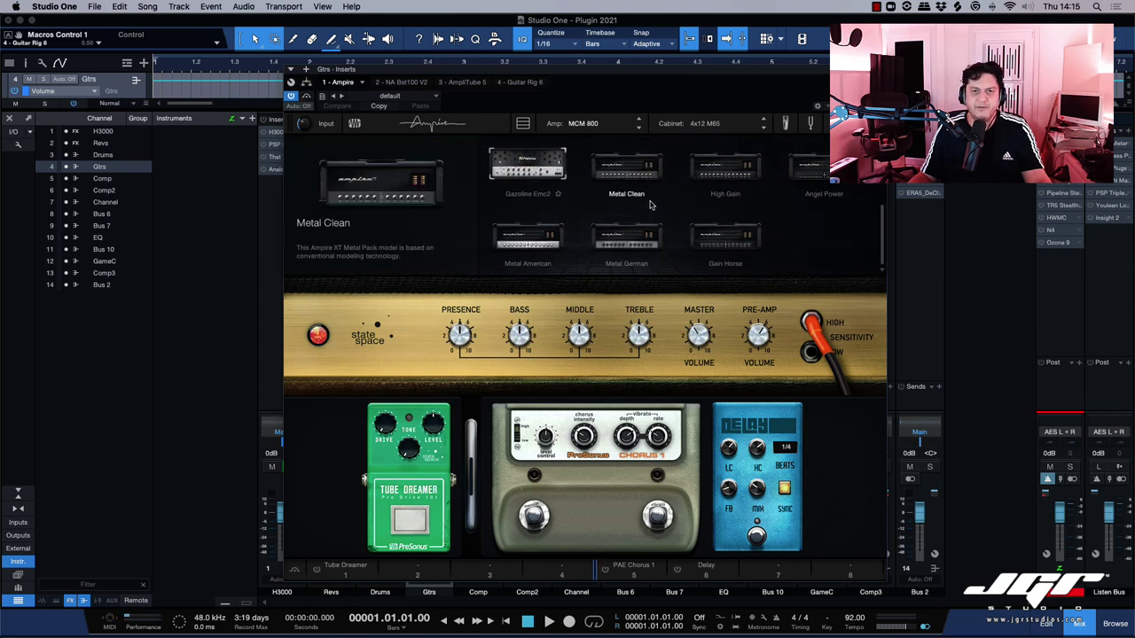
pyautogui.scroll(3, 632, 190)
pyautogui.scroll(-2, 628, 195)
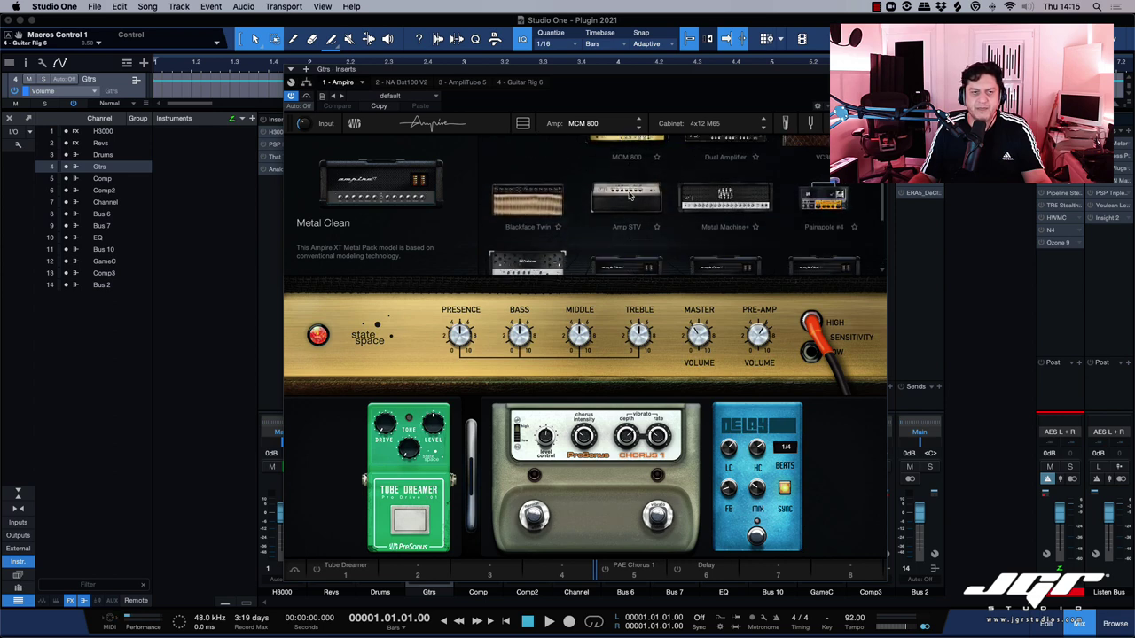
pyautogui.scroll(-2, 629, 195)
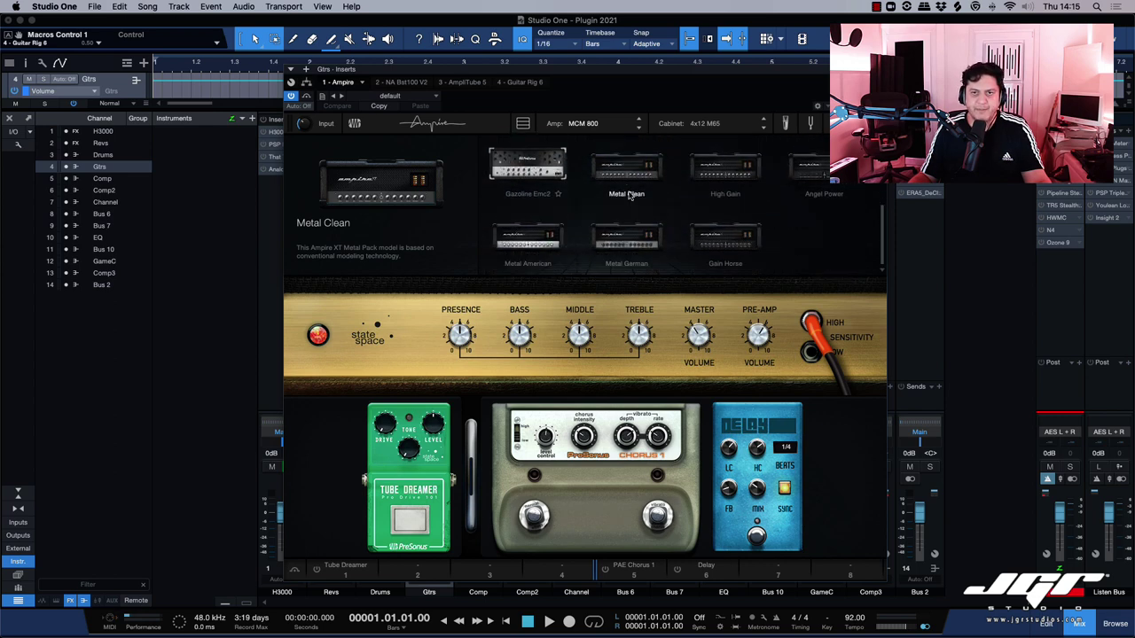
pyautogui.scroll(3, 629, 195)
pyautogui.click(627, 193)
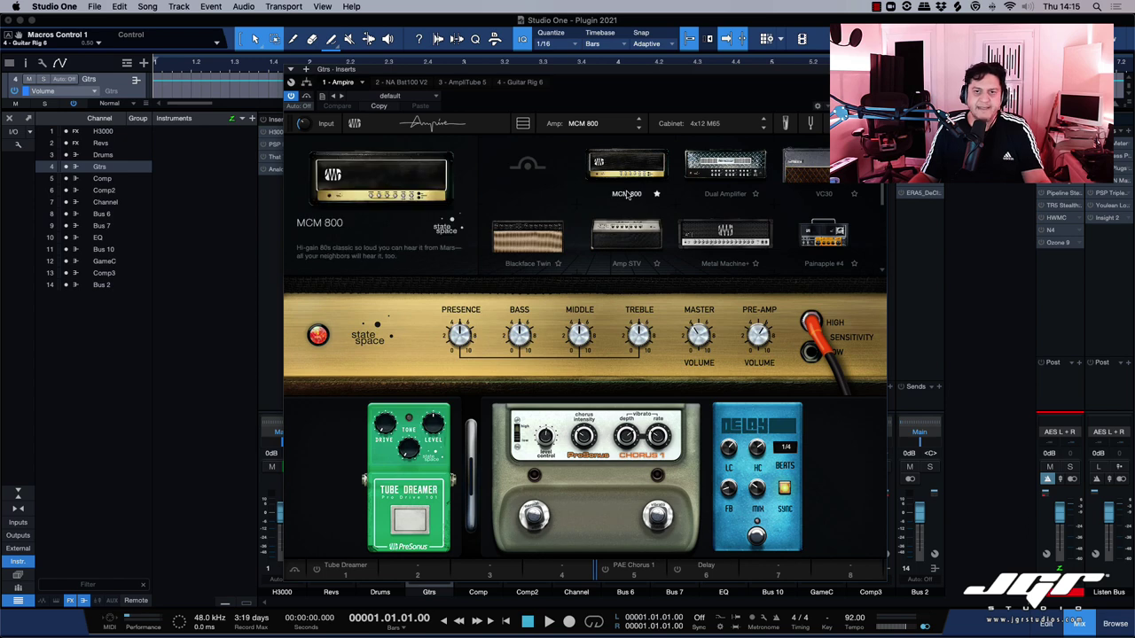
pyautogui.scroll(-2, 626, 195)
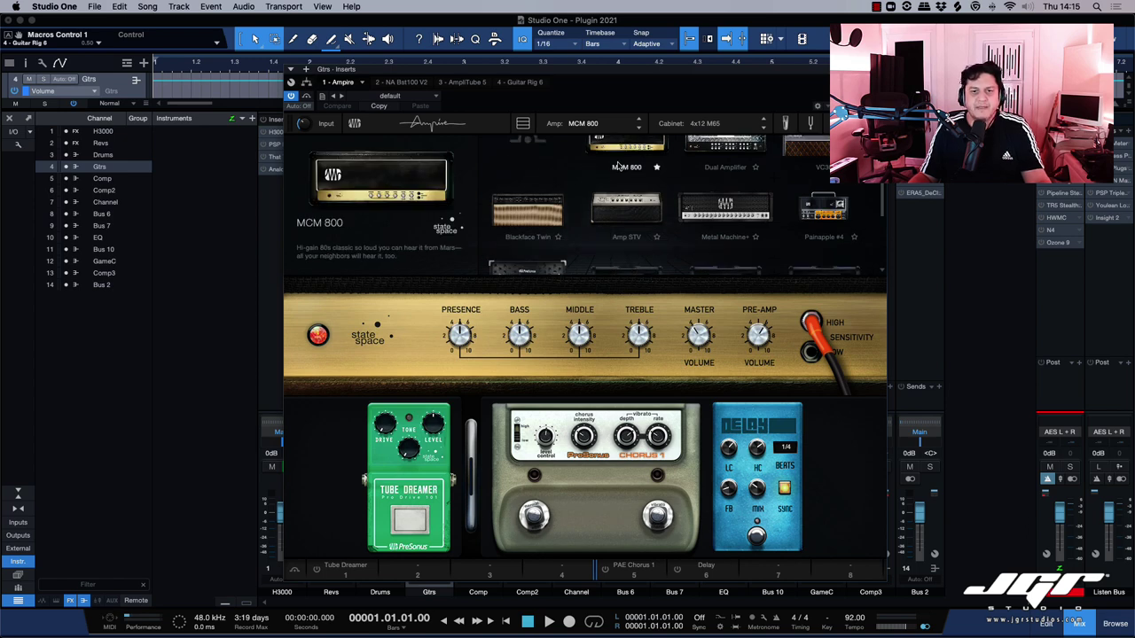
# - Set Ampire's amp to Amp STV and its cabinet to 8x10 STV, and close the plug-in window
pyautogui.click(628, 193)
pyautogui.click(789, 204)
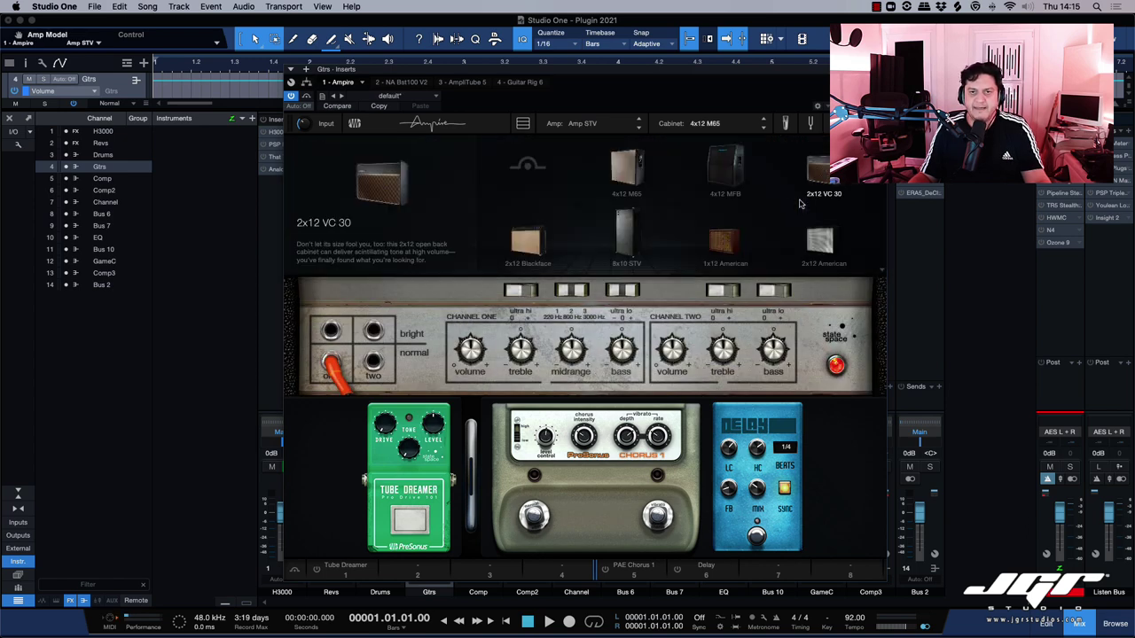
pyautogui.click(640, 222)
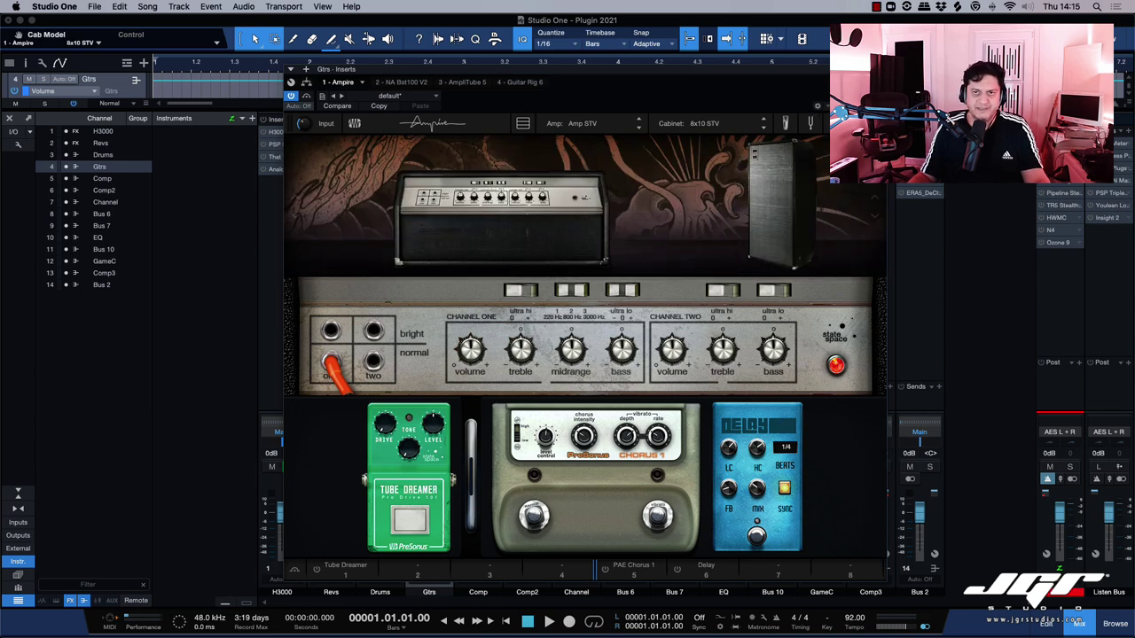
pyautogui.click(879, 69)
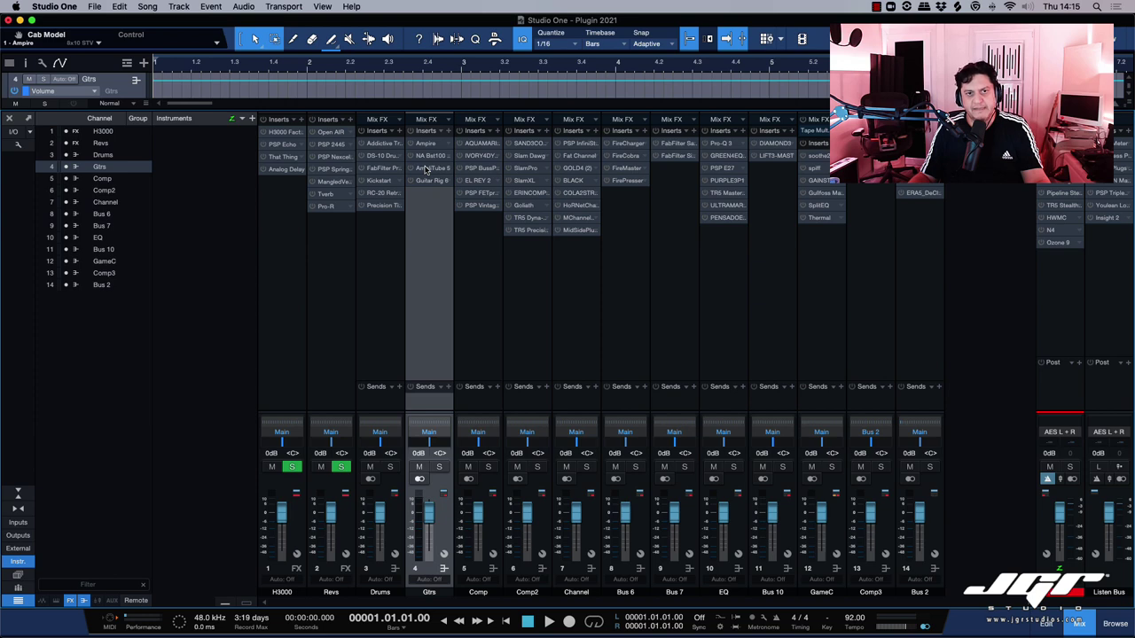
# - View the AmpliTube 5 and Guitar Rig 6 inserts on the Gtrs channel in turn, closing each one
pyautogui.click(426, 173)
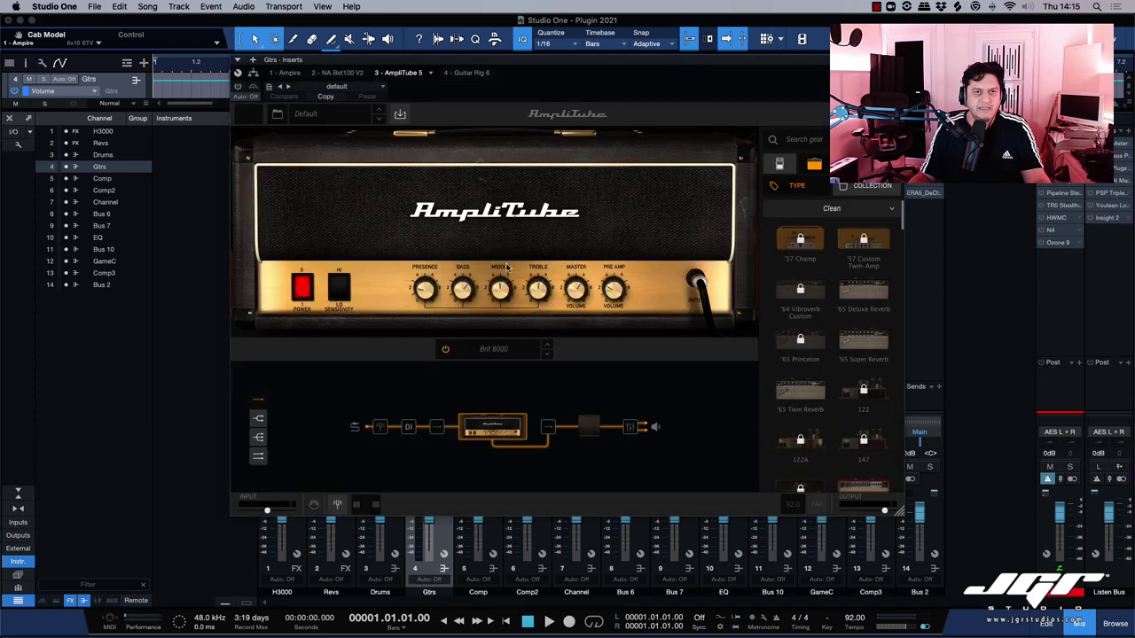
pyautogui.moveTo(470, 60); pyautogui.dragTo(585, 110)
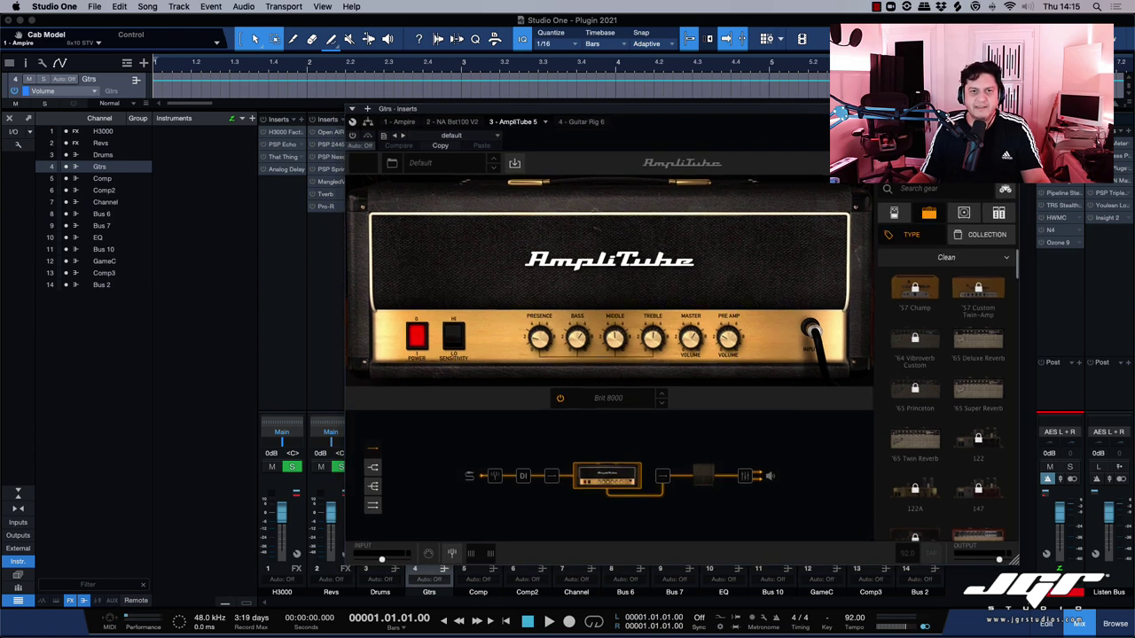
pyautogui.click(1012, 109)
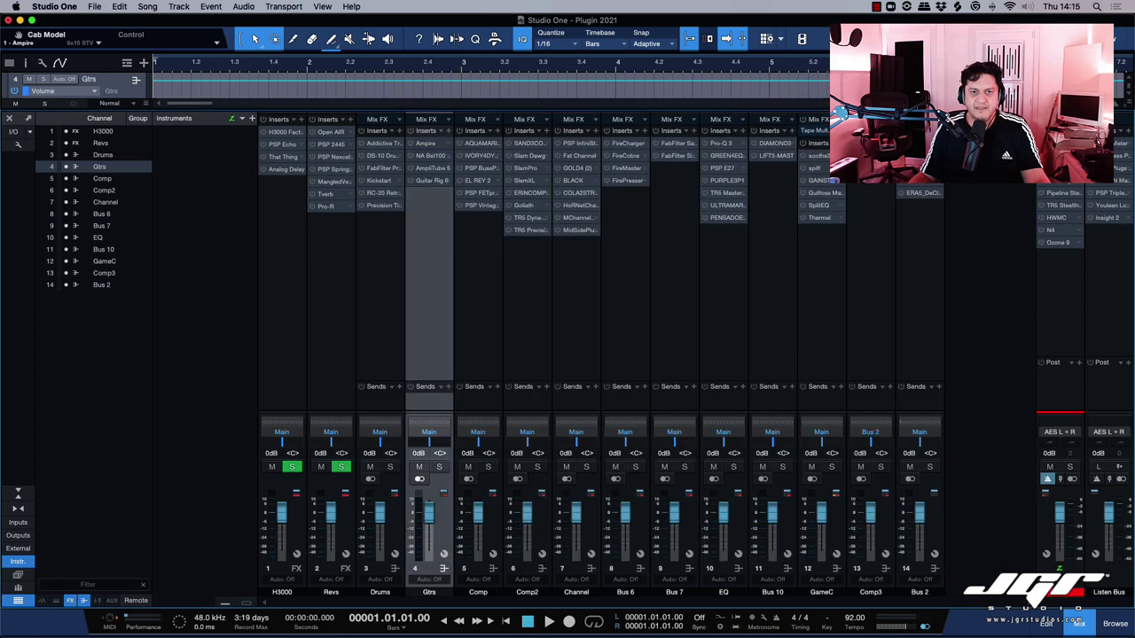
pyautogui.click(427, 181)
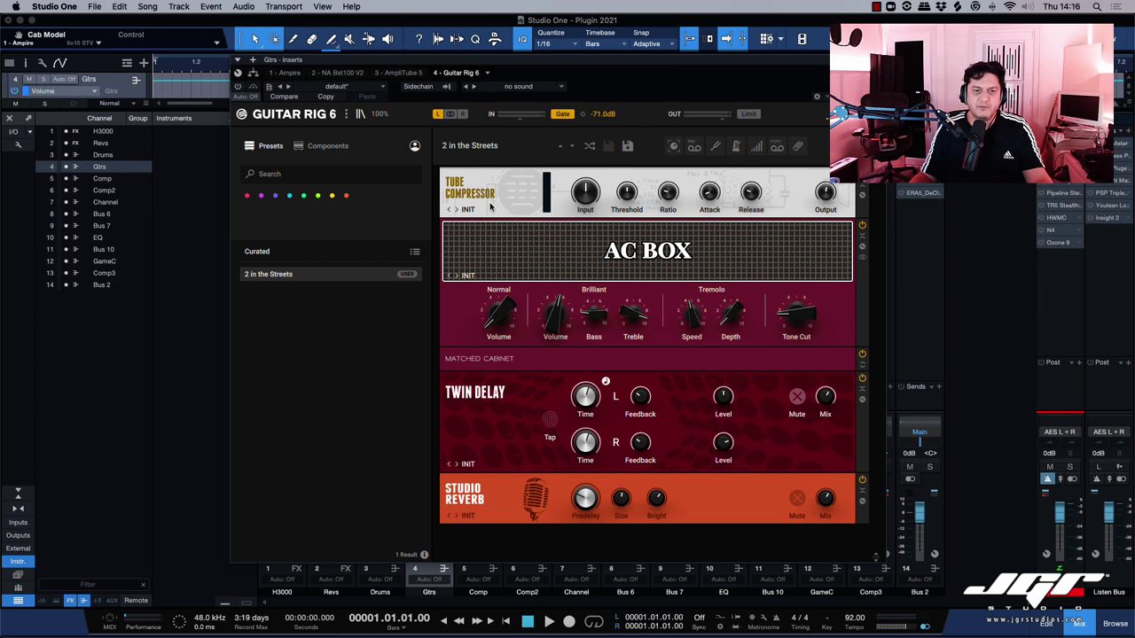
pyautogui.moveTo(594, 327)
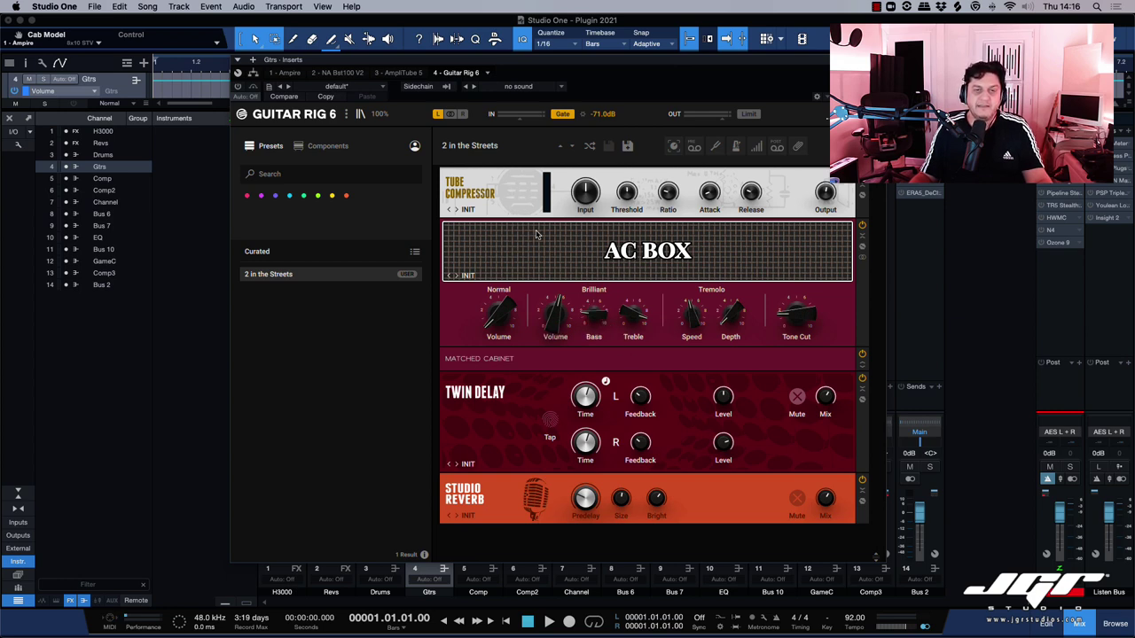
pyautogui.press('super+w')
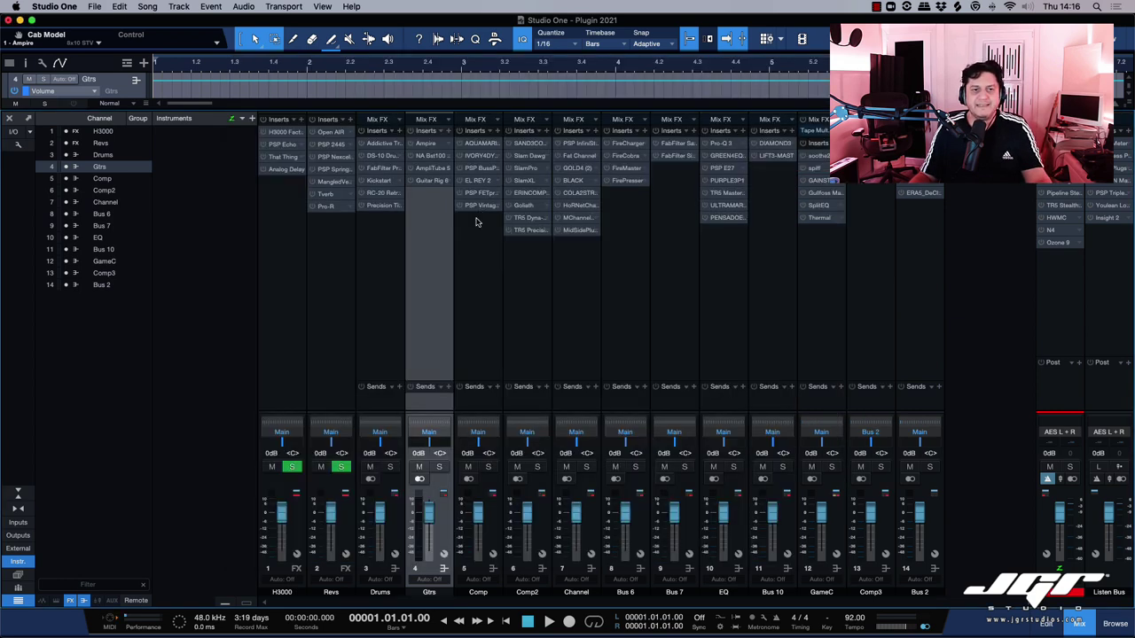
# - Select the Comp channel, view its AQUAMARINE4 compressor insert and close it
pyautogui.click(481, 227)
pyautogui.click(541, 264)
pyautogui.click(573, 258)
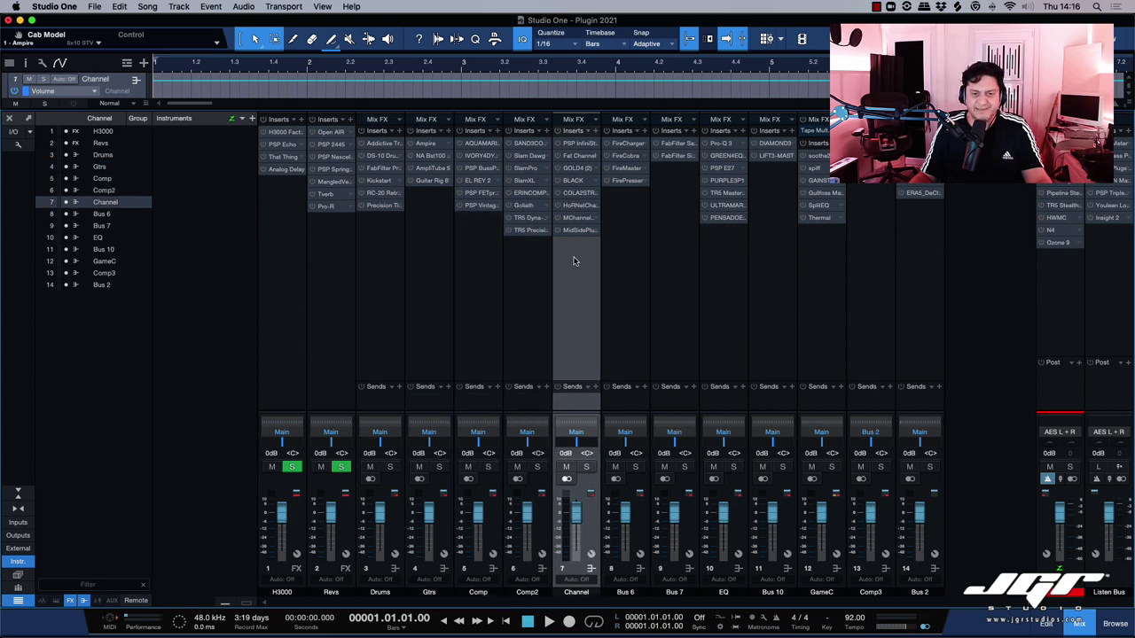
pyautogui.click(485, 263)
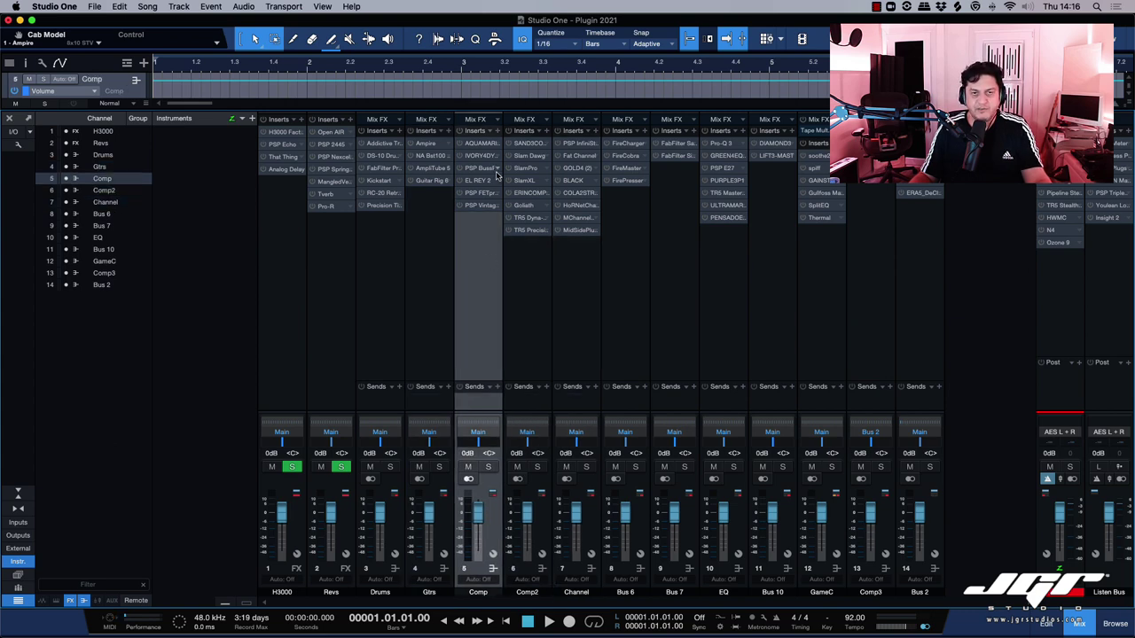
pyautogui.click(475, 144)
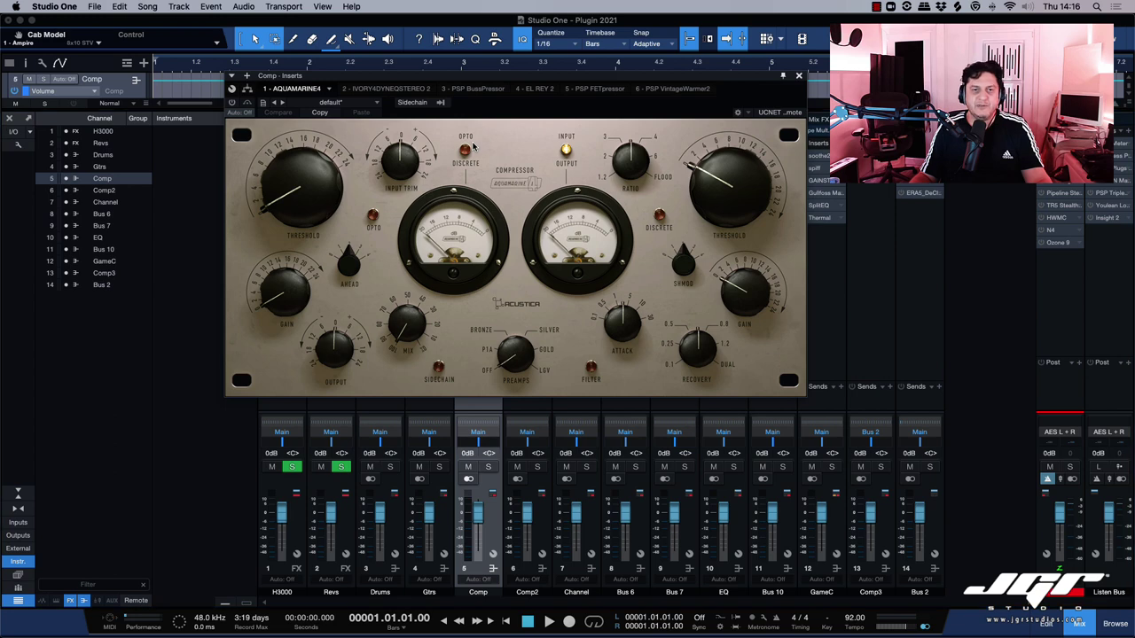
pyautogui.moveTo(480, 79); pyautogui.dragTo(513, 121)
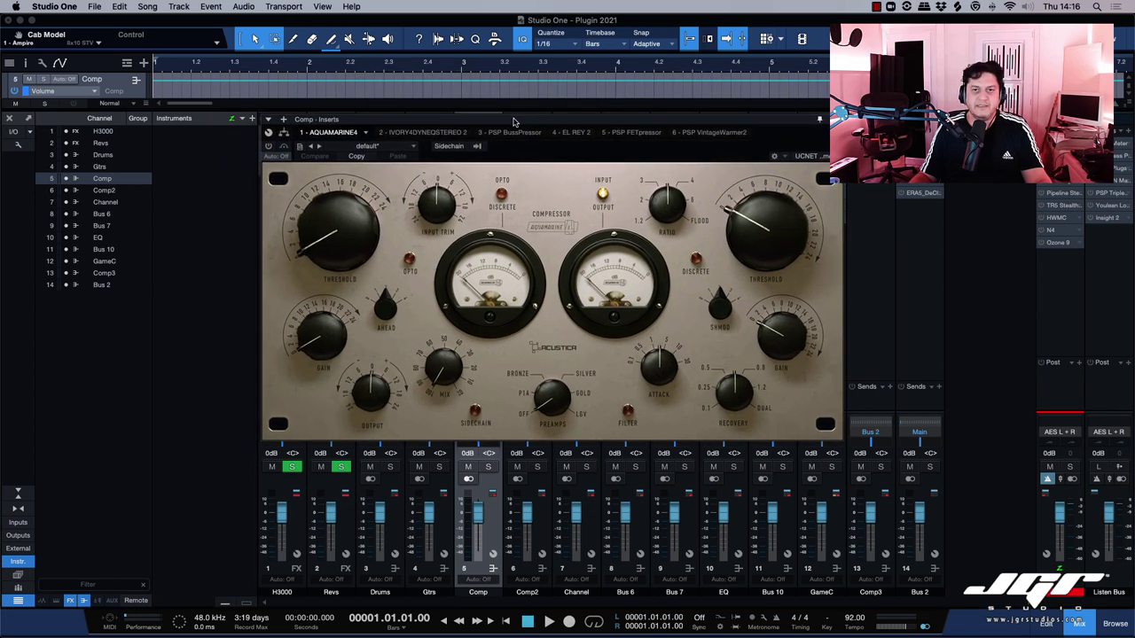
pyautogui.click(835, 119)
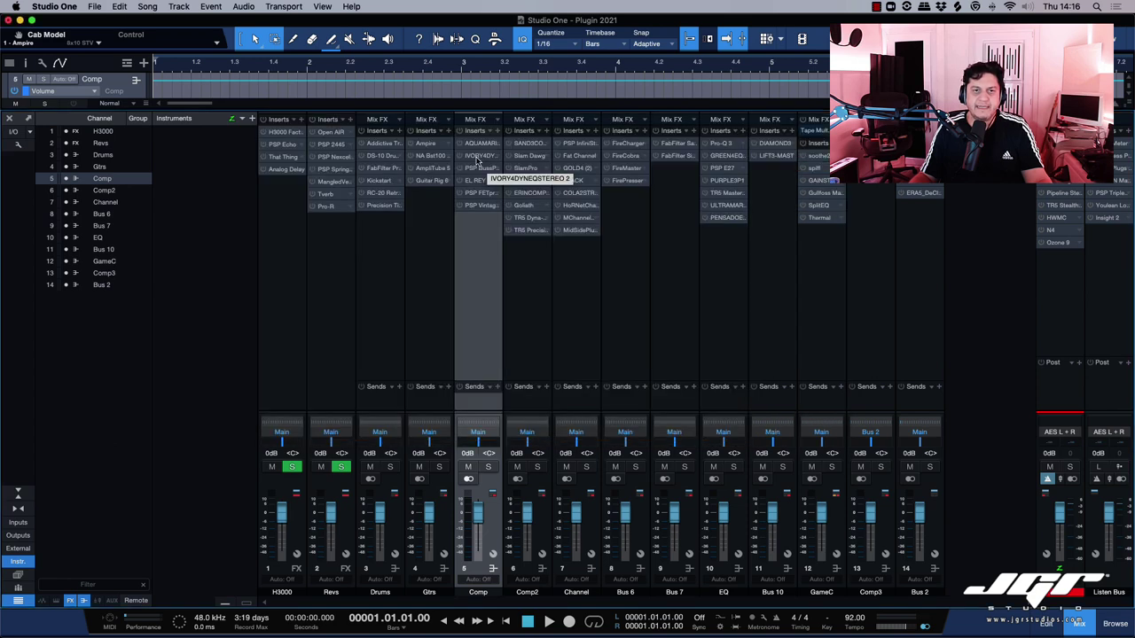
# - View the IVORY4DYNEQSTEREO 2 insert on the Comp channel with its window moved clear, and close it
pyautogui.click(477, 157)
pyautogui.moveTo(650, 71); pyautogui.dragTo(634, 125)
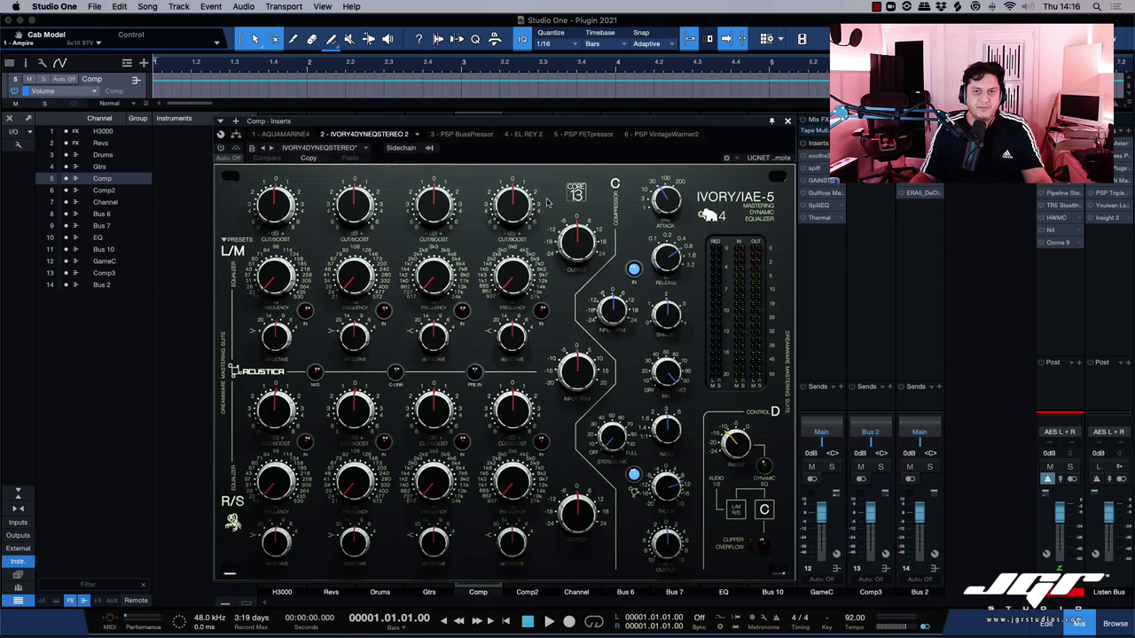
pyautogui.moveTo(694, 125); pyautogui.dragTo(695, 123)
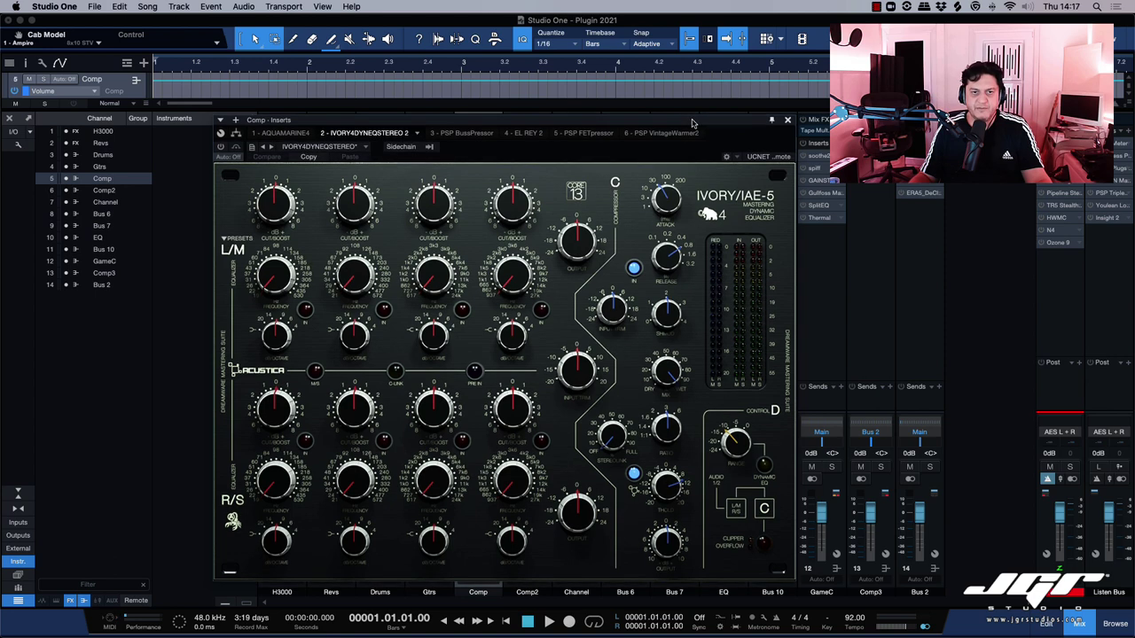
pyautogui.click(788, 120)
# - View the PSP BussPressor and EL REY 2 inserts on the Comp channel in turn, closing each one
pyautogui.moveTo(484, 85); pyautogui.dragTo(517, 115)
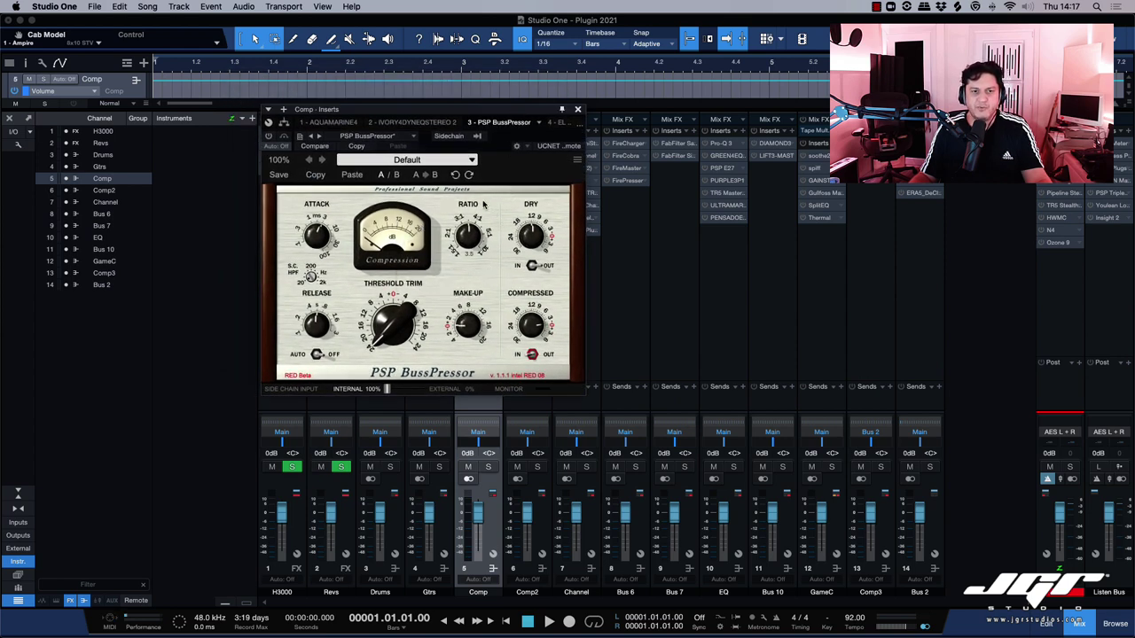
pyautogui.click(578, 110)
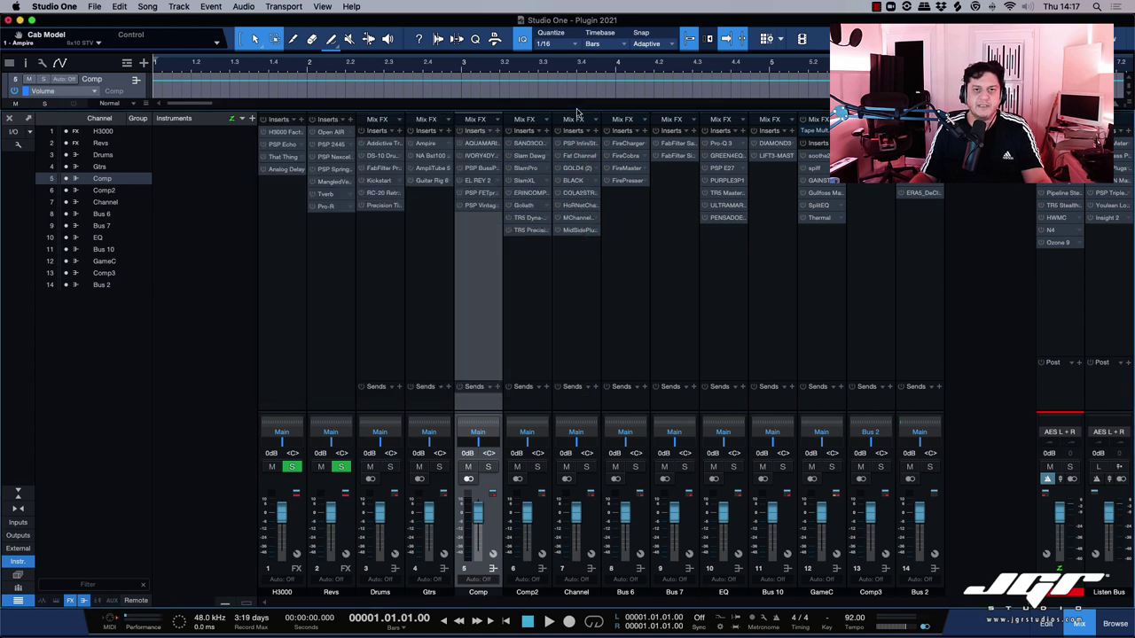
pyautogui.click(477, 182)
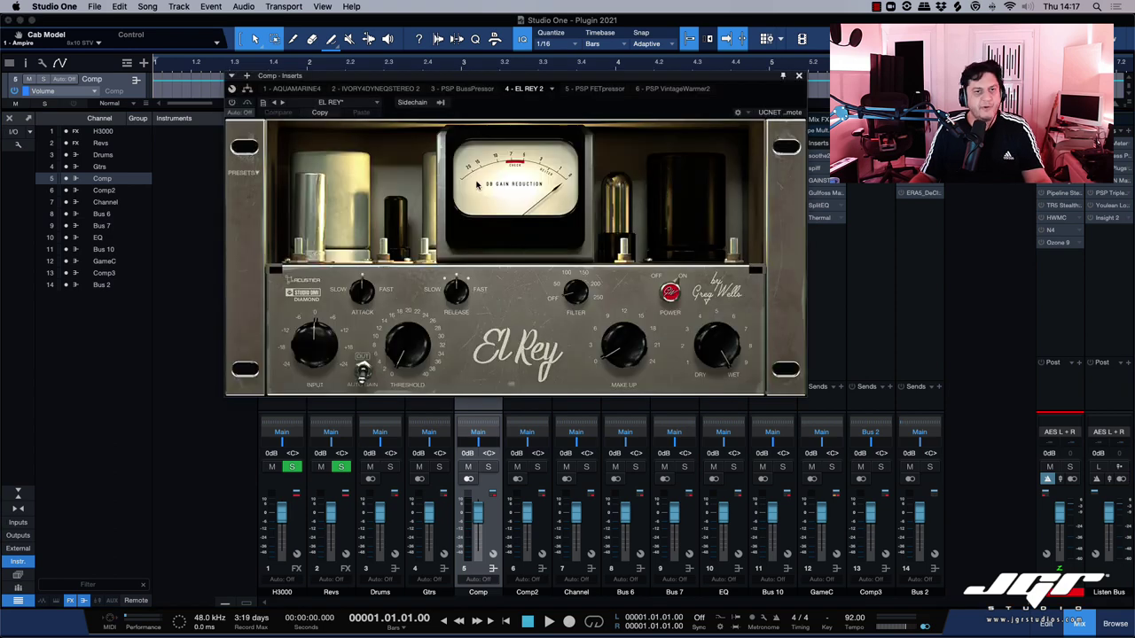
pyautogui.moveTo(529, 77); pyautogui.dragTo(516, 131)
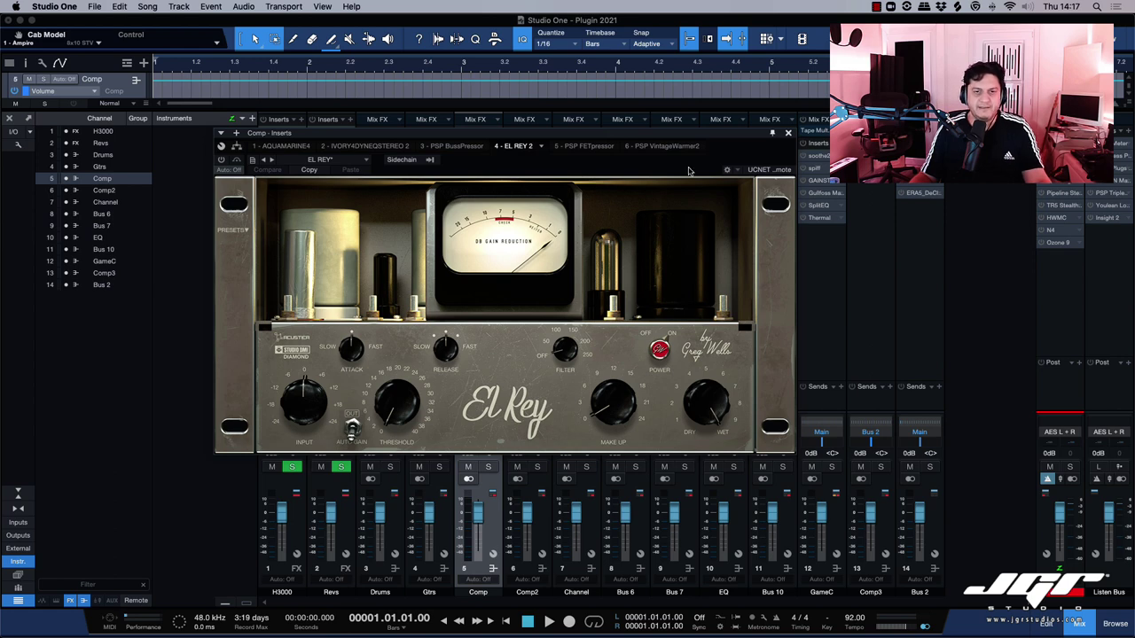
pyautogui.click(787, 133)
# - View PSP FETpressor on the Comp channel, toggle its channel link, Blend and SC HPF options on trial, and close it
pyautogui.moveTo(533, 78); pyautogui.dragTo(567, 149)
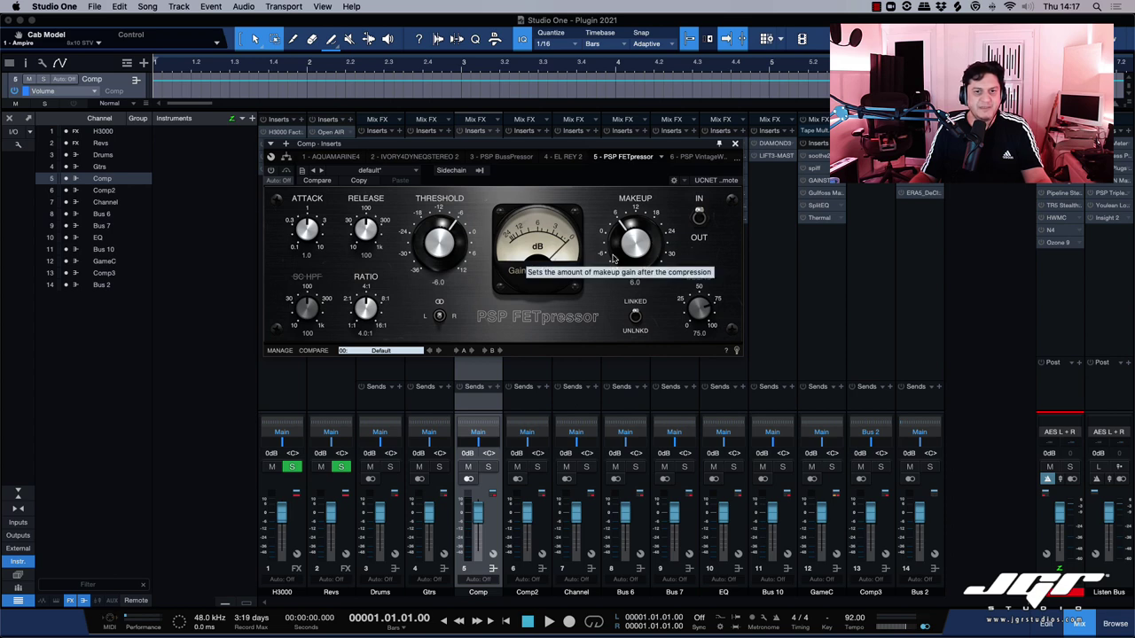
pyautogui.click(636, 316)
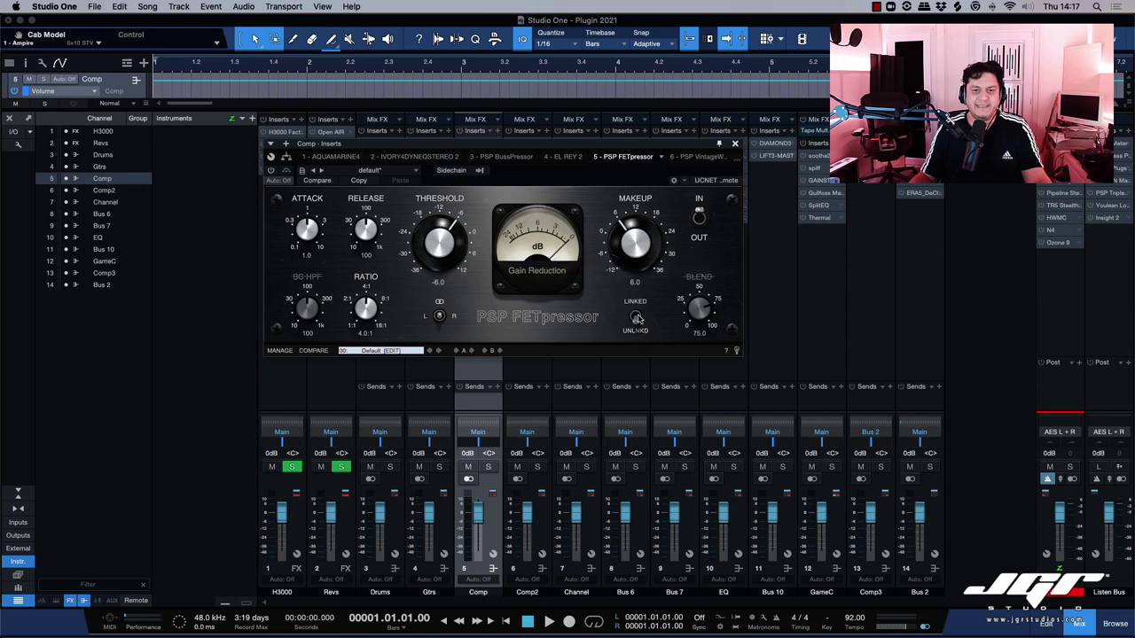
pyautogui.click(637, 316)
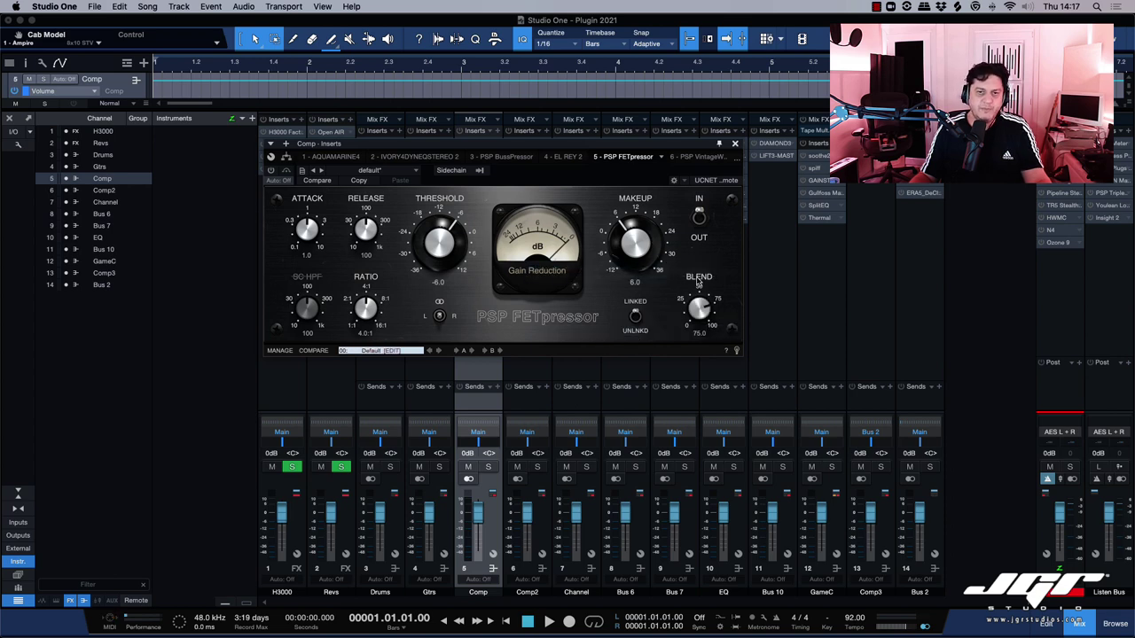
pyautogui.click(305, 285)
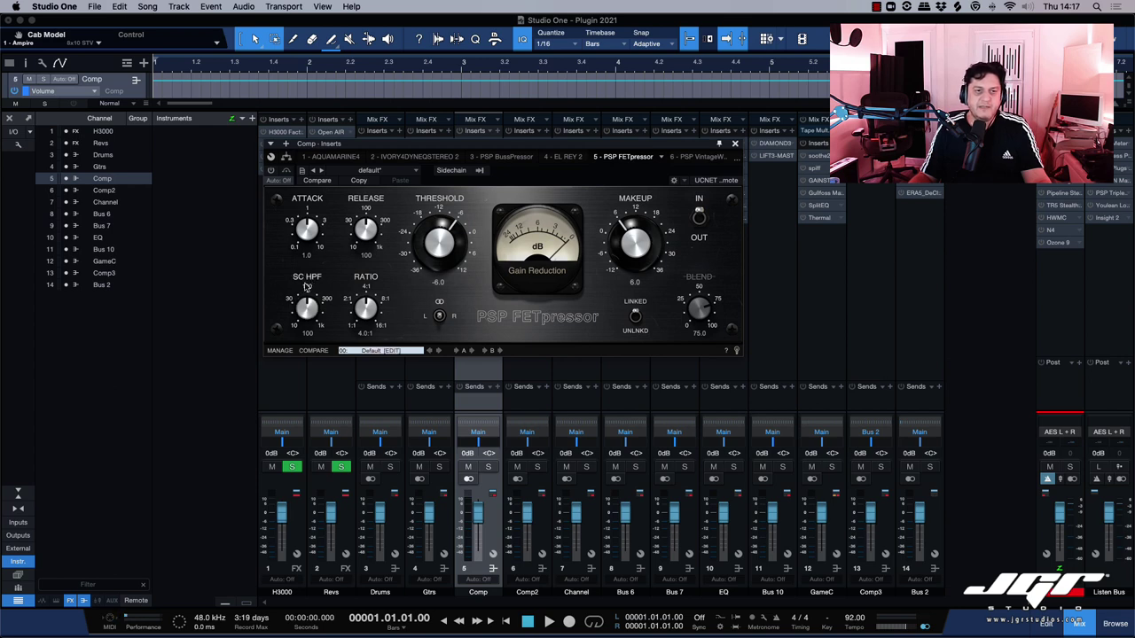
pyautogui.click(313, 277)
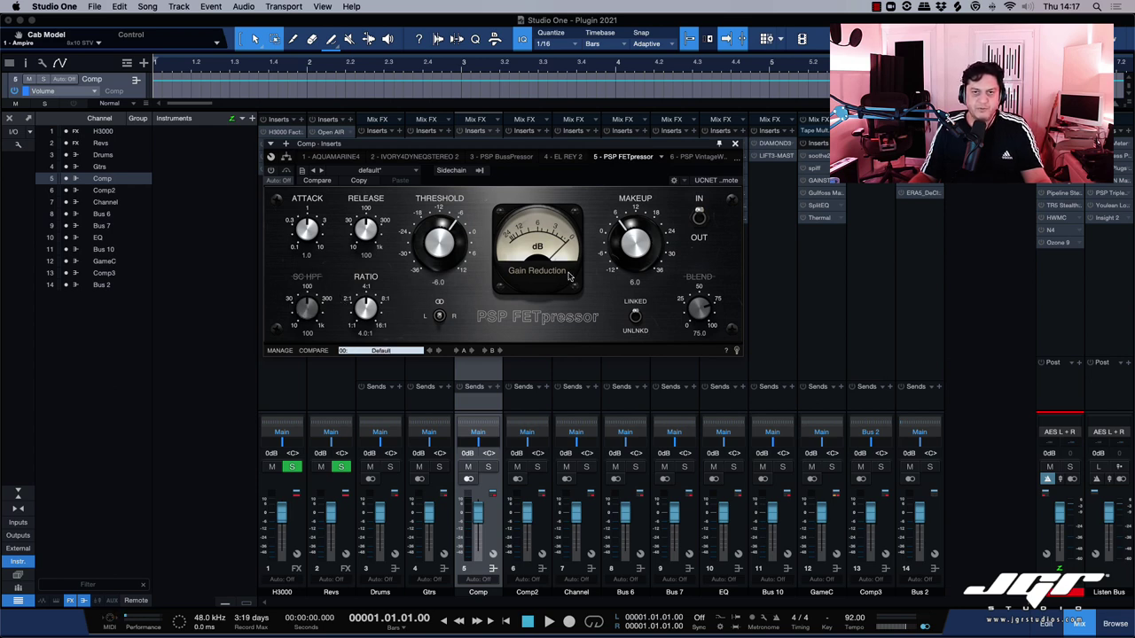
pyautogui.click(735, 143)
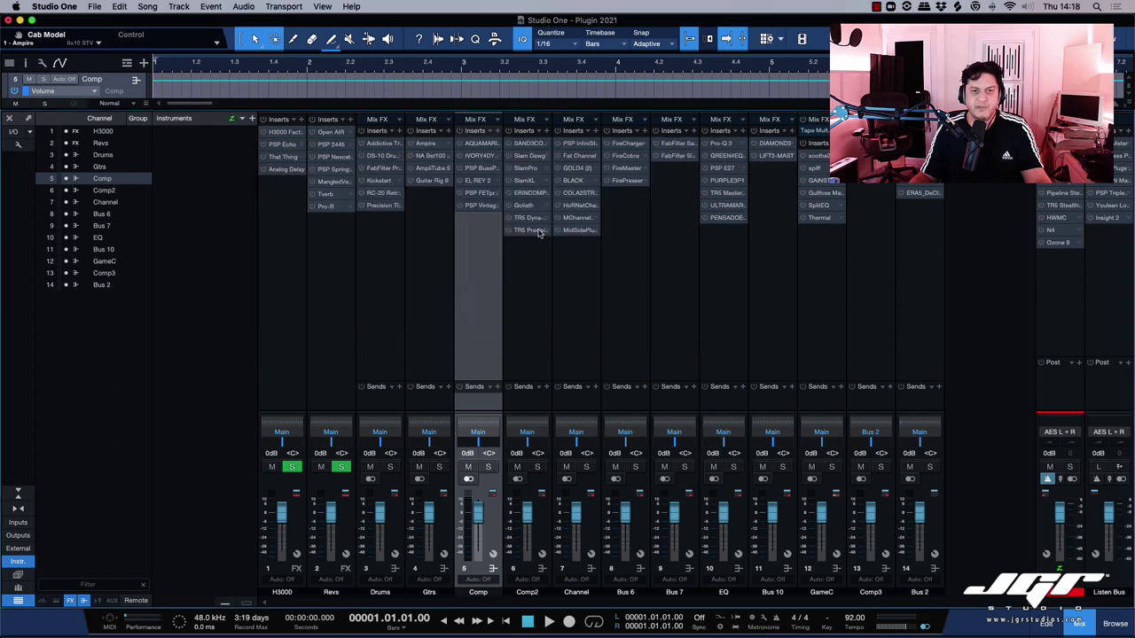
# - Open the PSP VintageWarmer2 insert on the Comp channel to view its controls
pyautogui.click(481, 206)
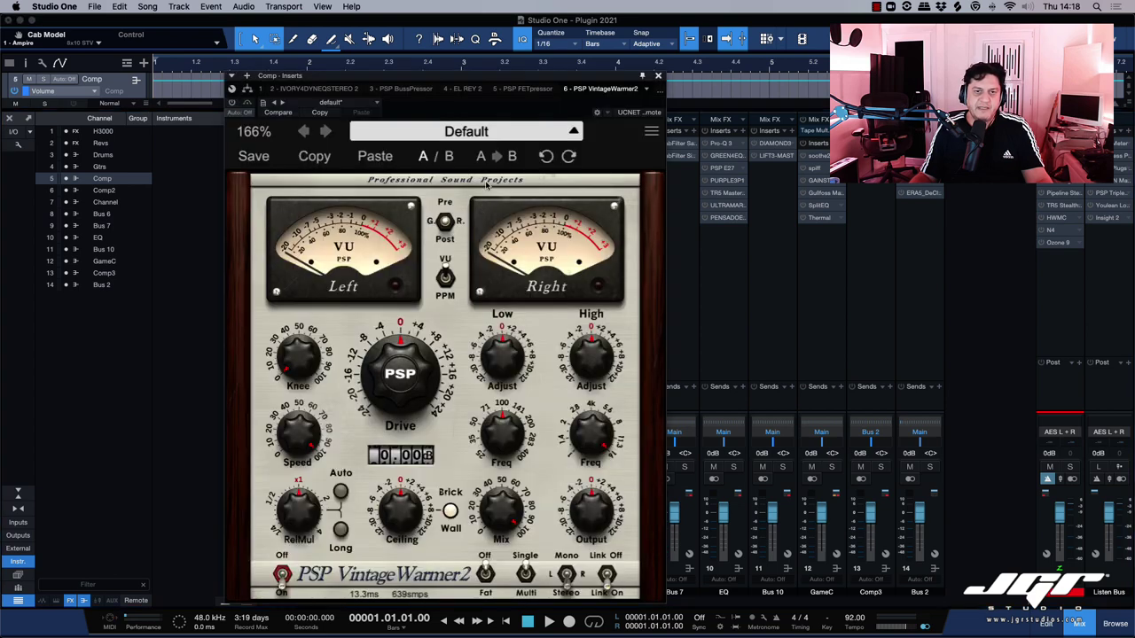
# - Reduce the PSP VintageWarmer2 display size to 112% and reposition its window over the mixer
pyautogui.moveTo(507, 80); pyautogui.dragTo(618, 43)
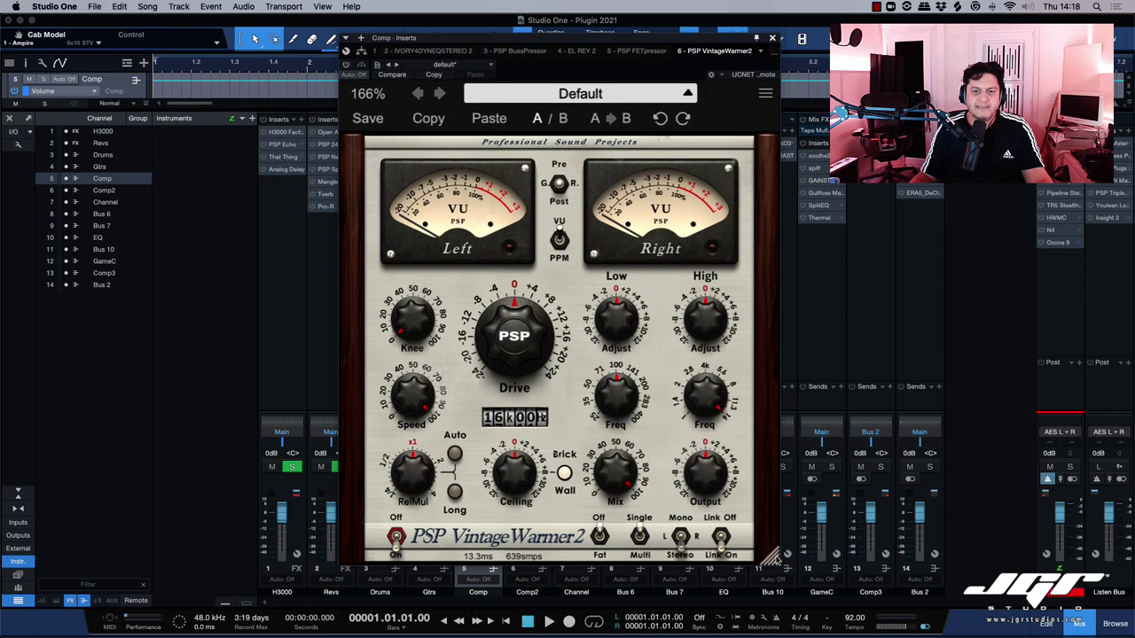
pyautogui.moveTo(775, 558); pyautogui.dragTo(624, 435)
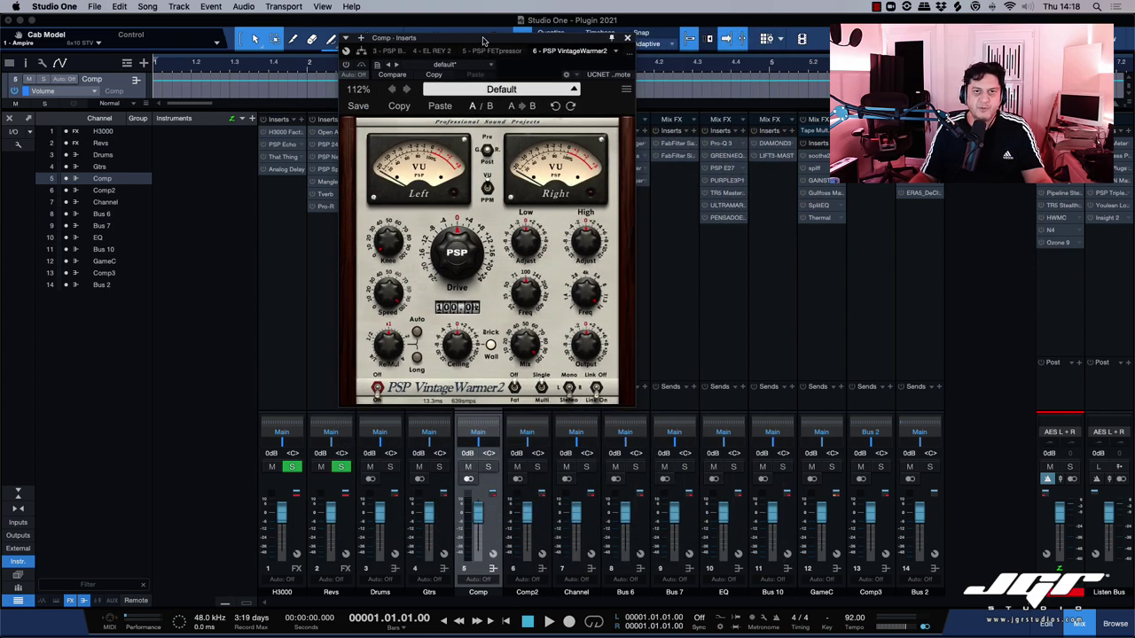
pyautogui.moveTo(485, 39); pyautogui.dragTo(448, 134)
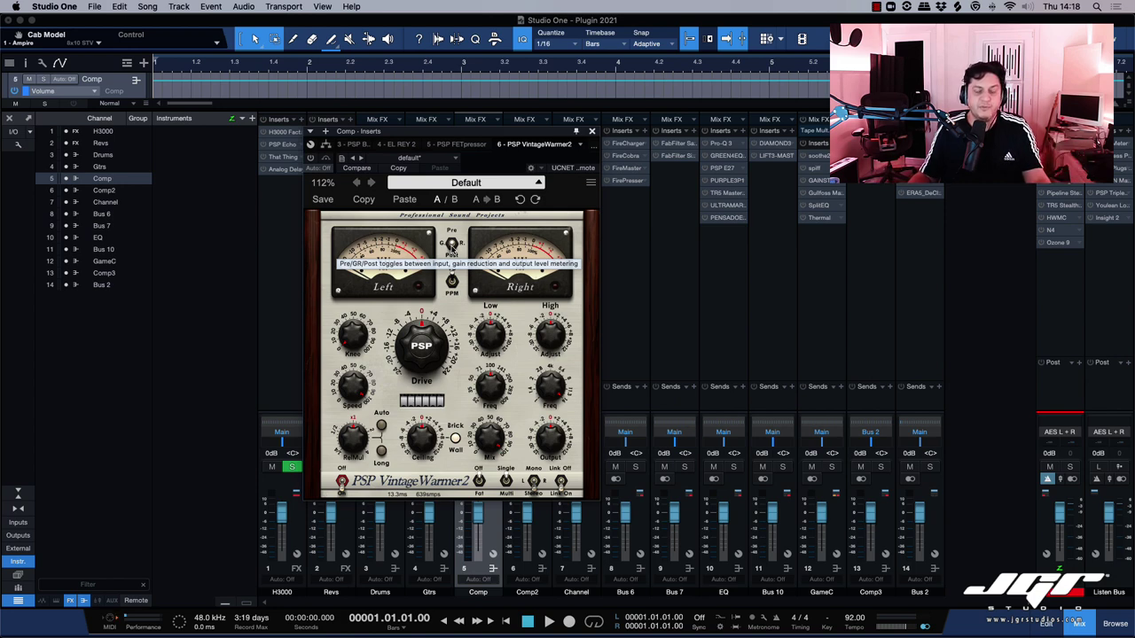
# - Cycle the Pre/GR/Post metering switch of PSP VintageWarmer2 on trial and close the plug-in
pyautogui.click(452, 244)
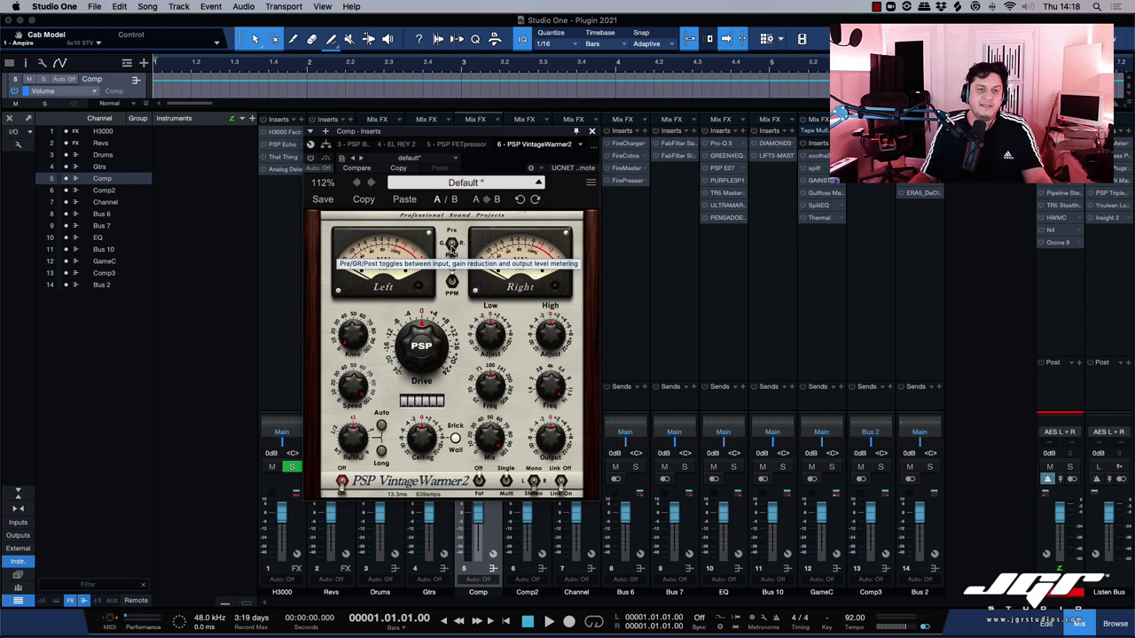
pyautogui.click(452, 245)
pyautogui.click(452, 245)
pyautogui.click(452, 245)
pyautogui.click(452, 245)
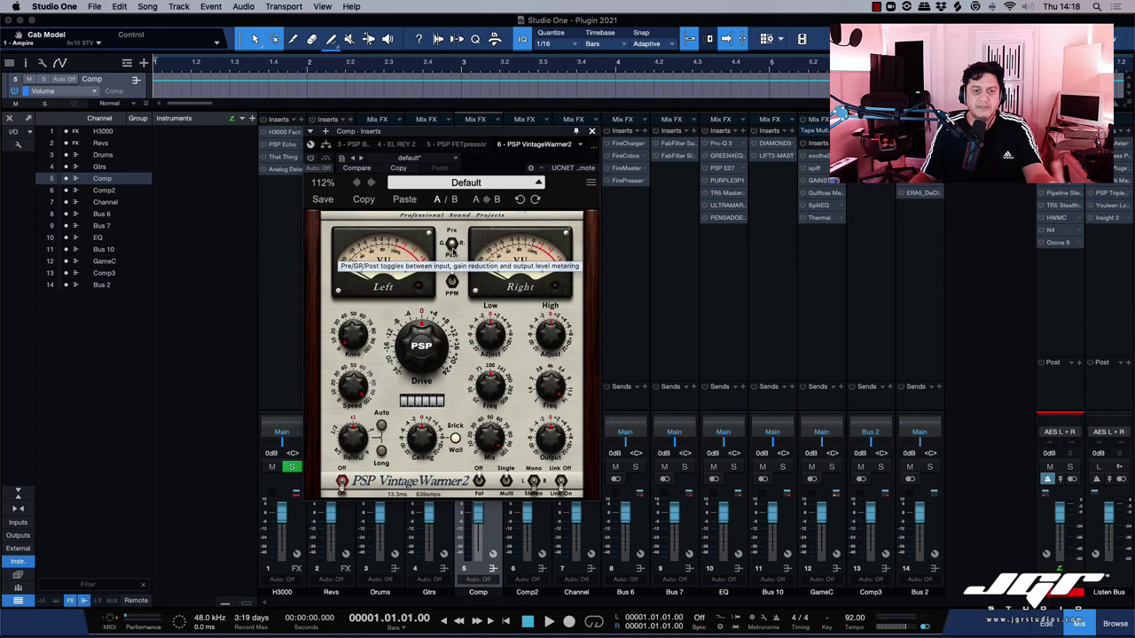
pyautogui.click(592, 132)
# - View the SAND3COMP insert on the Comp2 channel with its window moved clear, and close it
pyautogui.click(530, 143)
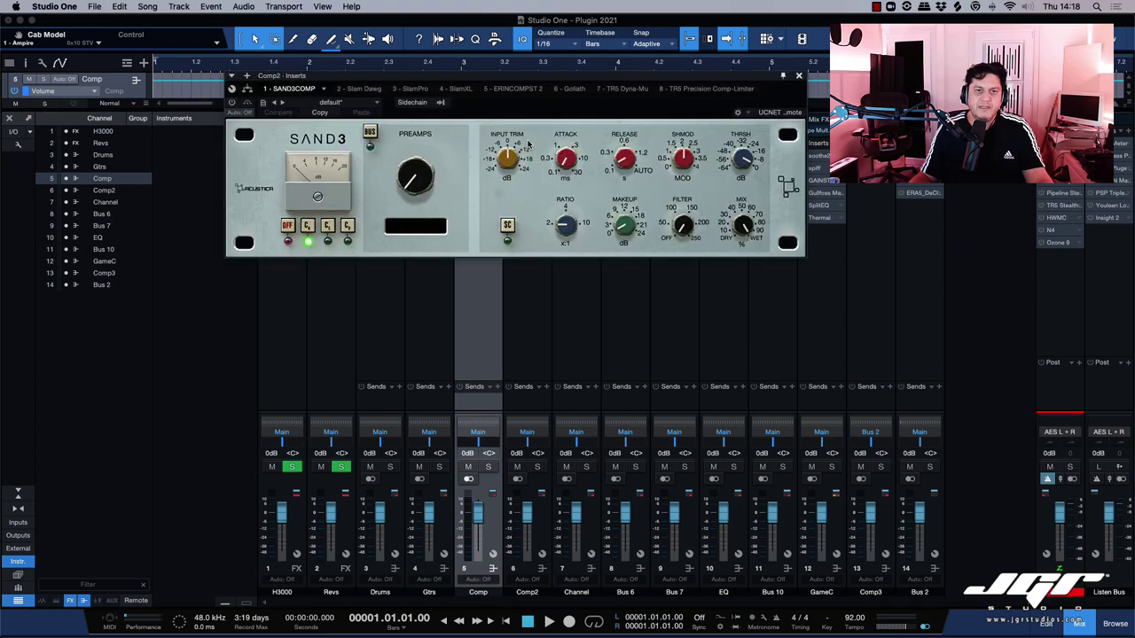
pyautogui.moveTo(535, 80); pyautogui.dragTo(830, 157)
pyautogui.moveTo(757, 173); pyautogui.dragTo(768, 167)
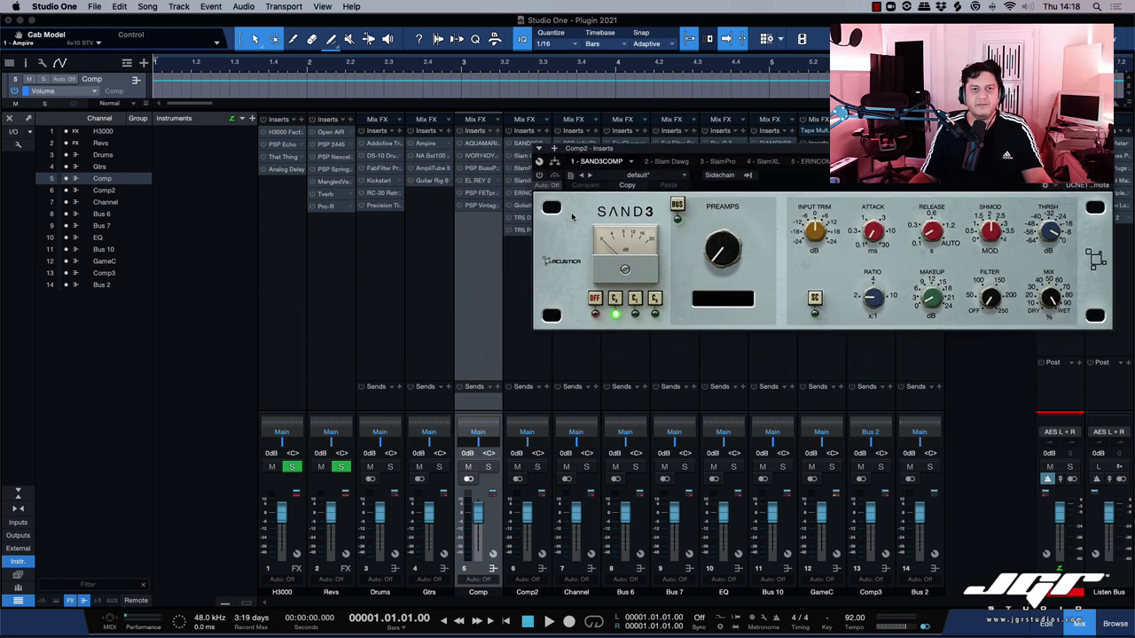
pyautogui.moveTo(644, 152); pyautogui.dragTo(450, 193)
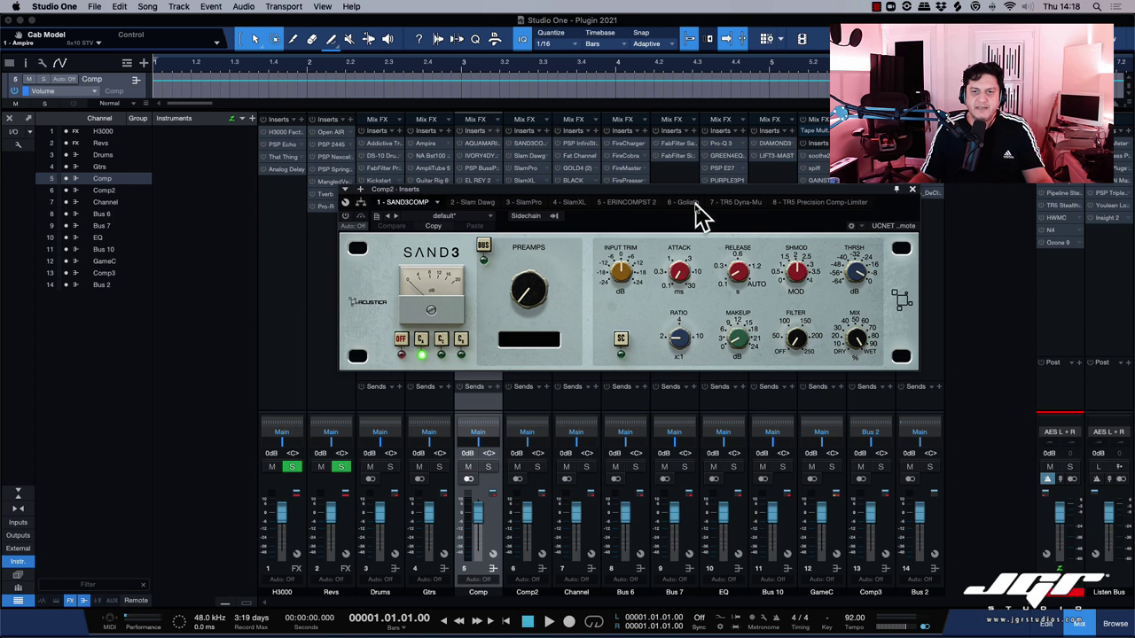
pyautogui.click(912, 190)
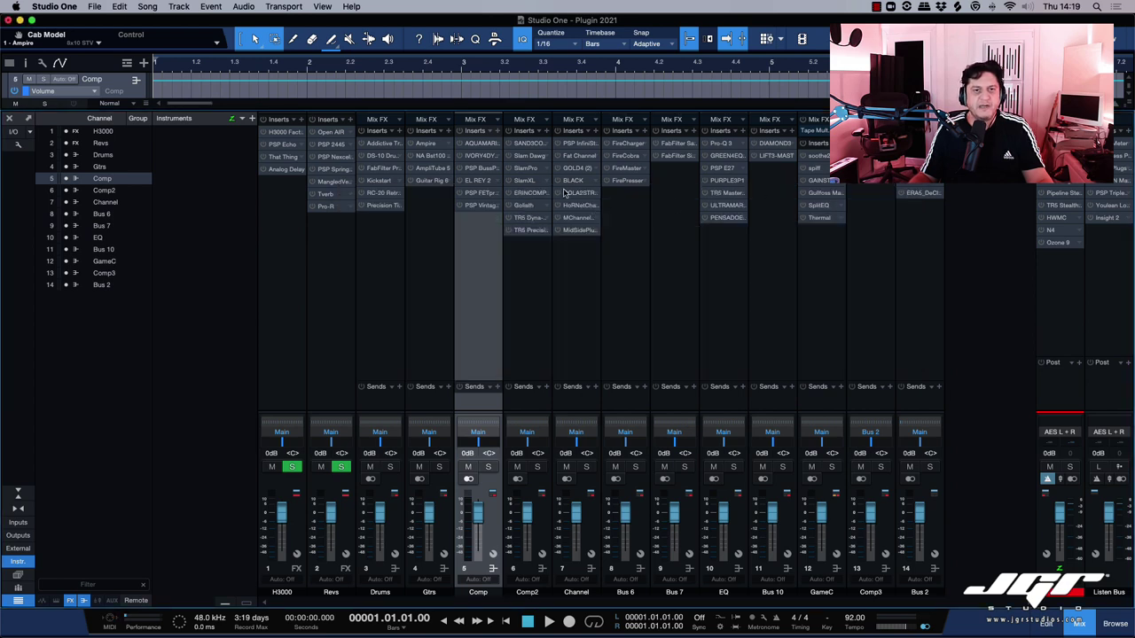
# - View the Slam Dawg and SlamPro inserts on the Comp2 channel in turn, closing each one
pyautogui.click(529, 157)
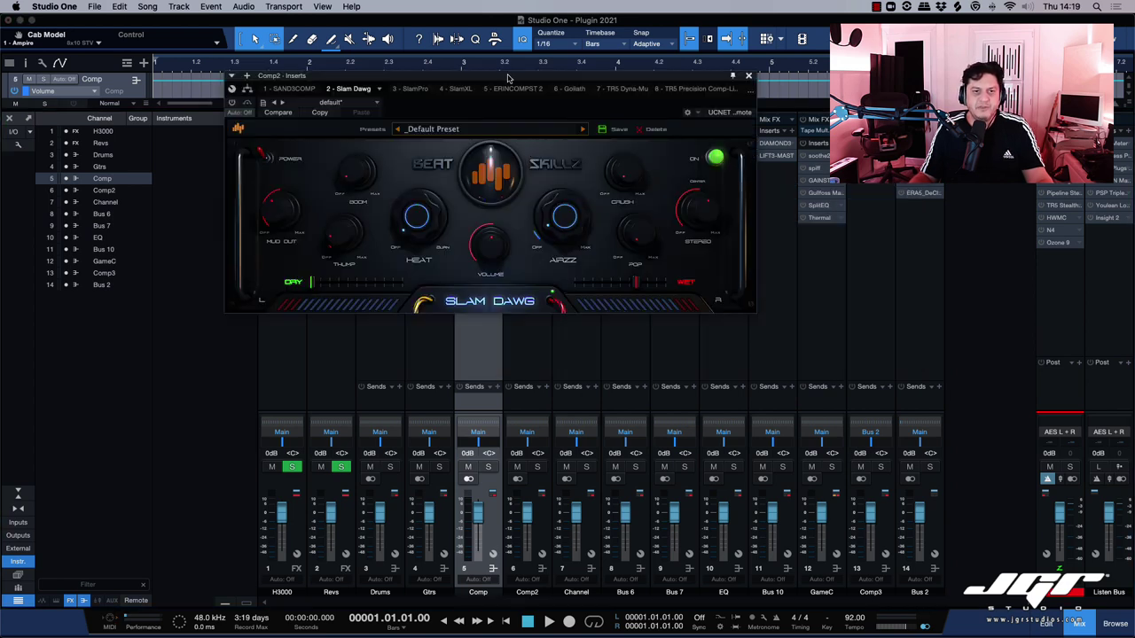
pyautogui.moveTo(529, 119); pyautogui.dragTo(733, 225)
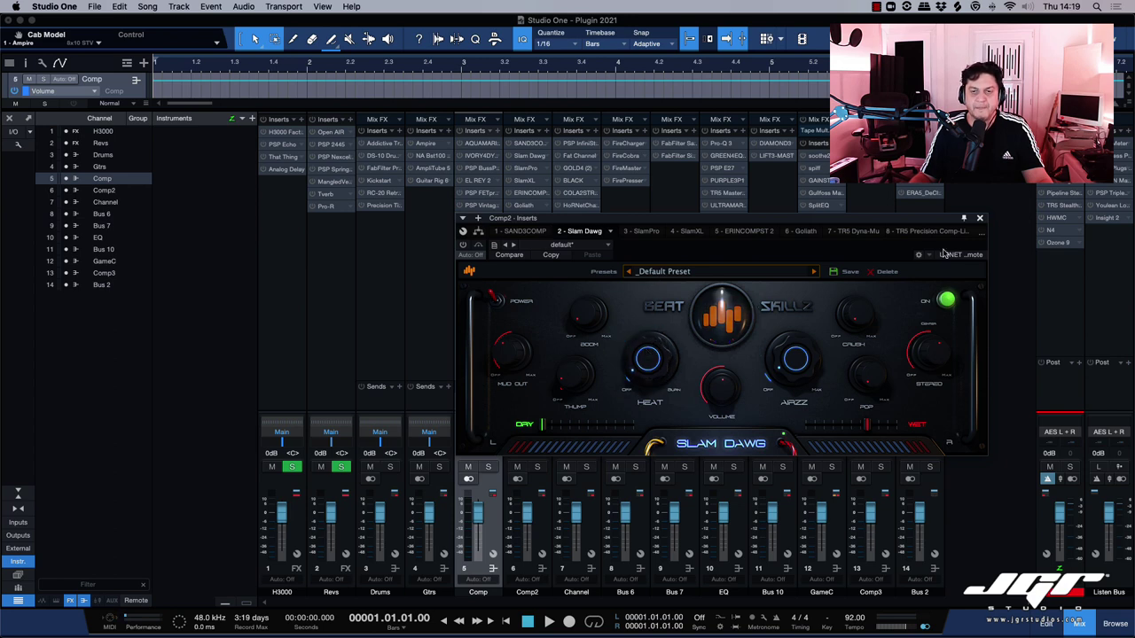
pyautogui.click(980, 219)
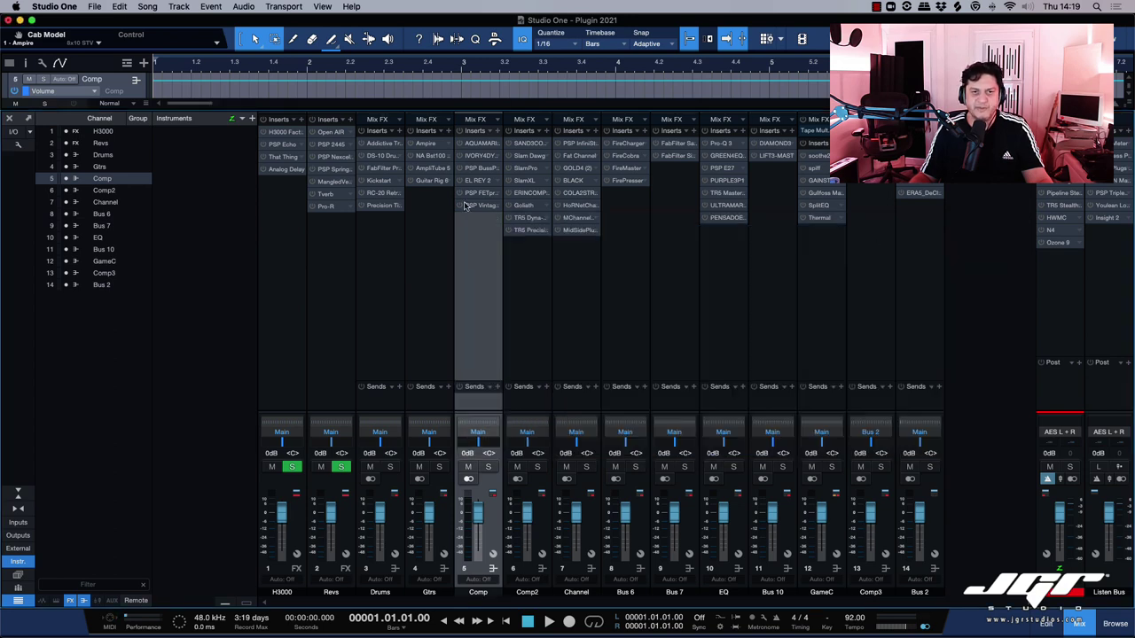
pyautogui.click(527, 169)
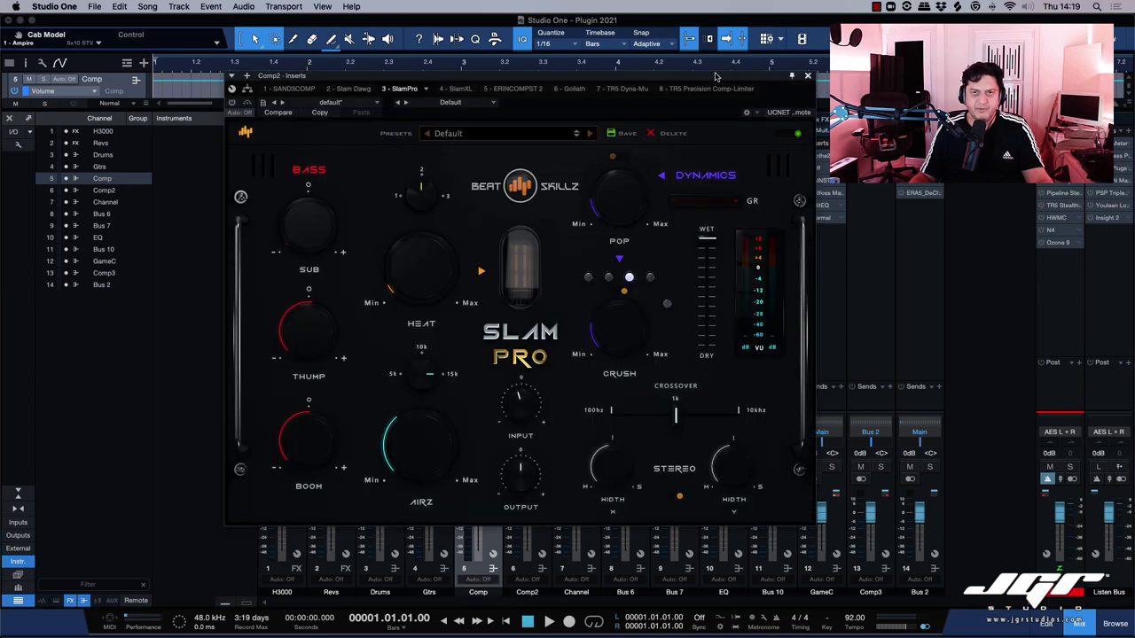
pyautogui.moveTo(718, 78); pyautogui.dragTo(837, 128)
pyautogui.click(928, 128)
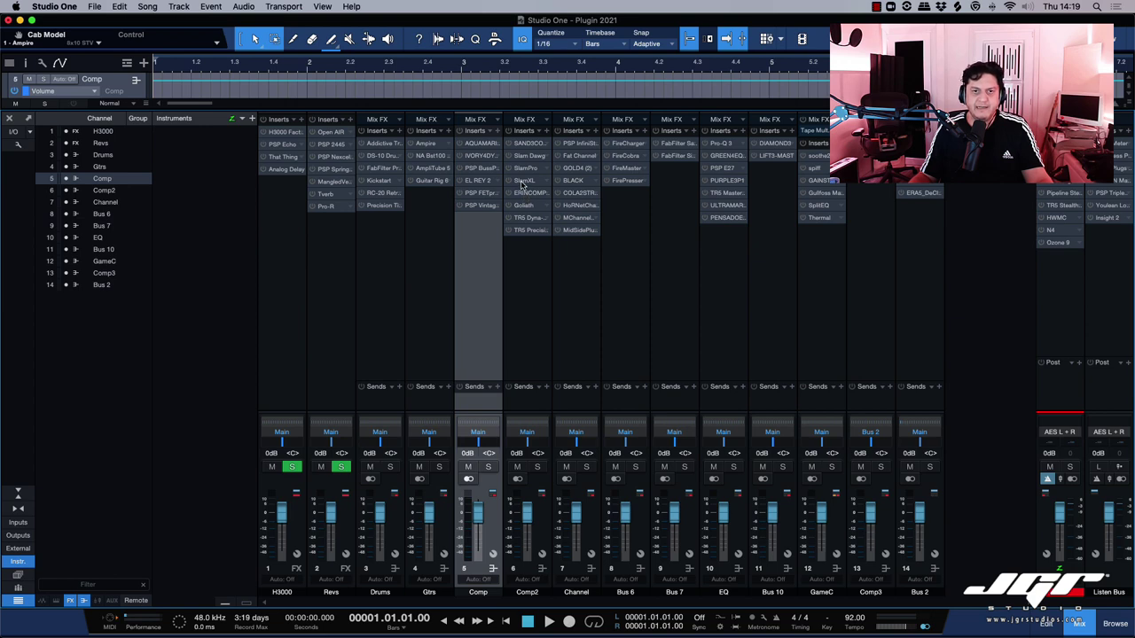
# - Open SlamXL on the Comp2 channel, set its Saturation knob to 16%, and close it
pyautogui.click(522, 182)
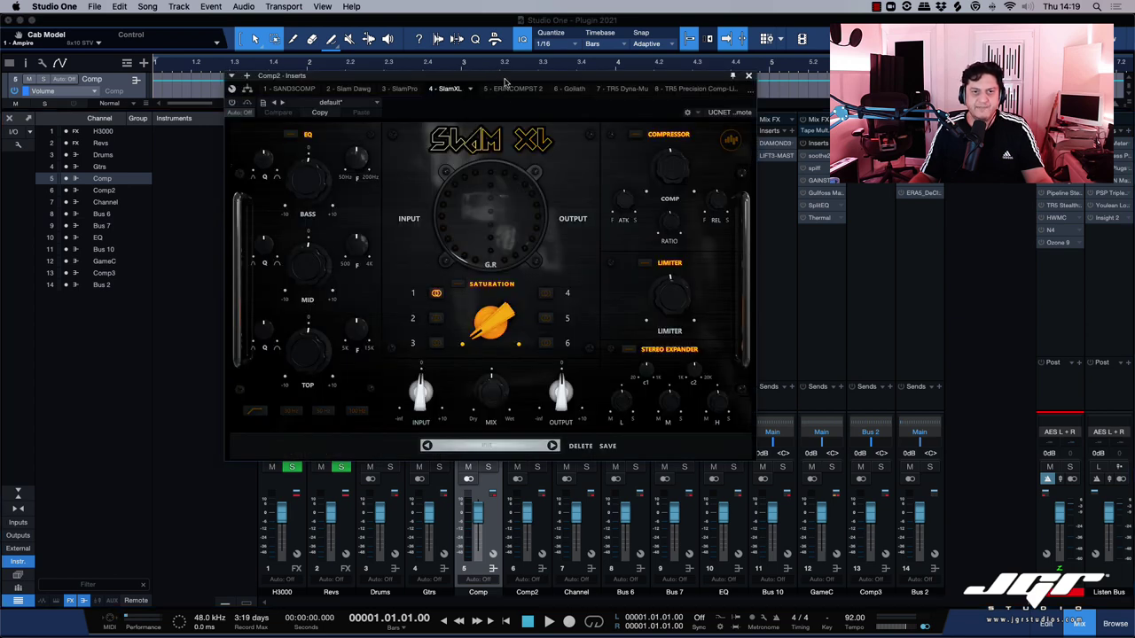
pyautogui.moveTo(505, 79); pyautogui.dragTo(543, 157)
pyautogui.moveTo(542, 398); pyautogui.dragTo(539, 369)
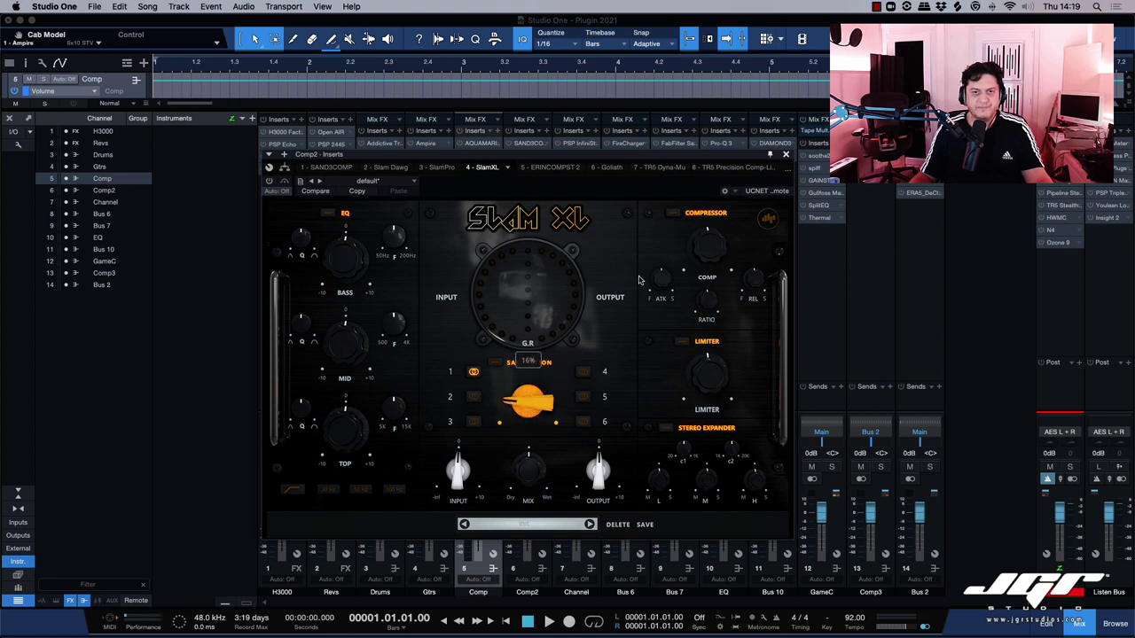
pyautogui.click(786, 157)
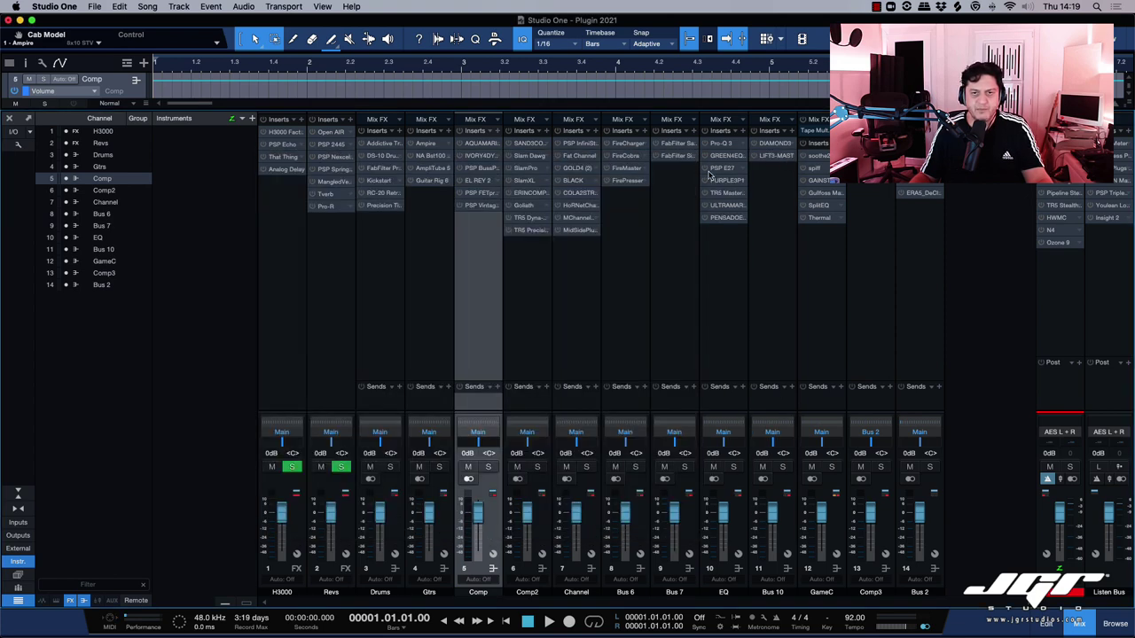
# - View the ERINCOMPST 2 and Goliath inserts on the Comp2 channel in turn, and close them
pyautogui.click(522, 193)
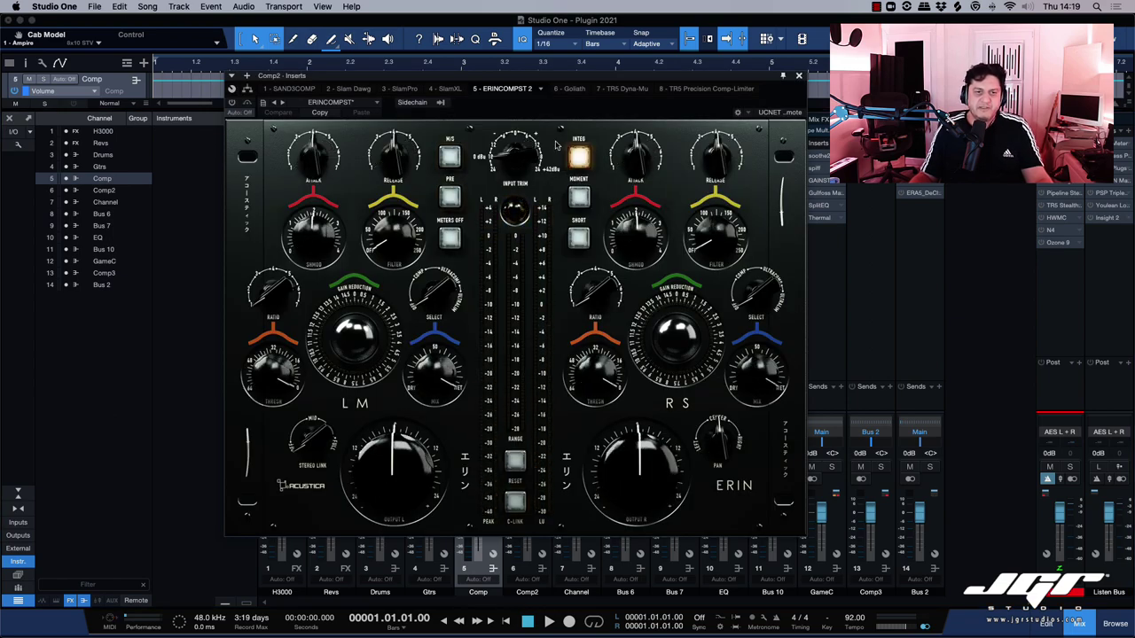
pyautogui.moveTo(529, 93); pyautogui.dragTo(601, 87)
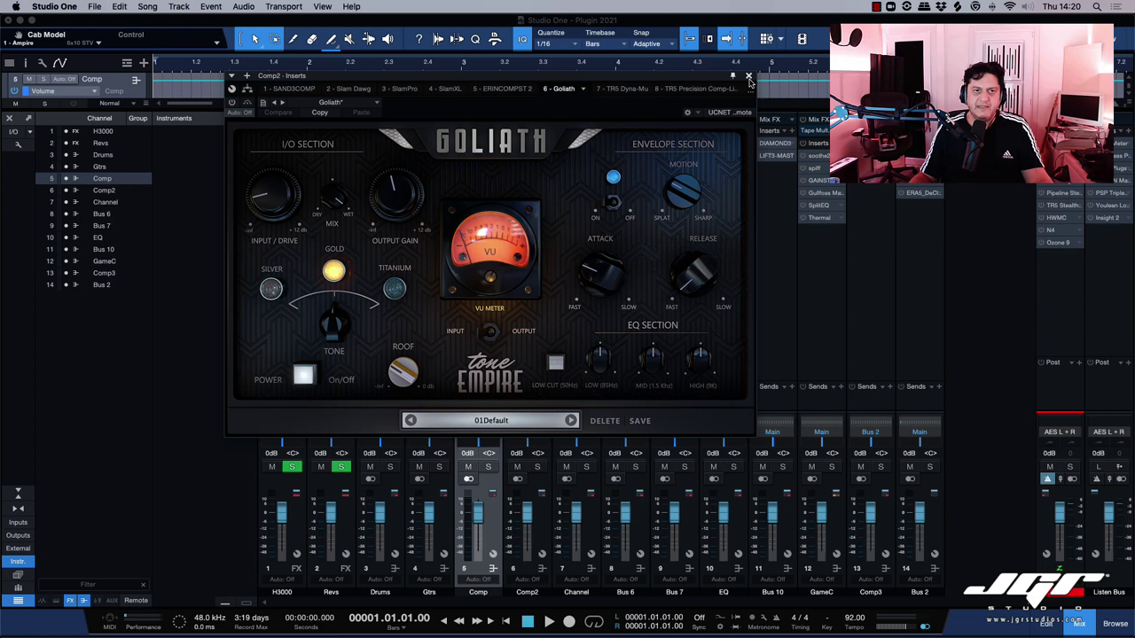
pyautogui.click(748, 78)
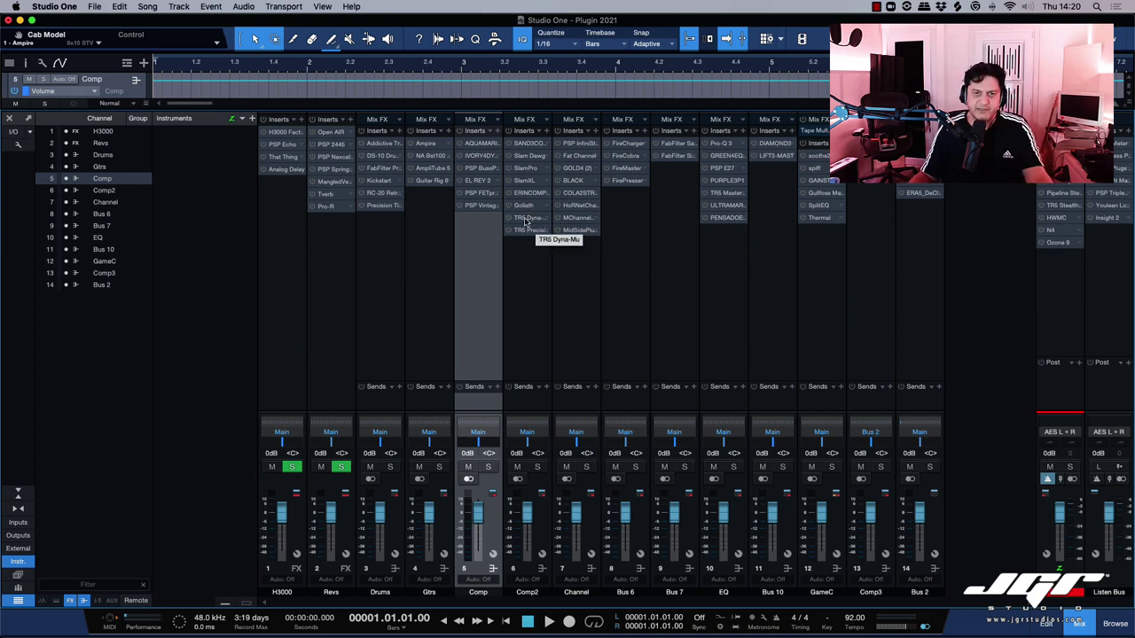
# - View the TR5 Dyna-Mu and TR5 Precision Comp-Limiter inserts on the Comp2 channel in turn, closing each one
pyautogui.click(526, 220)
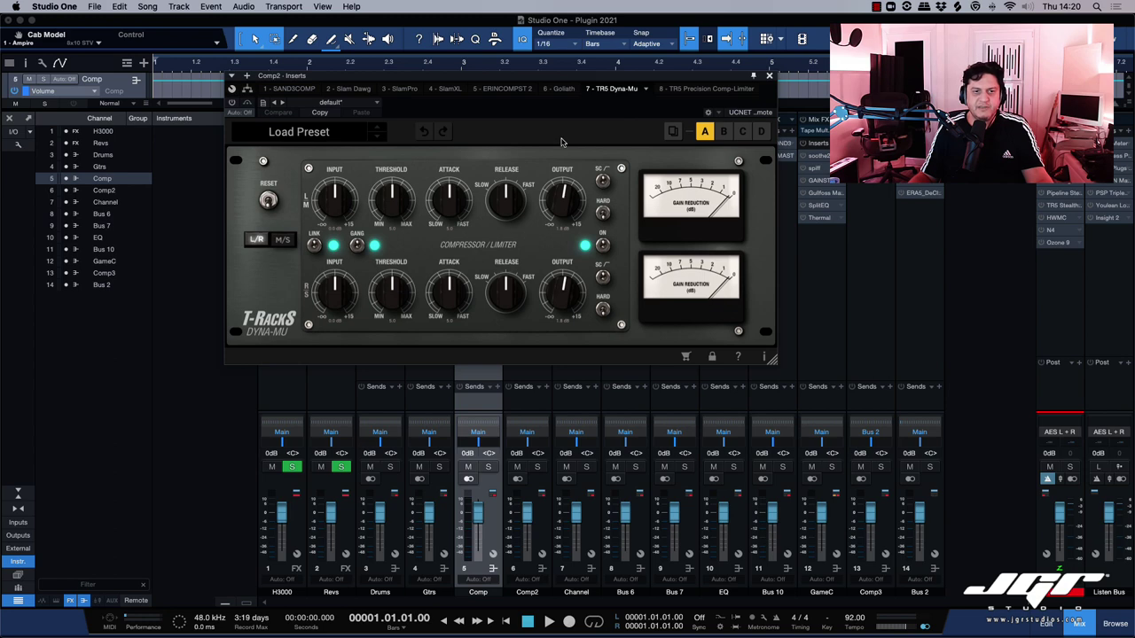
pyautogui.moveTo(555, 78); pyautogui.dragTo(595, 136)
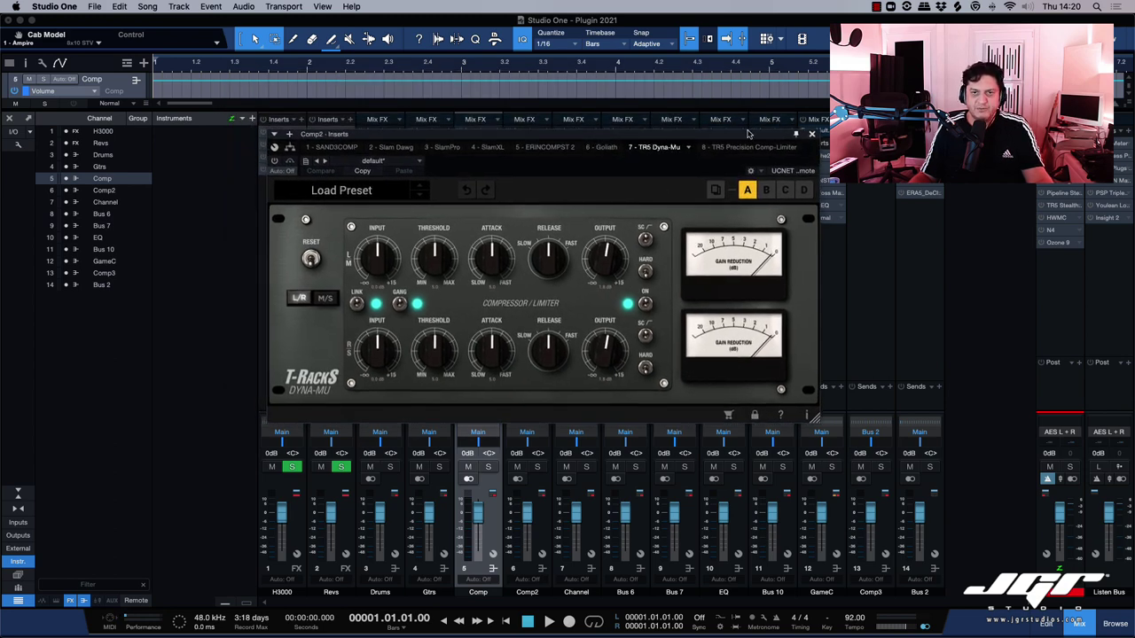
pyautogui.click(813, 135)
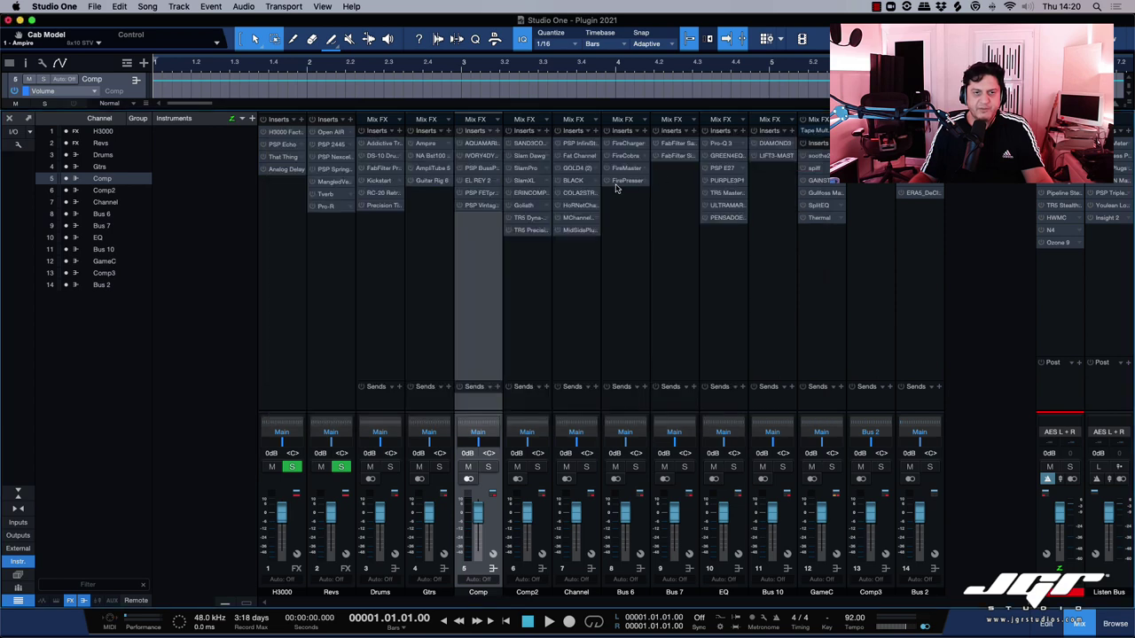
pyautogui.click(533, 233)
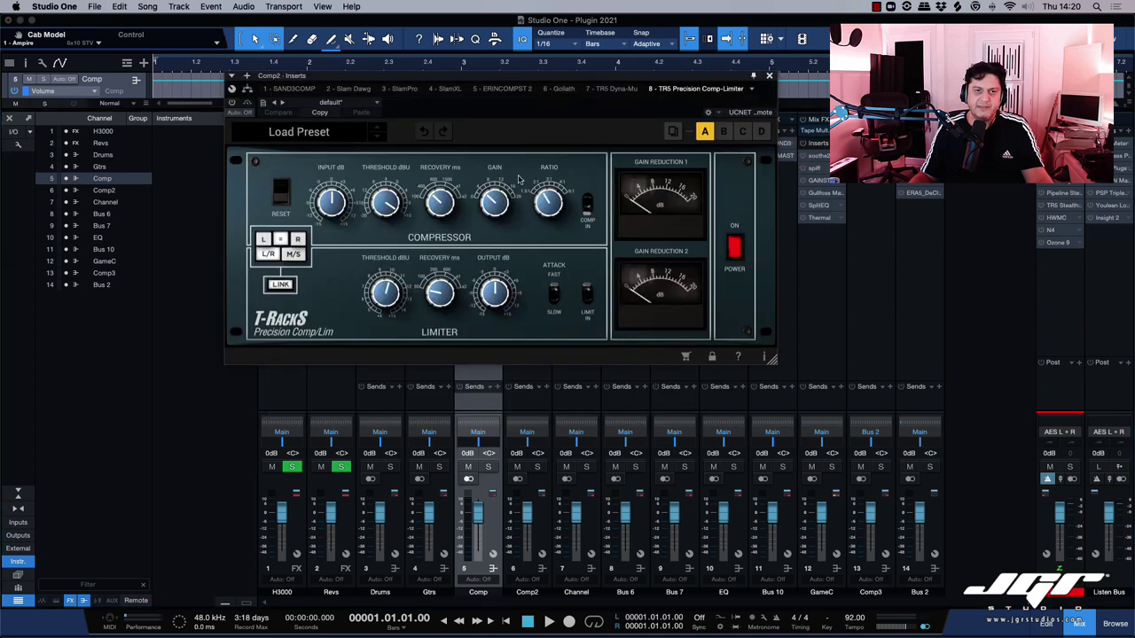
pyautogui.moveTo(506, 83); pyautogui.dragTo(513, 142)
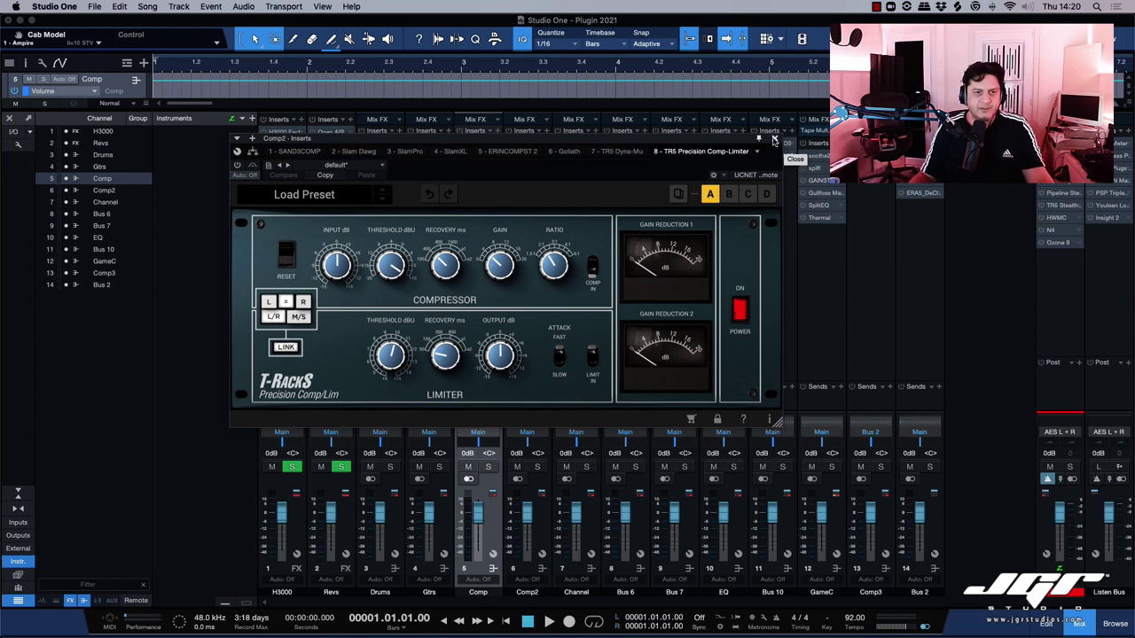
pyautogui.click(774, 141)
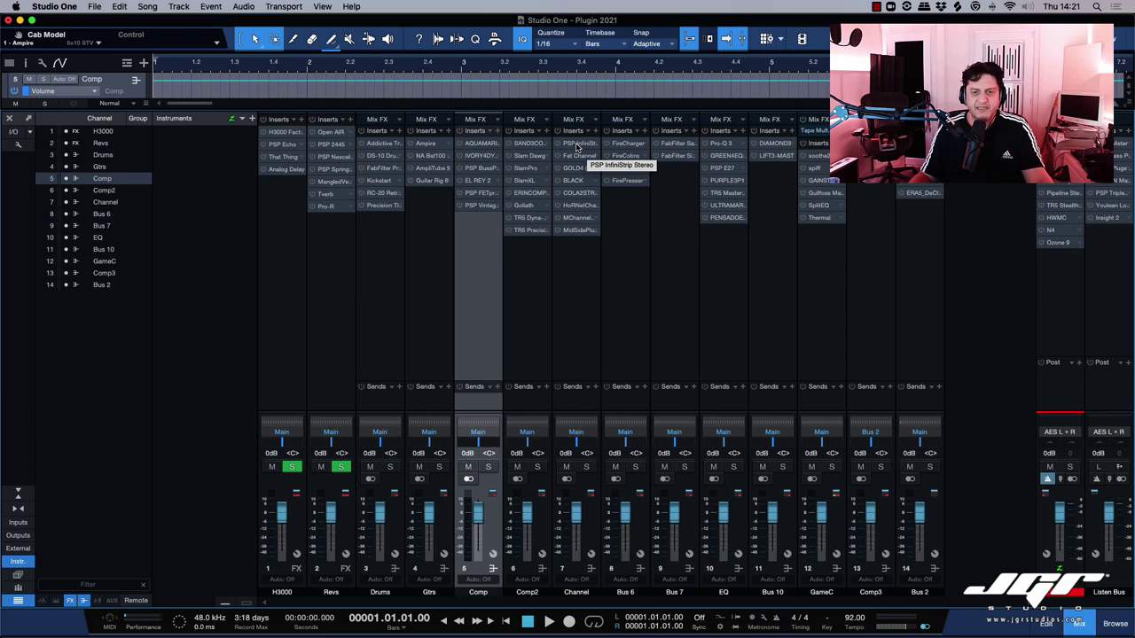
# - Open the PSP InfiniStrip Stereo insert on channel 7 and move its window so all modules can be viewed
pyautogui.click(578, 147)
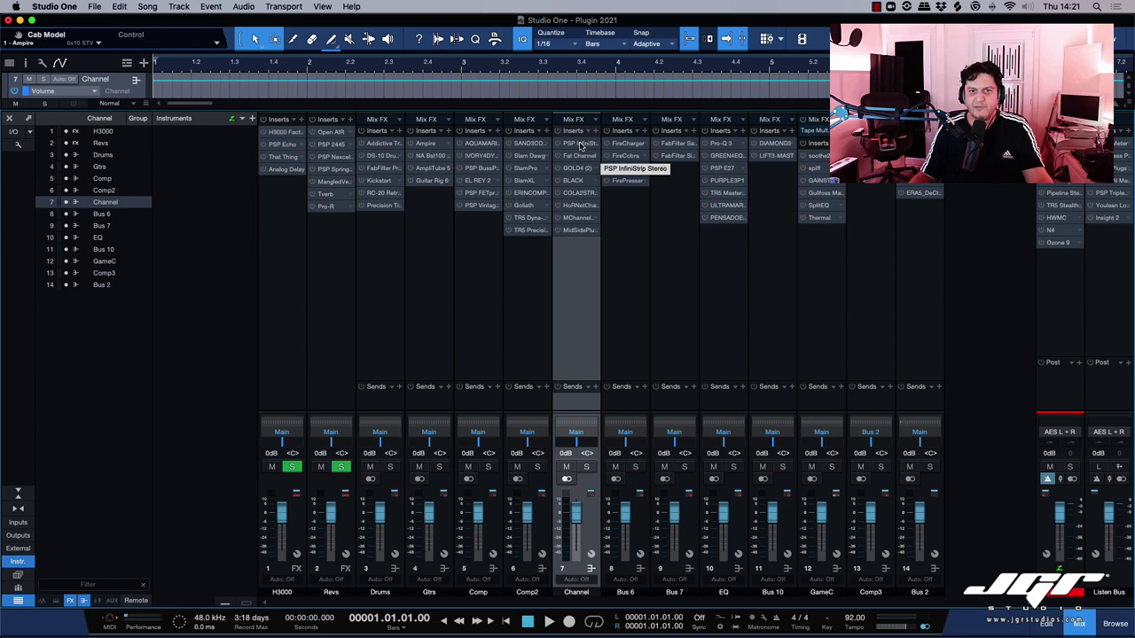
pyautogui.click(581, 145)
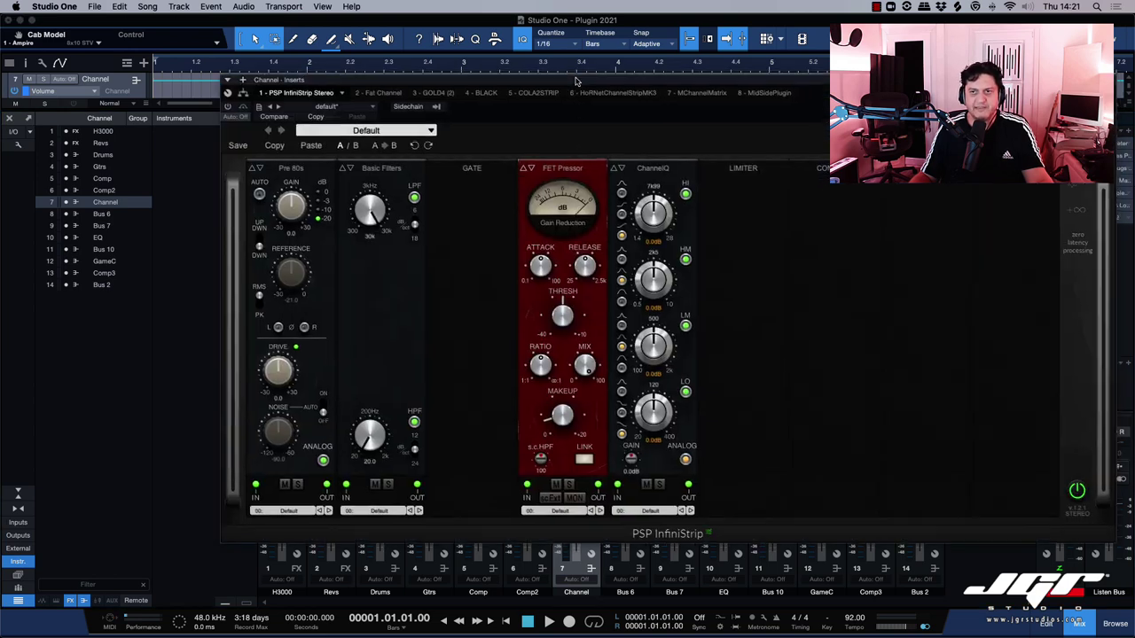
pyautogui.moveTo(575, 80); pyautogui.dragTo(509, 102)
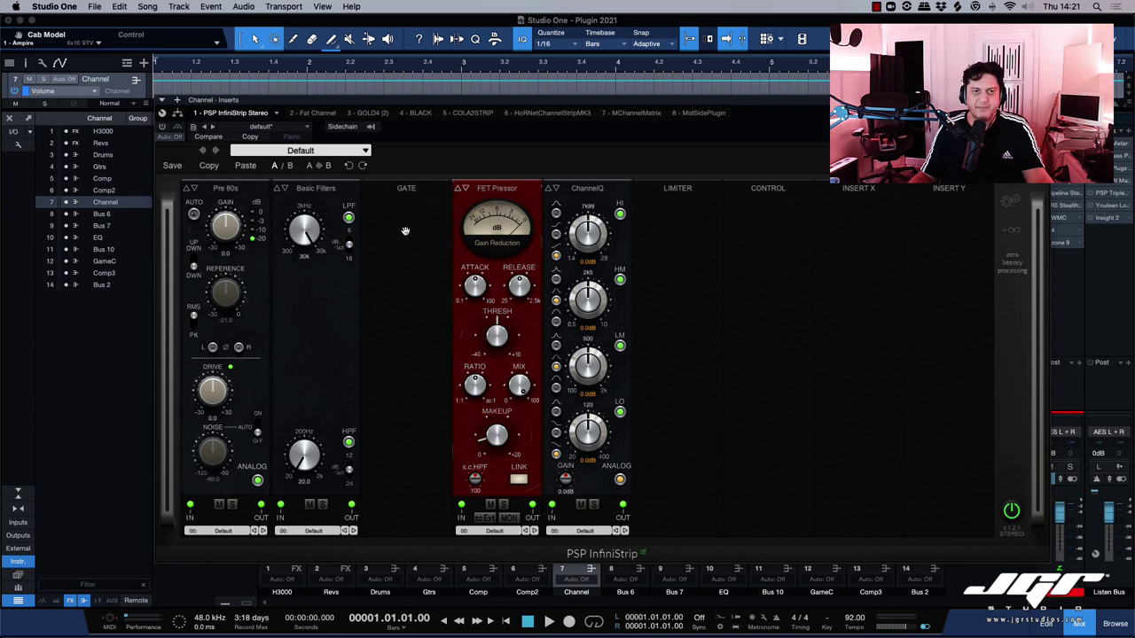
# - Load the factory preset 808 -12RMS in PSP InfiniStrip, view its modules, and close the plug-in
pyautogui.click(364, 154)
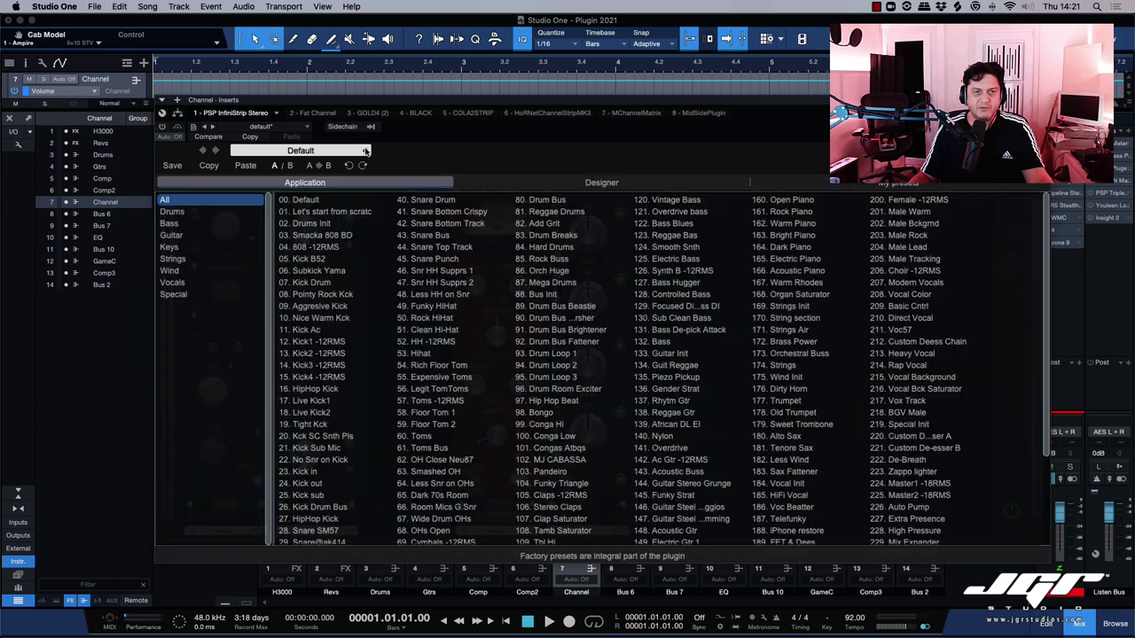
pyautogui.click(340, 254)
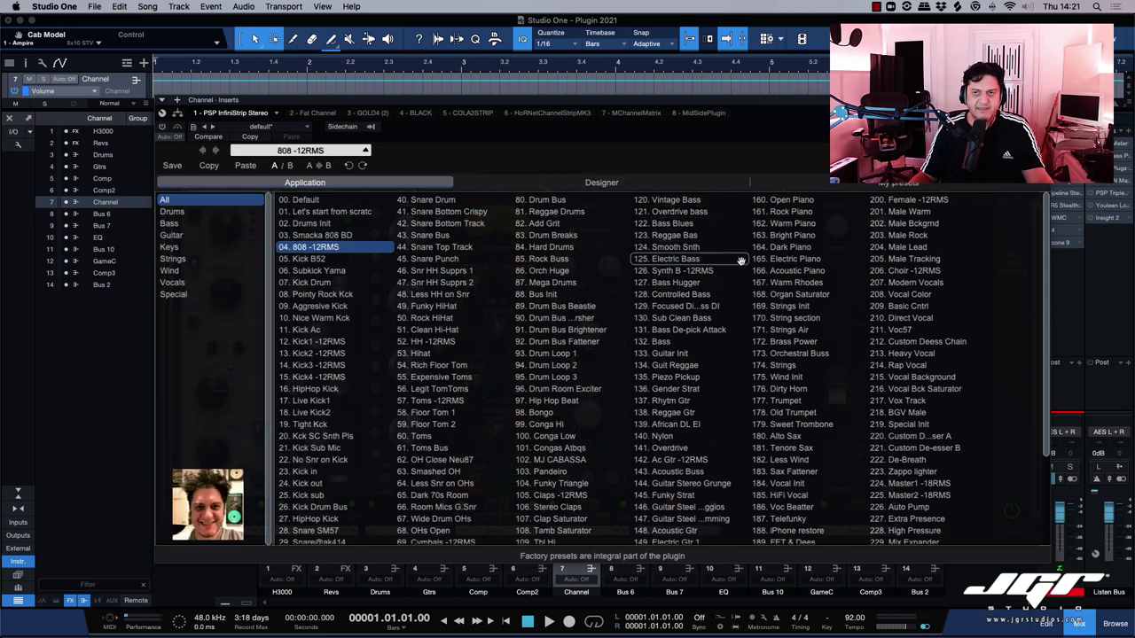
pyautogui.doubleClick(328, 248)
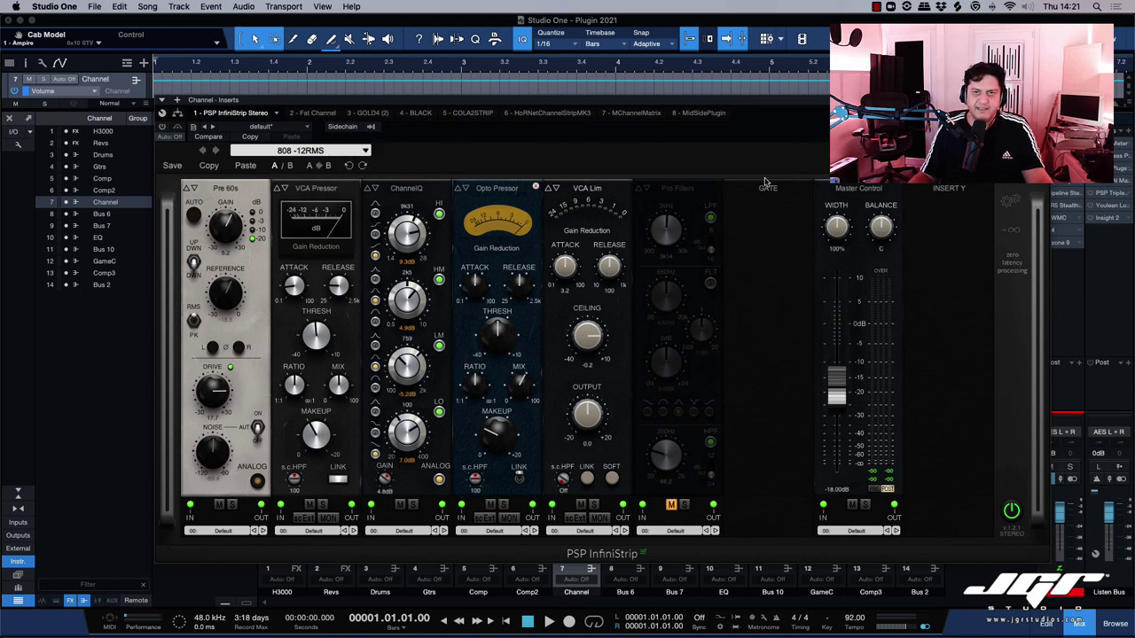
pyautogui.moveTo(744, 104); pyautogui.dragTo(743, 144)
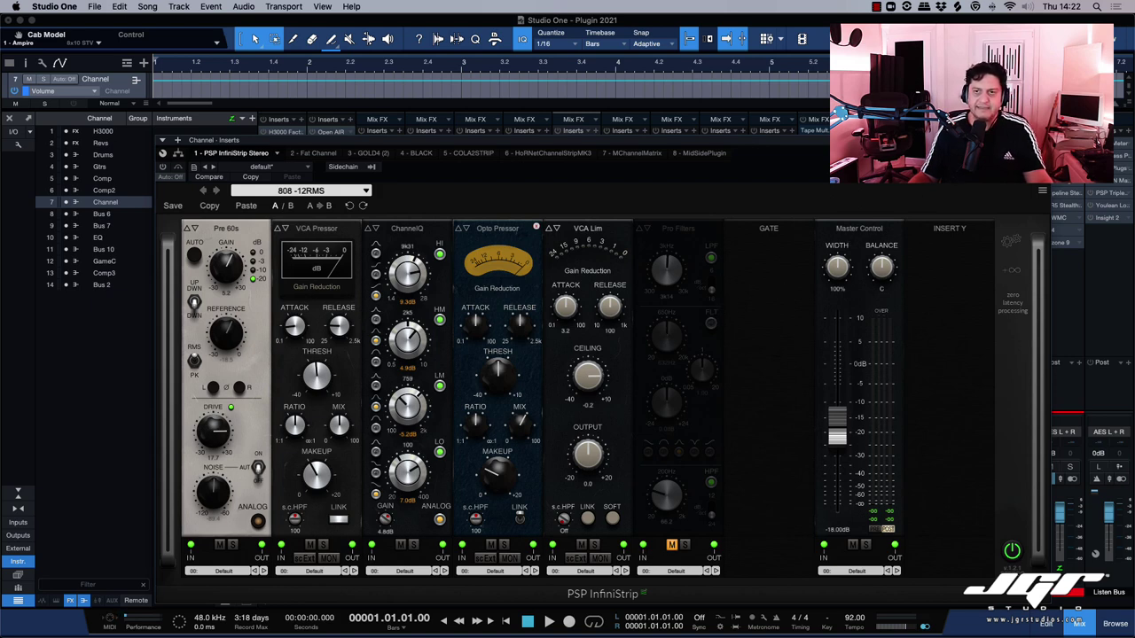
pyautogui.click(1044, 140)
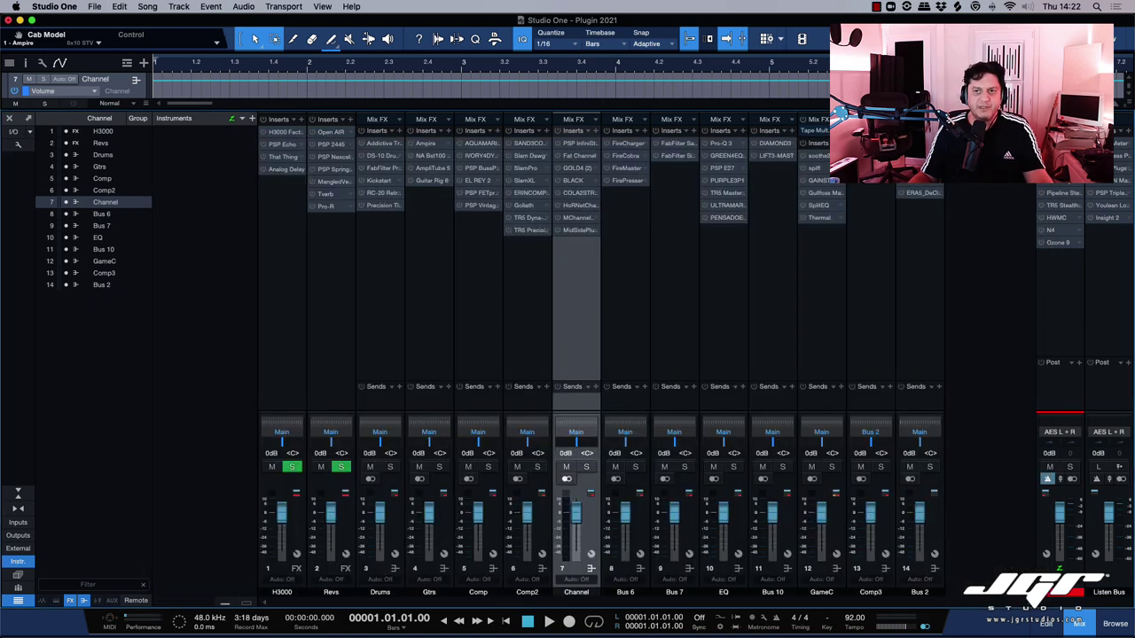
# - Open the Fat Channel insert on channel 7, show all its processing sections together, and activate the plug-in
pyautogui.click(576, 157)
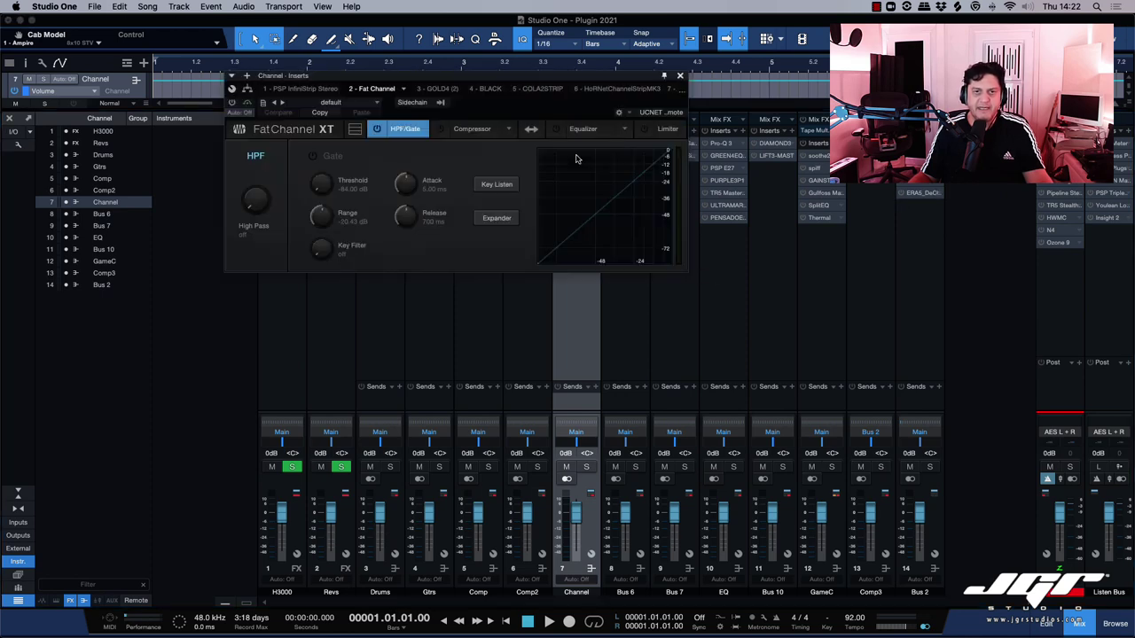
pyautogui.click(355, 130)
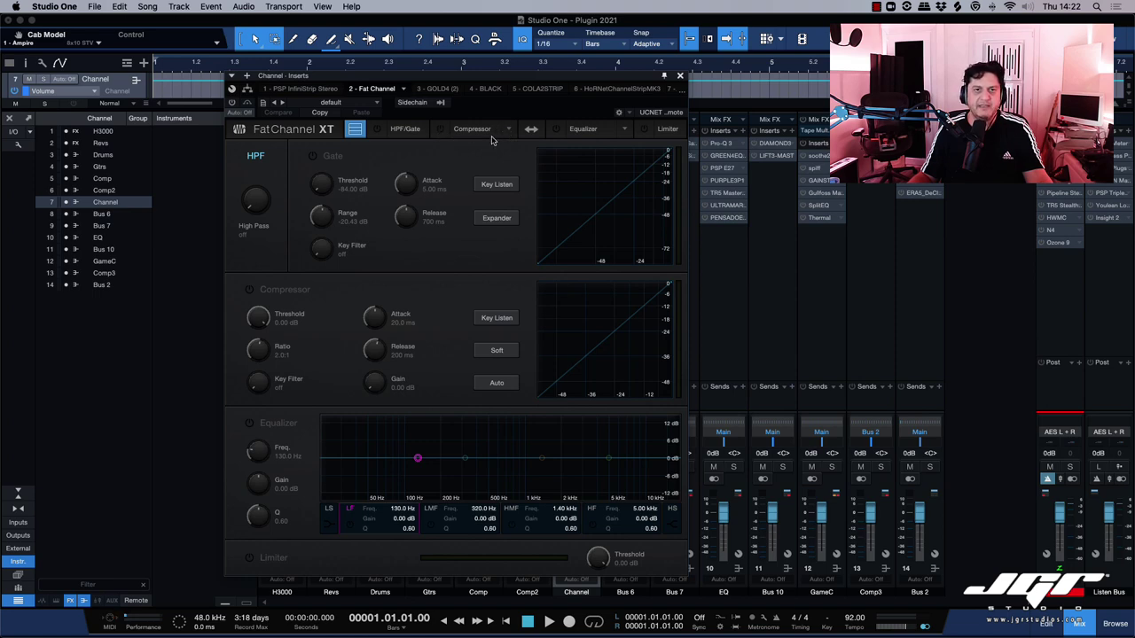
pyautogui.click(232, 103)
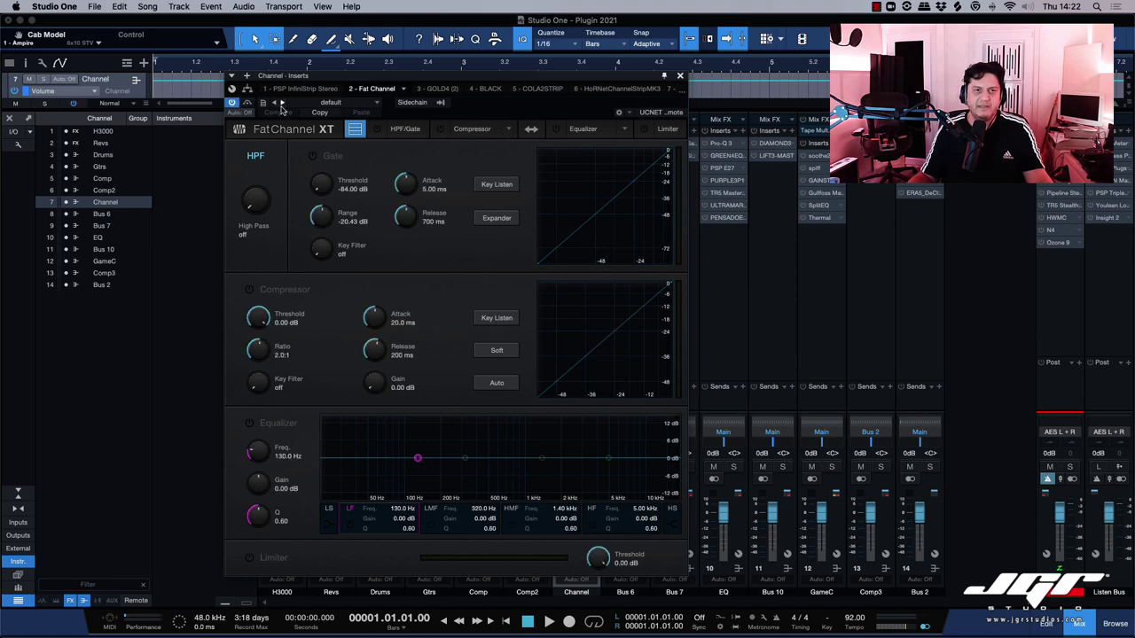
# - Load The Tube CB and Tube compressor models in Fat Channel XT in turn to view them, and return the compressor to Standard
pyautogui.click(510, 131)
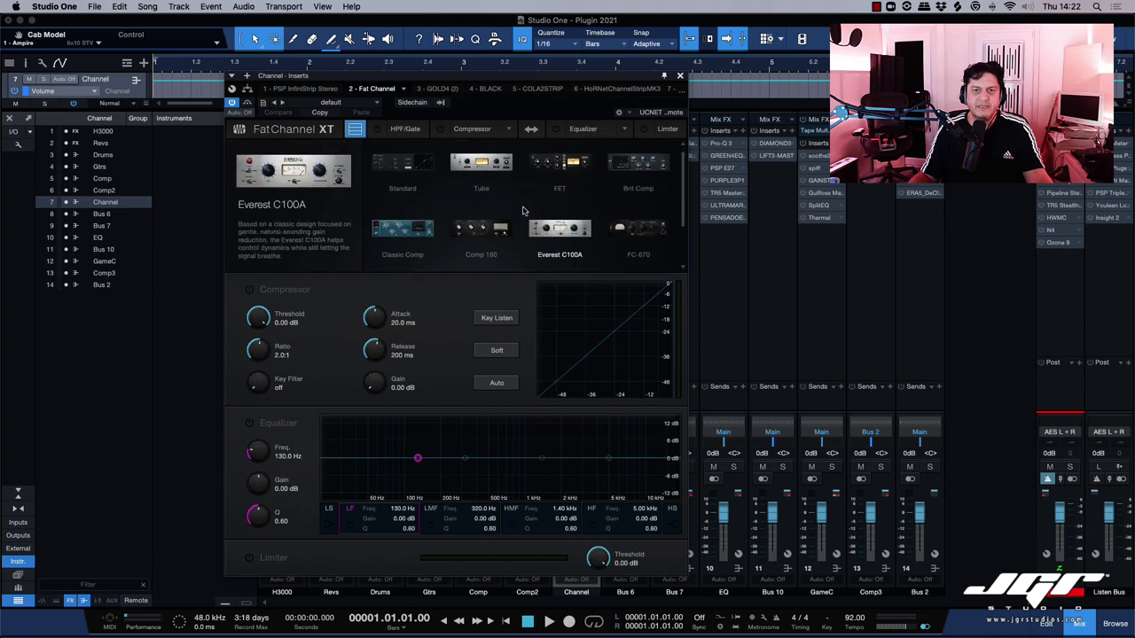
pyautogui.scroll(-2, 515, 217)
pyautogui.click(484, 233)
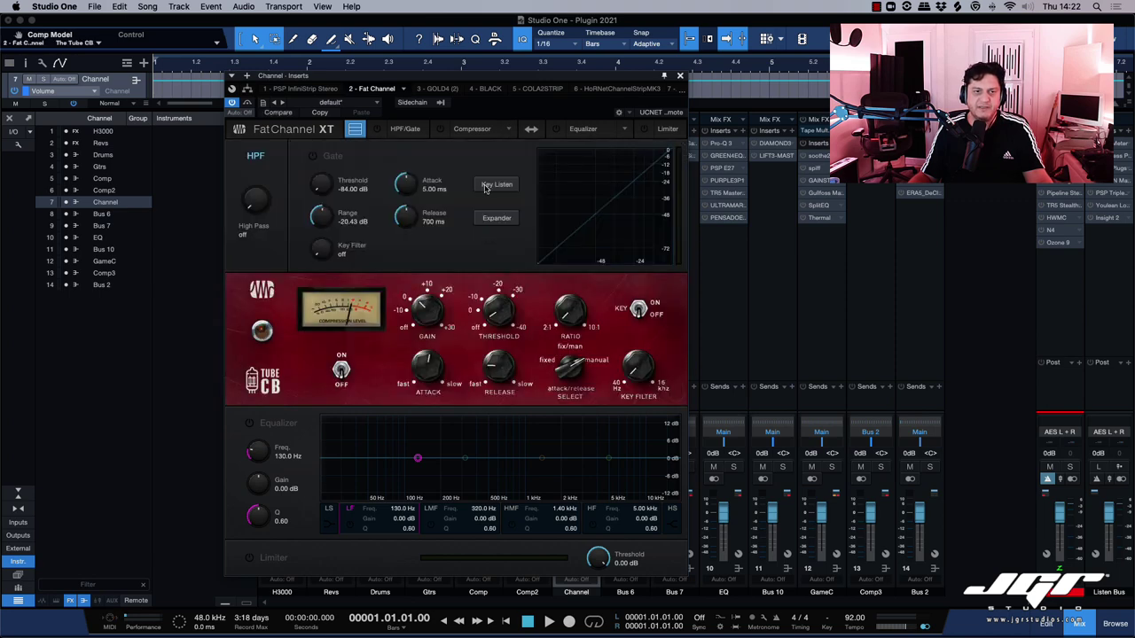
pyautogui.click(505, 133)
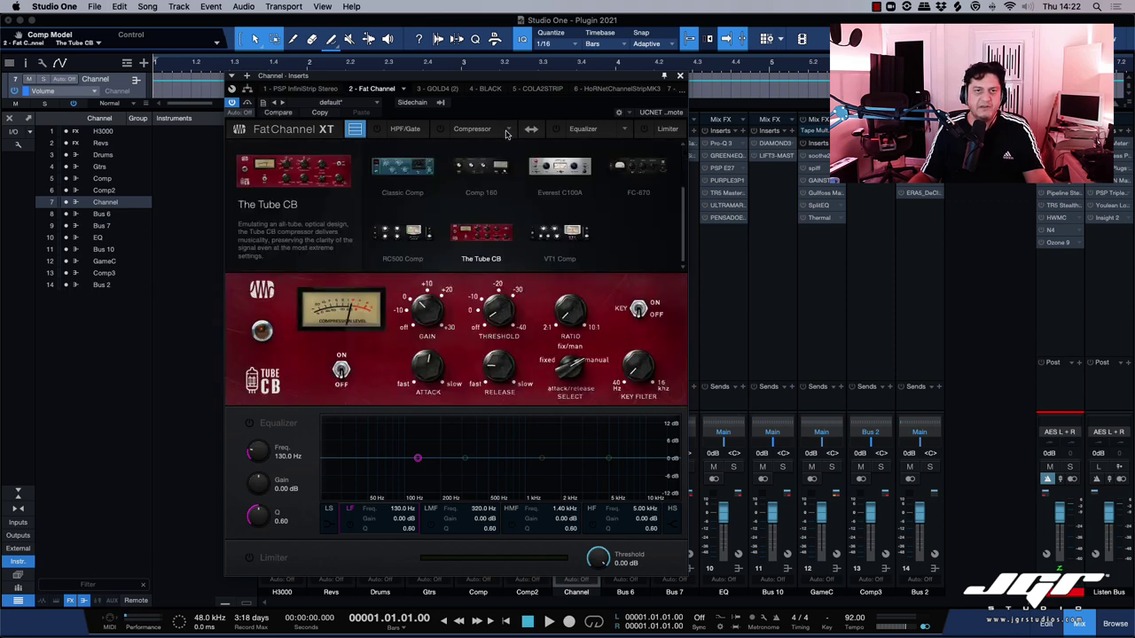
pyautogui.scroll(2, 577, 186)
pyautogui.click(638, 178)
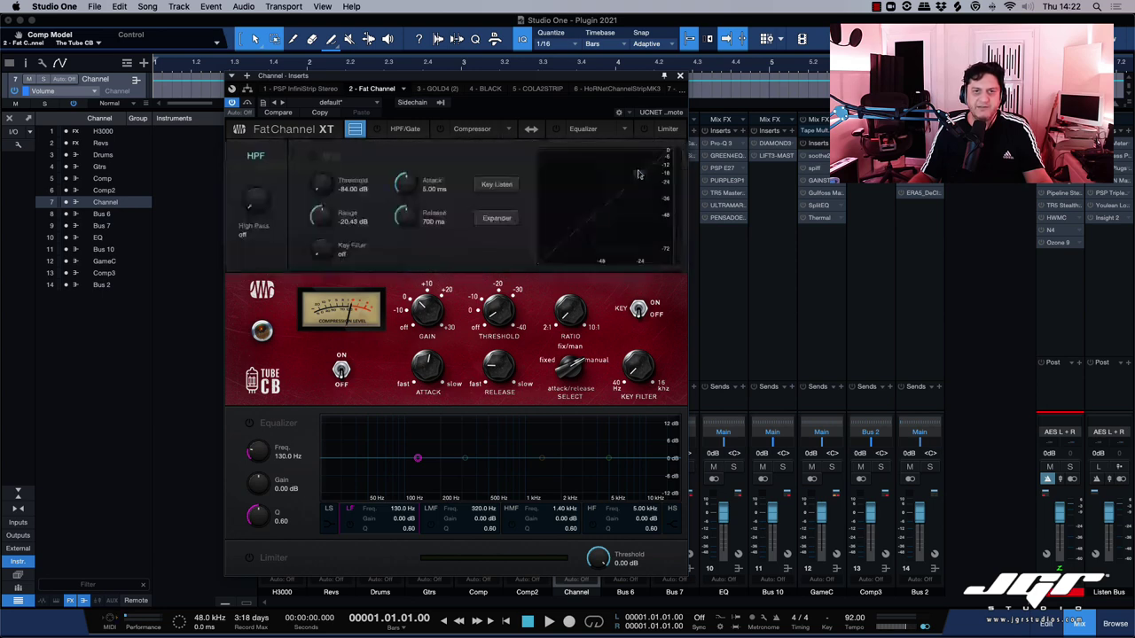
pyautogui.click(505, 131)
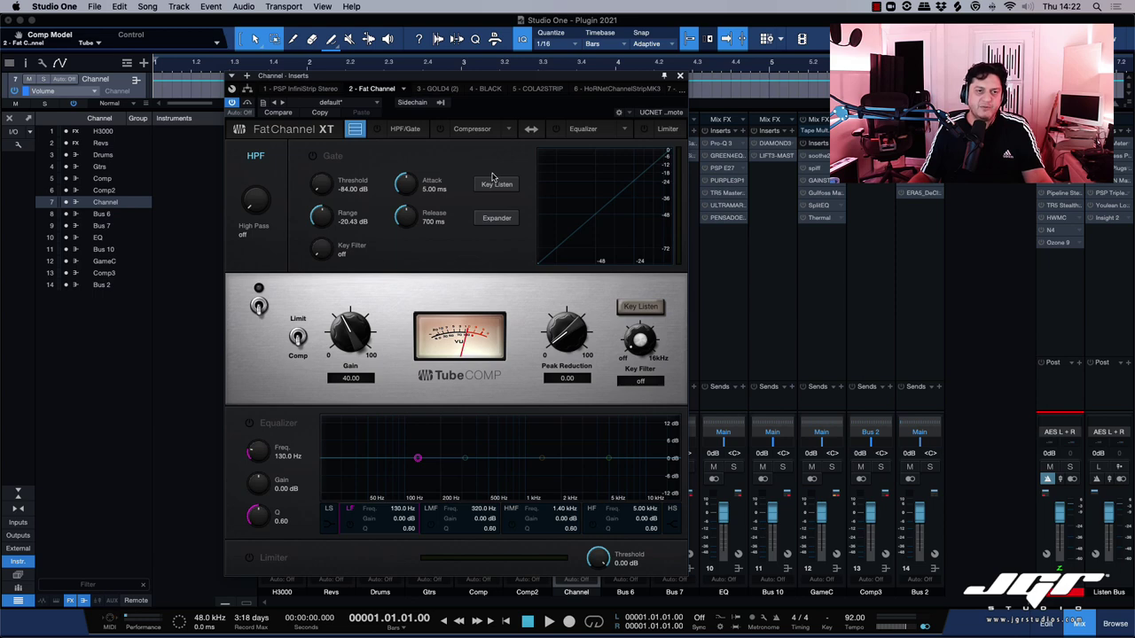
pyautogui.click(509, 132)
pyautogui.click(419, 176)
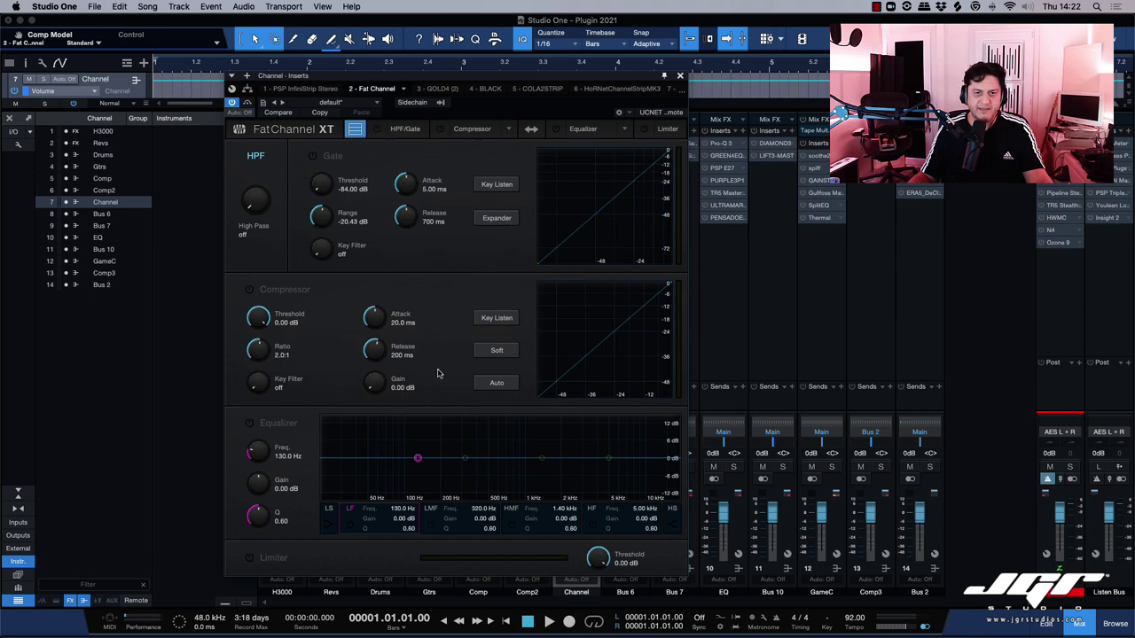
# - Turn on the Fat Channel XT equalizer, load The Tube EQ model, browse the other EQ models, and close the plug-in
pyautogui.click(249, 424)
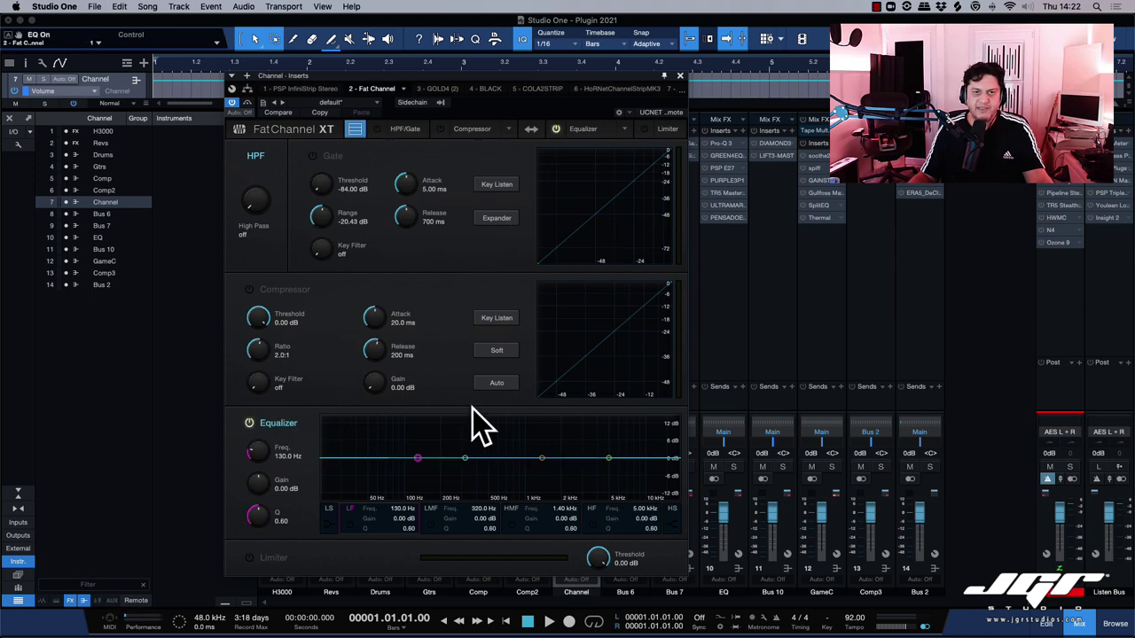
pyautogui.click(625, 130)
pyautogui.click(617, 228)
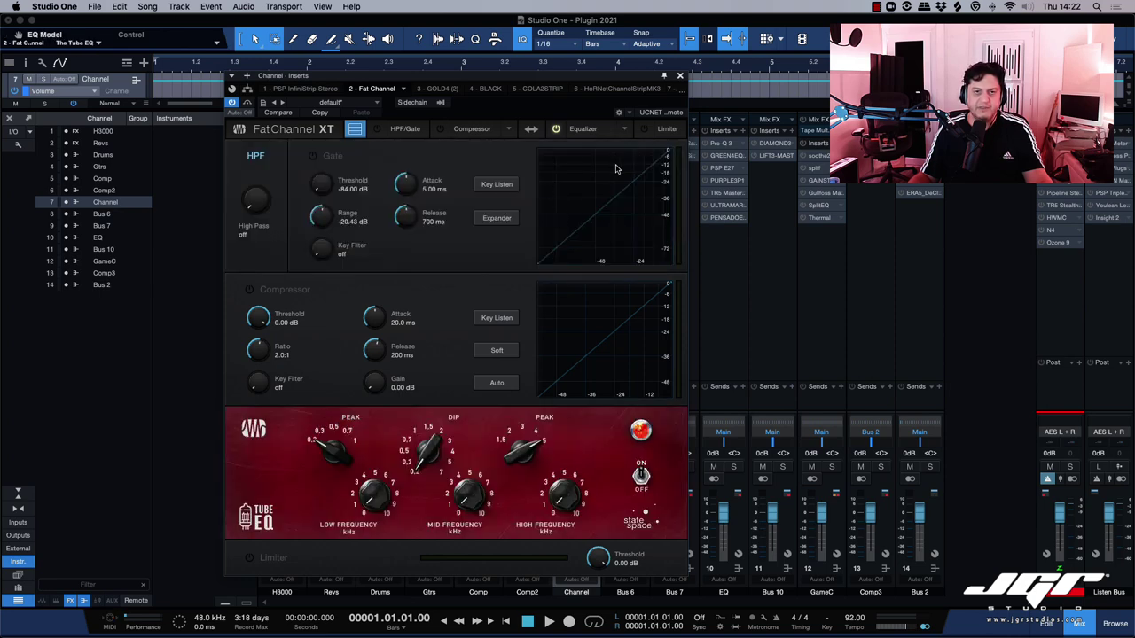
pyautogui.click(625, 130)
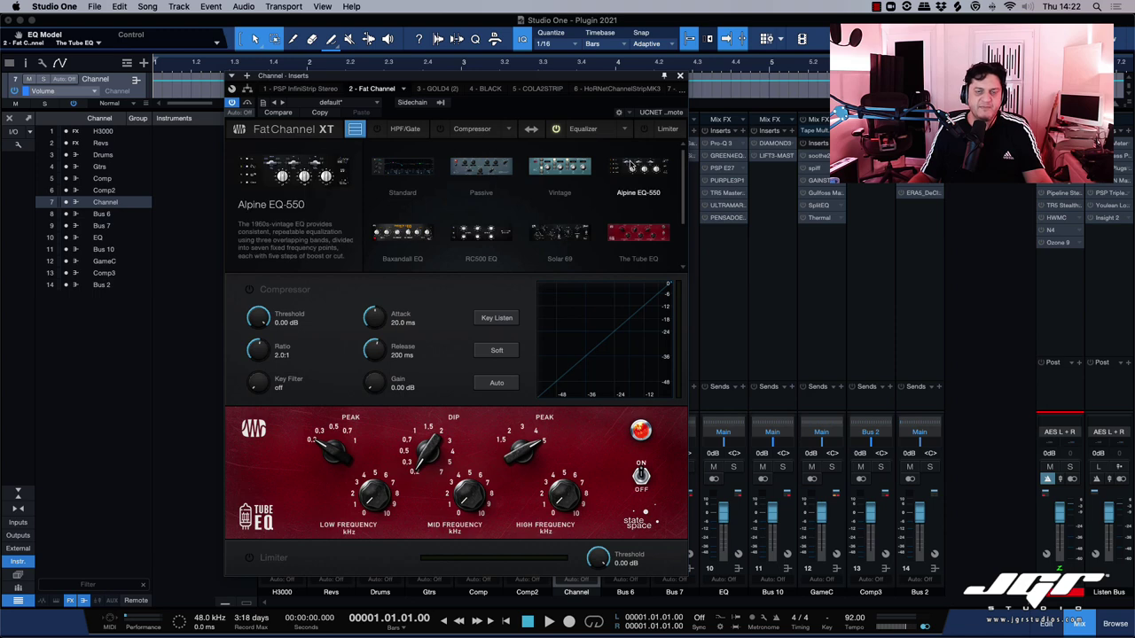
pyautogui.click(680, 77)
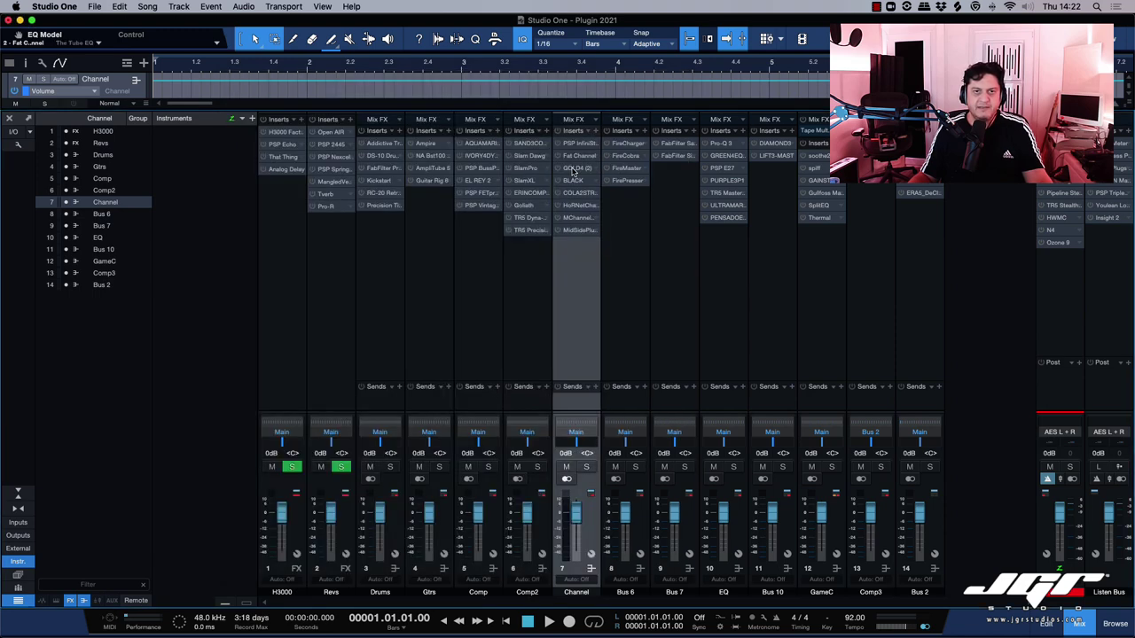
# - Open the GOLD4 insert on channel 7, activate it, and move its window so all modules can be viewed
pyautogui.click(573, 168)
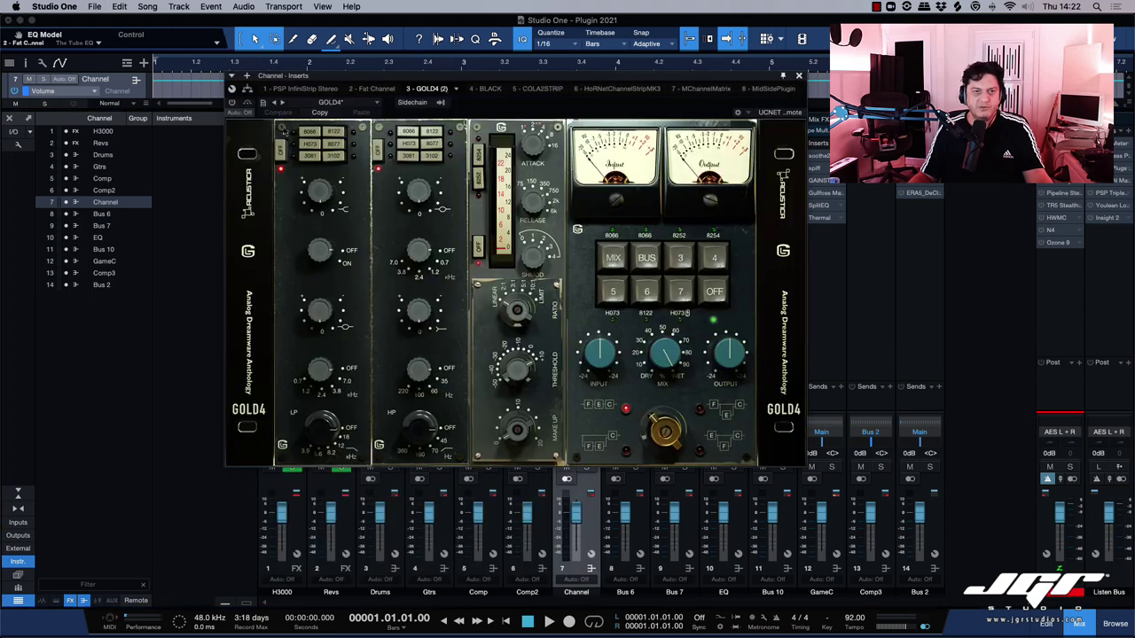
pyautogui.click(233, 104)
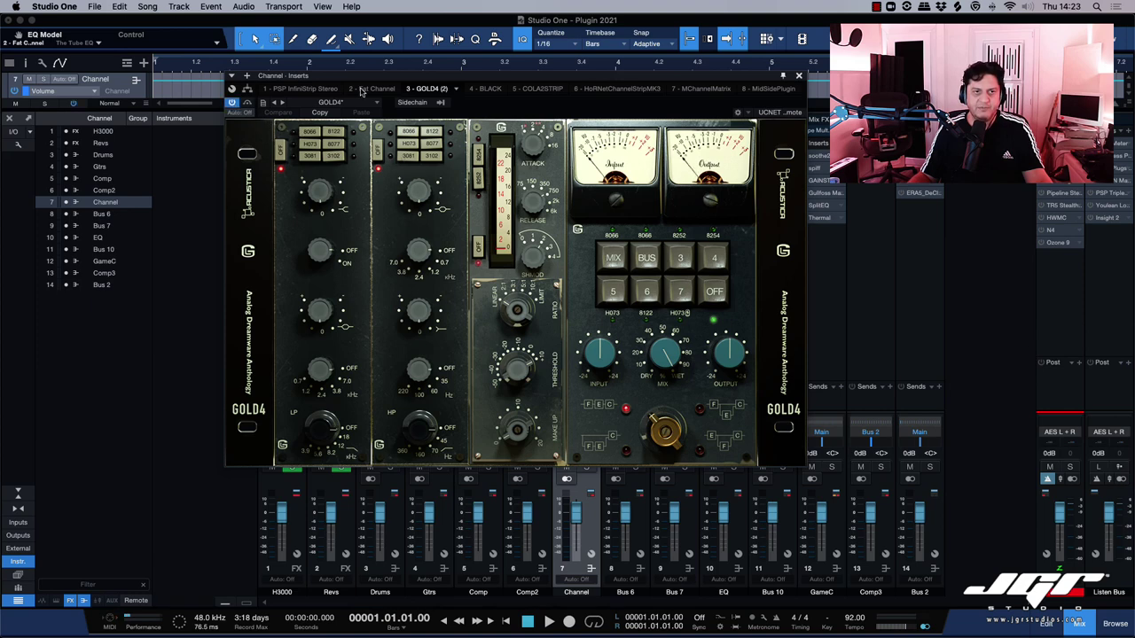
pyautogui.moveTo(371, 82); pyautogui.dragTo(359, 125)
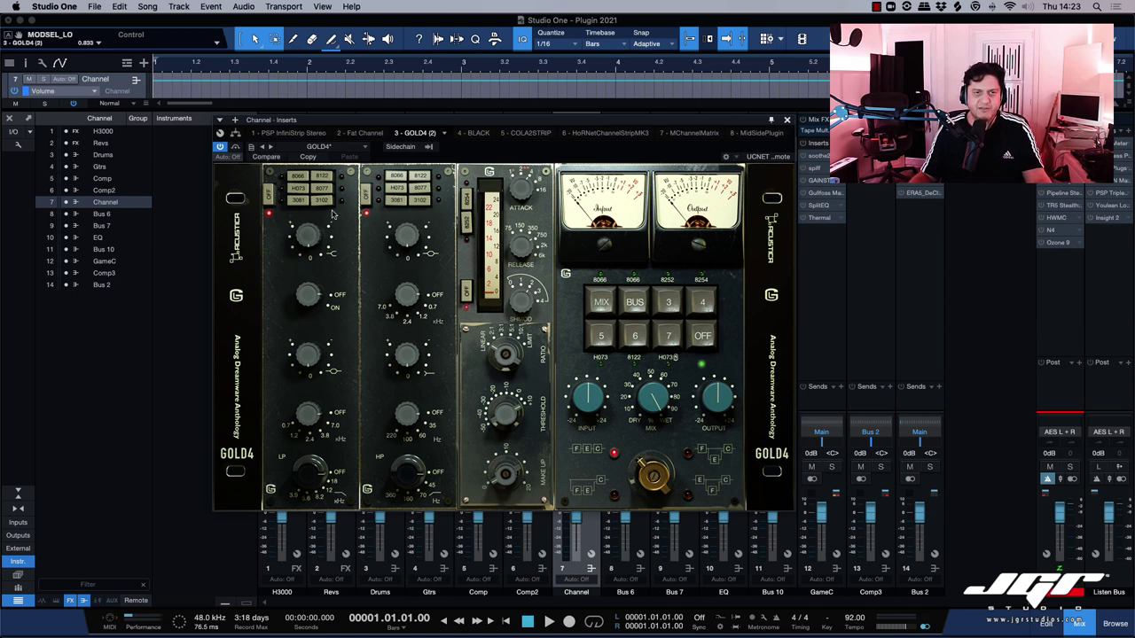
# - Set both GOLD4 equalizer modules to 3081, the compressor to 8252 and the preamp to 8122, and close the plug-in
pyautogui.click(394, 200)
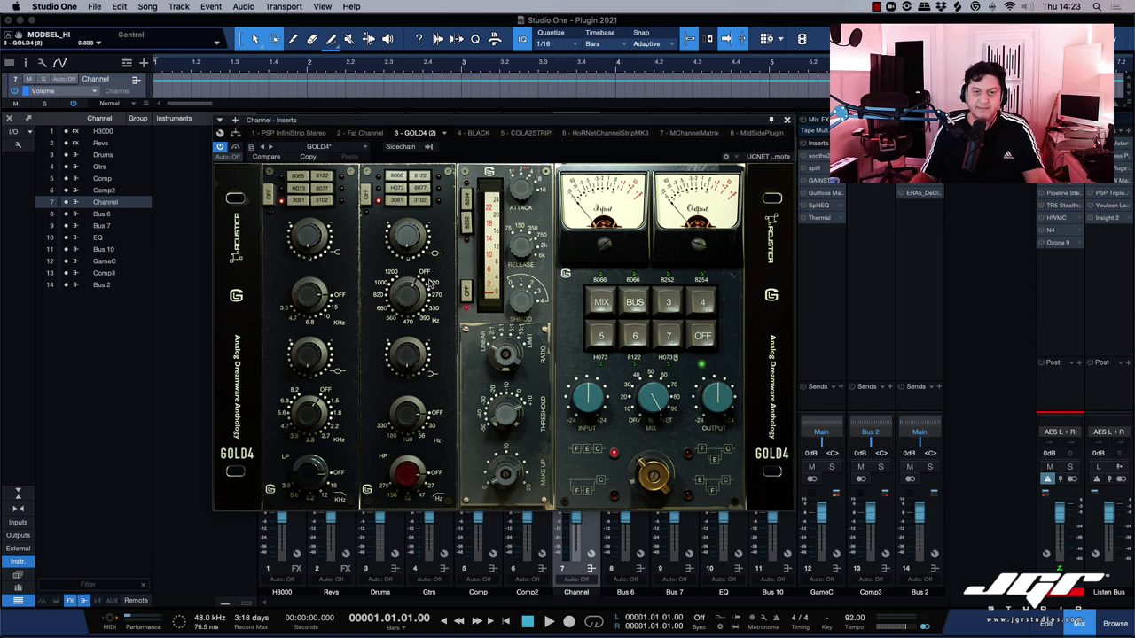
pyautogui.click(465, 224)
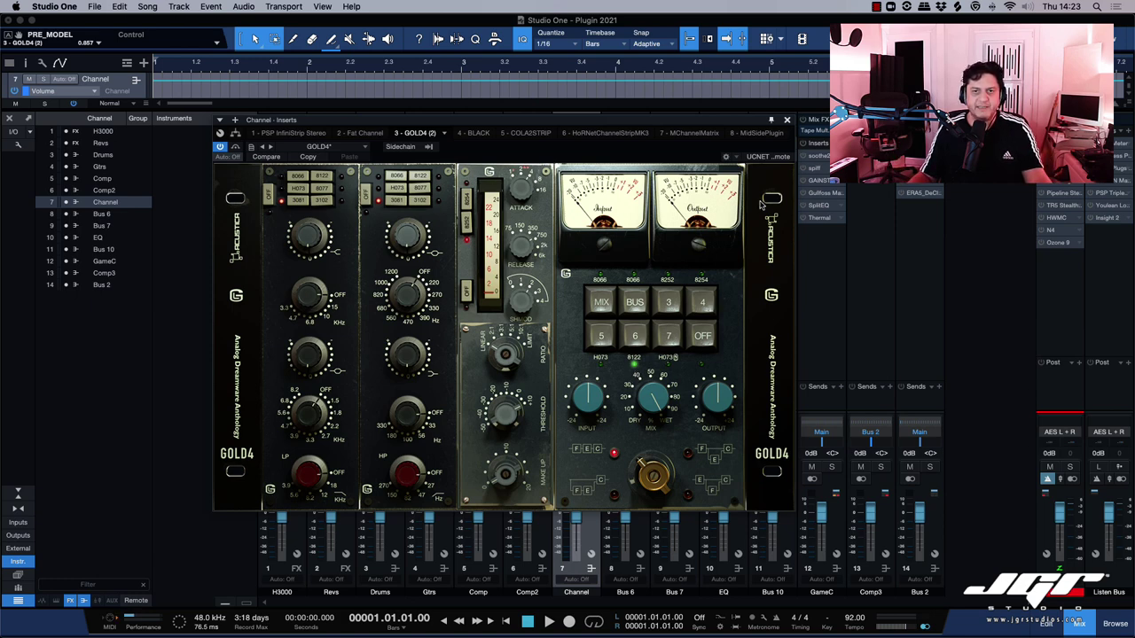
pyautogui.click(786, 120)
# - Open the BLACK insert on channel 7, browse its list of preamp banks without loading one, and close the plug-in
pyautogui.moveTo(575, 80); pyautogui.dragTo(612, 238)
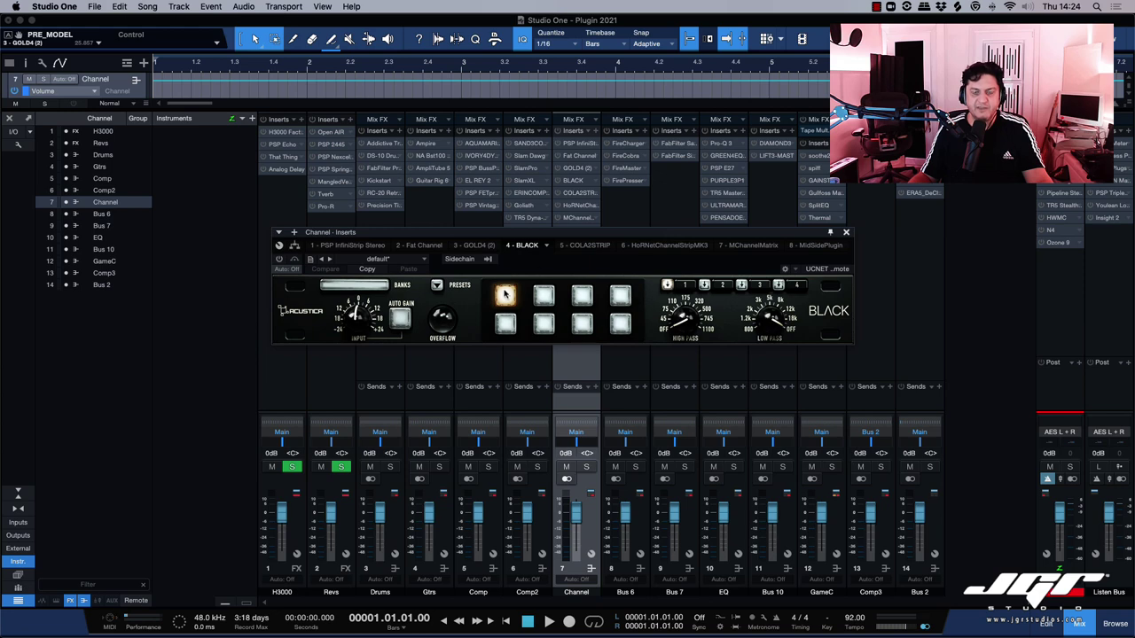
pyautogui.click(369, 287)
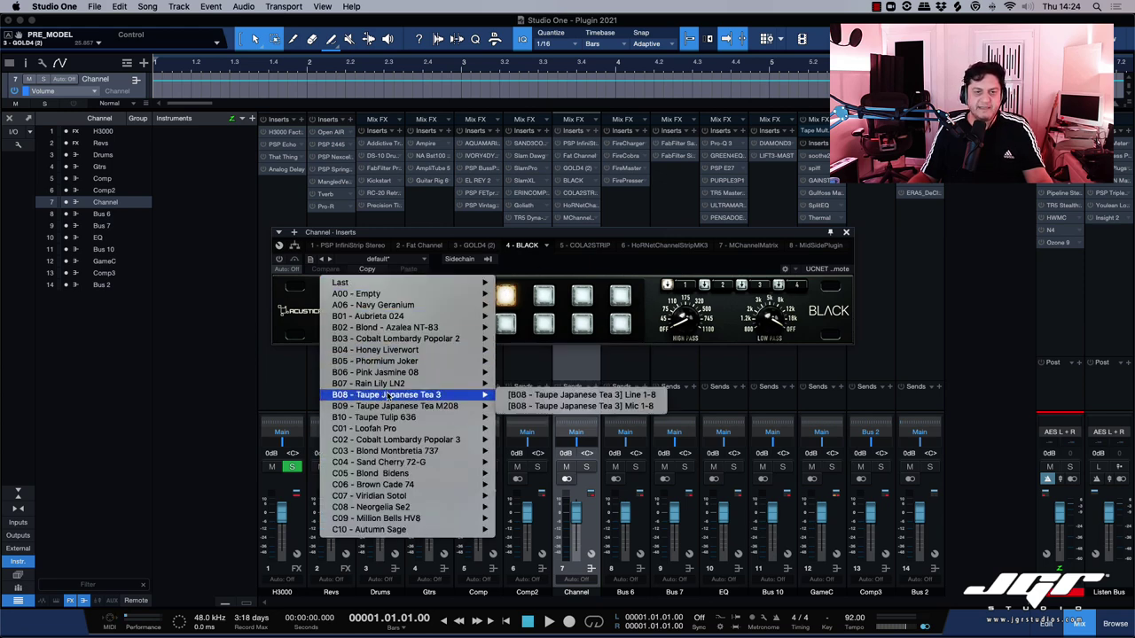
pyautogui.moveTo(387, 475)
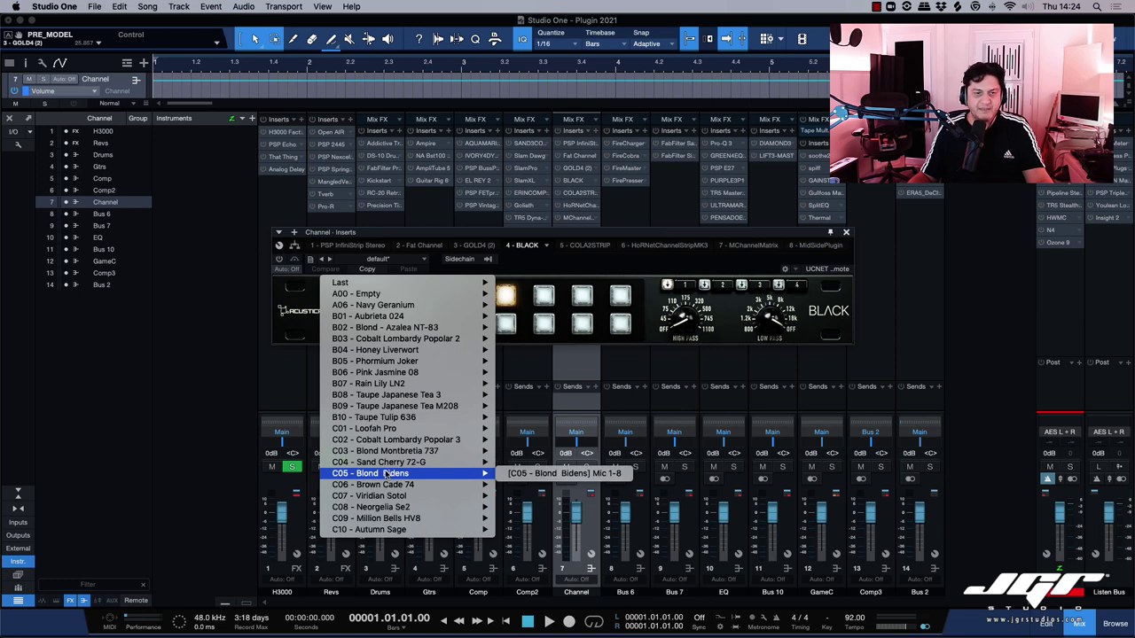
pyautogui.moveTo(392, 377)
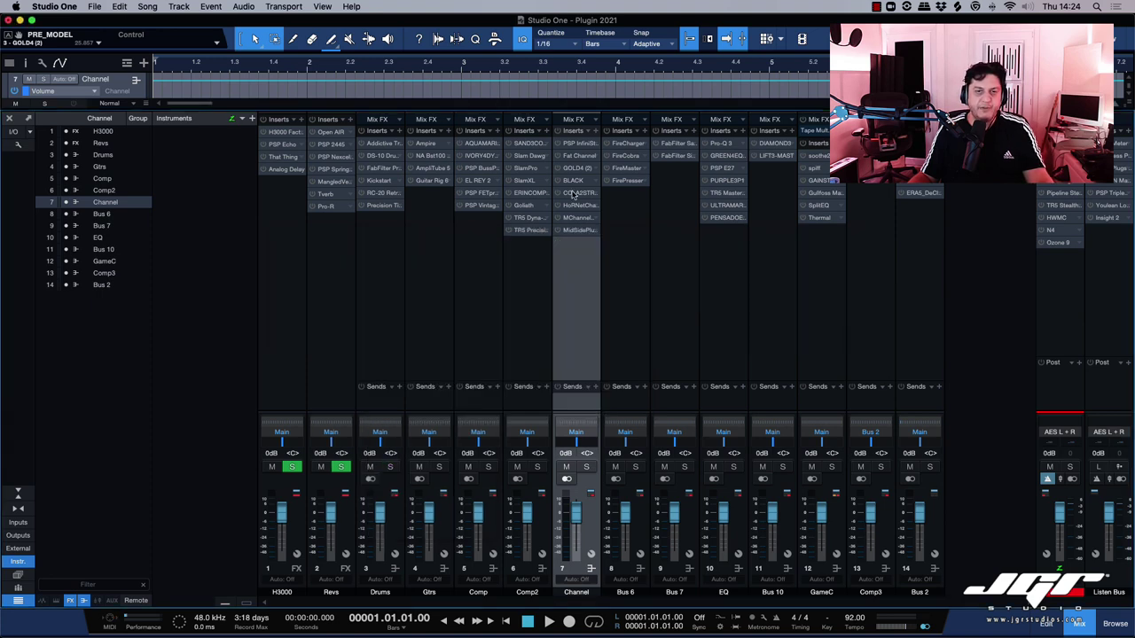
# - View the COLA2STRIP insert on channel 7 and close it
pyautogui.click(573, 192)
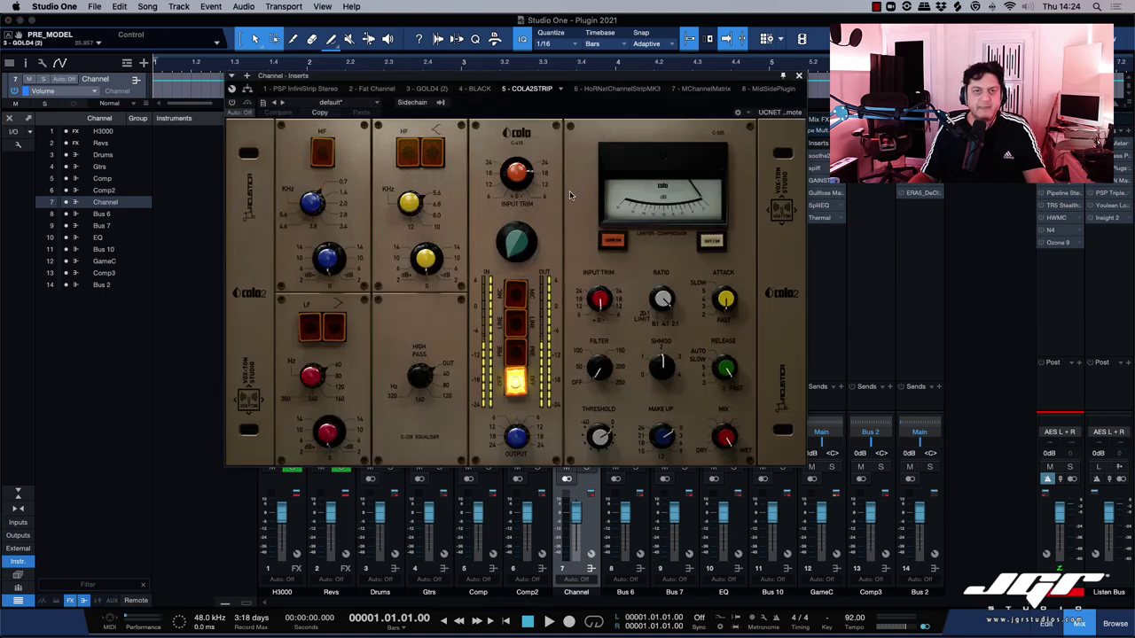
pyautogui.moveTo(527, 80); pyautogui.dragTo(512, 148)
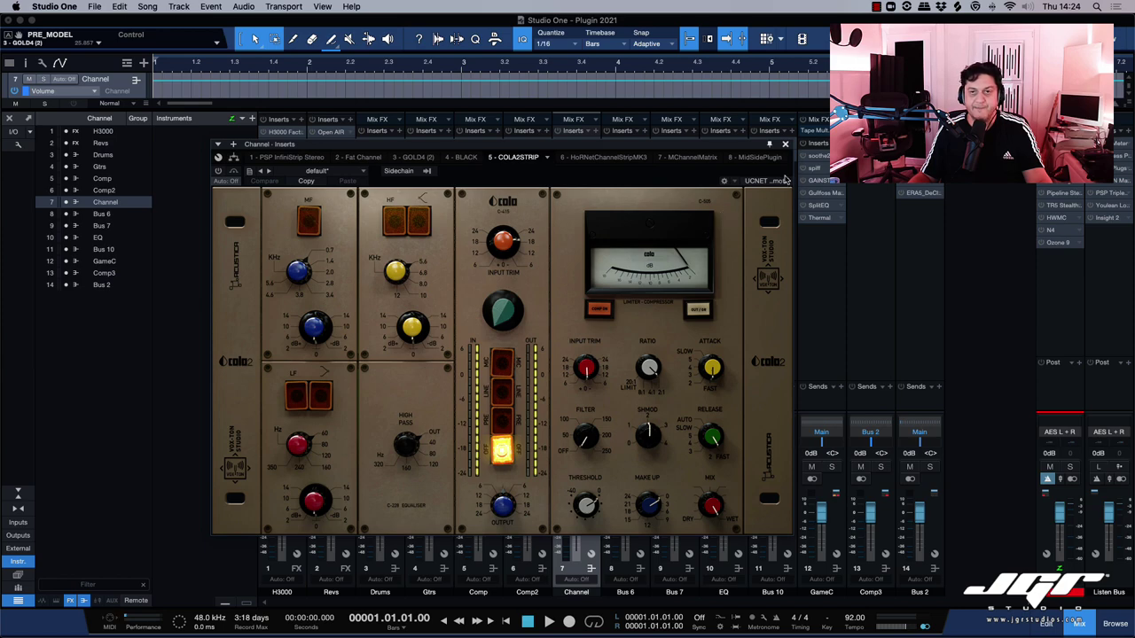
pyautogui.click(785, 145)
# - View the HoRNet ChannelStrip MK3 insert on channel 7, positioning its window so all sections can be viewed, and close it
pyautogui.click(575, 204)
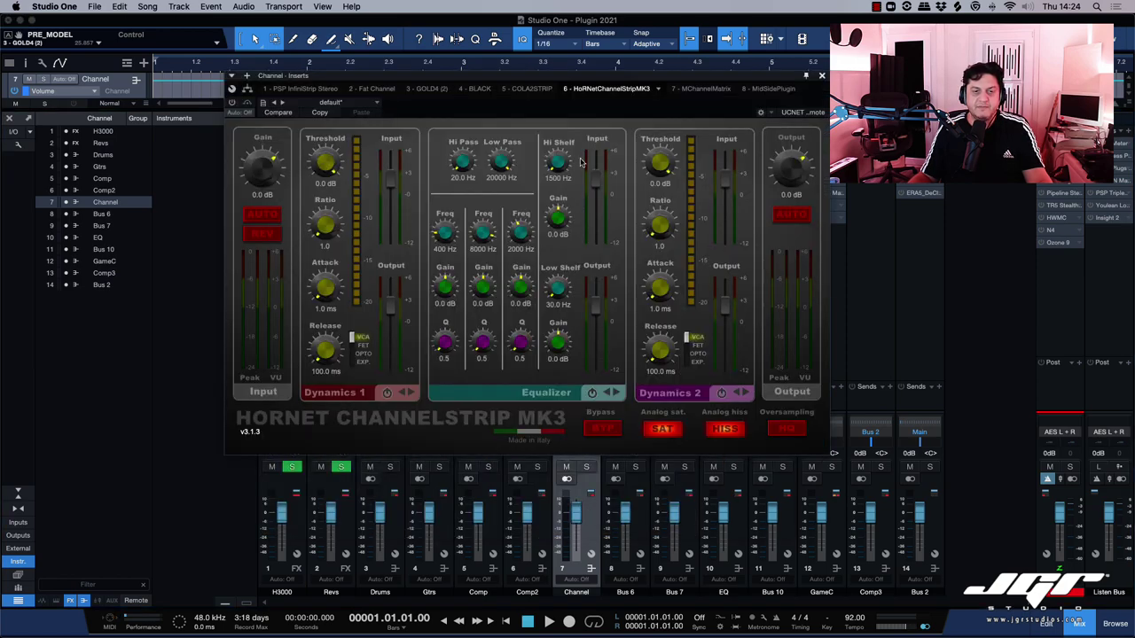
pyautogui.moveTo(572, 80); pyautogui.dragTo(558, 123)
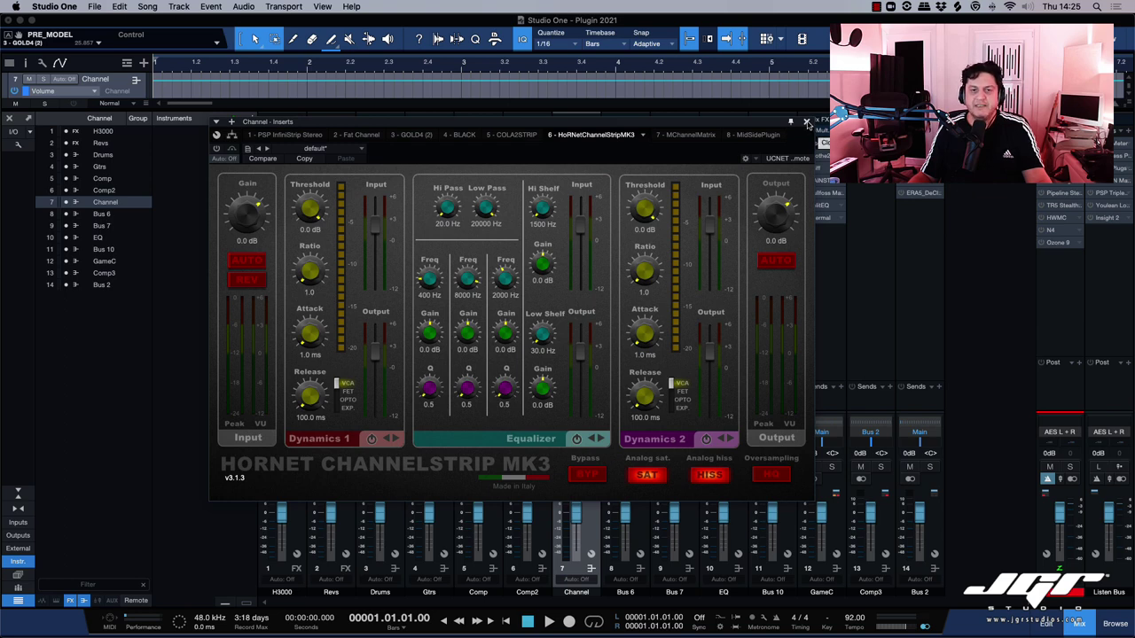
pyautogui.moveTo(754, 127); pyautogui.dragTo(735, 138)
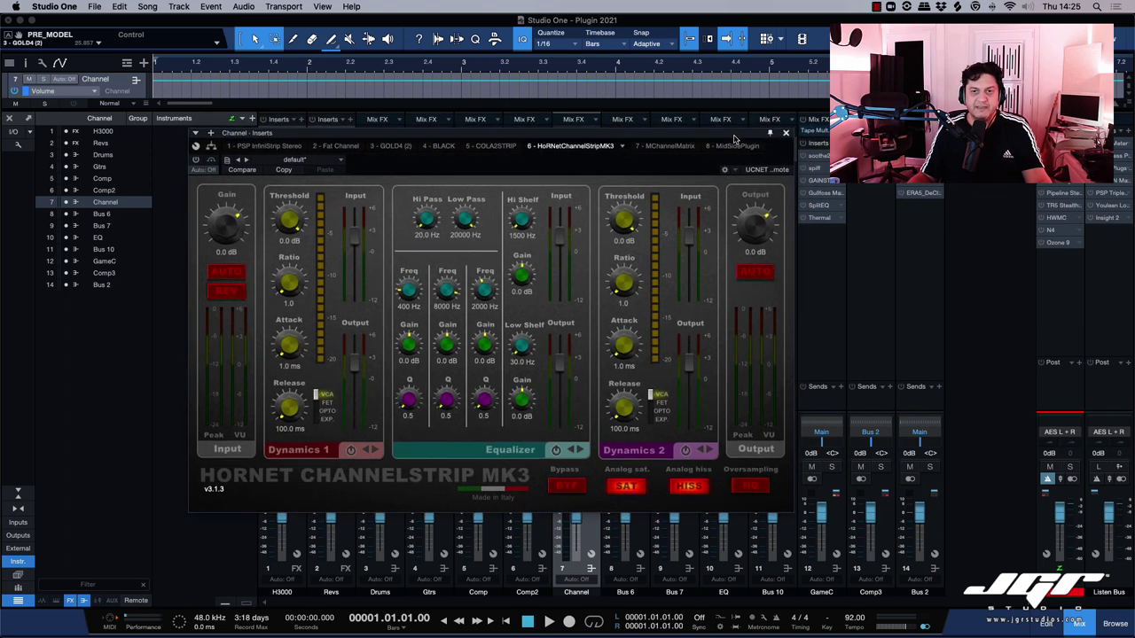
pyautogui.click(786, 135)
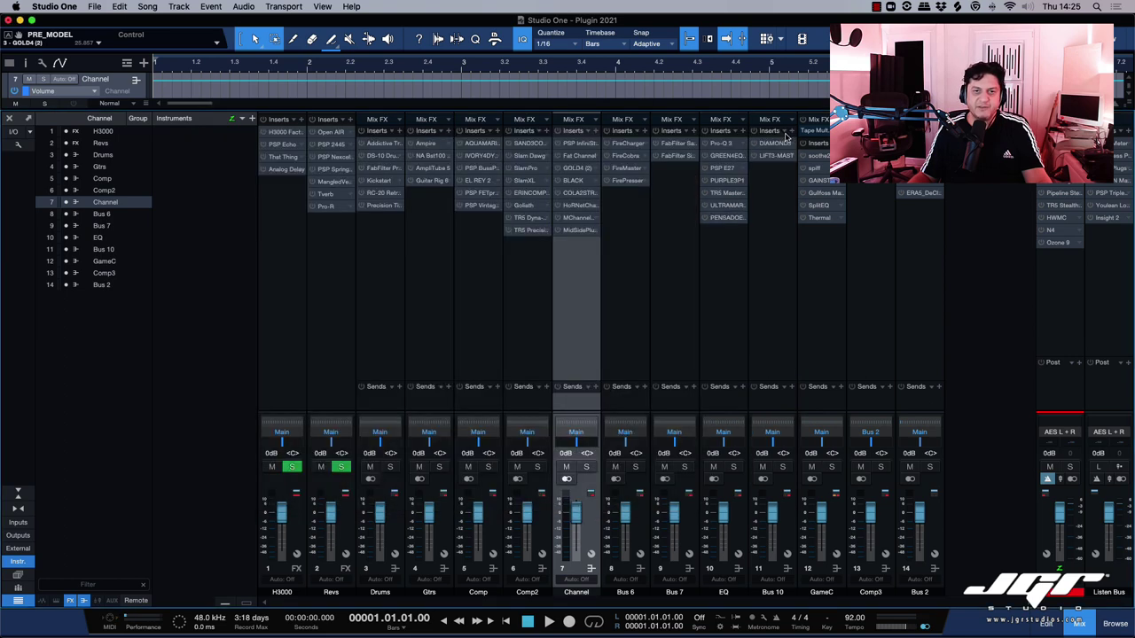
# - View the MChannelMatrix insert on channel 7 and close it
pyautogui.doubleClick(574, 223)
pyautogui.moveTo(562, 82); pyautogui.dragTo(542, 124)
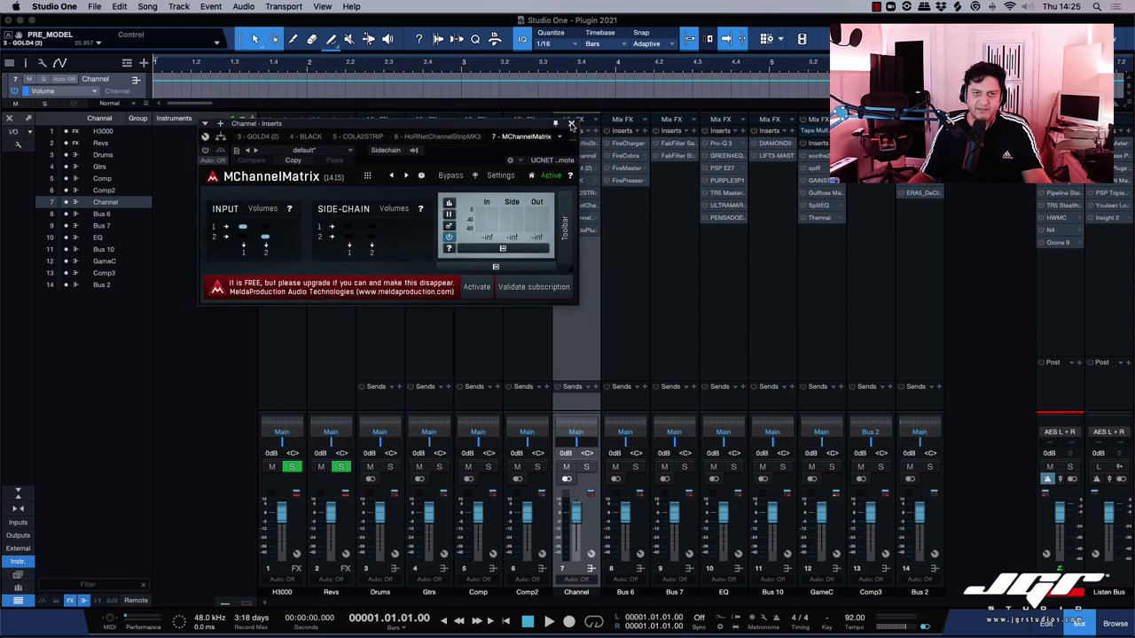
pyautogui.click(572, 124)
# - Select the Bus 6 channel and open its FireCharger insert
pyautogui.click(634, 204)
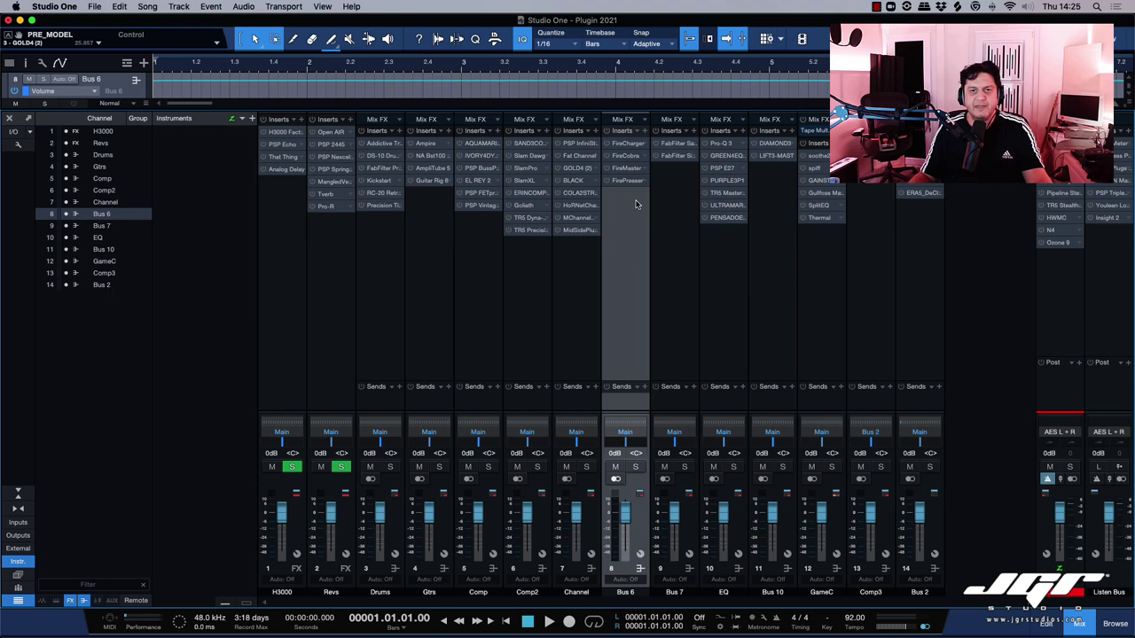
pyautogui.click(624, 144)
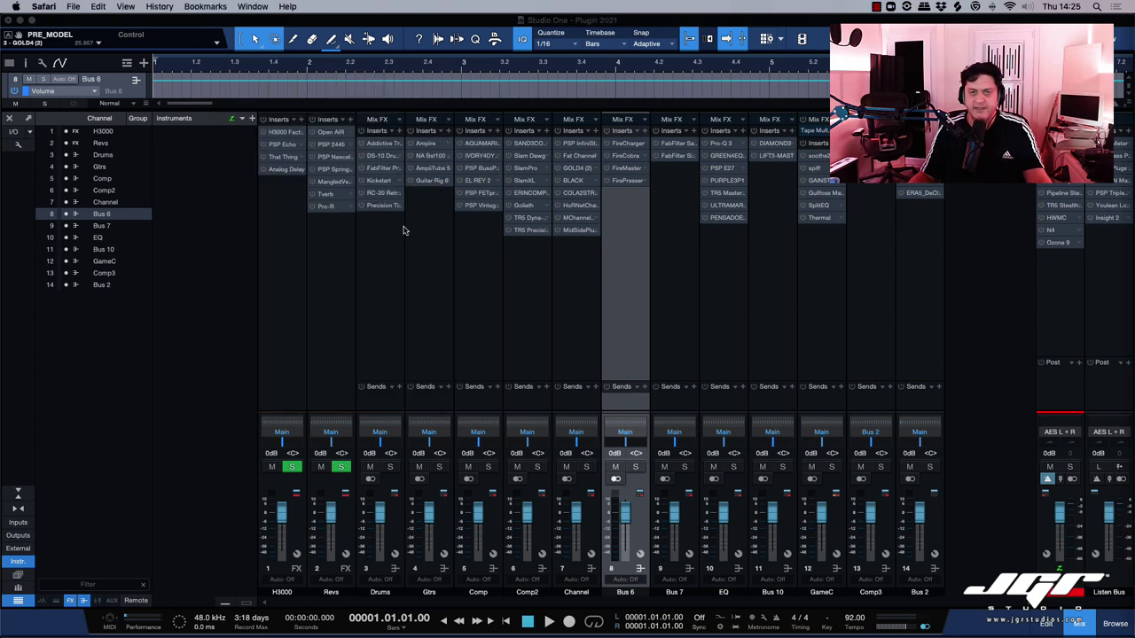
pyautogui.click(482, 238)
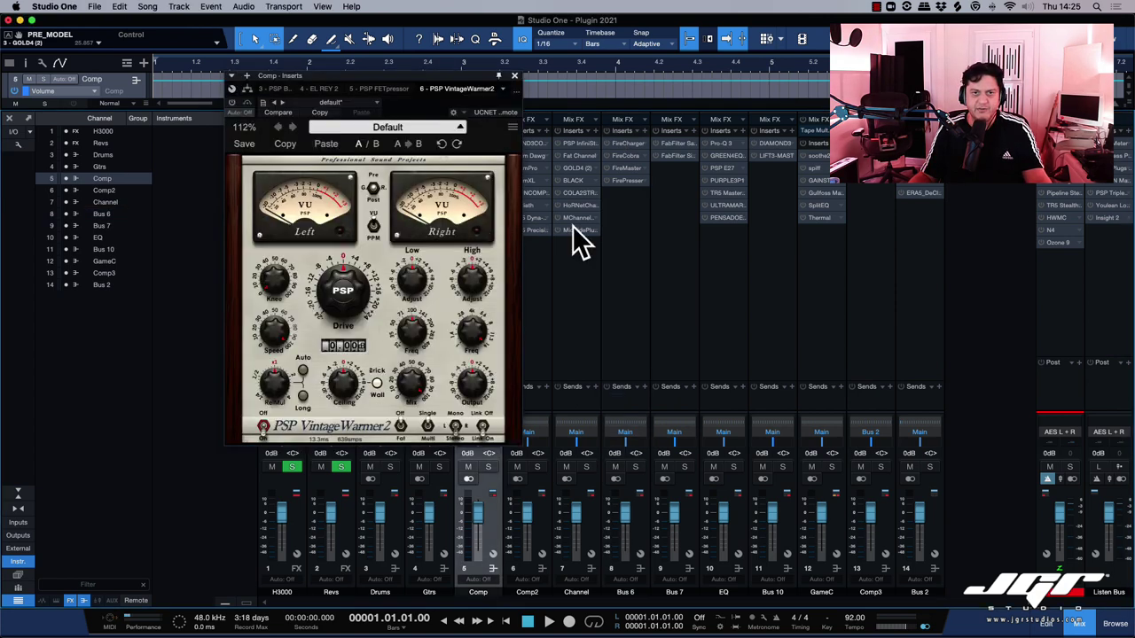
pyautogui.click(626, 144)
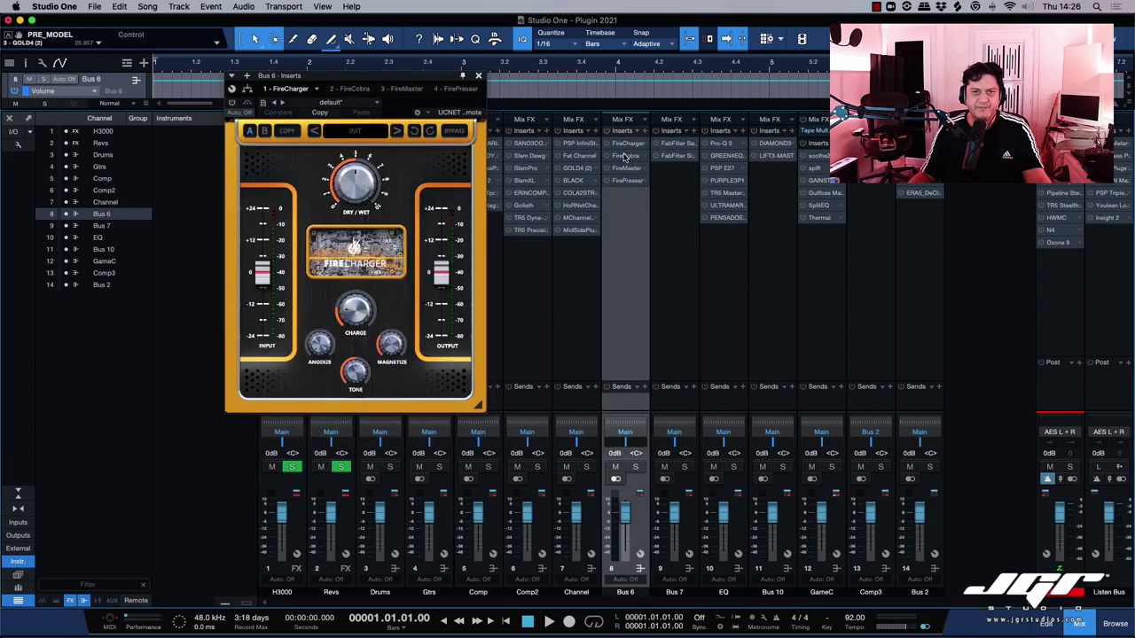
# - View the FireCobra and FireMaster inserts on Bus 6 in turn, and lower the Dry/Wet amount in FireMaster
pyautogui.click(627, 157)
pyautogui.click(624, 169)
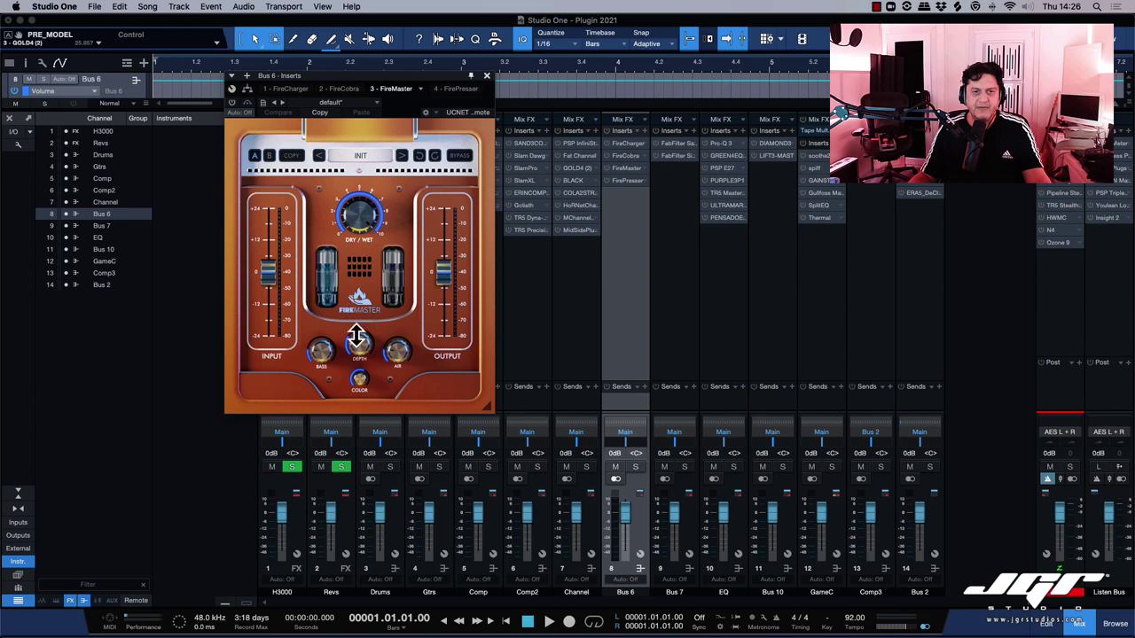
pyautogui.moveTo(352, 208); pyautogui.dragTo(365, 317)
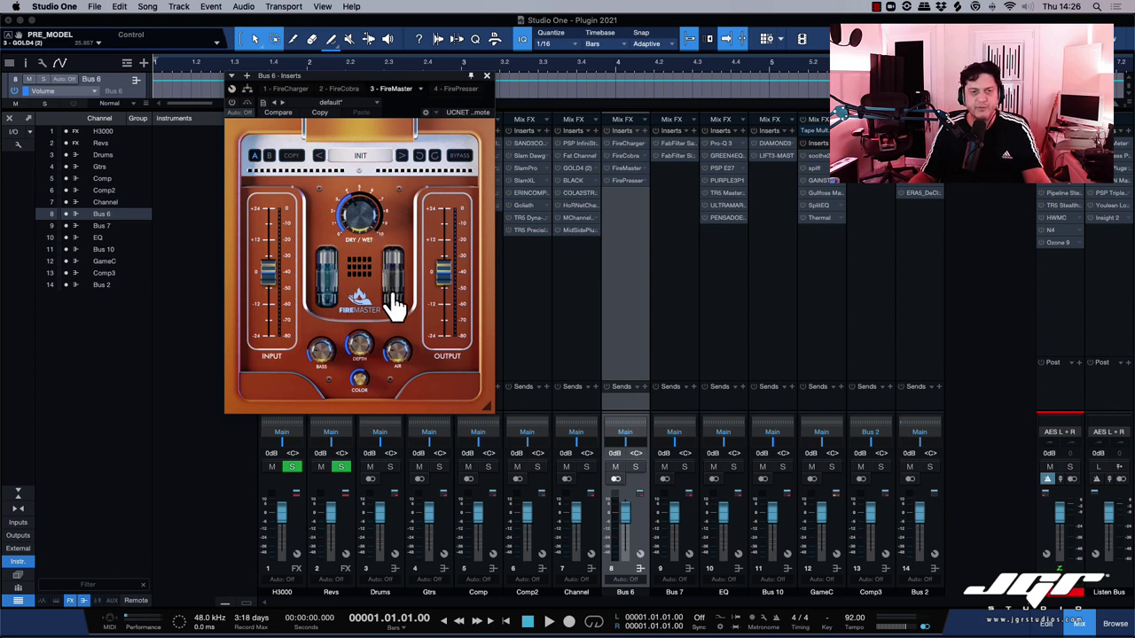
# - Close FireMaster, view the FirePresser insert on Bus 6, and close it
pyautogui.click(487, 77)
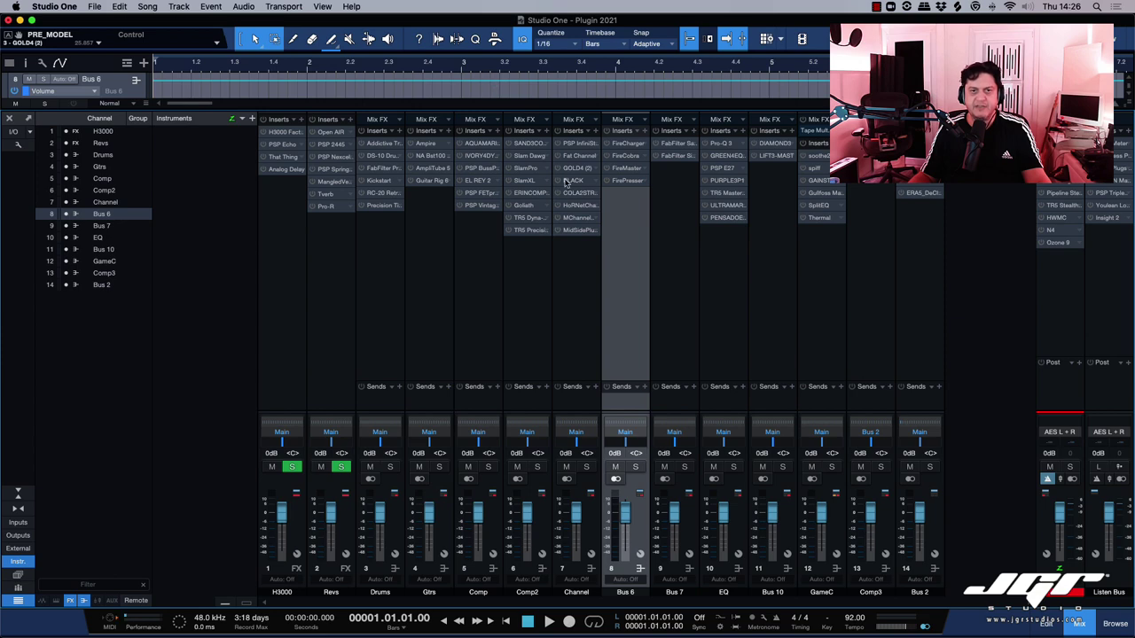
pyautogui.click(627, 181)
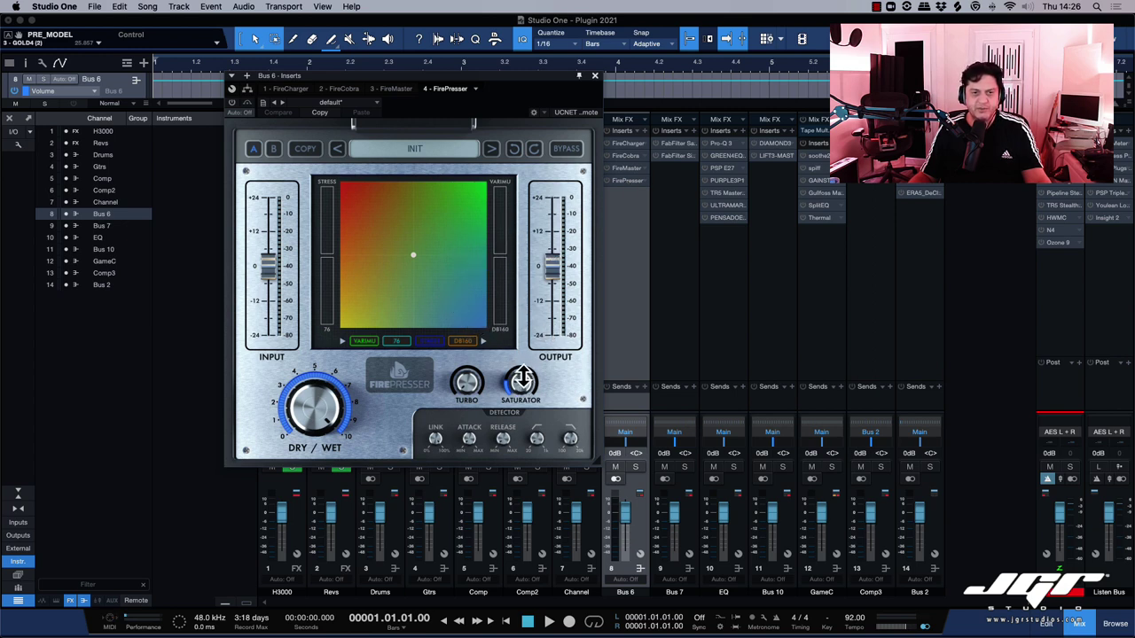
pyautogui.click(593, 77)
# - Select the Bus 7 channel, view its FabFilter Saturn 2 insert with the whole window in clear view, and close it
pyautogui.click(678, 144)
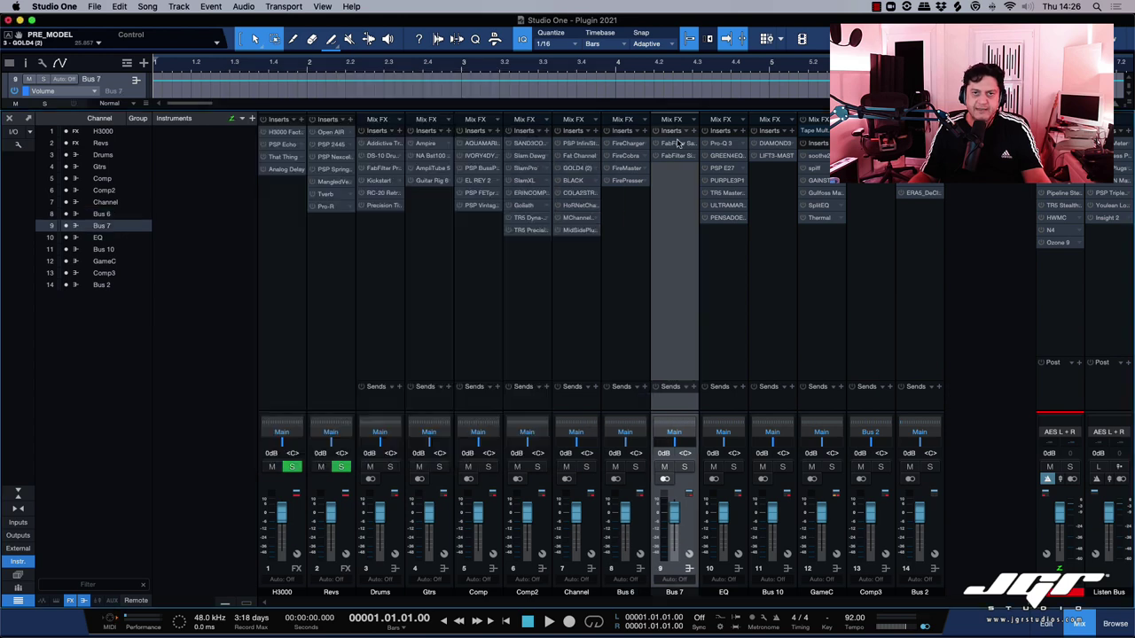
pyautogui.click(678, 144)
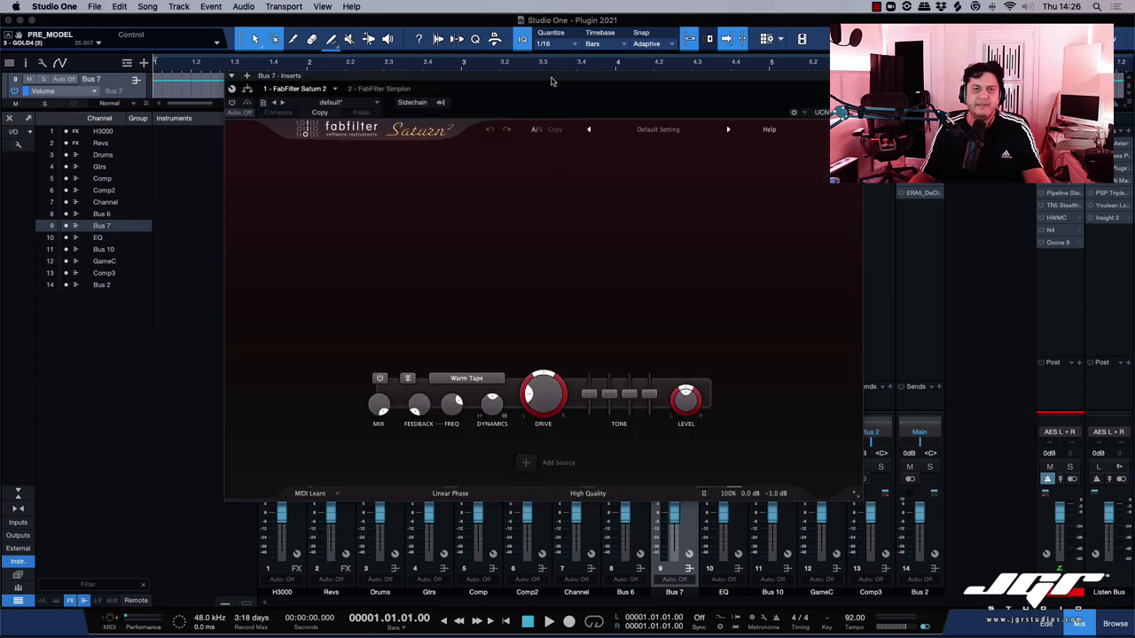
pyautogui.moveTo(549, 78); pyautogui.dragTo(486, 134)
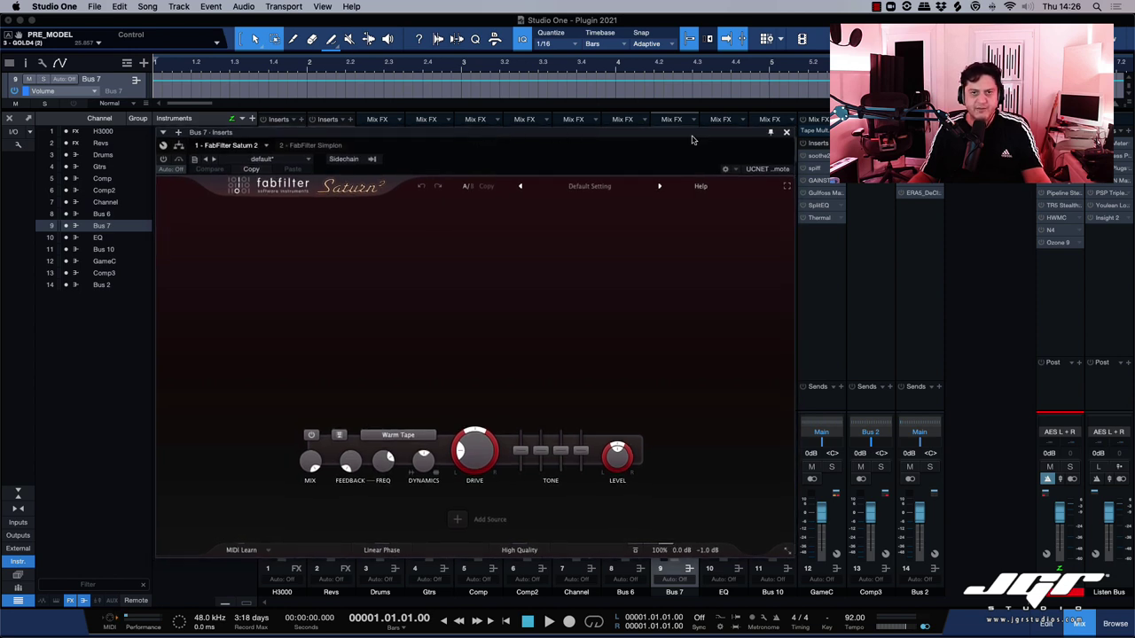
pyautogui.click(788, 133)
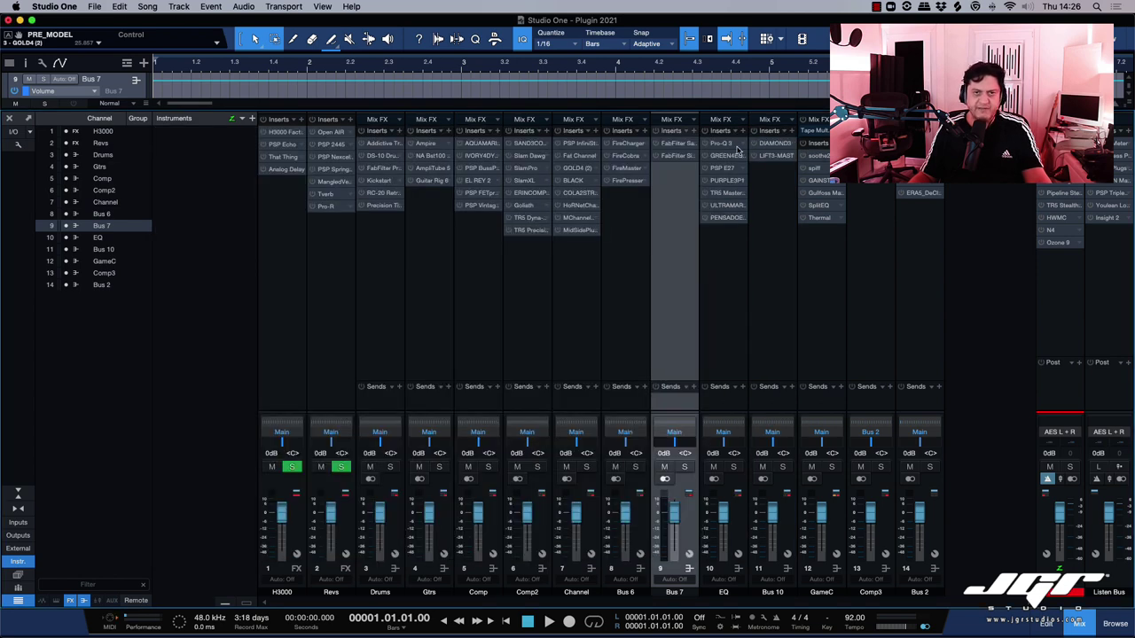
# - View the FabFilter Simplon insert on Bus 7, moving its window lower and trying the filter 1 handle, and close it
pyautogui.click(679, 158)
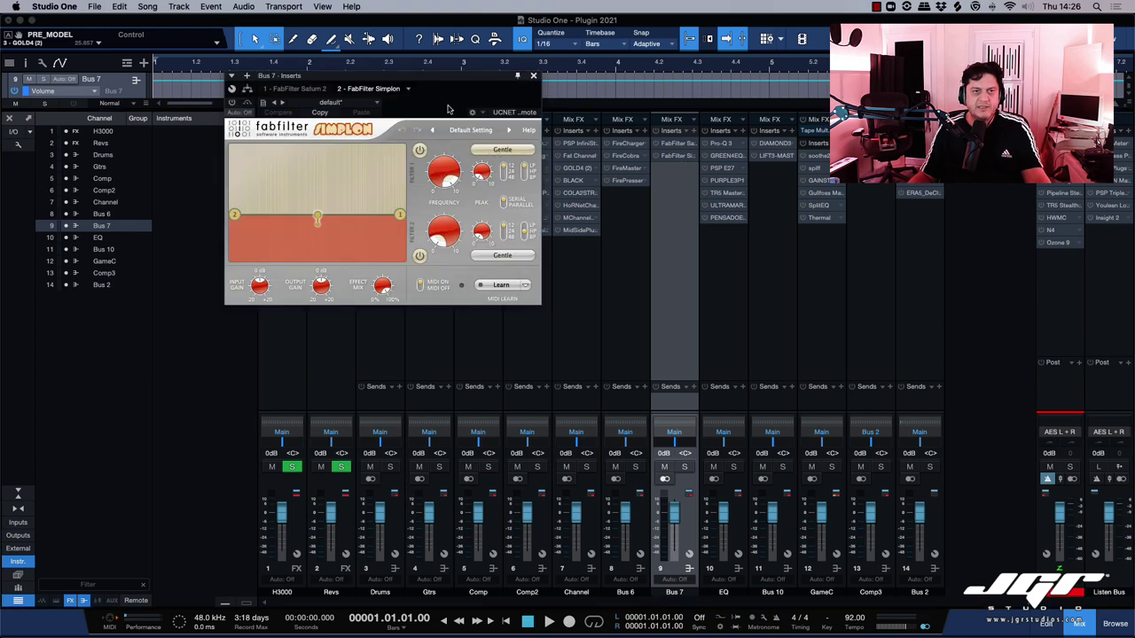
pyautogui.moveTo(419, 78); pyautogui.dragTo(422, 140)
pyautogui.moveTo(424, 142); pyautogui.dragTo(426, 144)
pyautogui.moveTo(406, 282)
pyautogui.mouseDown()
pyautogui.moveTo(282, 286)
pyautogui.moveTo(406, 286)
pyautogui.mouseUp()
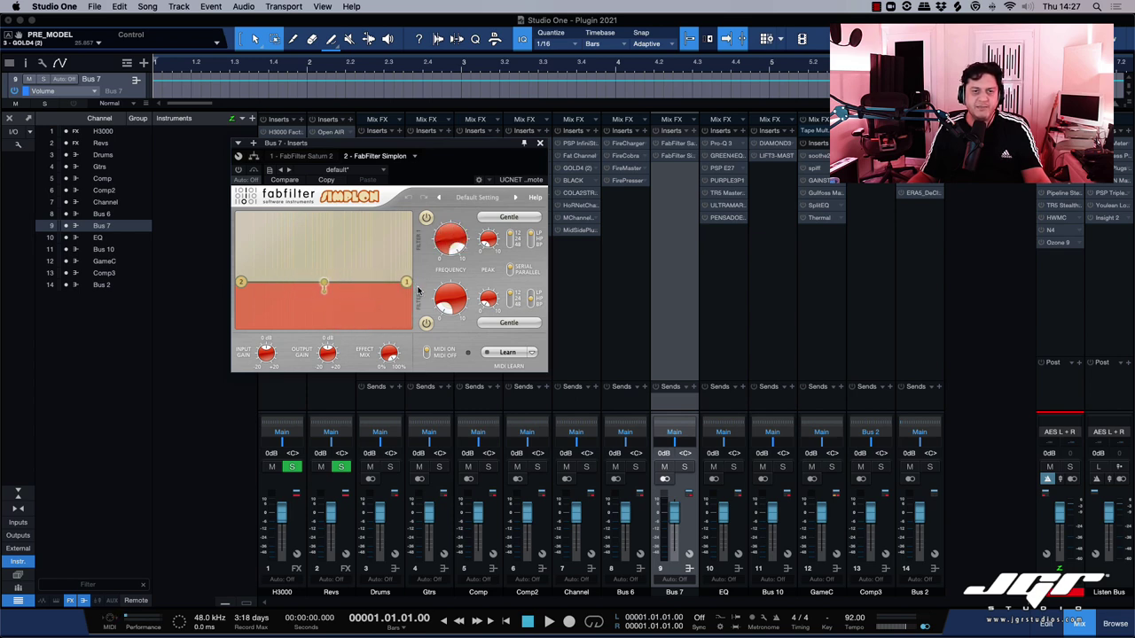
pyautogui.click(540, 144)
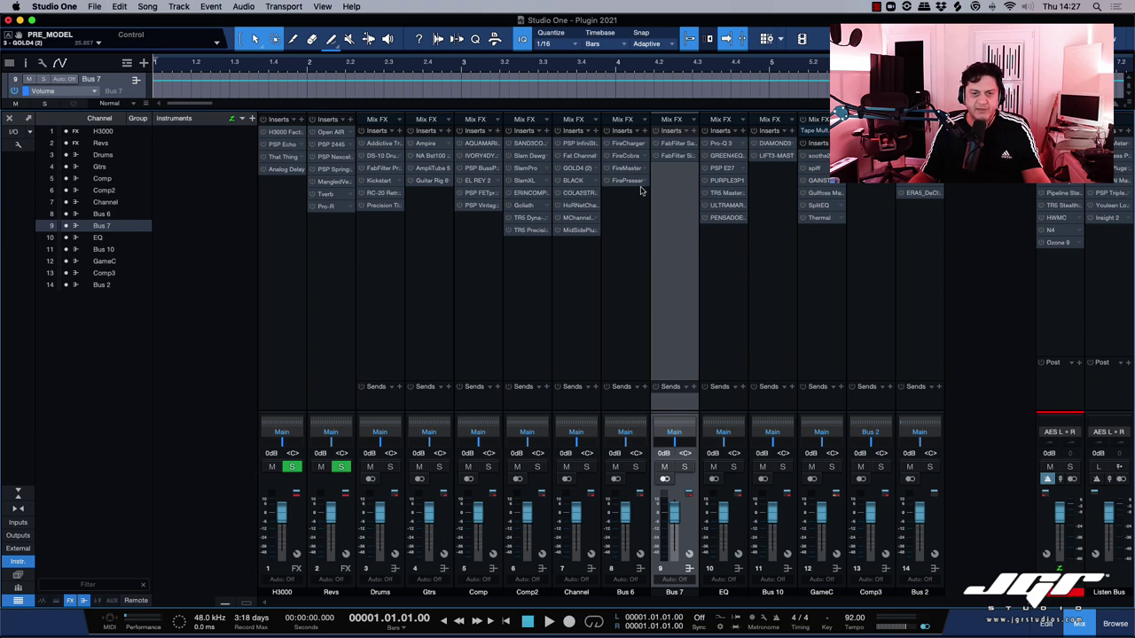
# - In Pro-Q 3 on the EQ channel, add a slight cut near 400 Hz and slight boosts near 100 Hz and 2.1 kHz
pyautogui.click(726, 146)
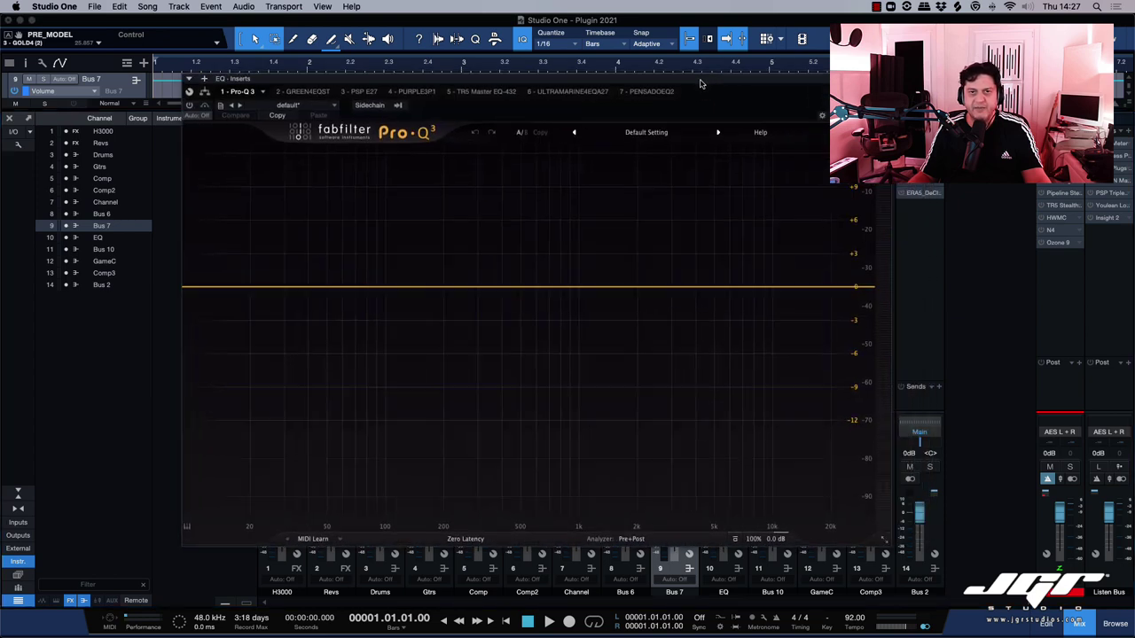
pyautogui.moveTo(700, 84); pyautogui.dragTo(653, 137)
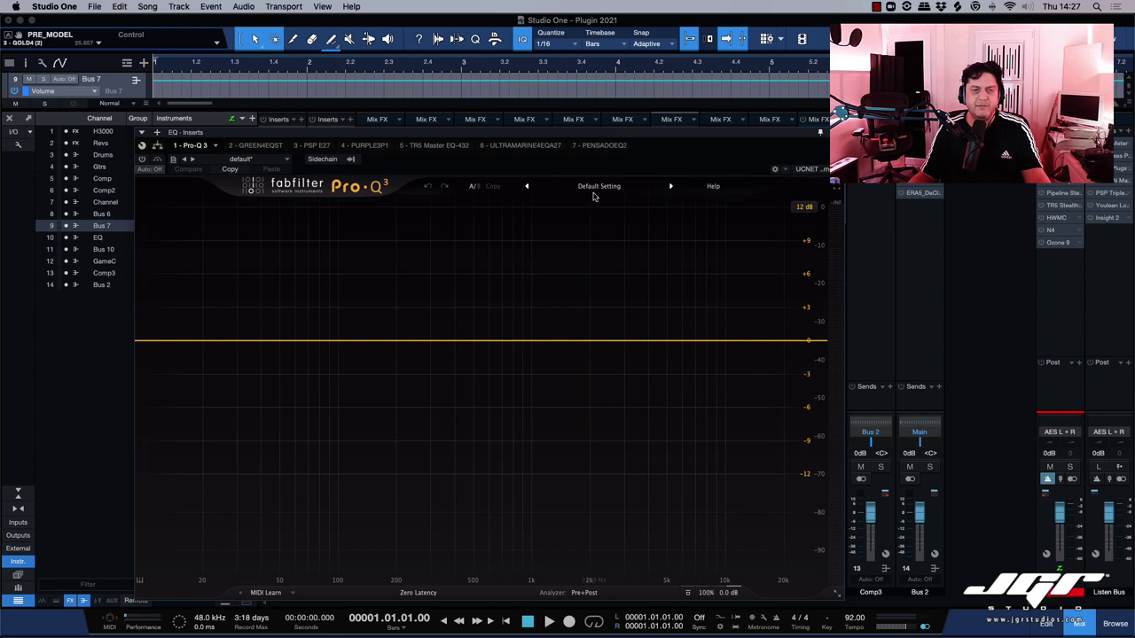
pyautogui.click(454, 342)
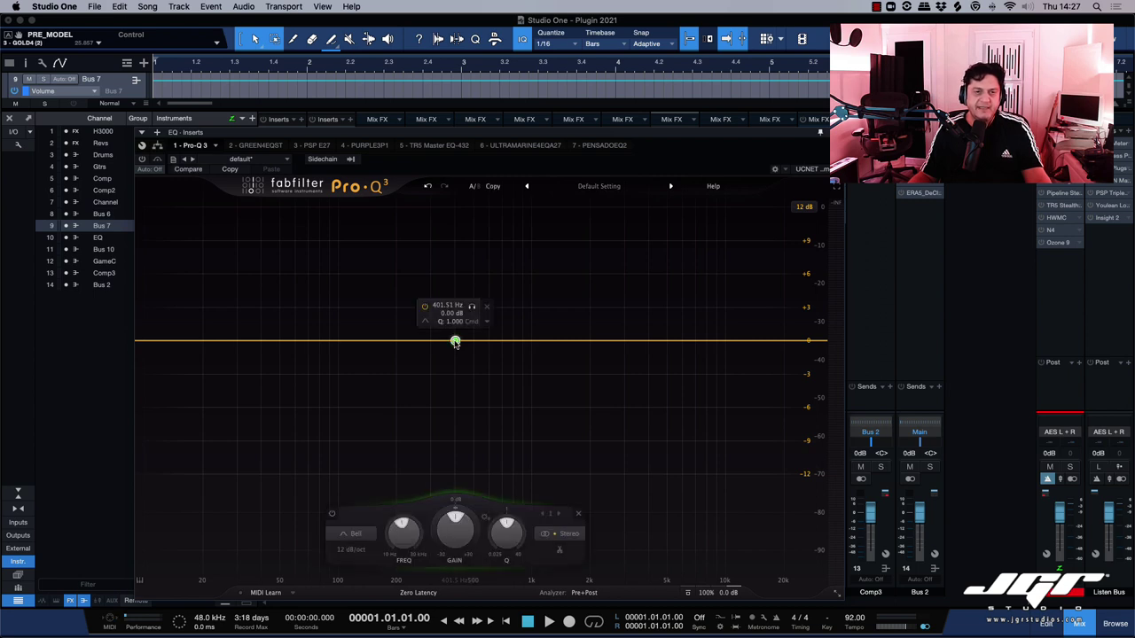
pyautogui.moveTo(454, 342); pyautogui.dragTo(454, 348)
pyautogui.click(338, 337)
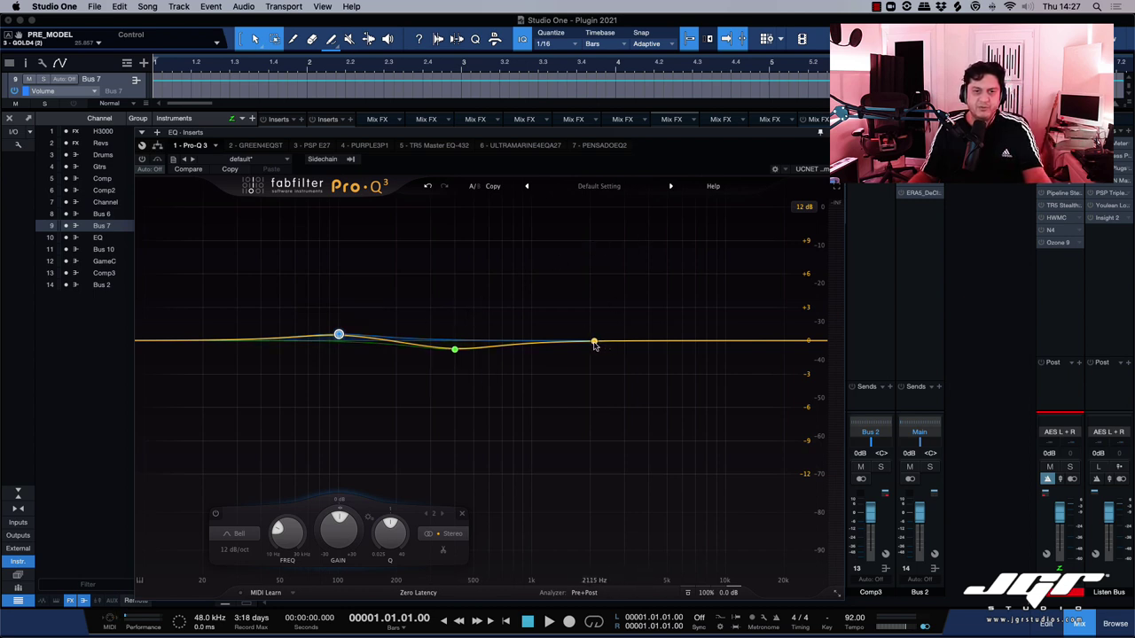
pyautogui.moveTo(592, 342)
pyautogui.mouseDown()
pyautogui.moveTo(594, 327)
pyautogui.moveTo(593, 337)
pyautogui.mouseUp()
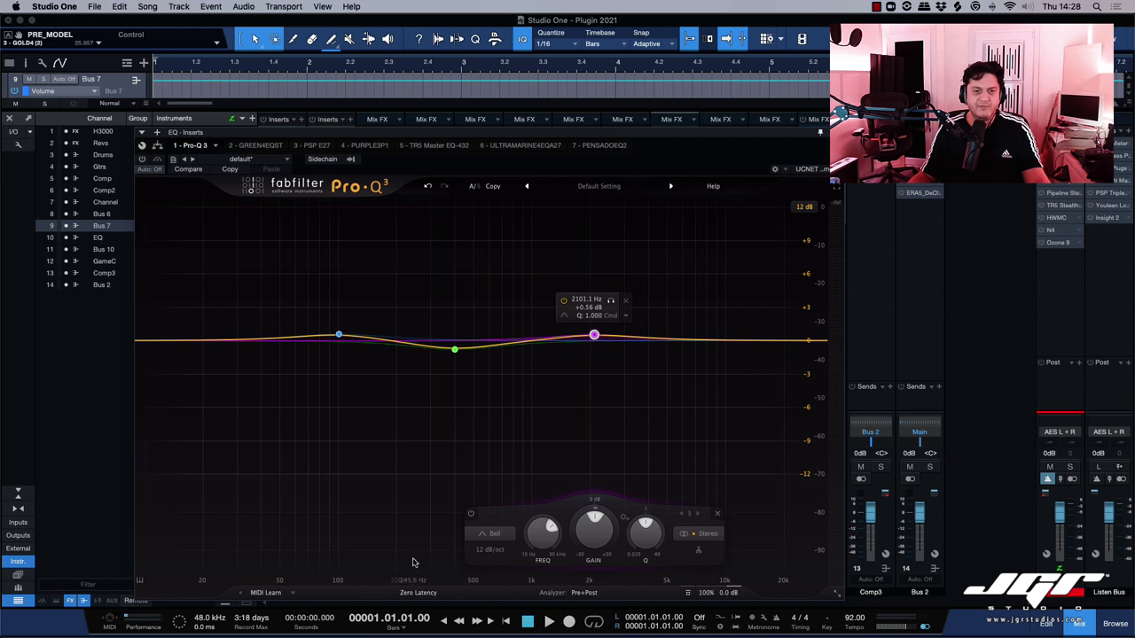
# - Set the Pro-Q 3 processing mode to Linear Phase and close the plug-in
pyautogui.click(426, 597)
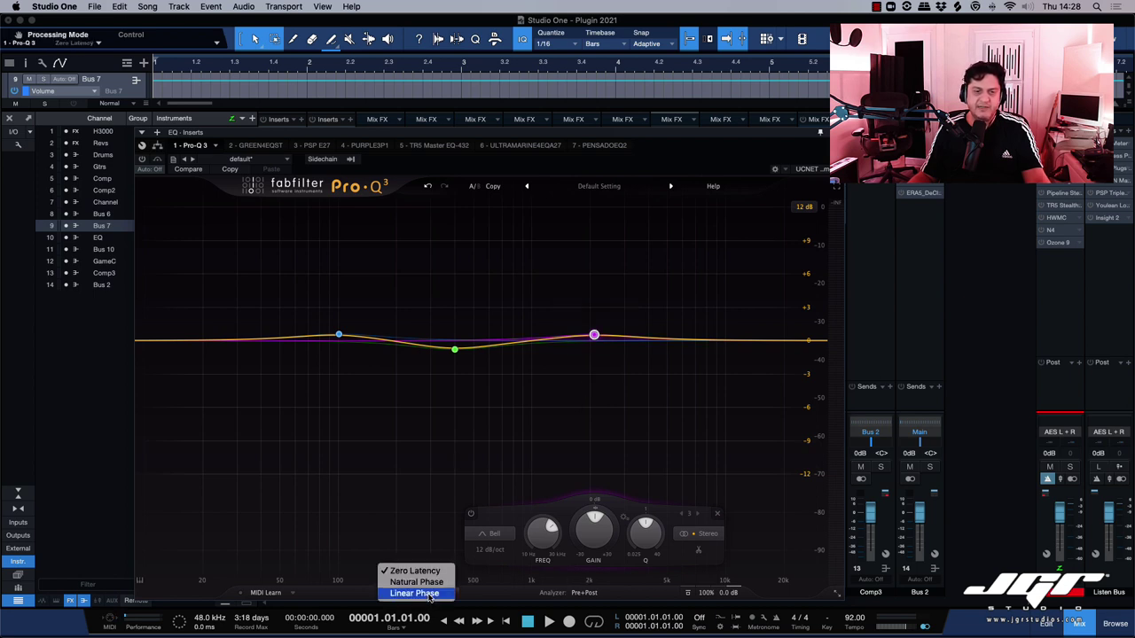
pyautogui.click(430, 596)
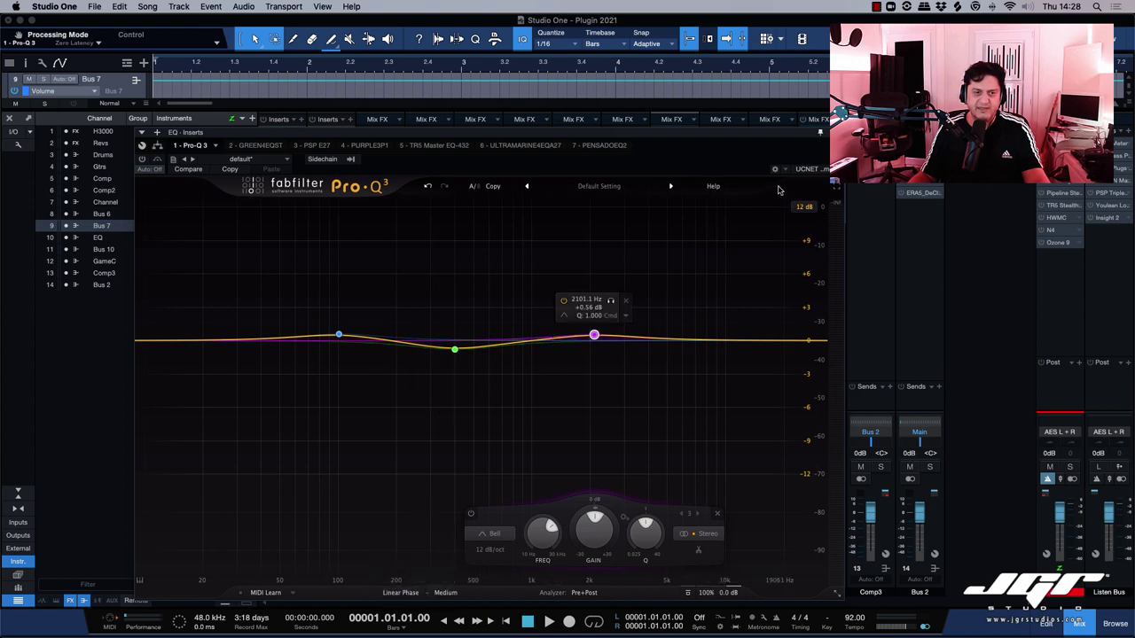
pyautogui.click(836, 133)
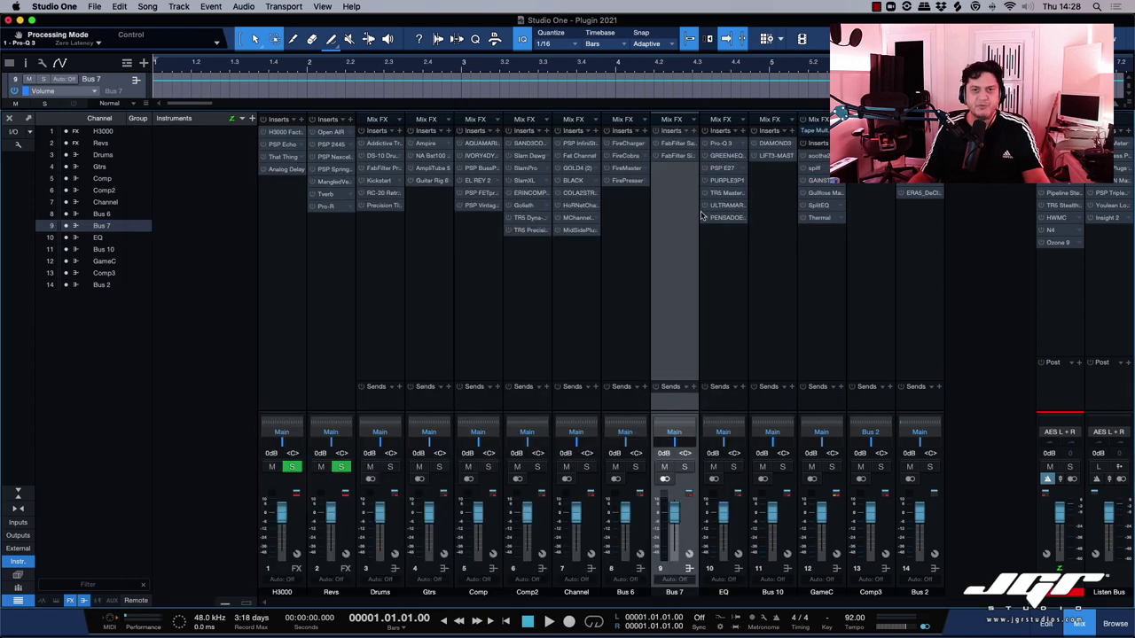
# - View the GREEN4EQST insert on the EQ channel, and enable x2, PA11 and MS in PSP E27 before closing it
pyautogui.click(725, 157)
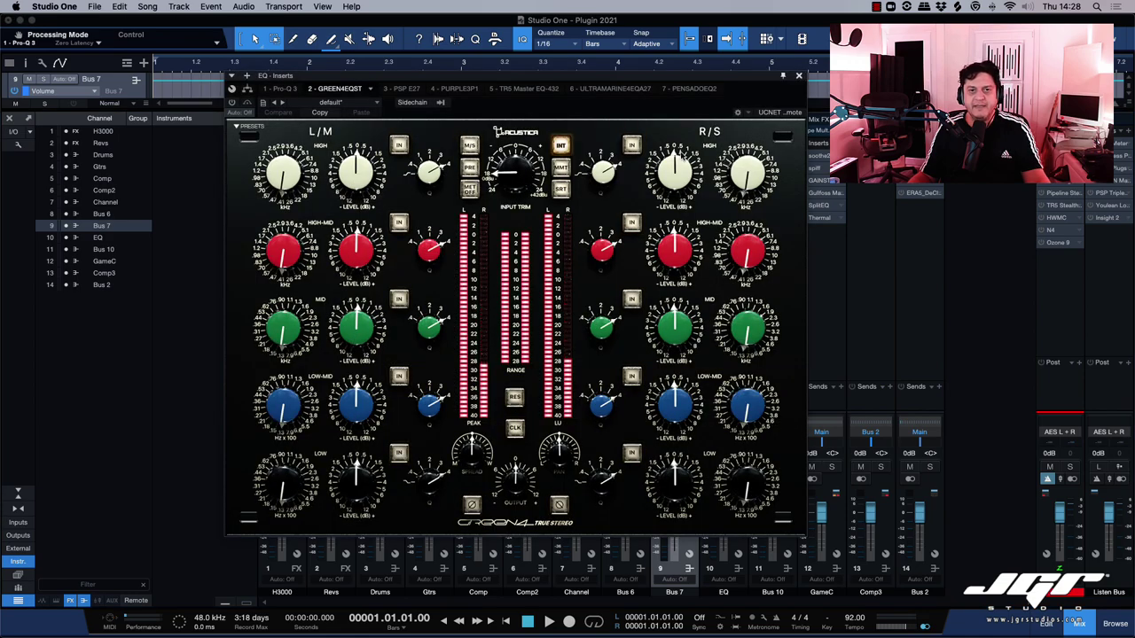
pyautogui.moveTo(610, 76); pyautogui.dragTo(607, 148)
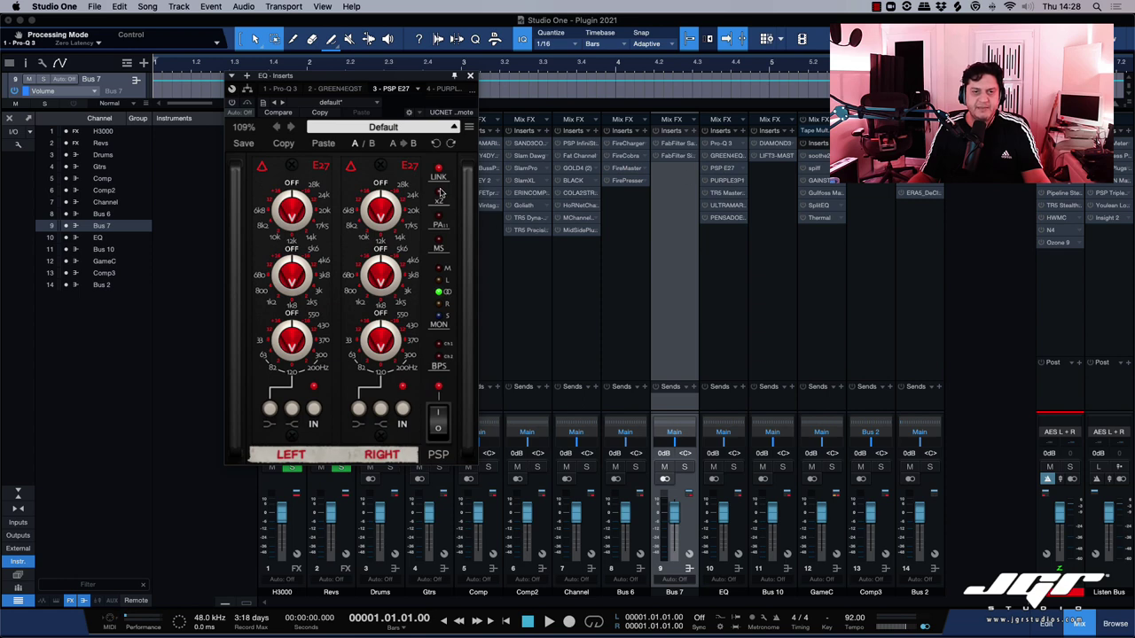
pyautogui.click(441, 195)
pyautogui.click(601, 223)
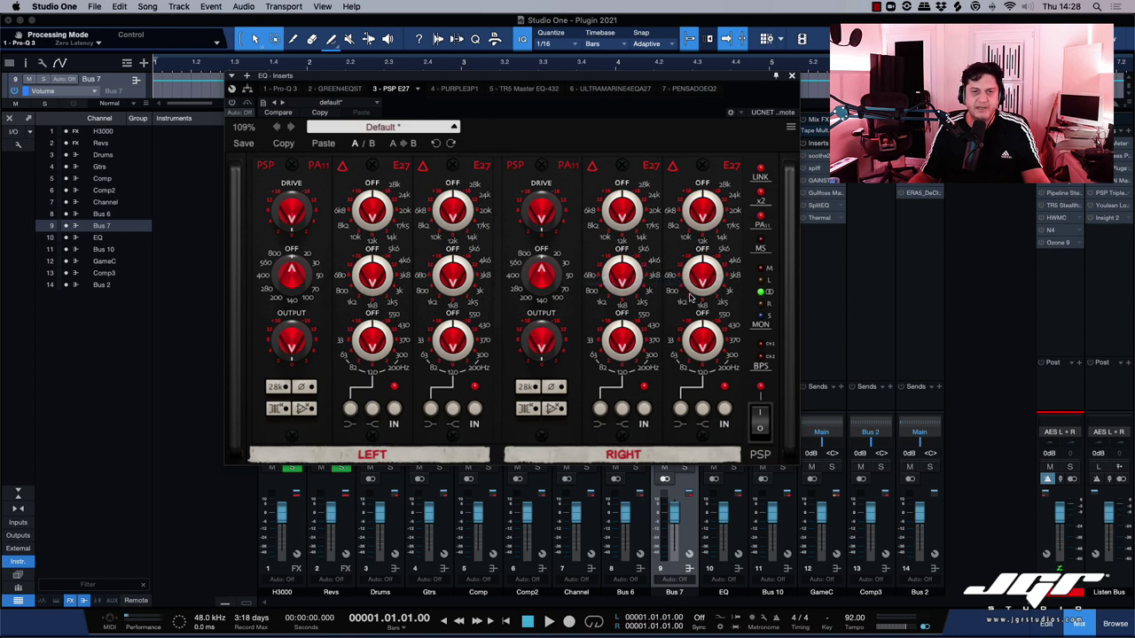
pyautogui.moveTo(636, 80); pyautogui.dragTo(586, 145)
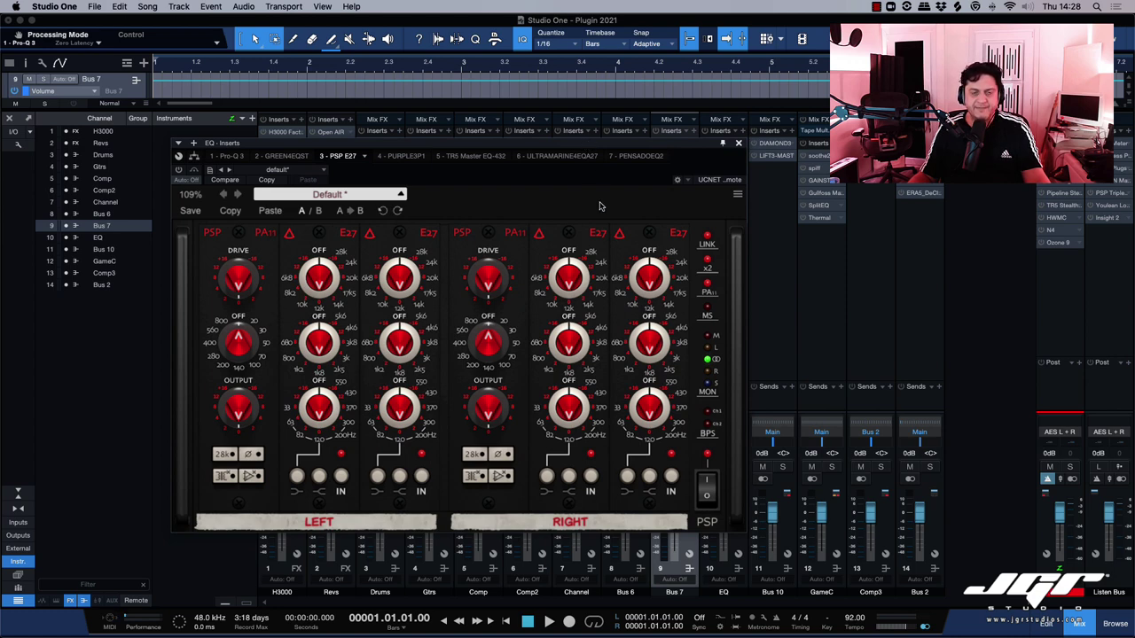
pyautogui.click(708, 312)
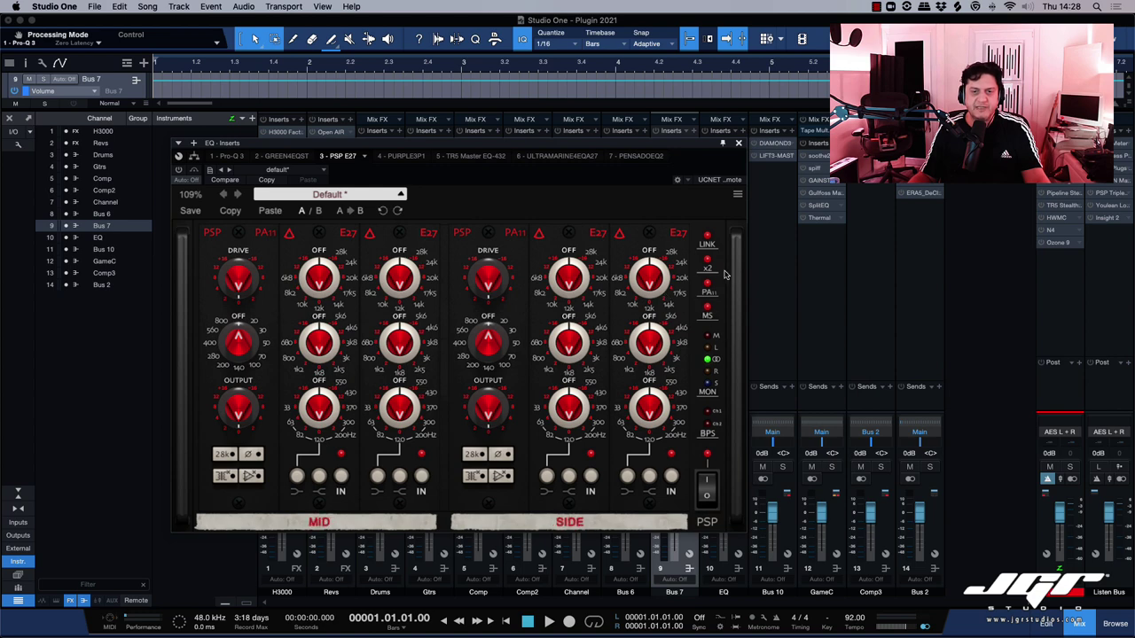
pyautogui.click(739, 143)
# - View the PURPLE3P1 and ULTRAMARINE4EQA27 inserts on the EQ channel in turn, and close the window
pyautogui.doubleClick(726, 182)
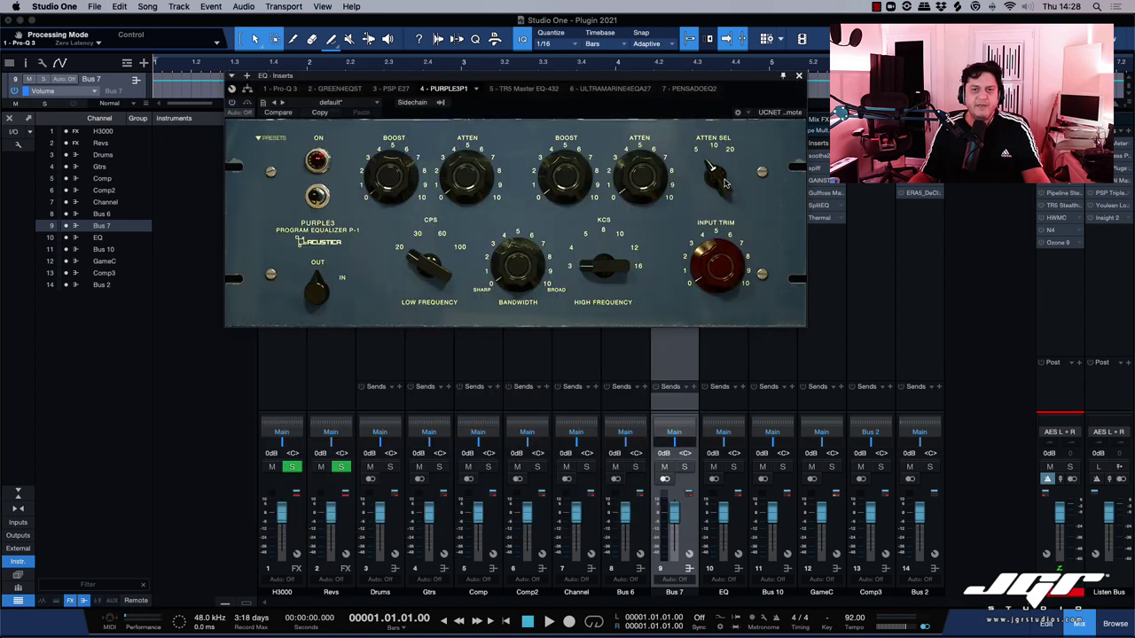
pyautogui.moveTo(718, 100); pyautogui.dragTo(604, 119)
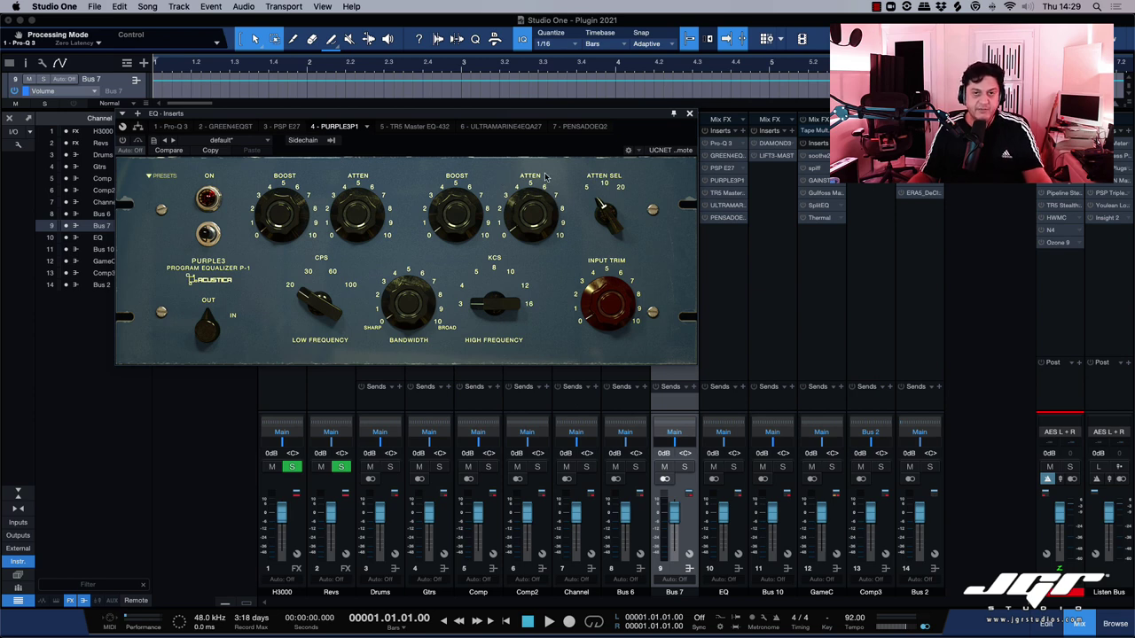
pyautogui.click(727, 205)
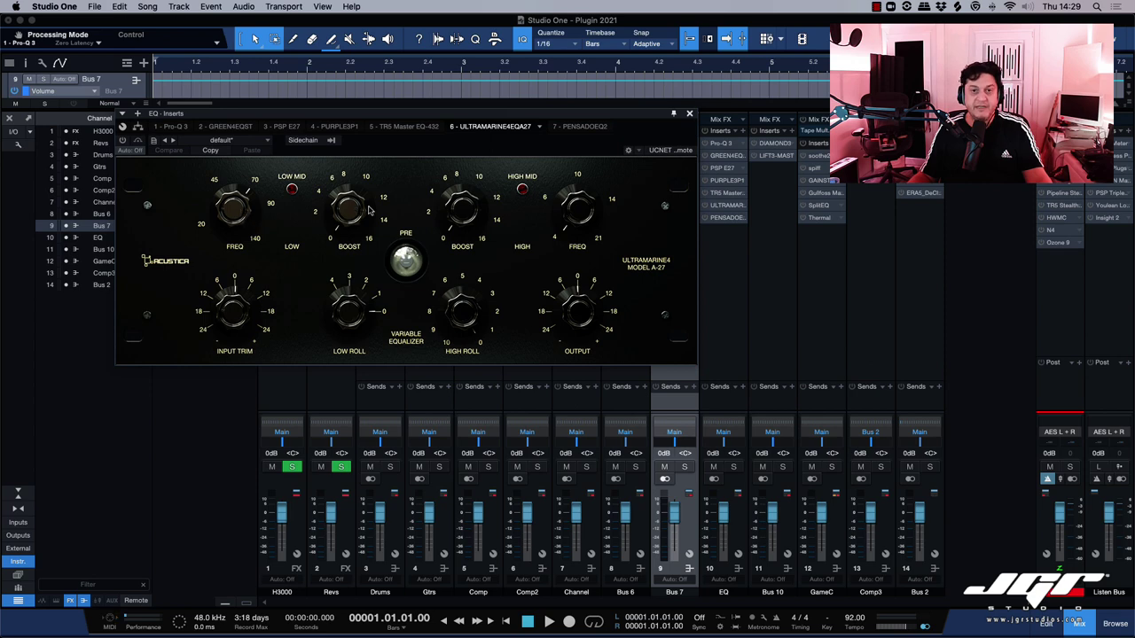
pyautogui.click(689, 114)
# - View the PENSADOEQ2 insert on the EQ channel and DIAMOND3 on Bus 10, keeping the window in clear view, and close it
pyautogui.doubleClick(723, 218)
pyautogui.moveTo(688, 78); pyautogui.dragTo(657, 119)
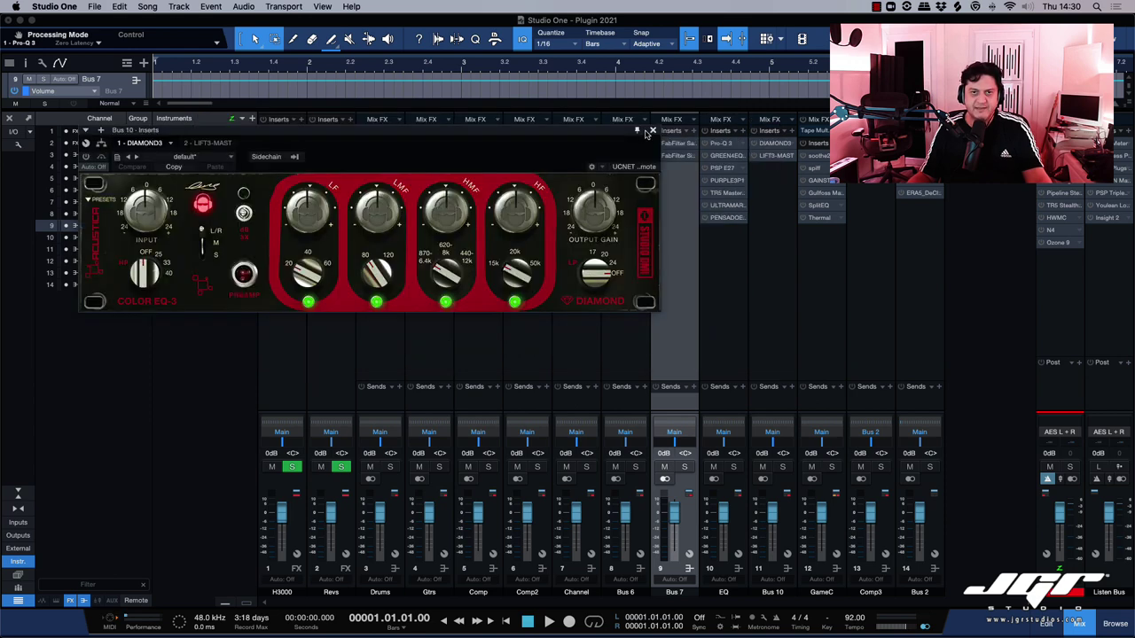
pyautogui.click(653, 131)
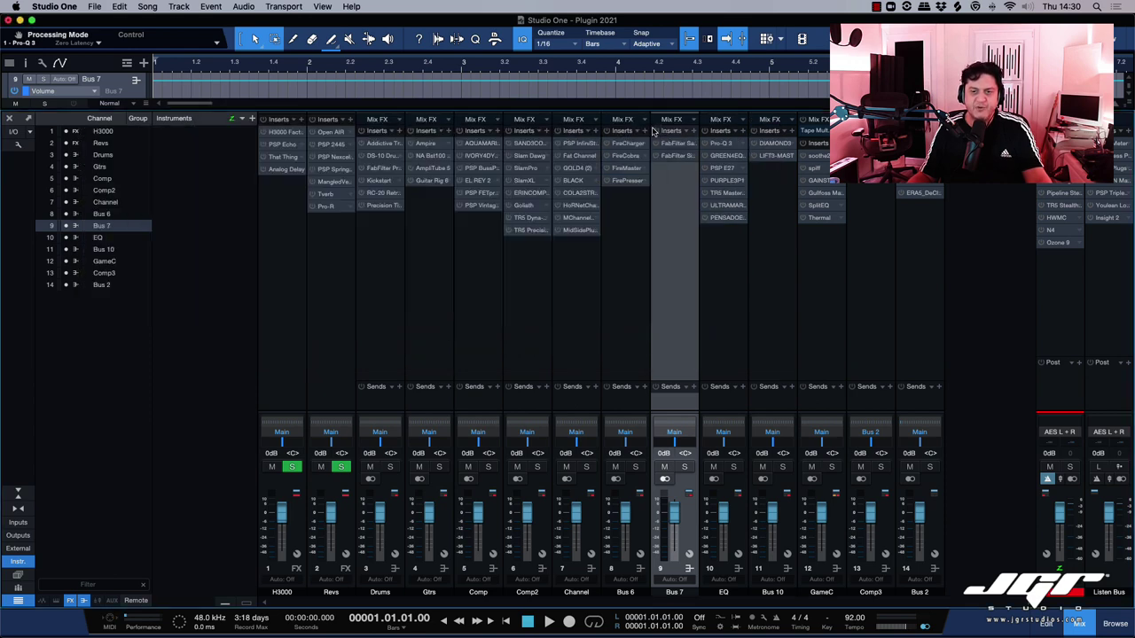
# - Reopen DIAMOND3 on Bus 10, view the LIFT3-MAST insert with its window moved lower, and close it
pyautogui.click(775, 145)
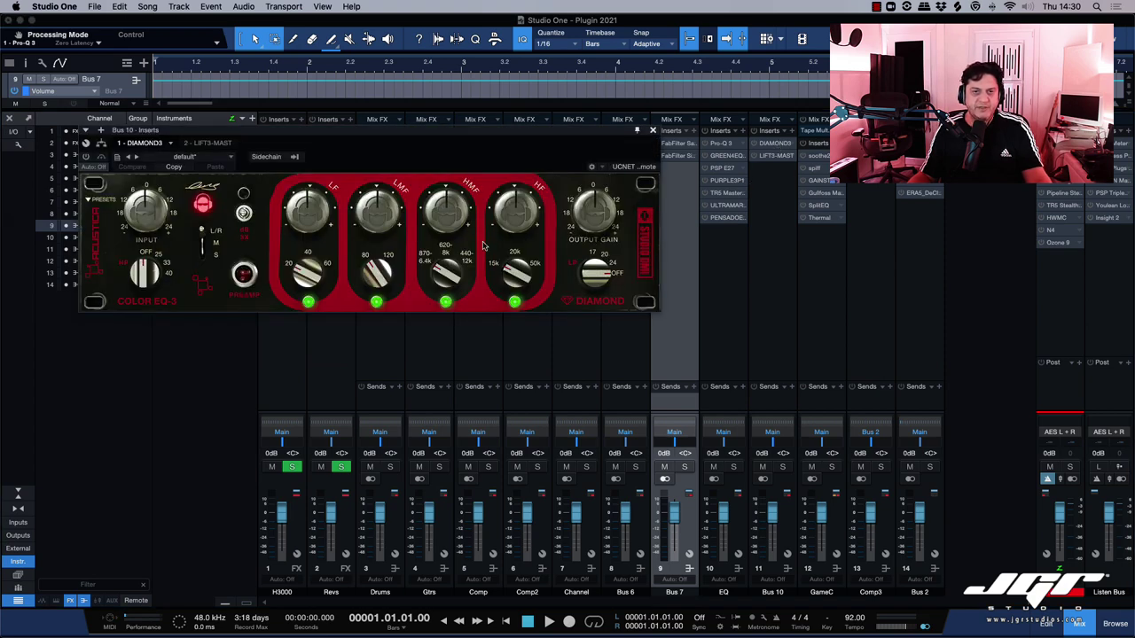
pyautogui.click(777, 157)
pyautogui.moveTo(508, 133); pyautogui.dragTo(497, 183)
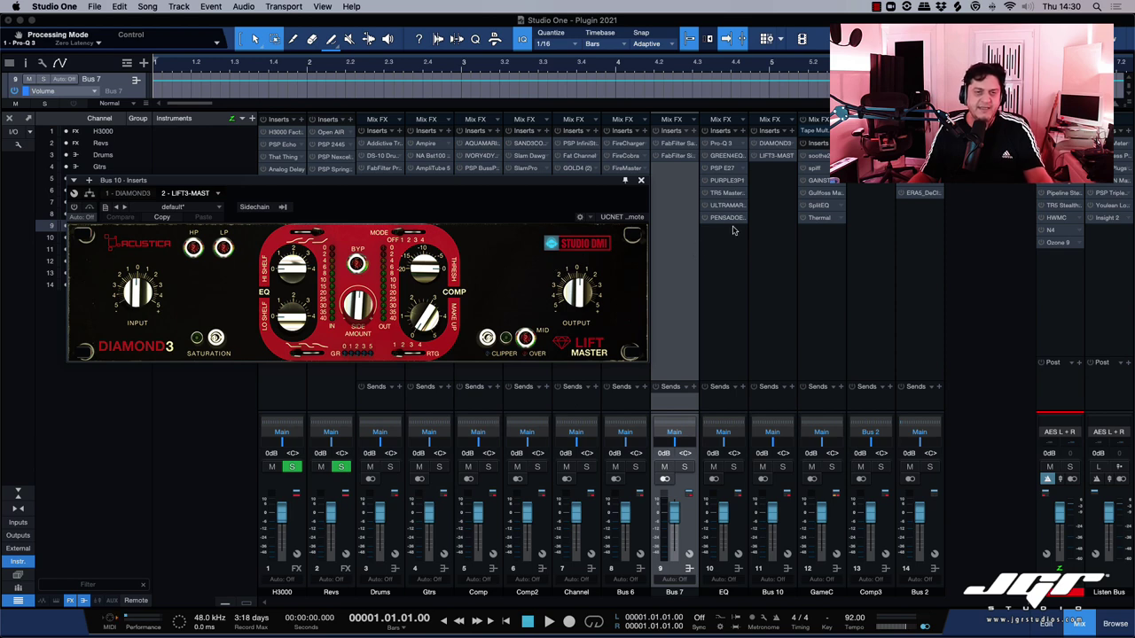
pyautogui.moveTo(613, 183); pyautogui.dragTo(612, 184)
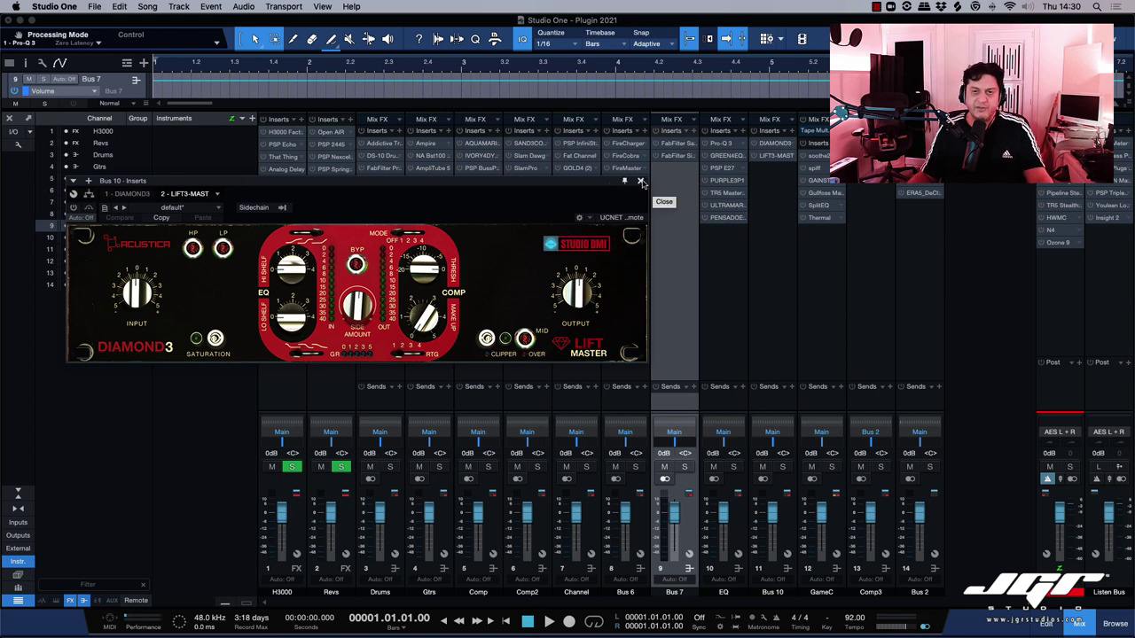
pyautogui.click(642, 182)
# - In soothe2 on GameC, set band 3 to 2.8 dB at 5 kHz, band 1 to -1.3 dB at 502 Hz, and lower the low-cut frequency
pyautogui.moveTo(552, 183); pyautogui.dragTo(597, 171)
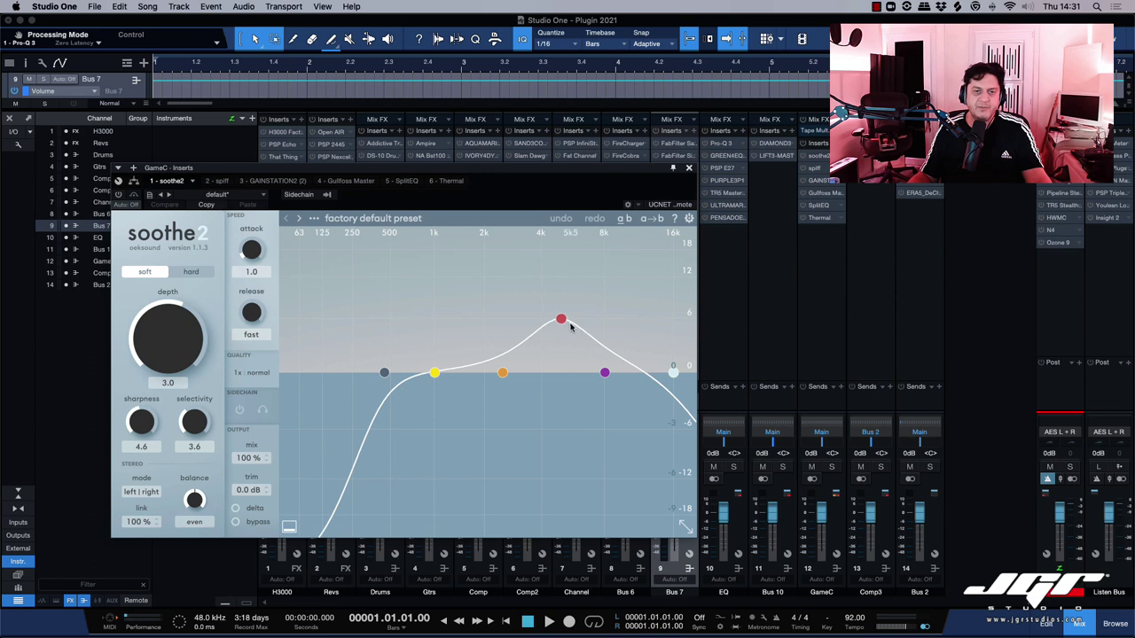
pyautogui.moveTo(561, 319); pyautogui.dragTo(565, 348)
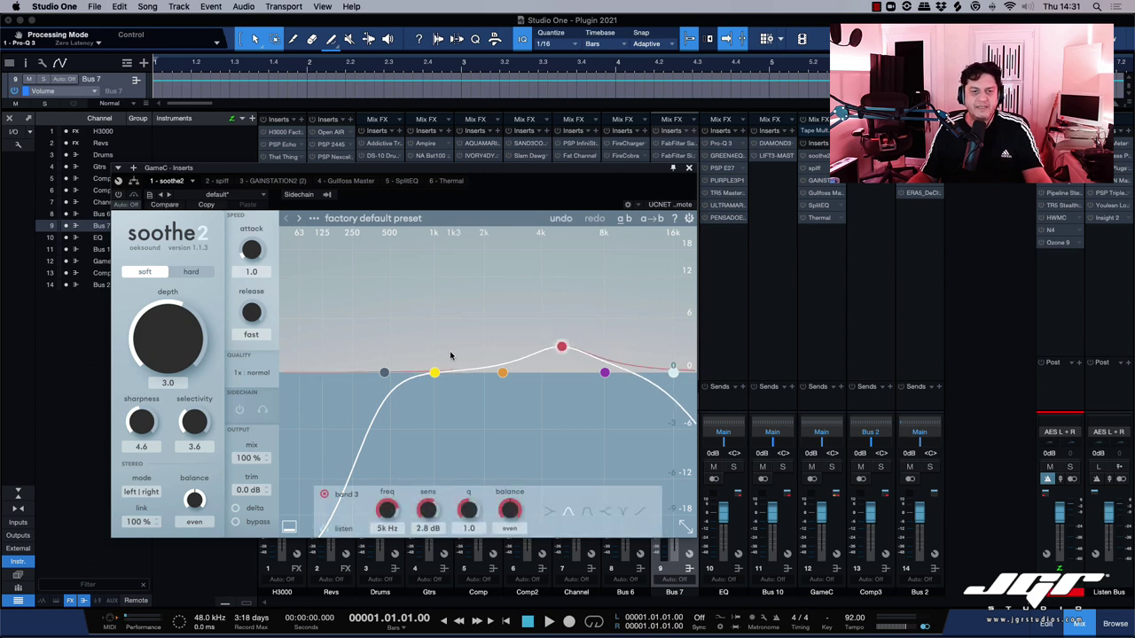
pyautogui.moveTo(434, 372); pyautogui.dragTo(387, 379)
pyautogui.moveTo(315, 372); pyautogui.dragTo(292, 373)
pyautogui.moveTo(394, 379)
pyautogui.mouseDown()
pyautogui.moveTo(390, 361)
pyautogui.moveTo(390, 384)
pyautogui.mouseUp()
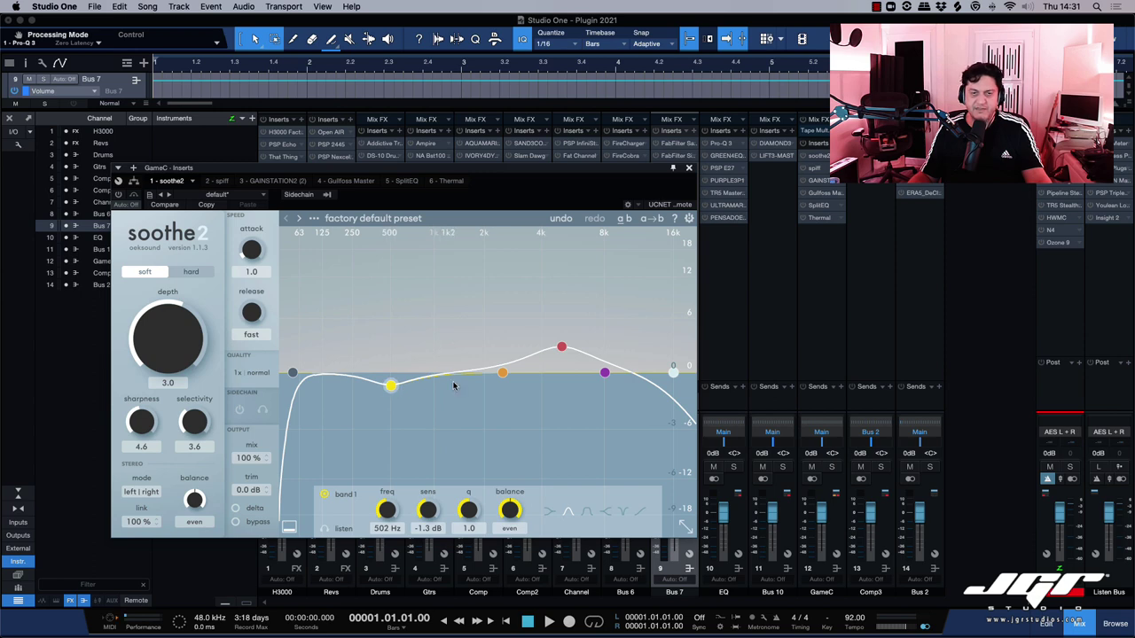
# - In soothe2, lower band 2 slightly, shift band 4 and the high cut to higher frequencies, and set band 3 to 1.8 dB at 5.3 kHz
pyautogui.moveTo(501, 373); pyautogui.dragTo(507, 384)
pyautogui.moveTo(605, 376); pyautogui.dragTo(689, 372)
pyautogui.moveTo(561, 347); pyautogui.dragTo(567, 357)
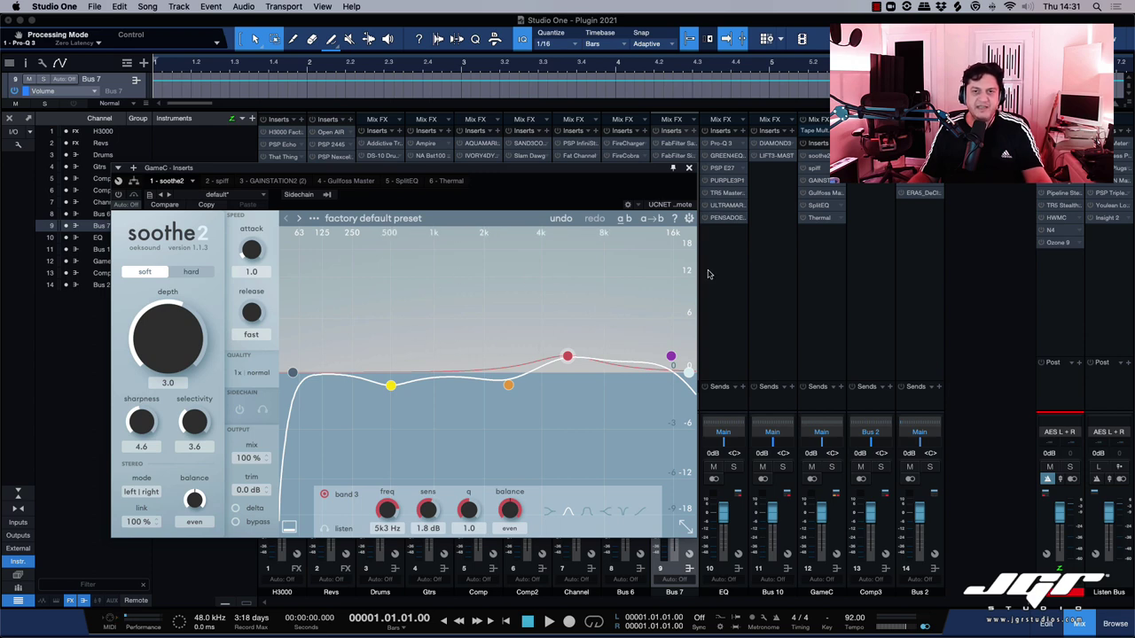
# - Open the spiff insert on the GameC channel
pyautogui.click(818, 169)
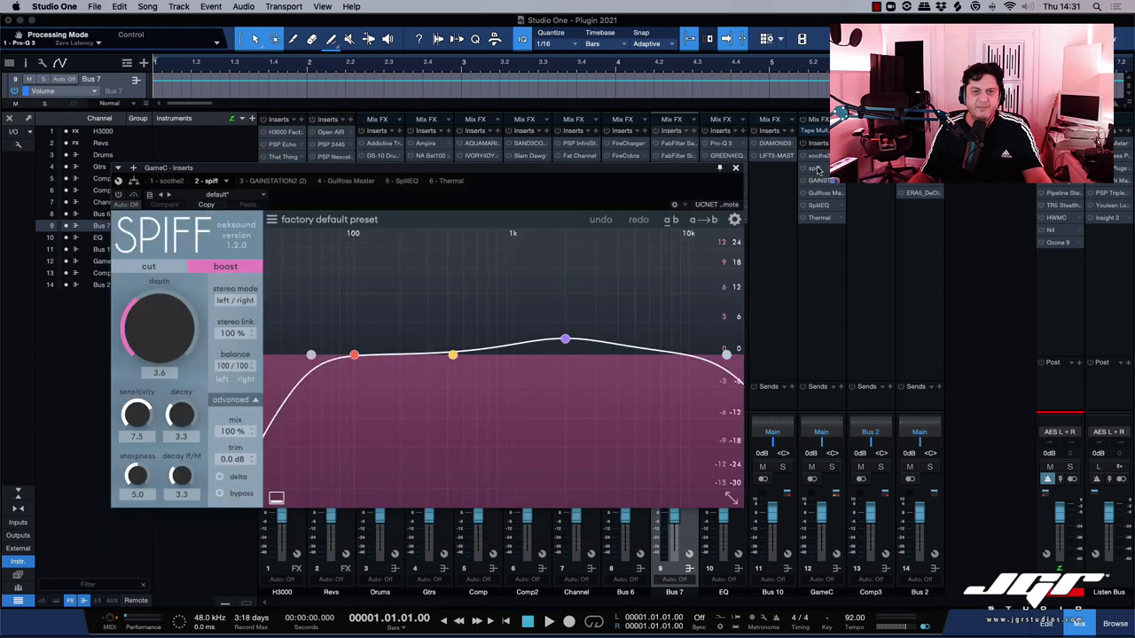
# - Go through the spiff, SplitEQ, Gullfoss Master and GAINSTATION2 inserts on the GameC channel, repositioning their window
pyautogui.doubleClick(818, 169)
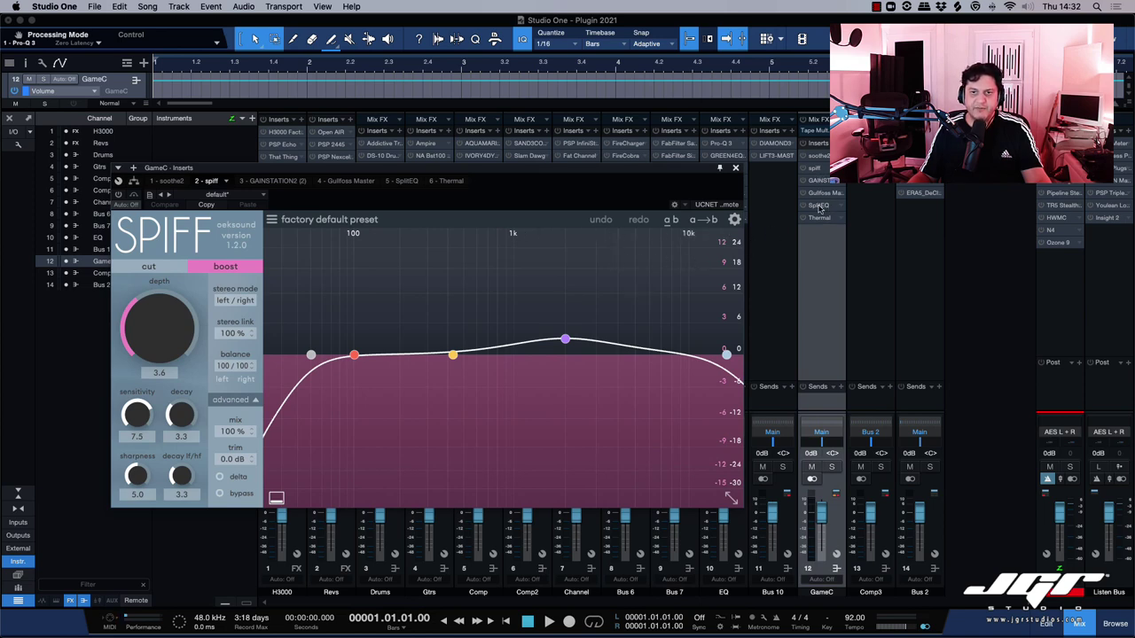
pyautogui.click(818, 206)
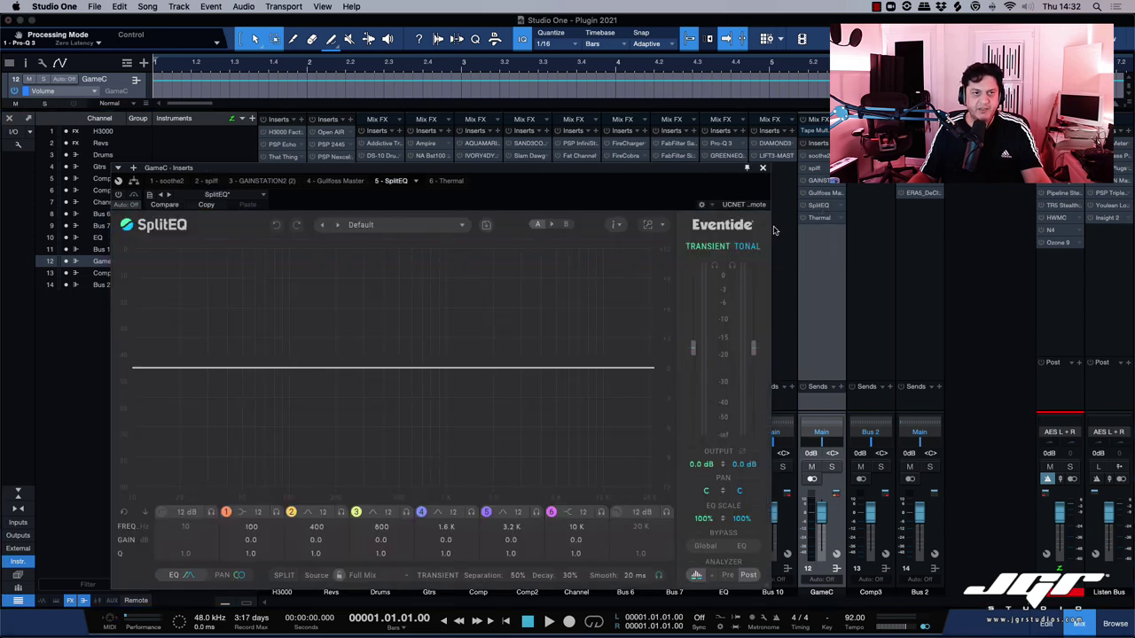
pyautogui.moveTo(691, 171); pyautogui.dragTo(680, 153)
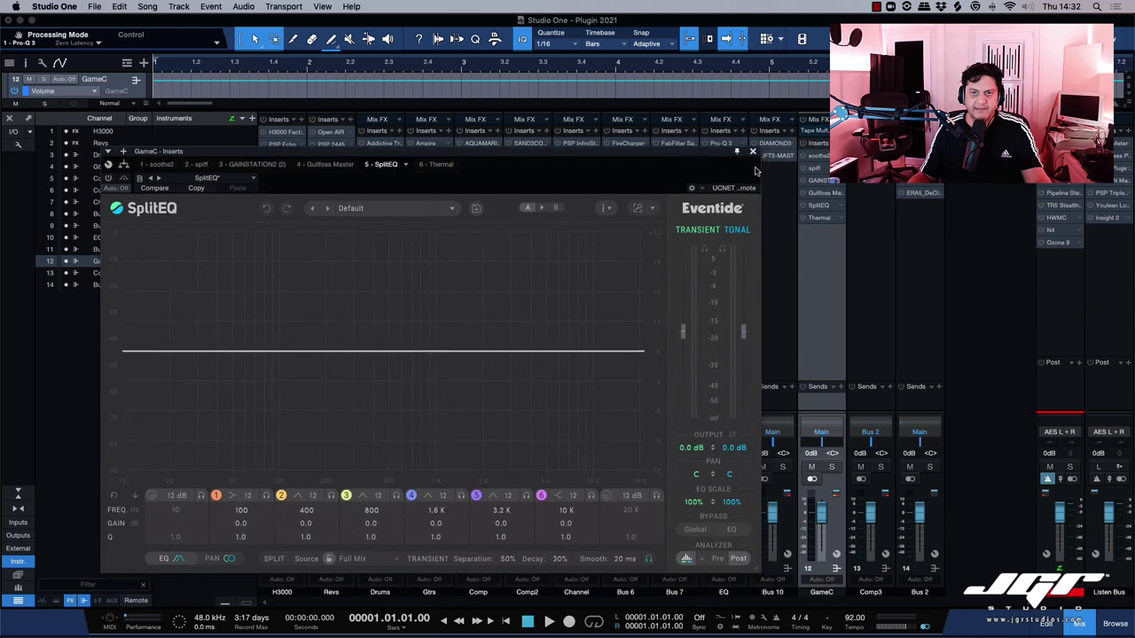
pyautogui.click(823, 194)
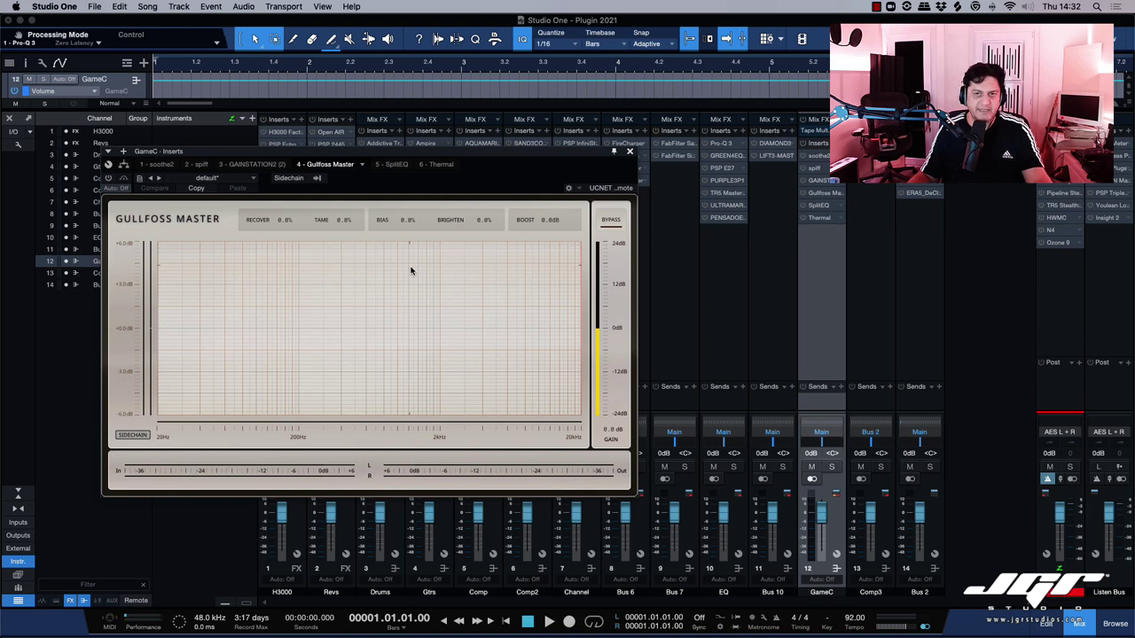
pyautogui.click(819, 182)
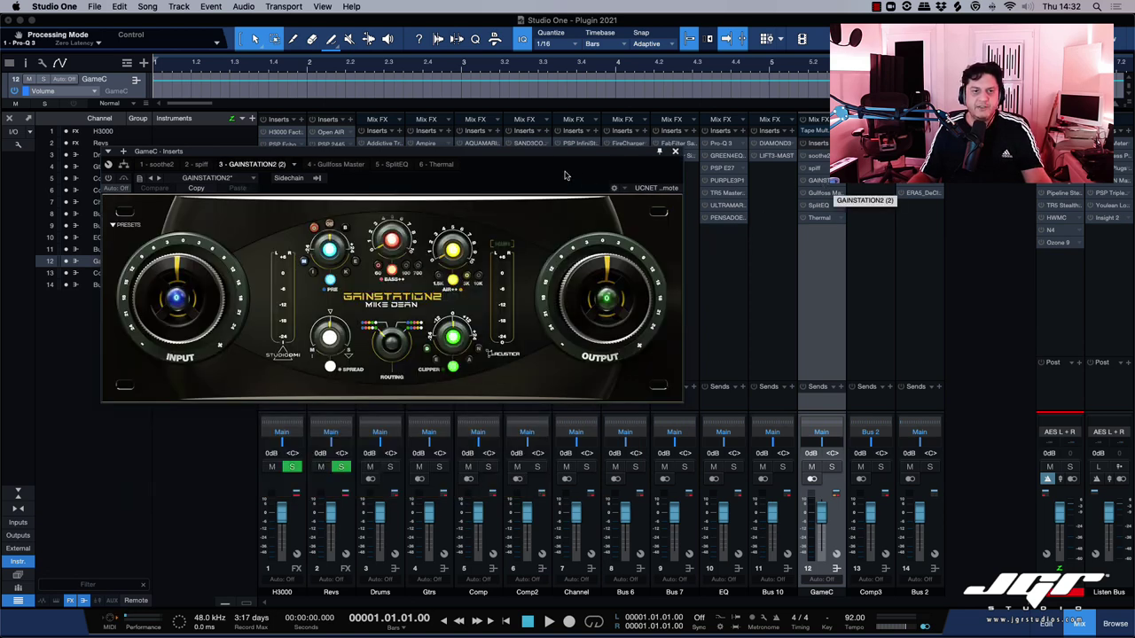
pyautogui.moveTo(566, 153); pyautogui.dragTo(579, 172)
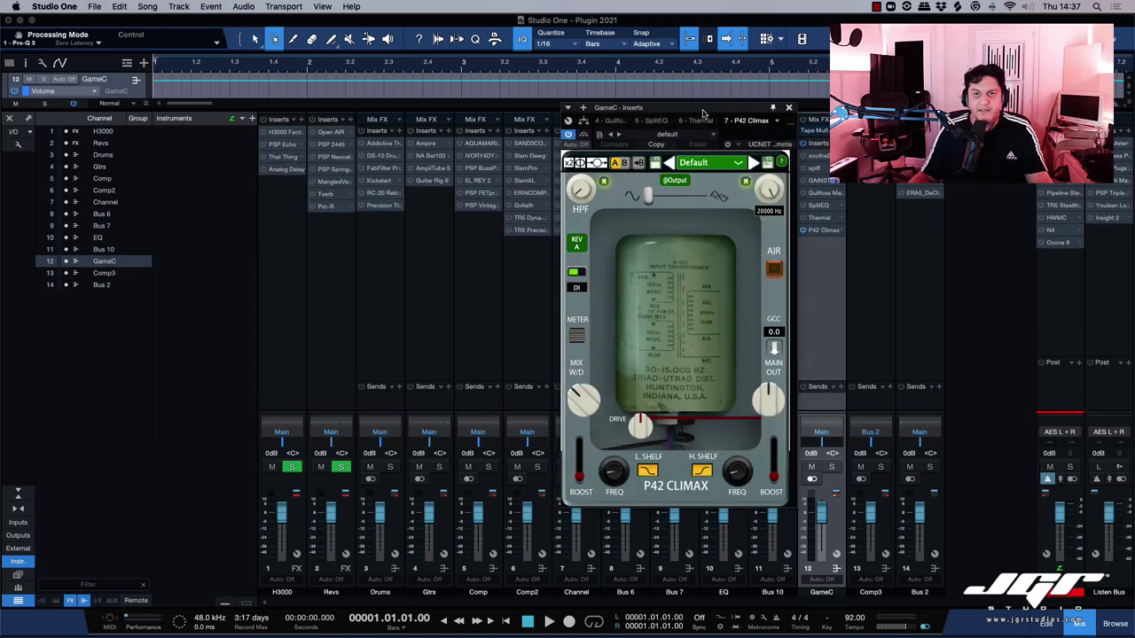
# - Move the P42 Climax window clear of the GameC inserts, switch briefly to Safari, and reopen P42 Climax
pyautogui.moveTo(707, 113); pyautogui.dragTo(635, 127)
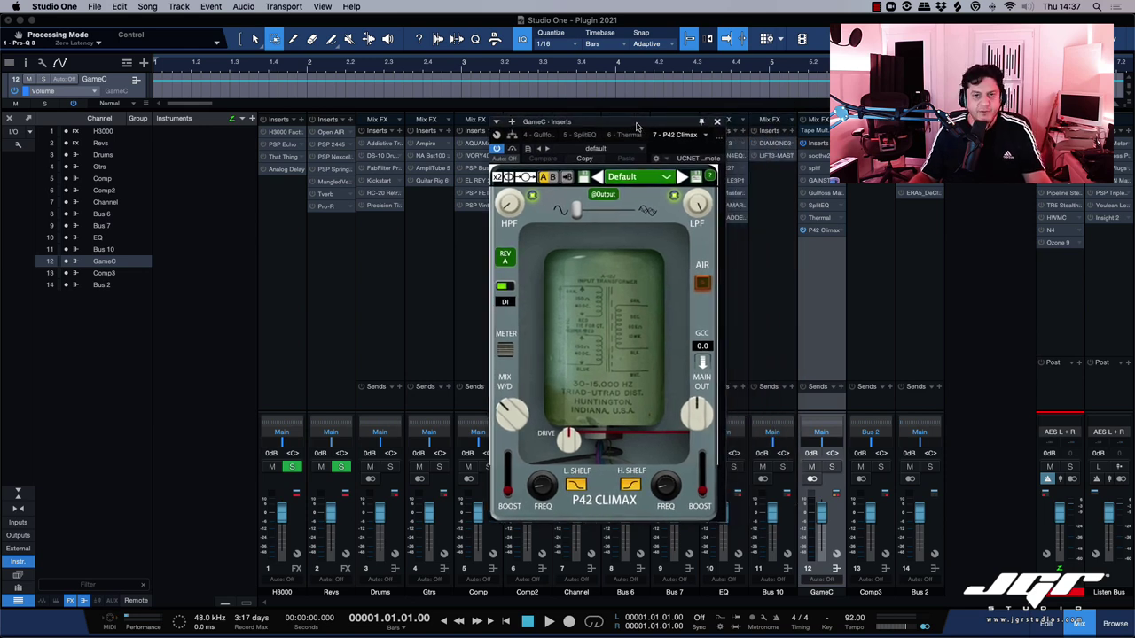
pyautogui.press('super+Tab')
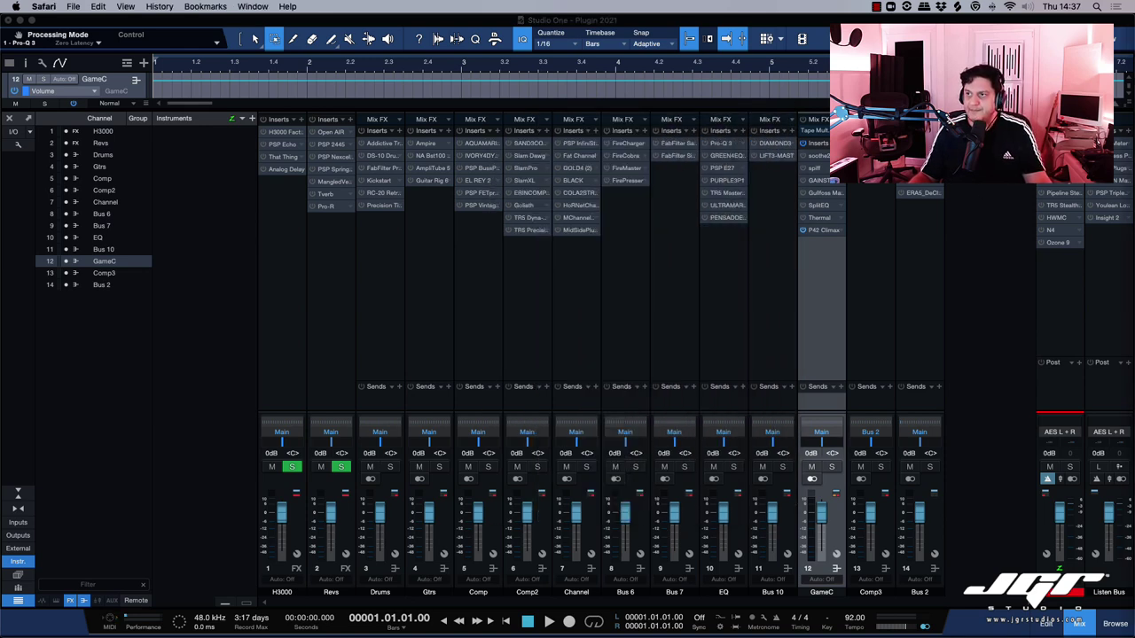
pyautogui.click(821, 230)
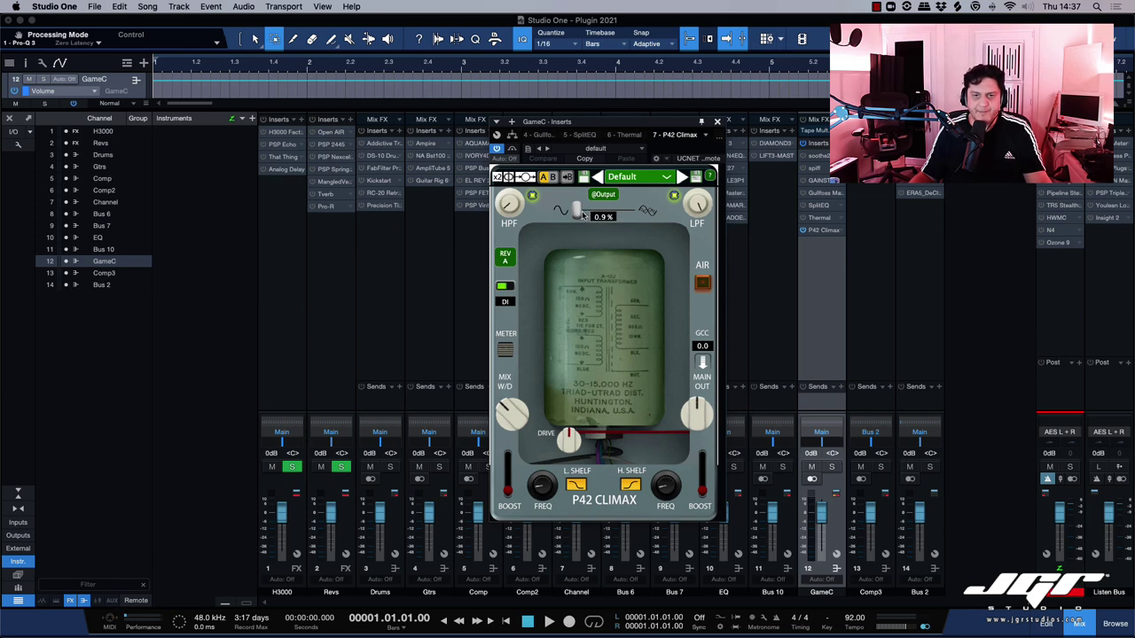
# - In P42 Climax on GameC, set the saturation to 0.0 %, try the wet/dry mix, and toggle AIR on and off again
pyautogui.moveTo(580, 216); pyautogui.dragTo(564, 211)
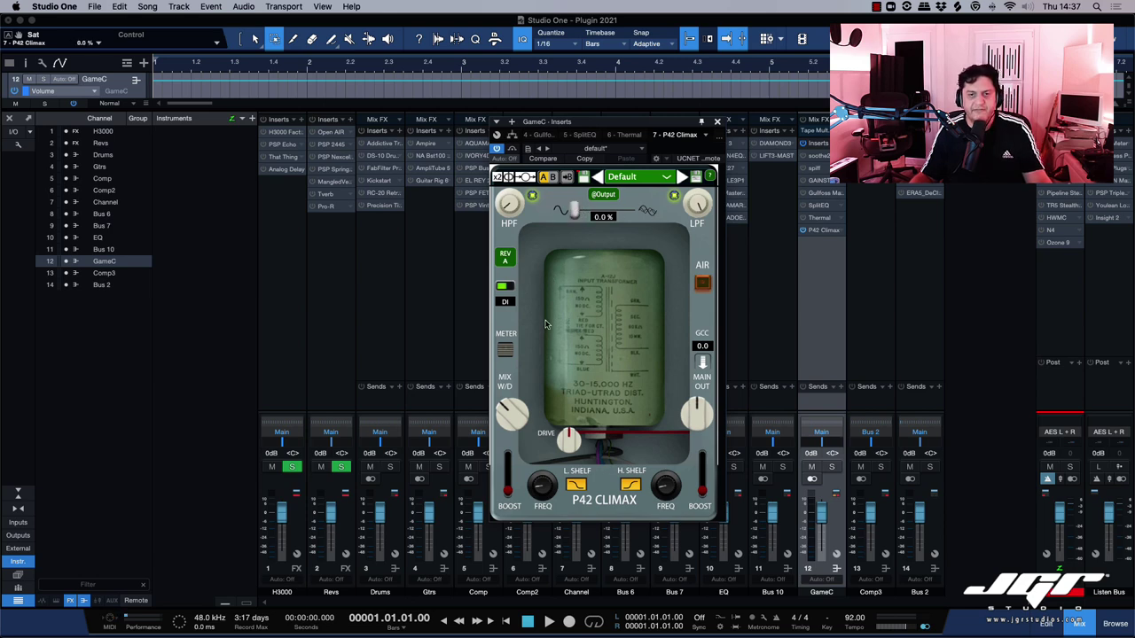
pyautogui.click(515, 418)
pyautogui.moveTo(515, 433)
pyautogui.mouseDown()
pyautogui.moveTo(523, 390)
pyautogui.moveTo(520, 439)
pyautogui.mouseUp()
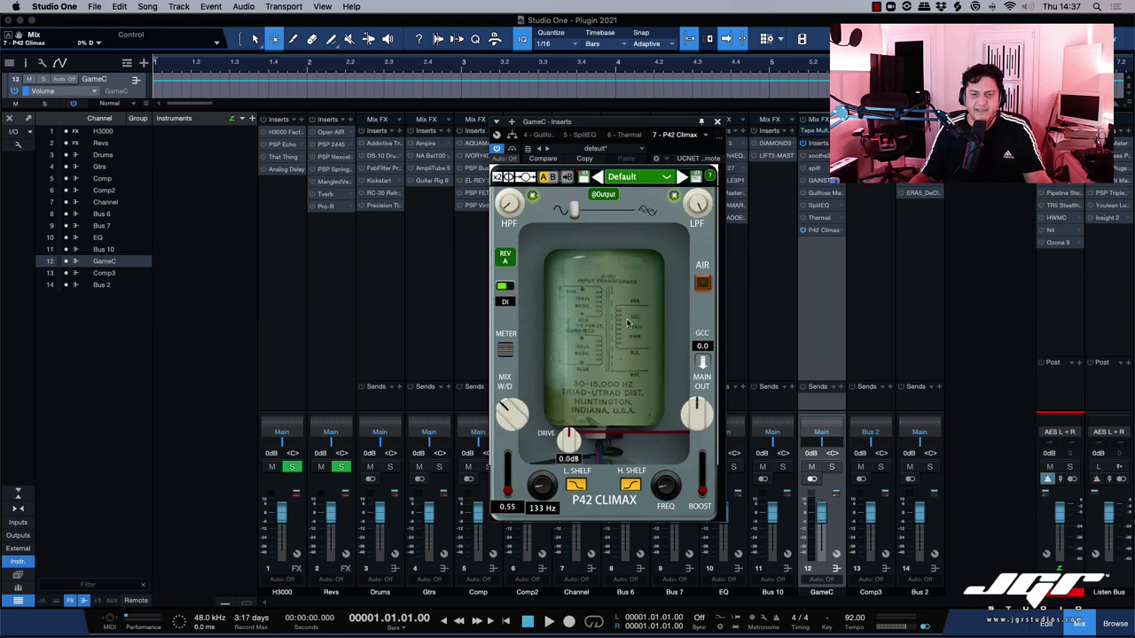
pyautogui.moveTo(685, 206)
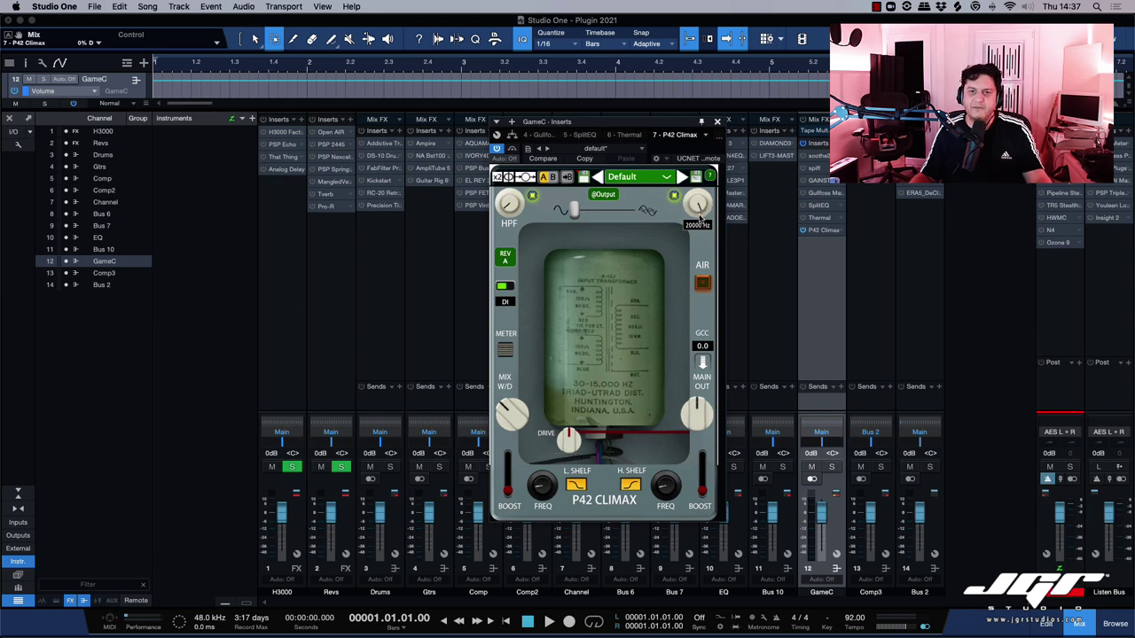
pyautogui.click(702, 284)
pyautogui.click(704, 284)
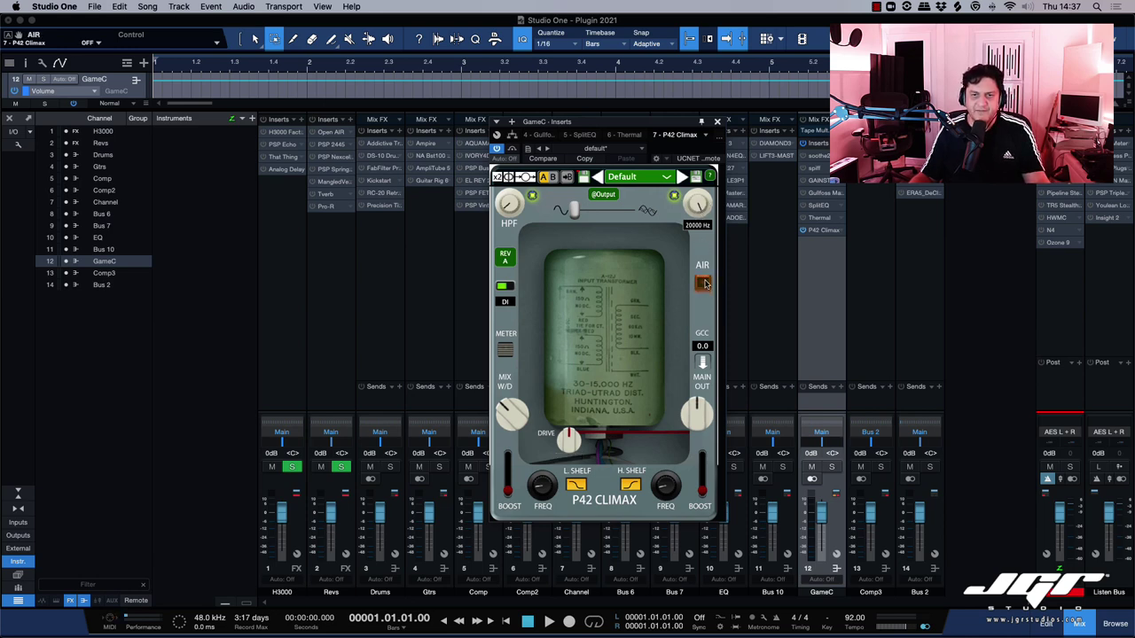
# - Open Unisum on Comp3 in a lower window position, expand its style-editing controls, and look through the preset list without loading one
pyautogui.doubleClick(870, 167)
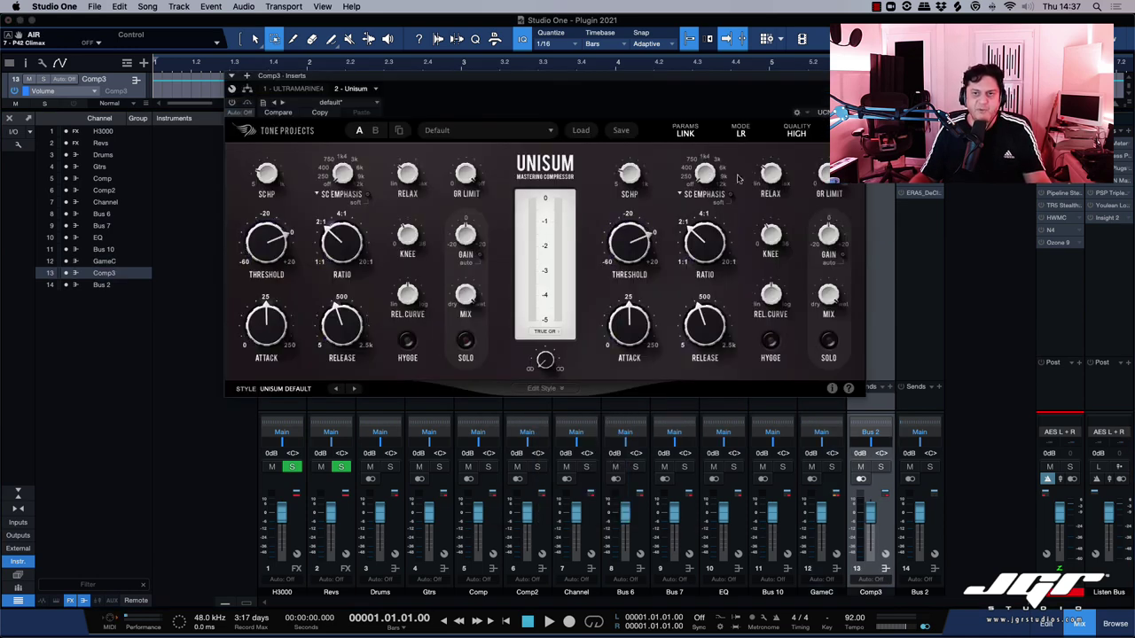
pyautogui.moveTo(709, 86); pyautogui.dragTo(735, 147)
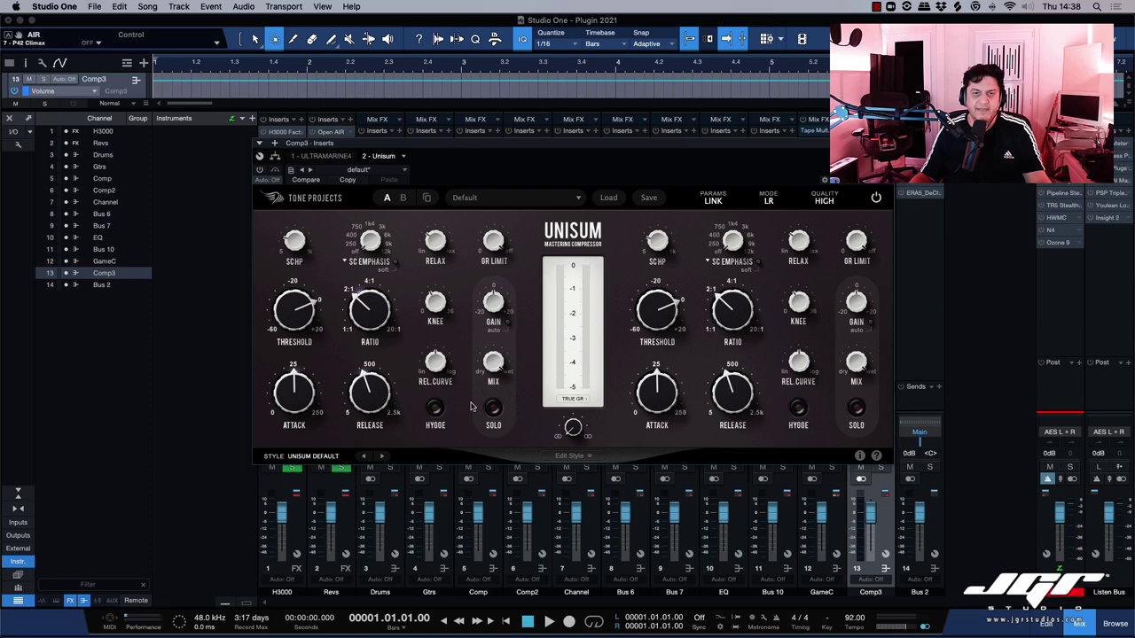
pyautogui.click(567, 457)
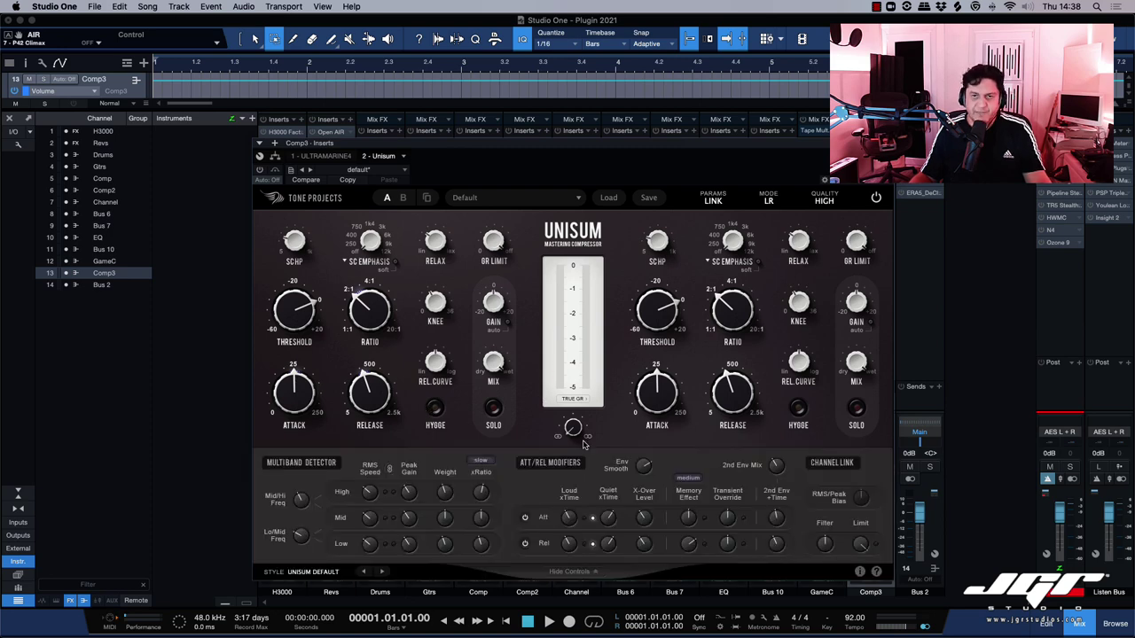
pyautogui.click(489, 201)
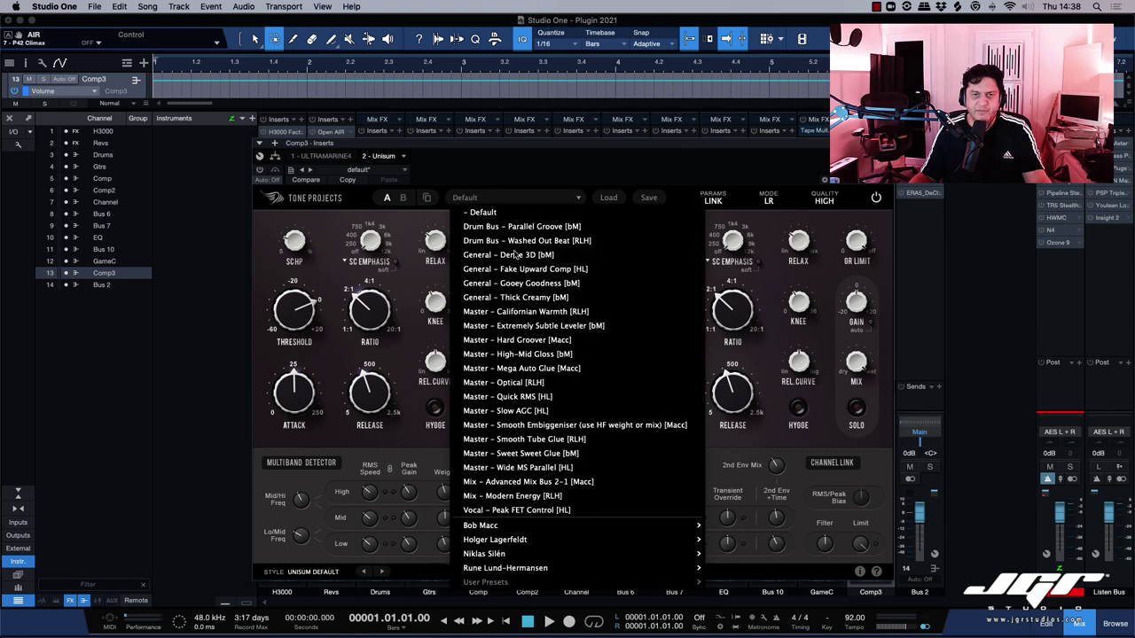
pyautogui.click(525, 172)
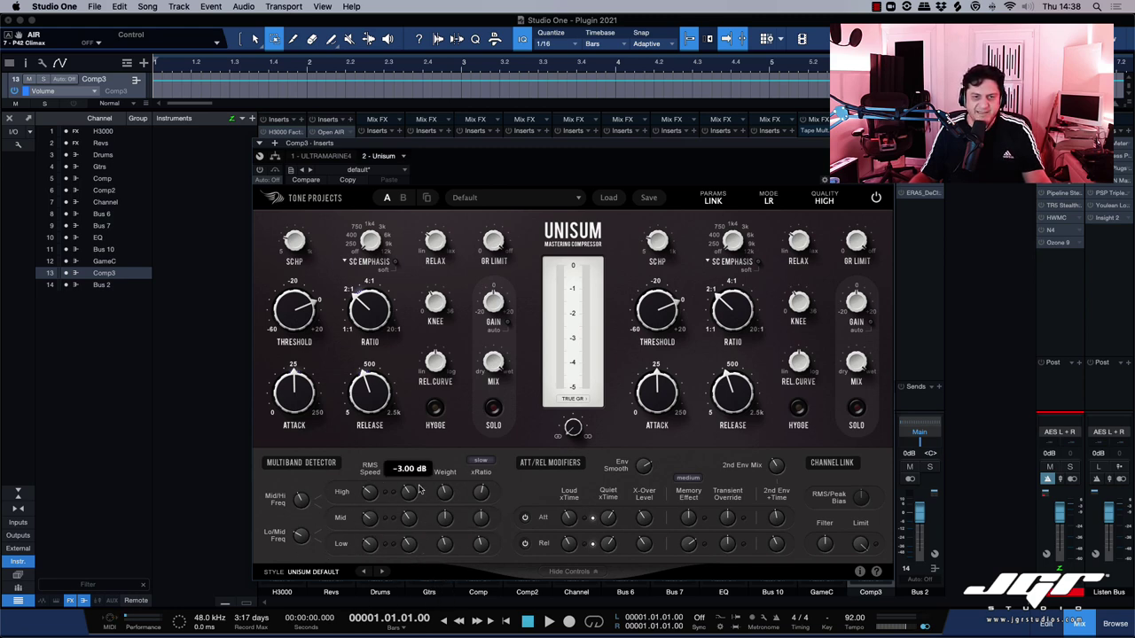
# - In Unisum, review the quality options while keeping HIGH, set the mode to MS, and close the plug-in window
pyautogui.click(824, 200)
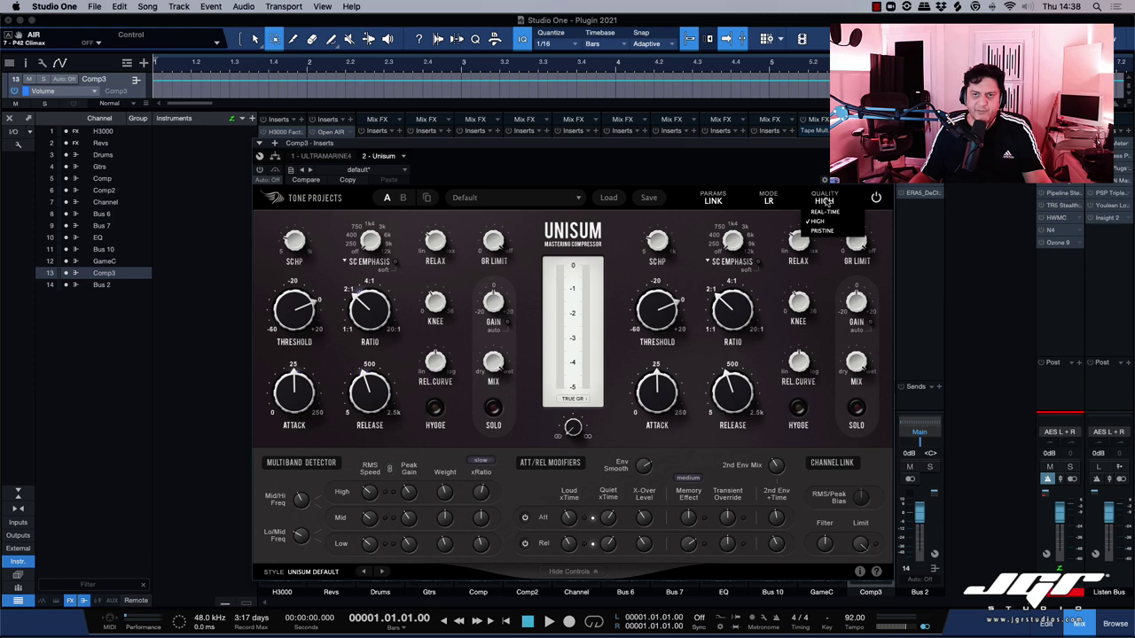
pyautogui.click(825, 202)
pyautogui.click(824, 203)
pyautogui.click(823, 204)
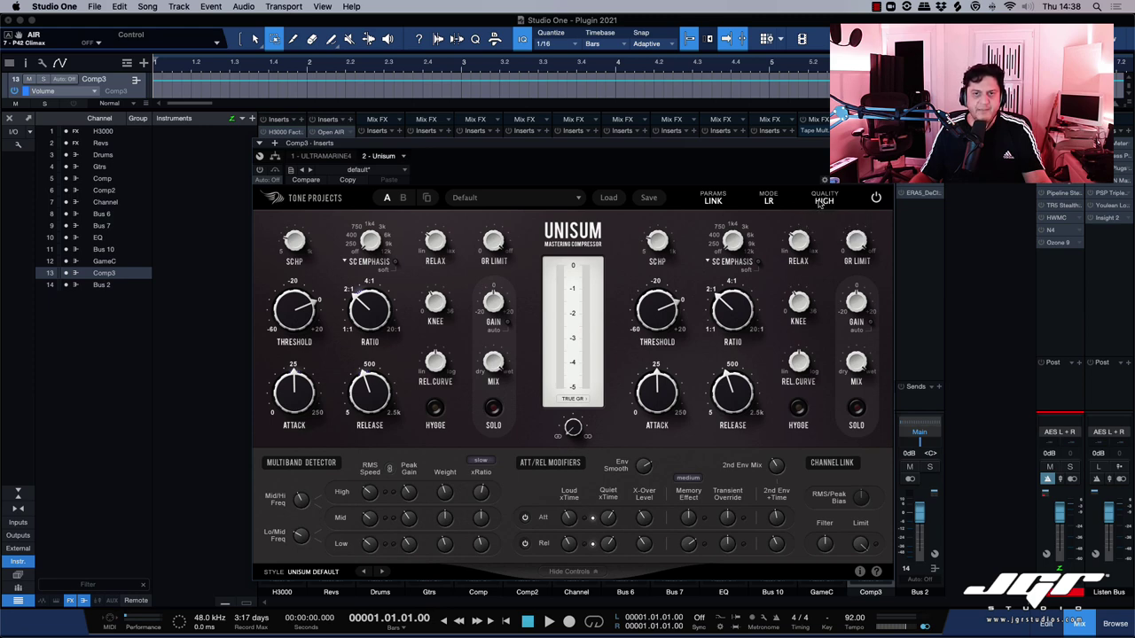
pyautogui.click(770, 200)
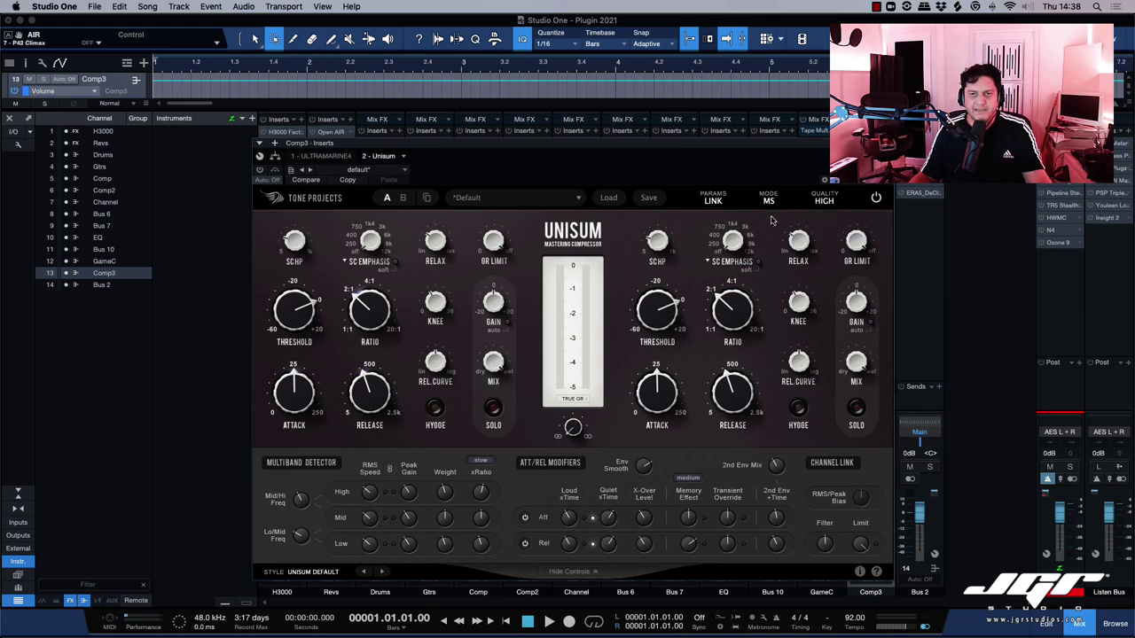
pyautogui.click(770, 204)
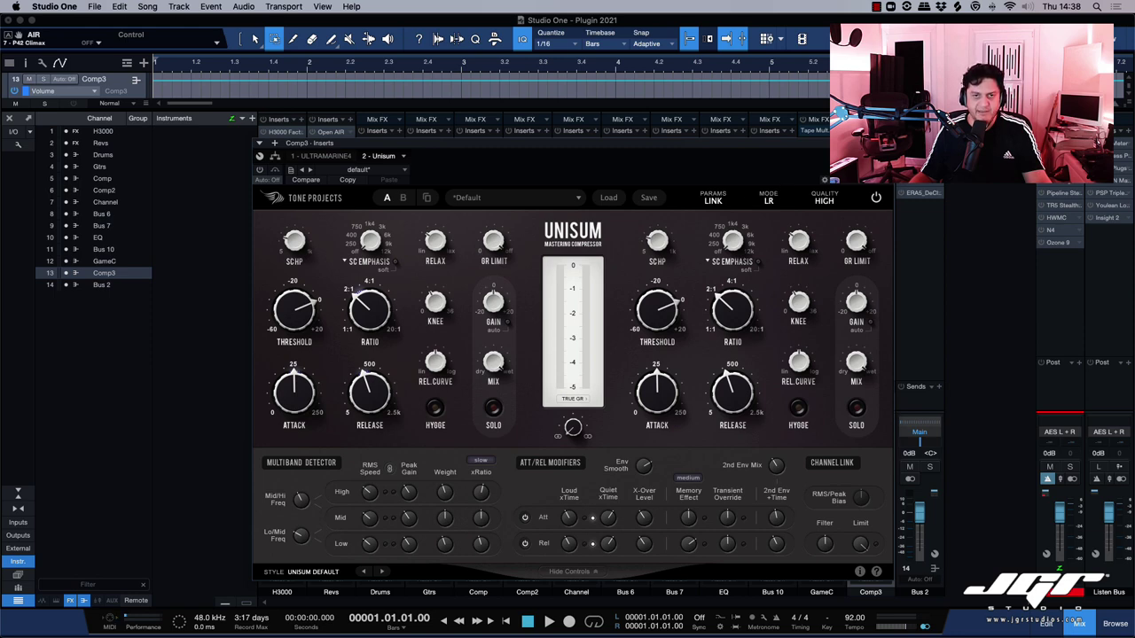
pyautogui.click(888, 143)
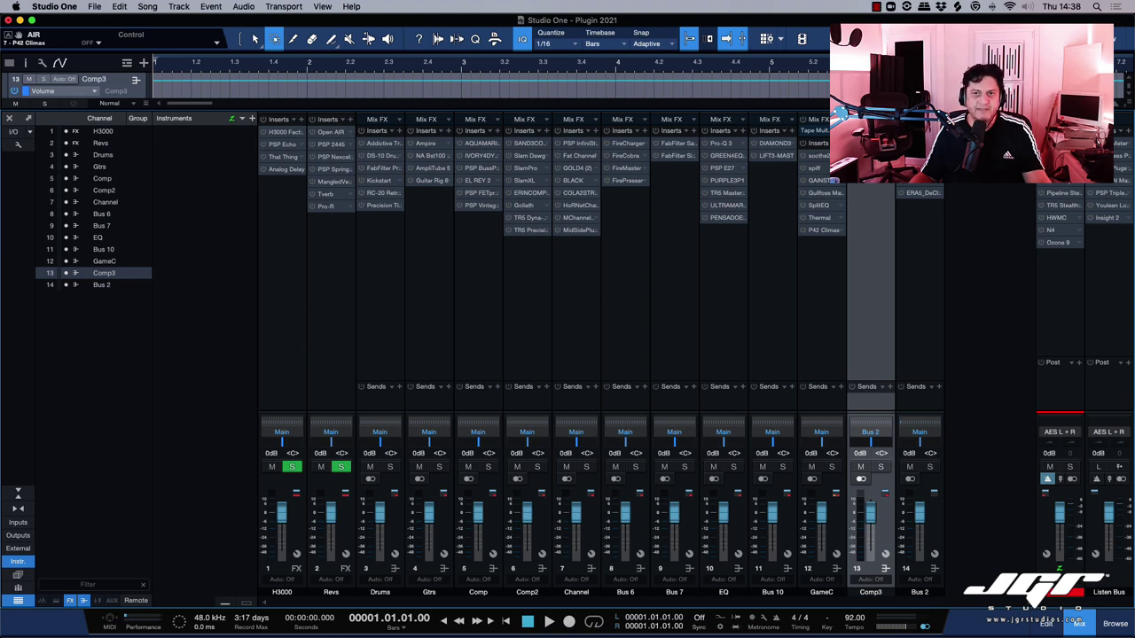
# - Open the Weiss Deess insert on Bus 2 and move its window toward the middle of the mixer
pyautogui.doubleClick(920, 143)
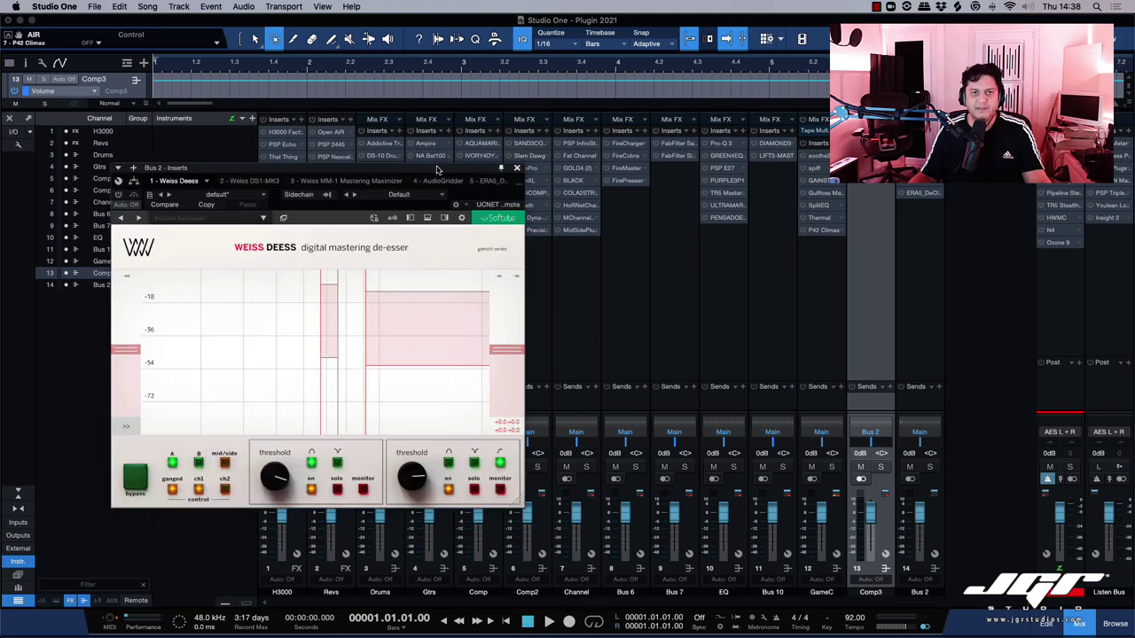
pyautogui.moveTo(438, 168); pyautogui.dragTo(610, 171)
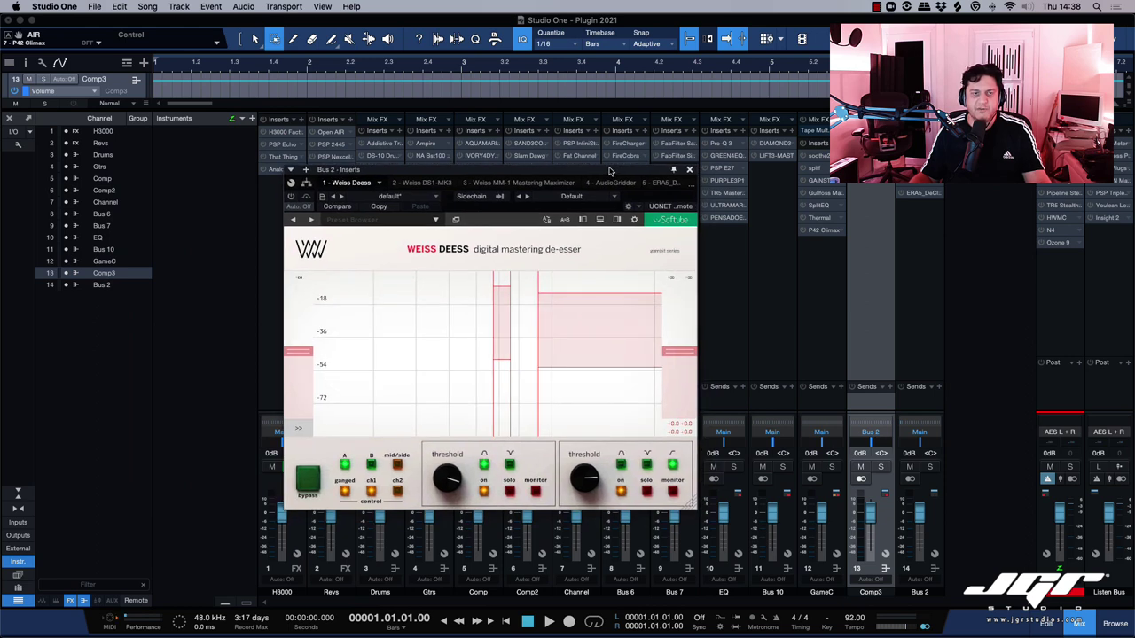
pyautogui.moveTo(653, 173); pyautogui.dragTo(656, 170)
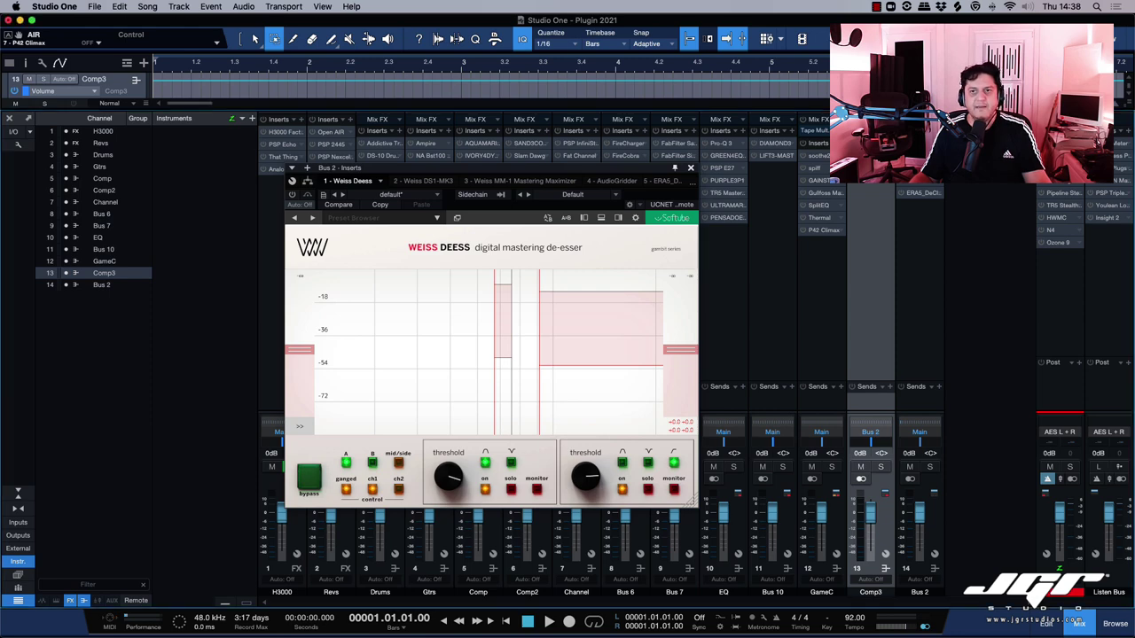
# - Show Weiss DS1-MK3 on Bus 2, set its dithering to 24 bits in the options page, and close that page
pyautogui.click(428, 180)
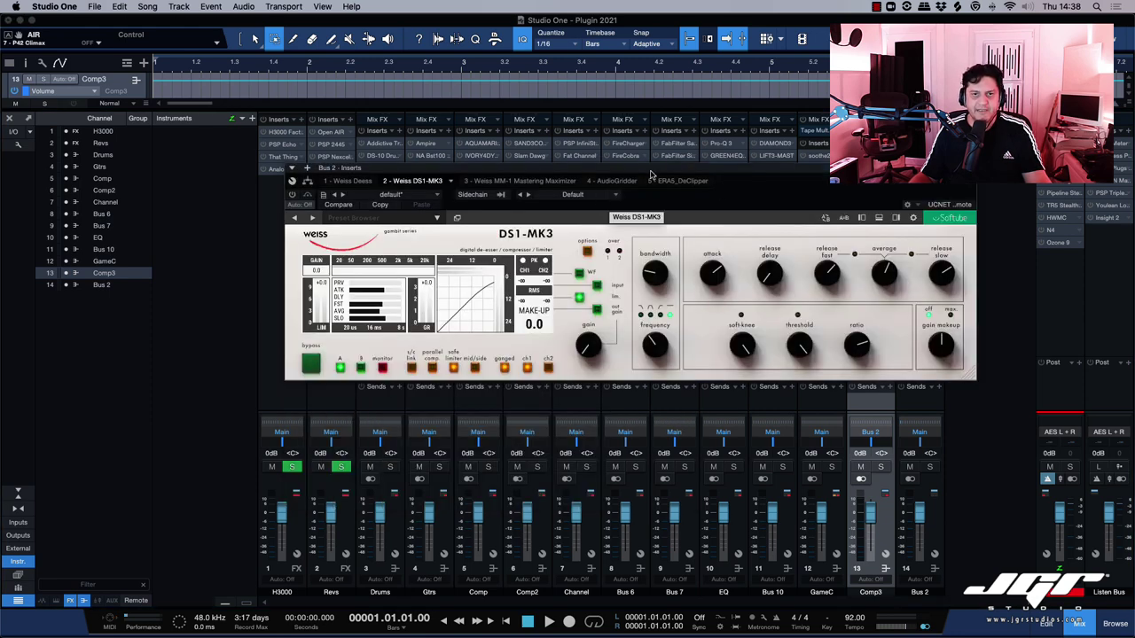
pyautogui.moveTo(576, 185); pyautogui.dragTo(521, 196)
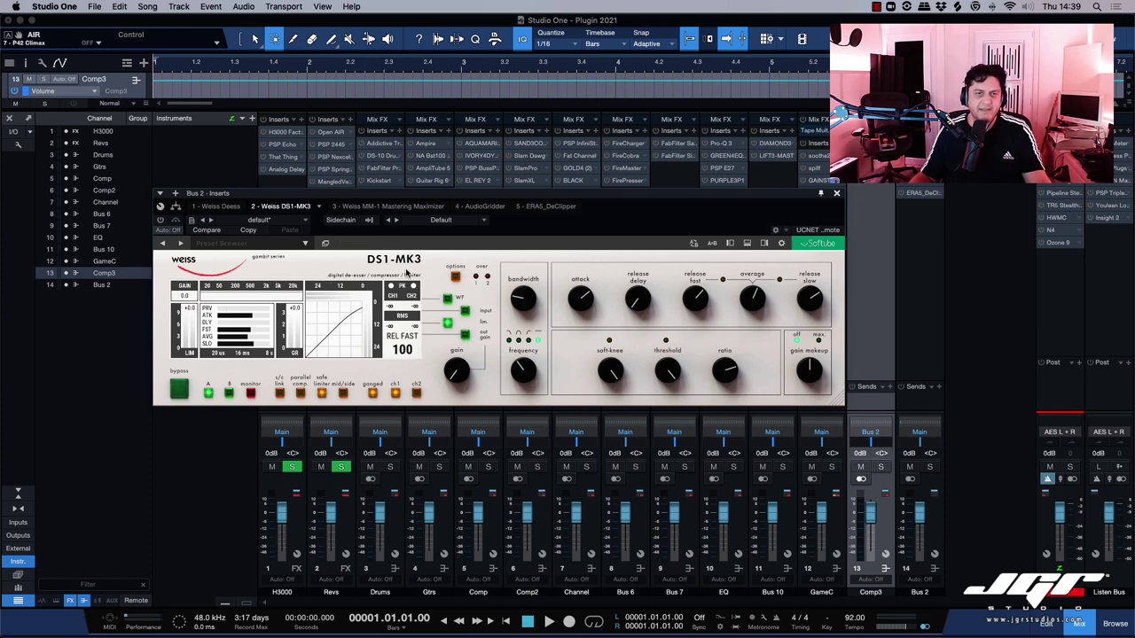
pyautogui.click(455, 276)
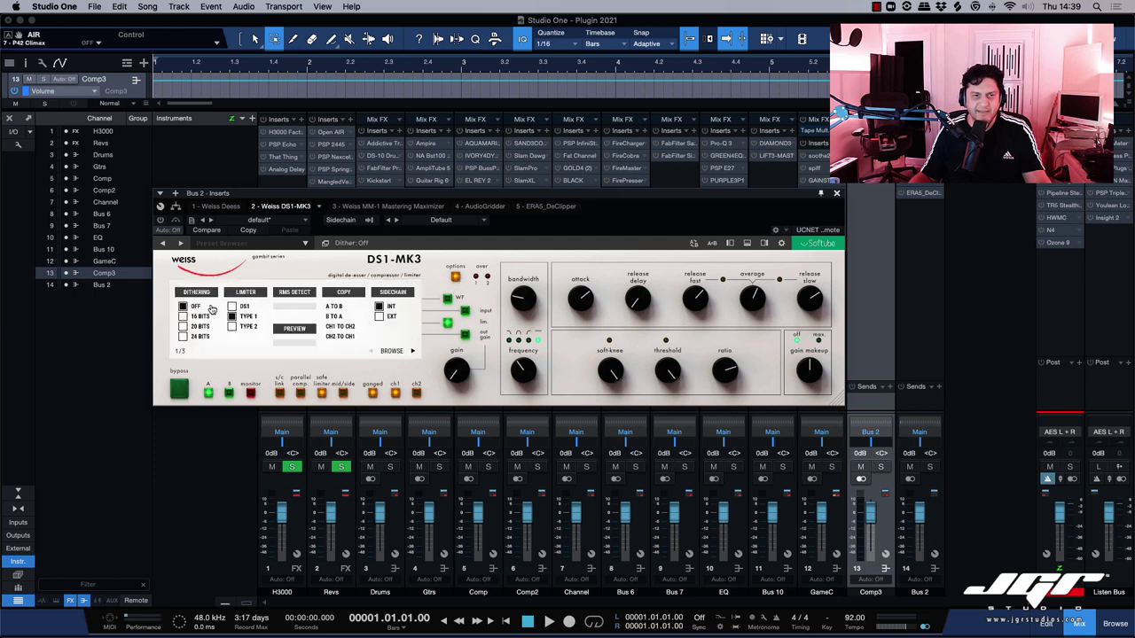
pyautogui.click(183, 337)
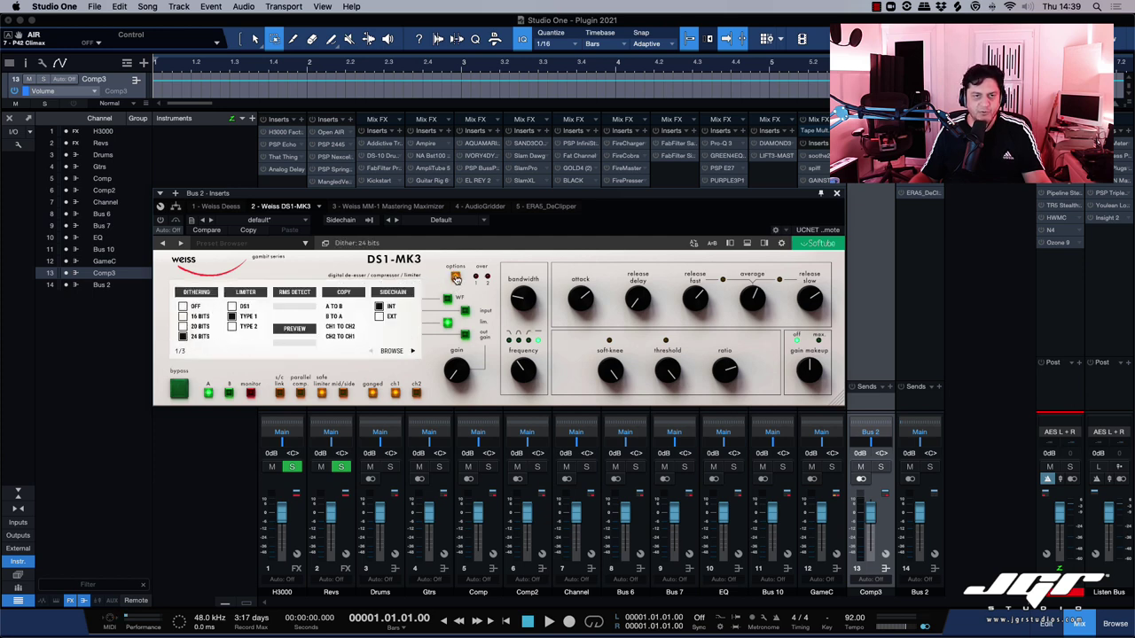
pyautogui.click(456, 278)
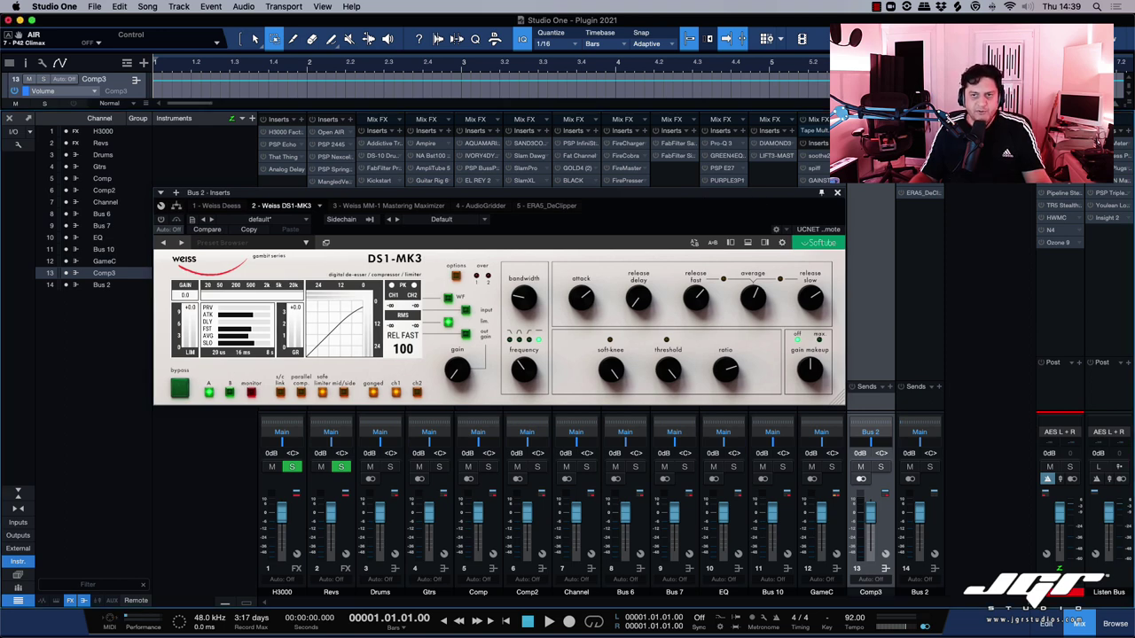
# - Show the Weiss MM-1 Mastering Maximizer on Bus 2 with its window moved over the mixer, and set its style to Transparent
pyautogui.click(389, 206)
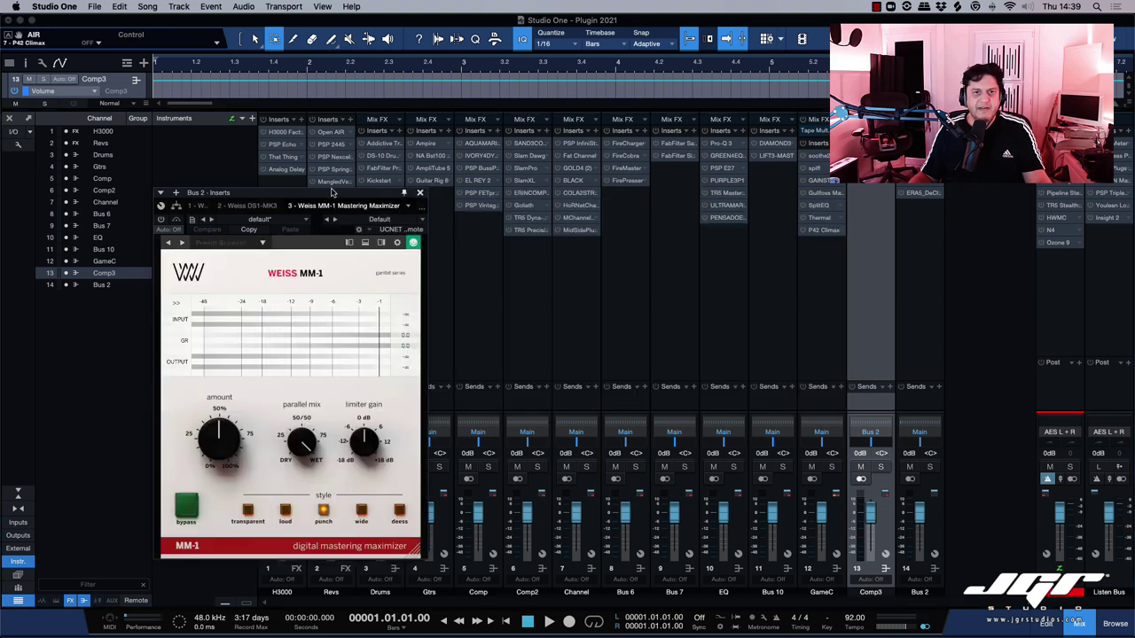
pyautogui.moveTo(334, 192); pyautogui.dragTo(604, 168)
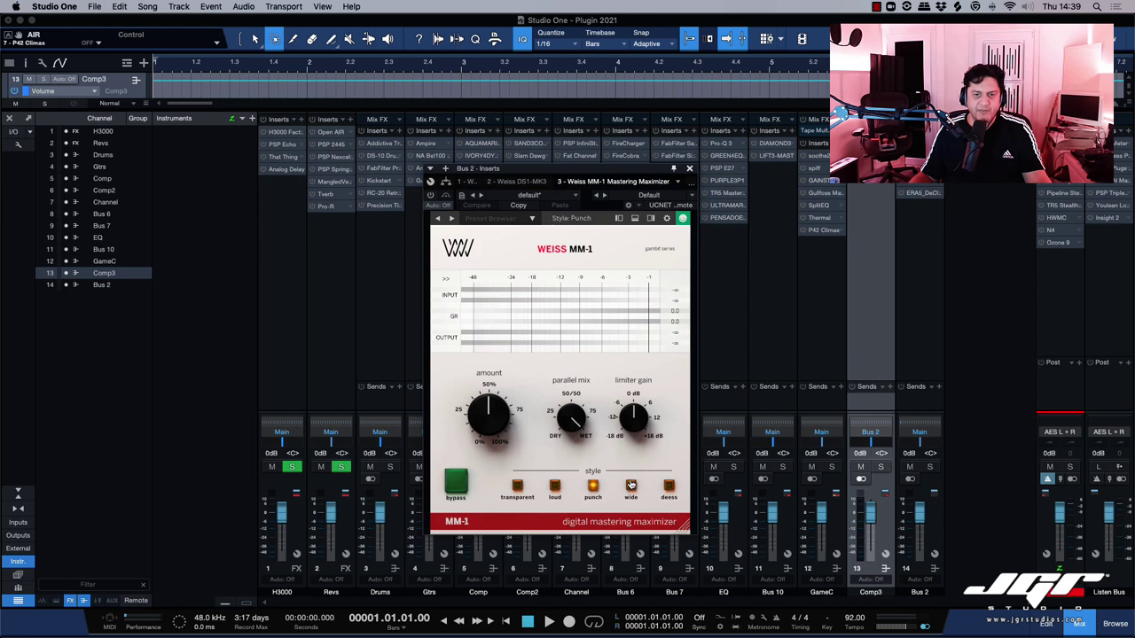
pyautogui.click(517, 485)
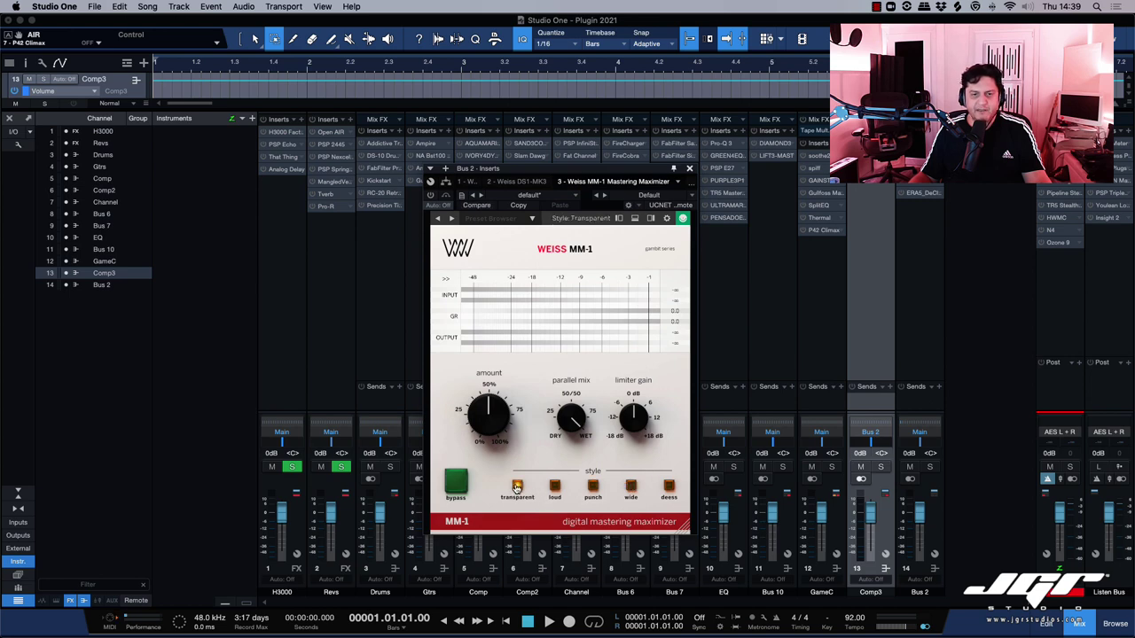
pyautogui.click(668, 486)
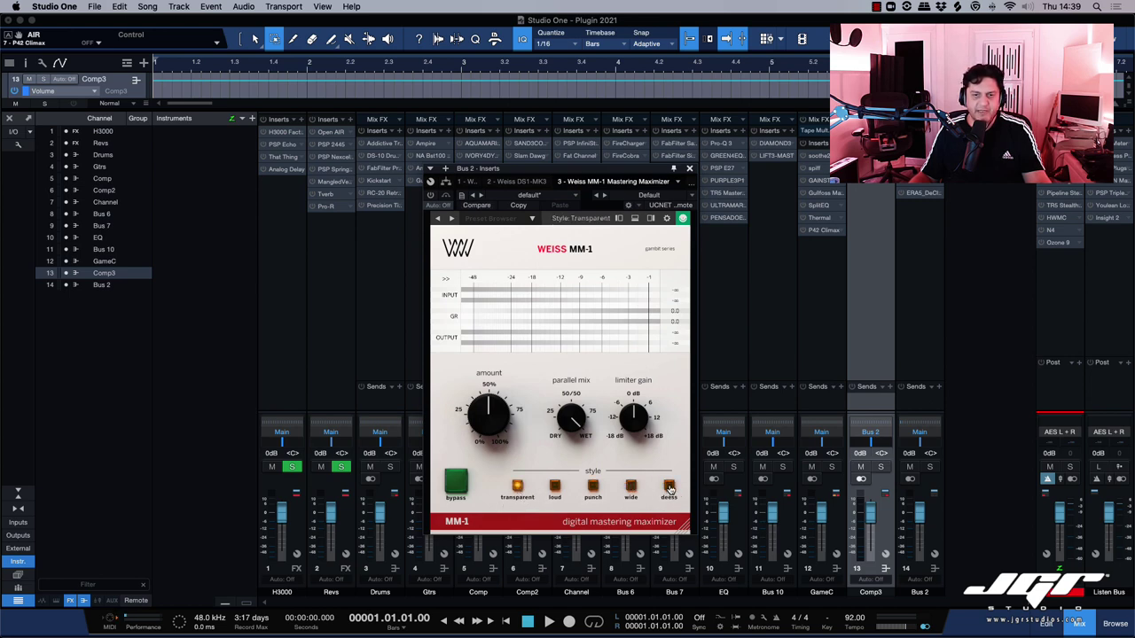
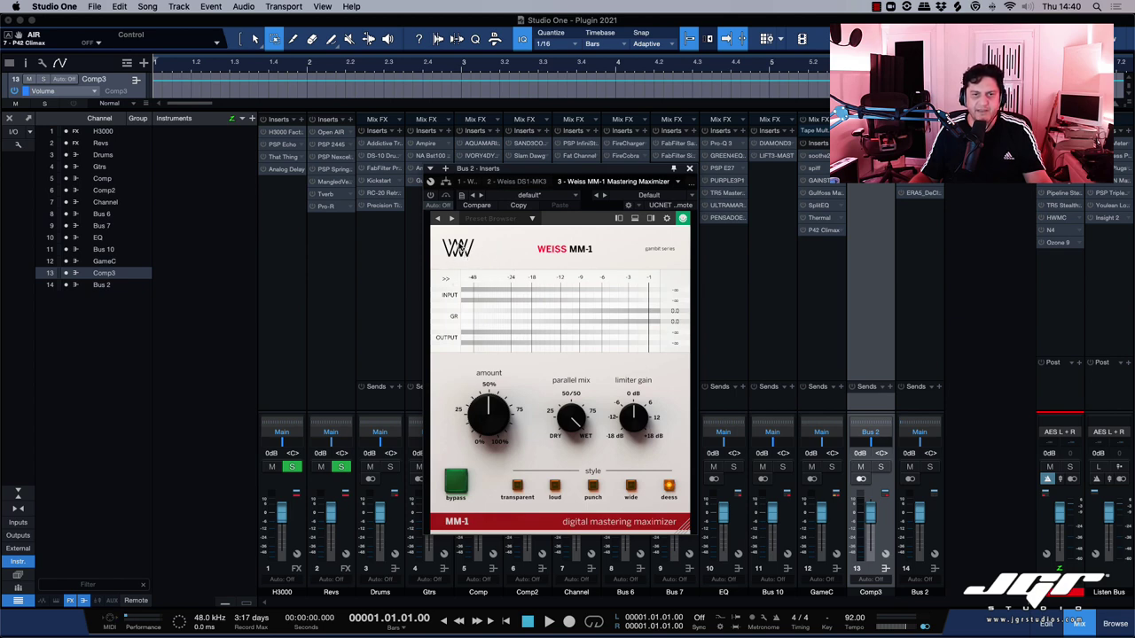
# - Look through the metering mode options of the Weiss MM-1 and return to the level meter display
pyautogui.click(446, 279)
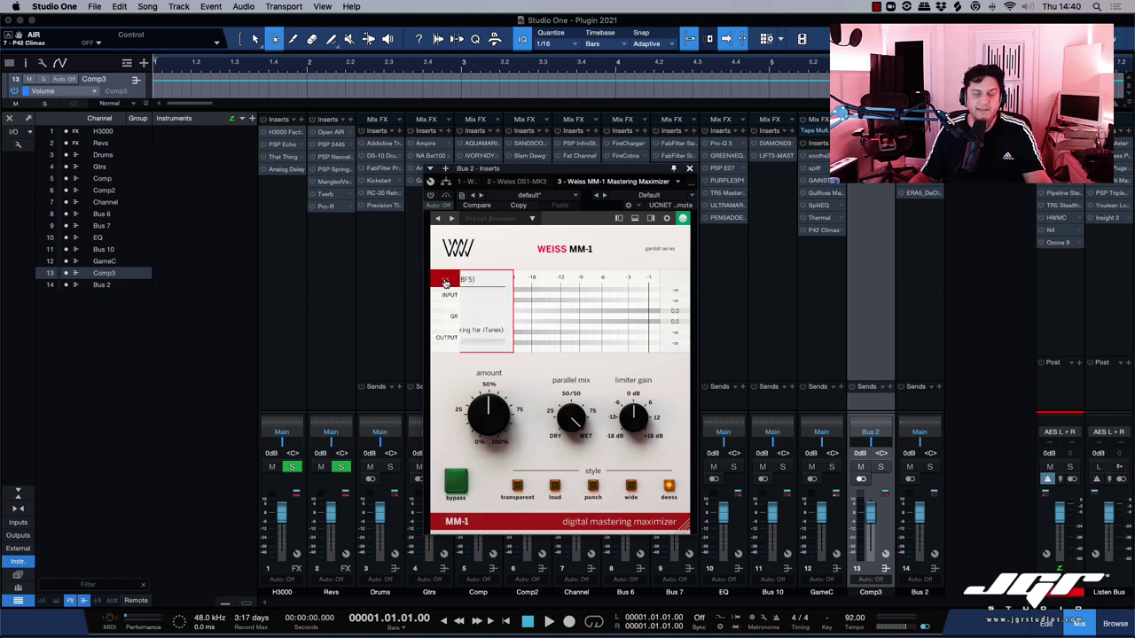
pyautogui.click(446, 281)
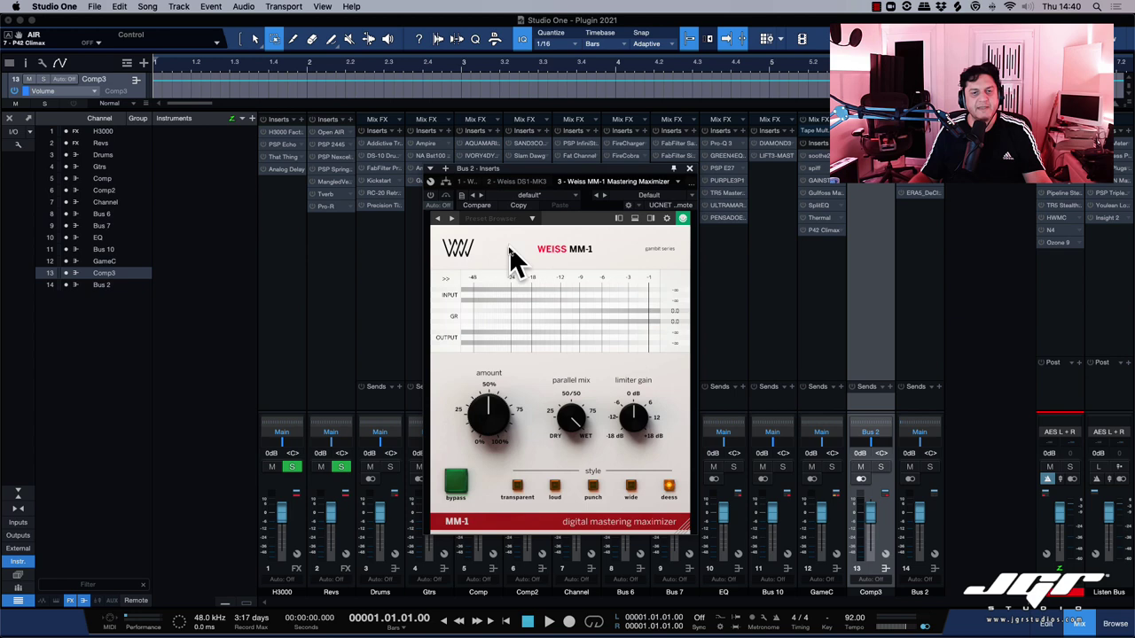
pyautogui.click(441, 282)
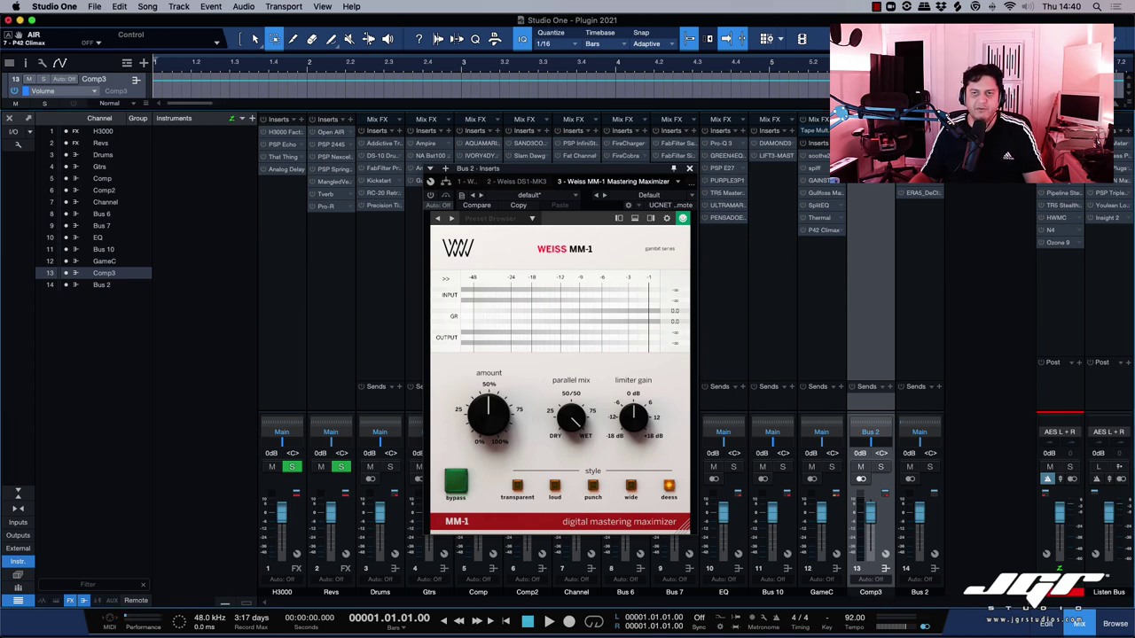
# - Show the AudioGridder insert on Bus 2 with its window moved over the mixer, and close it
pyautogui.click(518, 182)
pyautogui.doubleClick(920, 182)
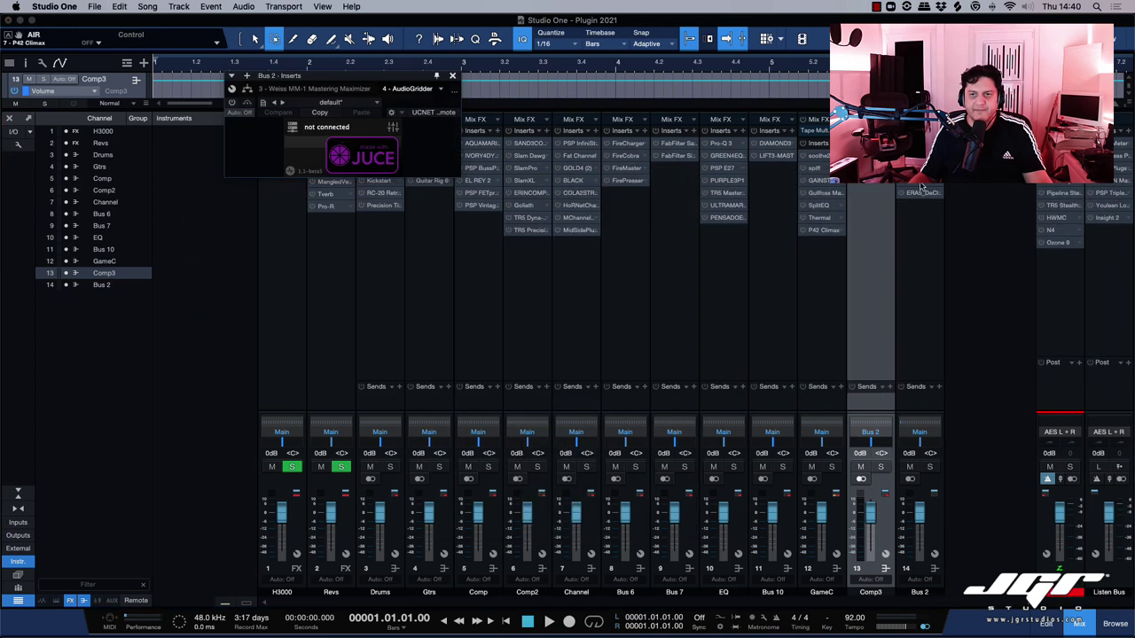
pyautogui.moveTo(414, 70); pyautogui.dragTo(460, 144)
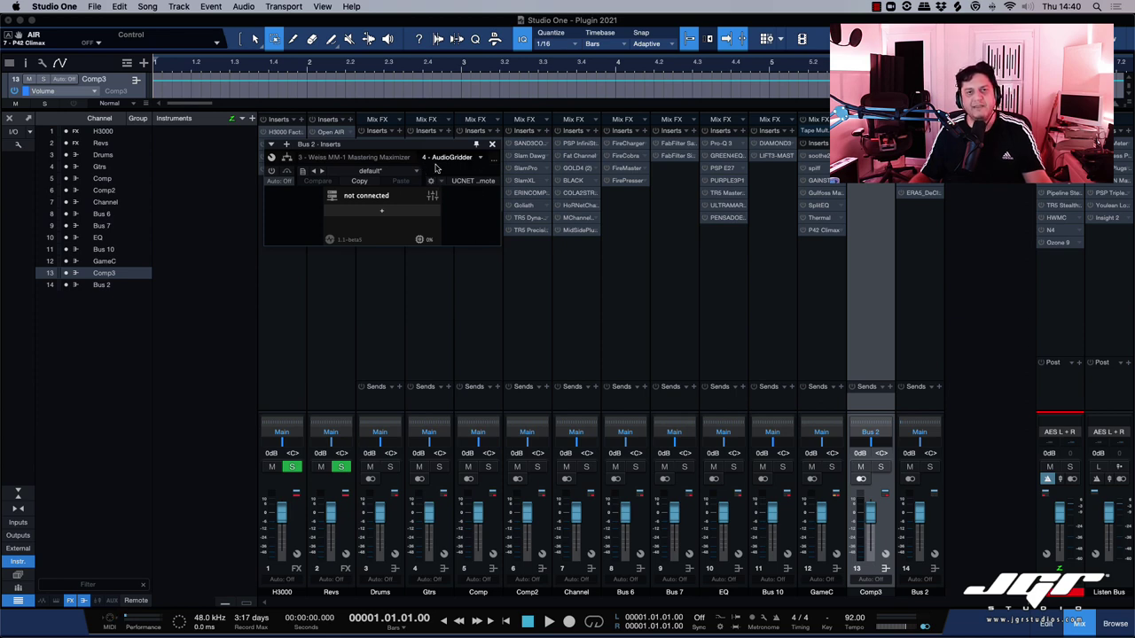
pyautogui.click(493, 144)
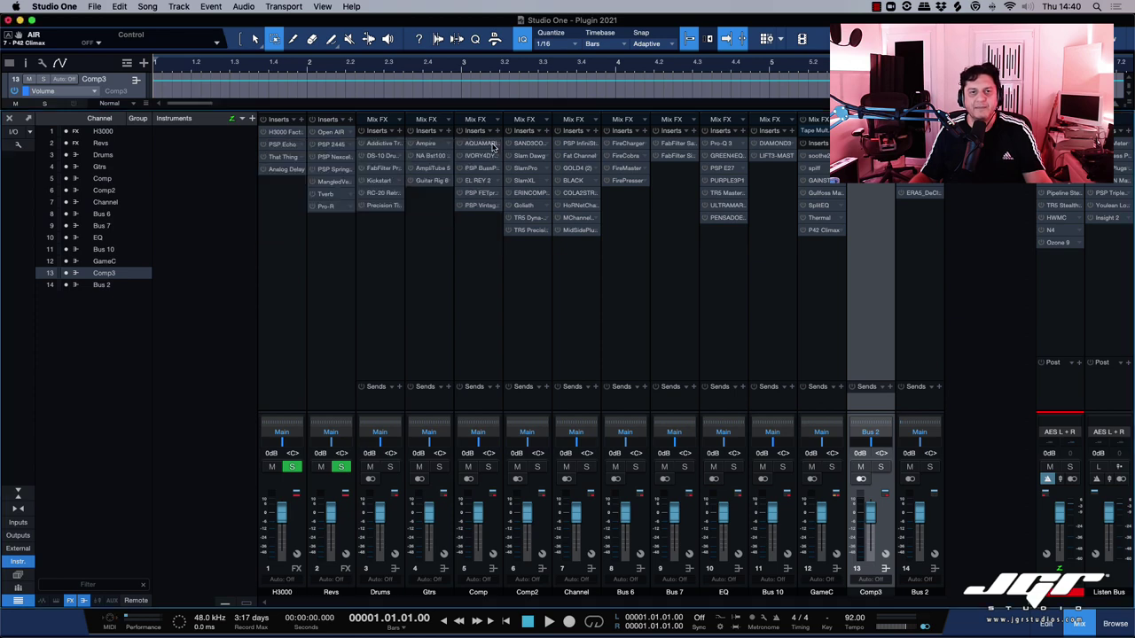
# - Show the ERA5 De-Clipper insert on Bus 2 with its window moved over the mixer, and close it
pyautogui.click(923, 193)
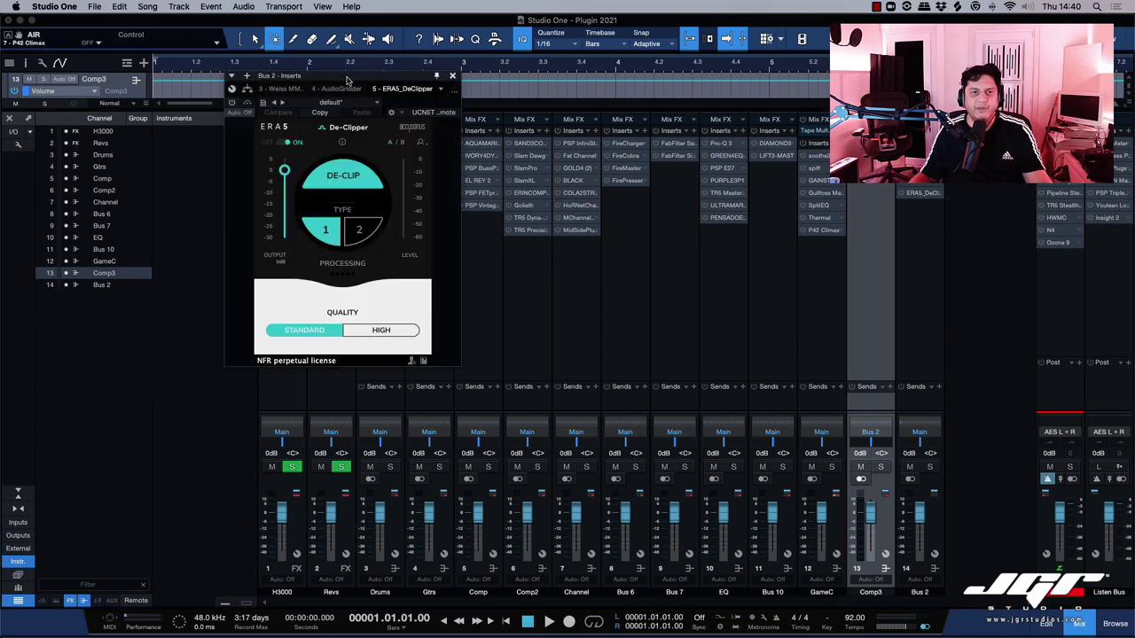
pyautogui.moveTo(347, 79); pyautogui.dragTo(386, 148)
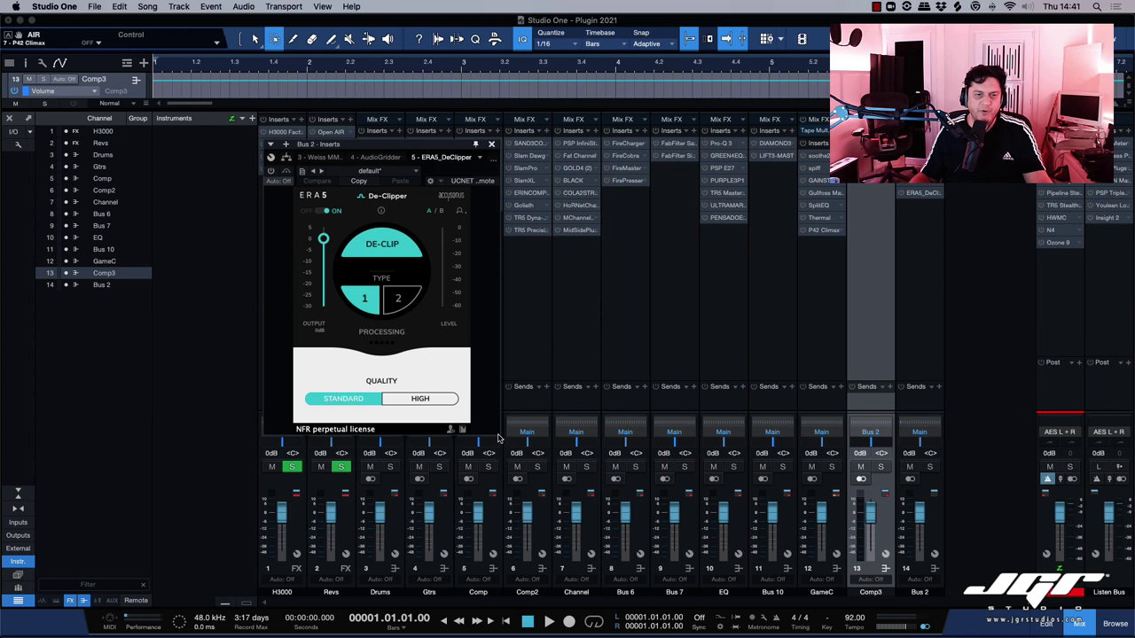
pyautogui.click(492, 145)
# - Browse the RX 7 and RX 9 audio repair modules available as inserts for Bus 2, and dismiss the list without adding any
pyautogui.click(931, 213)
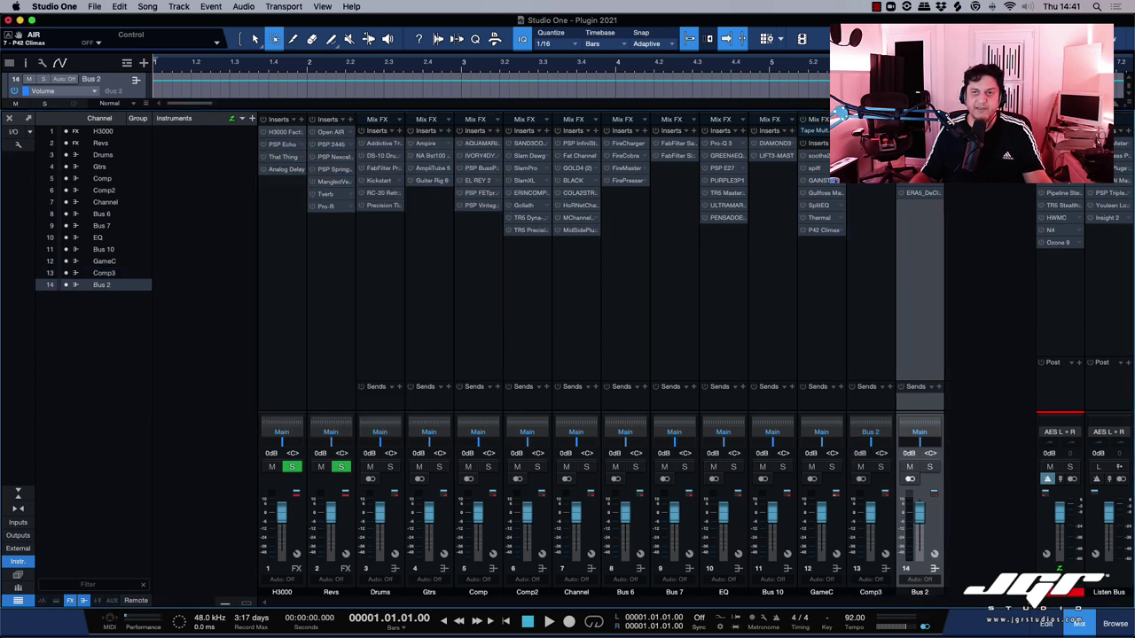
pyautogui.click(940, 131)
pyautogui.write('e')
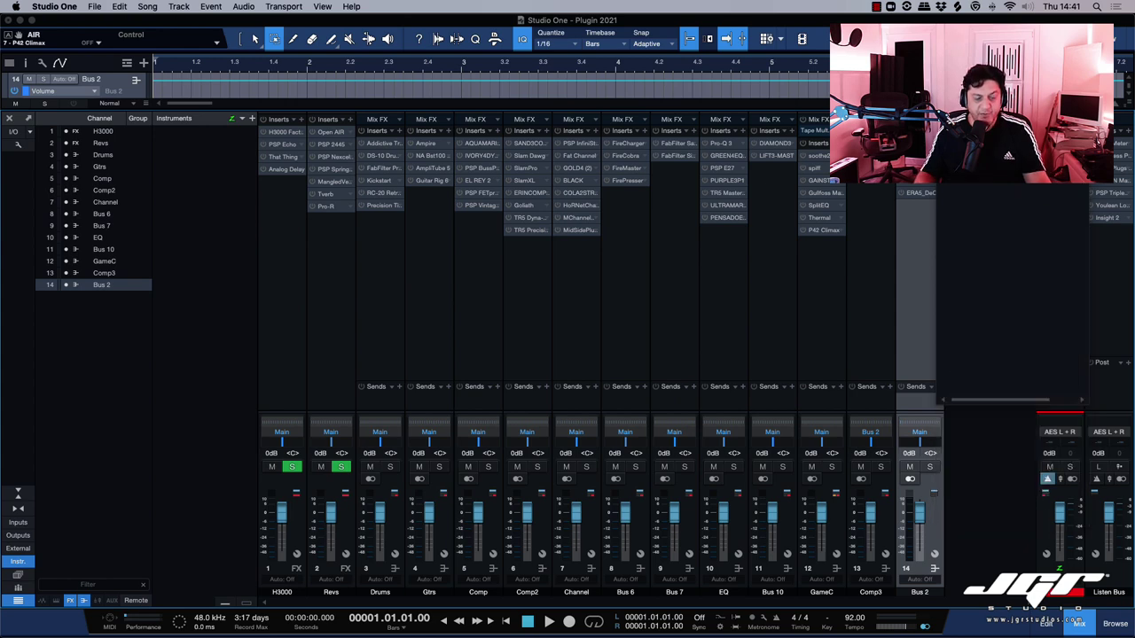
pyautogui.scroll(-5, 1008, 292)
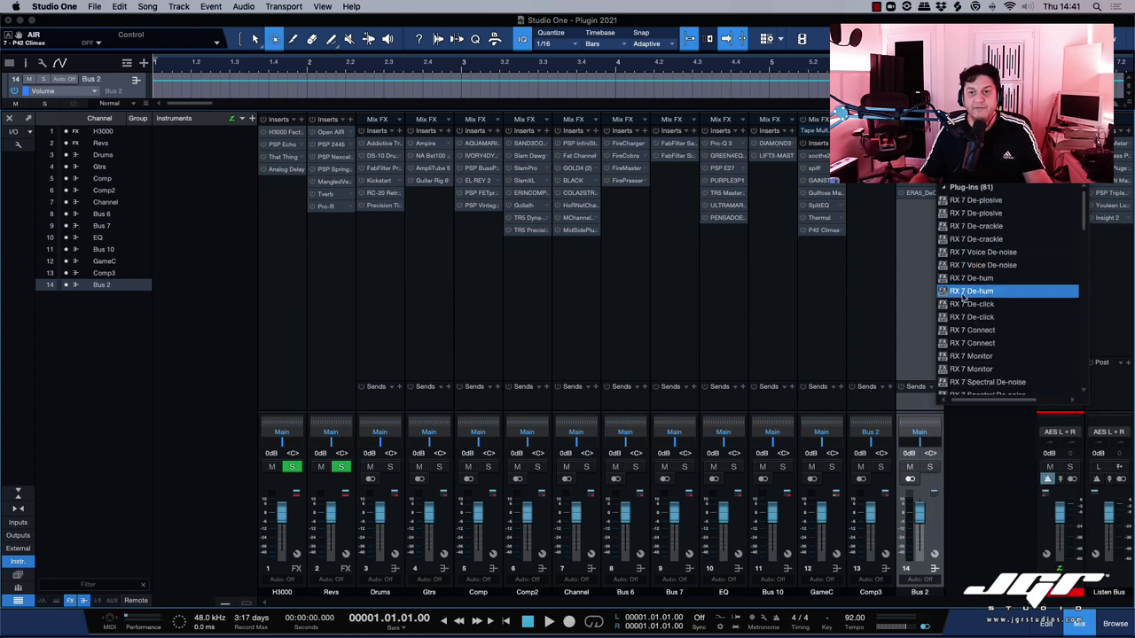
pyautogui.scroll(-5, 963, 298)
pyautogui.scroll(-5, 963, 298)
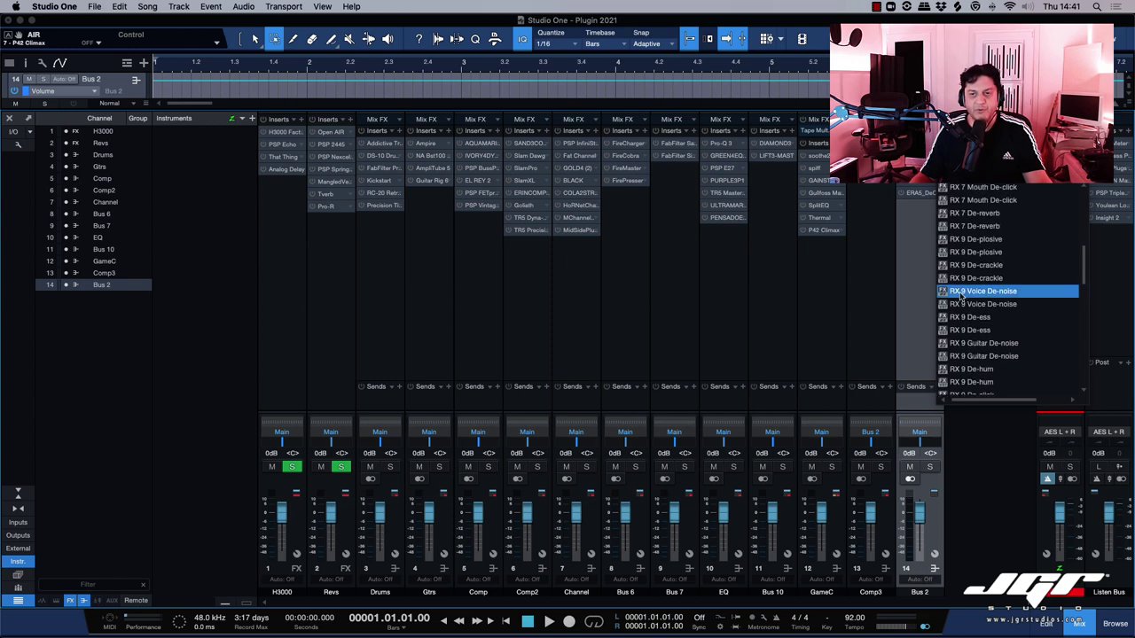
pyautogui.scroll(-5, 960, 297)
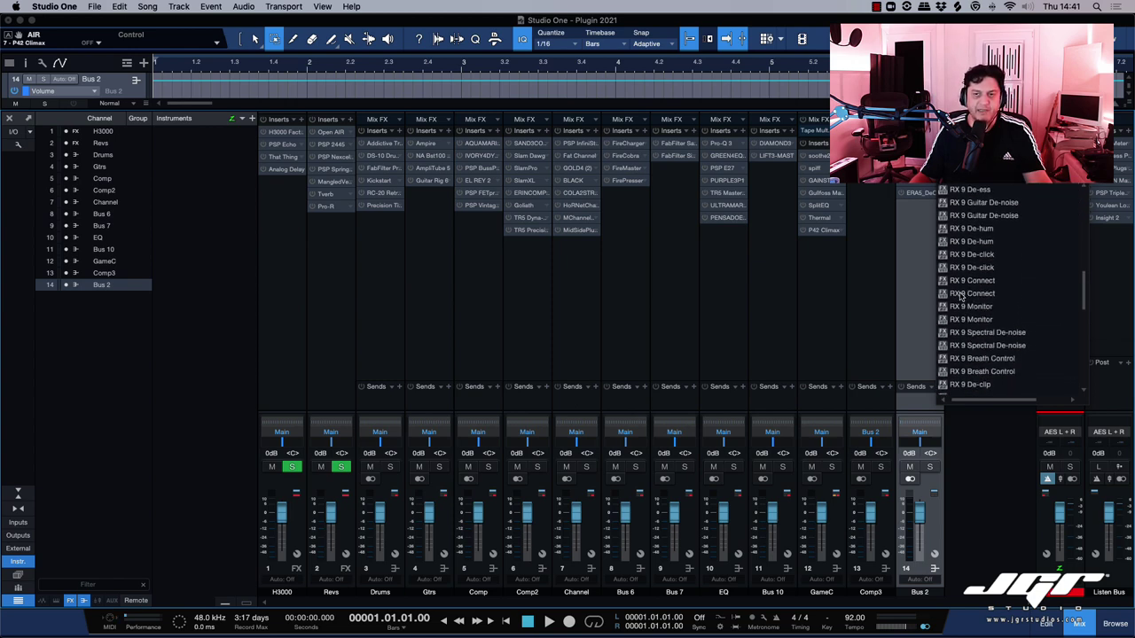
pyautogui.scroll(-4, 962, 291)
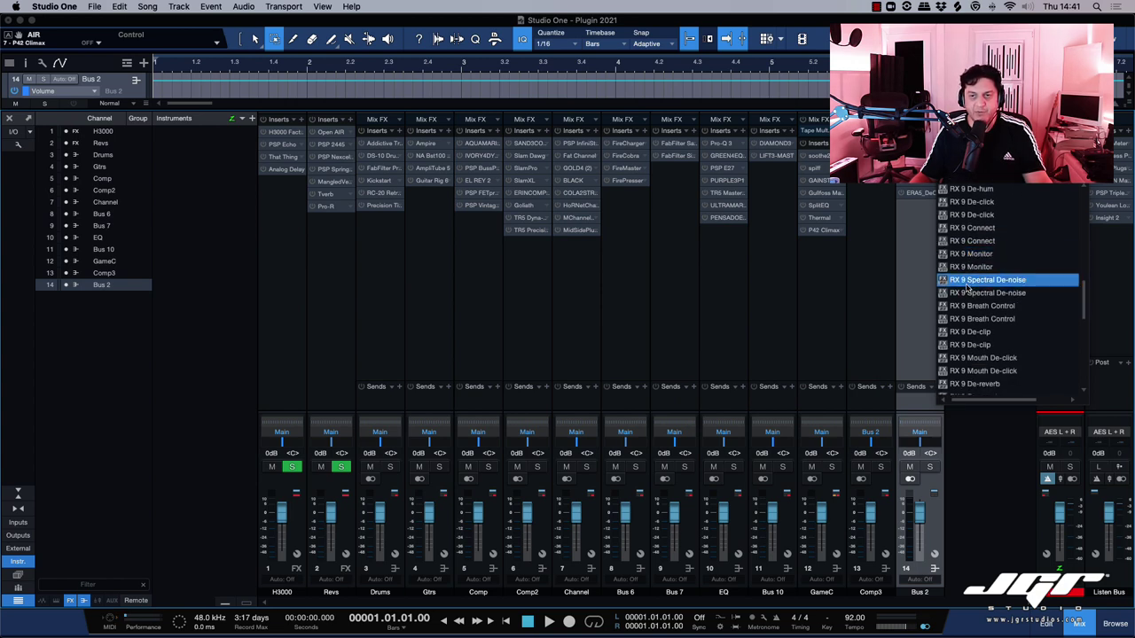
pyautogui.scroll(-2, 968, 288)
pyautogui.click(899, 277)
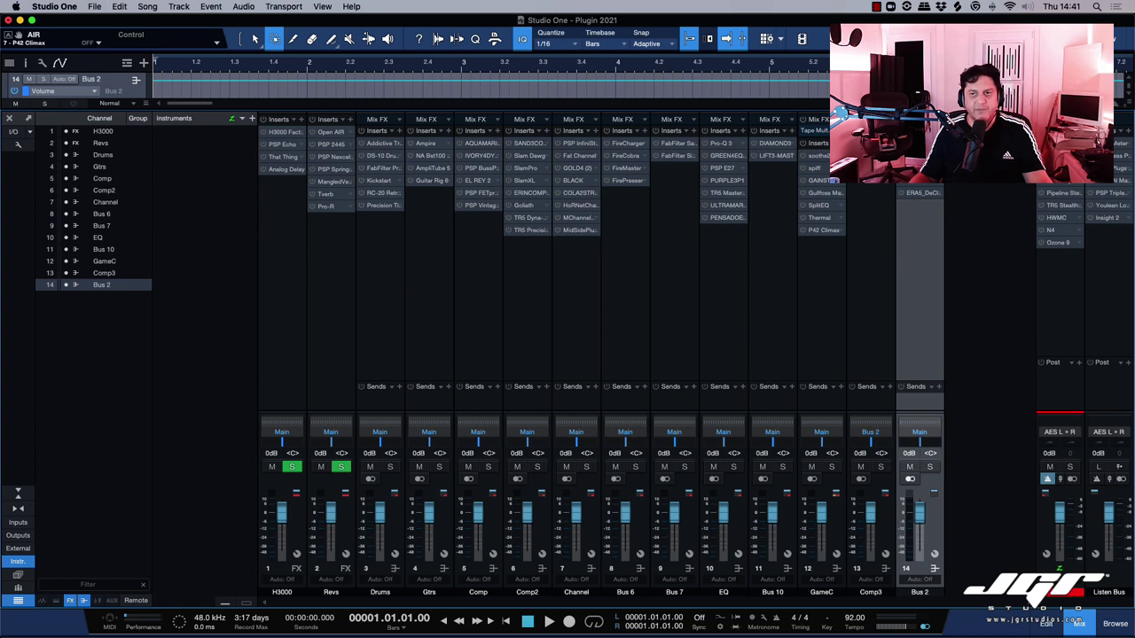
# - Open bx_XL V2 from the Main channel's inserts, move its window lower over the mixer, and toggle its Mono Maker on and off
pyautogui.doubleClick(1058, 155)
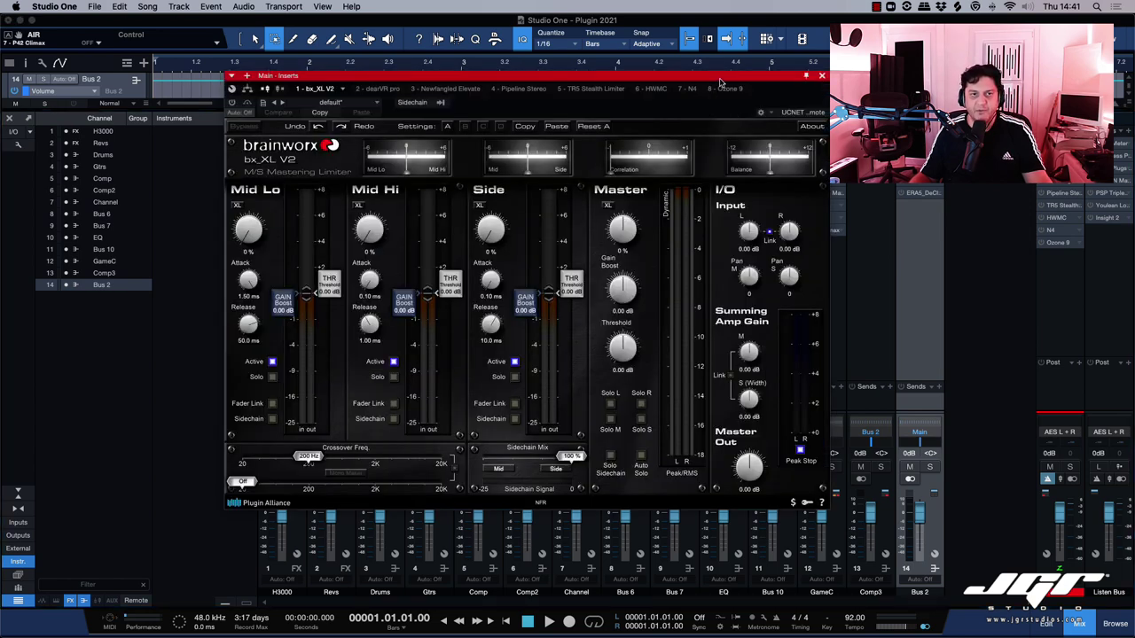
pyautogui.moveTo(720, 82); pyautogui.dragTo(745, 110)
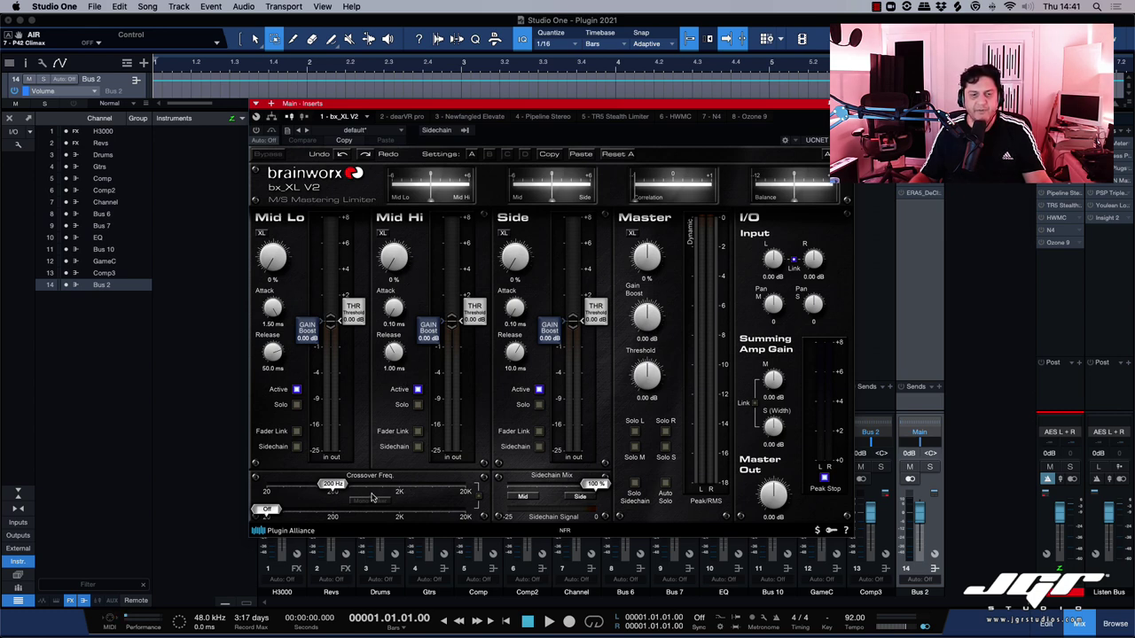
pyautogui.click(374, 504)
pyautogui.click(378, 505)
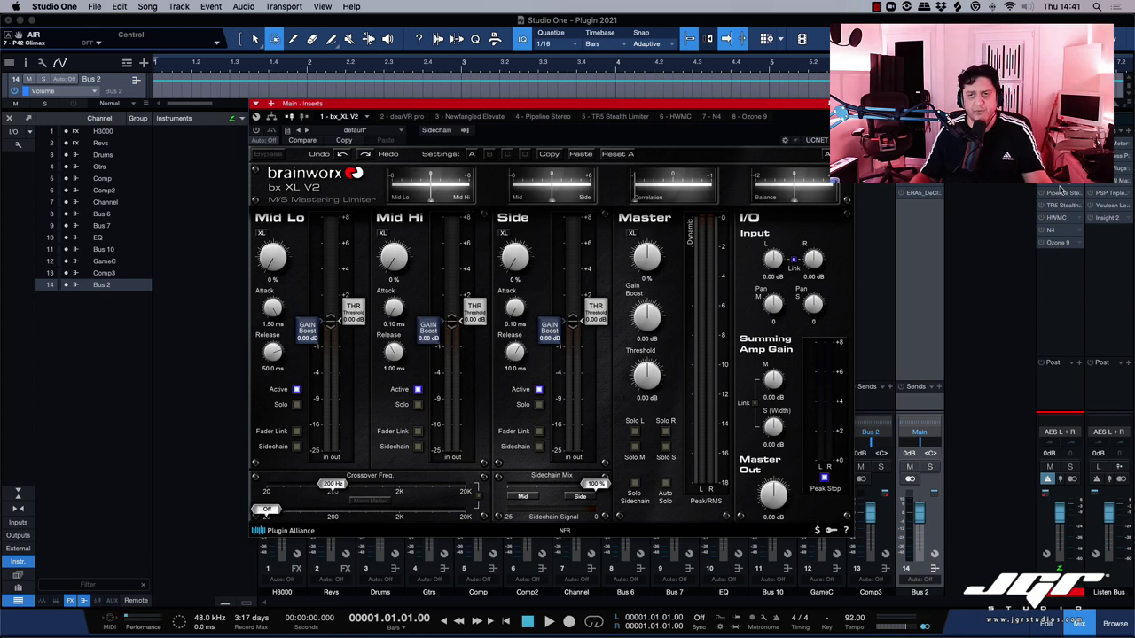
# - Show dearVR pro on the Main channel, move its window clear over the mixer, and check its output format options
pyautogui.click(399, 116)
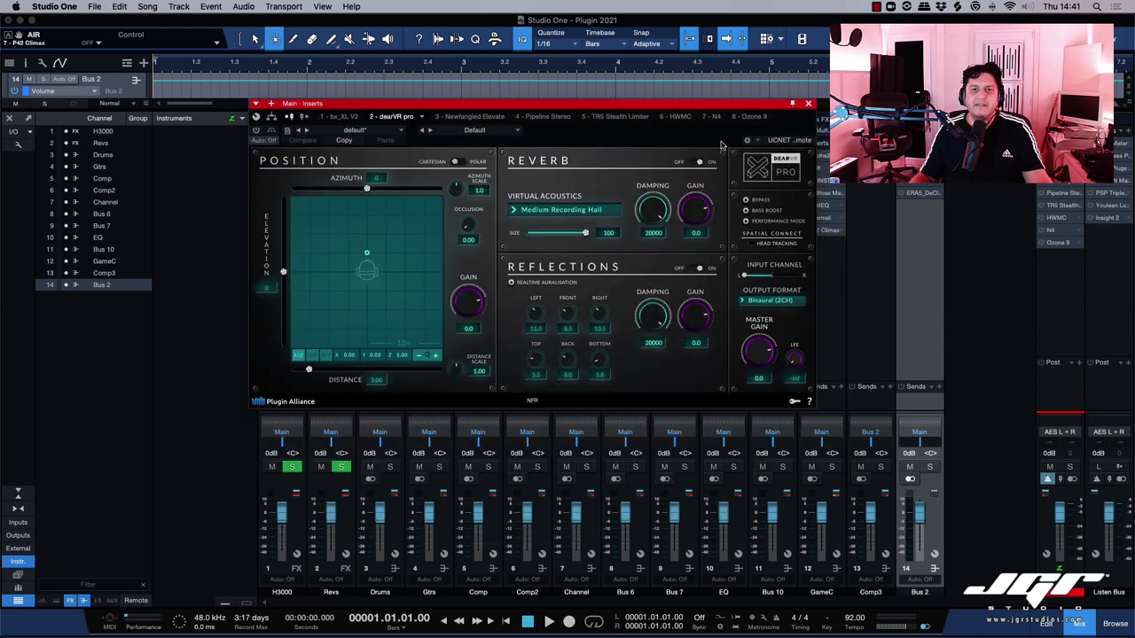
pyautogui.moveTo(707, 111); pyautogui.dragTo(684, 151)
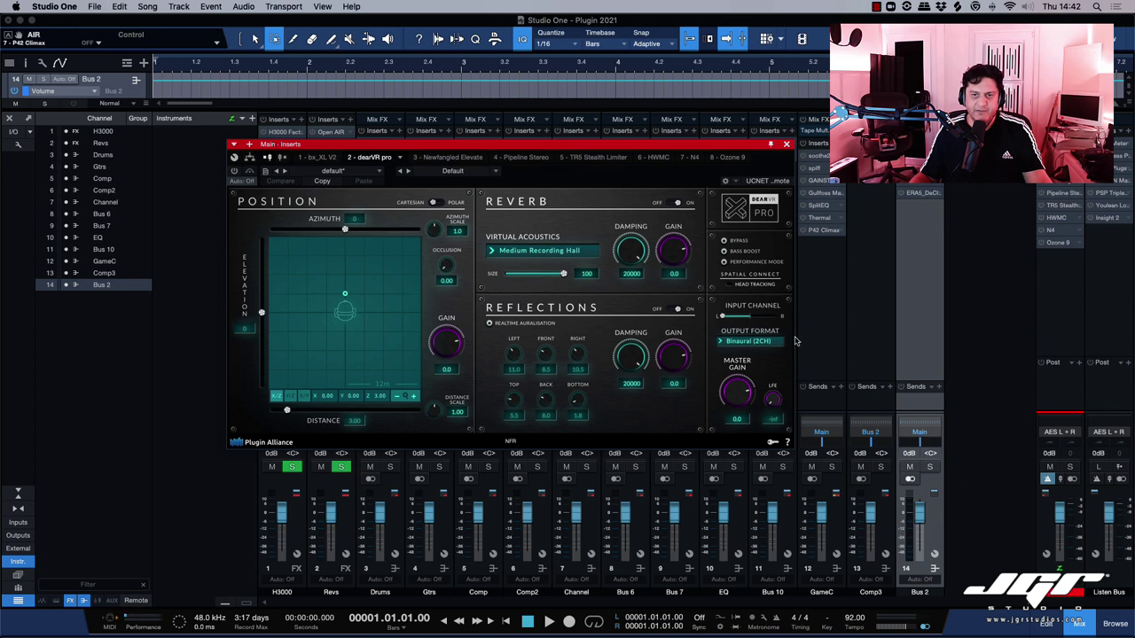
pyautogui.click(752, 342)
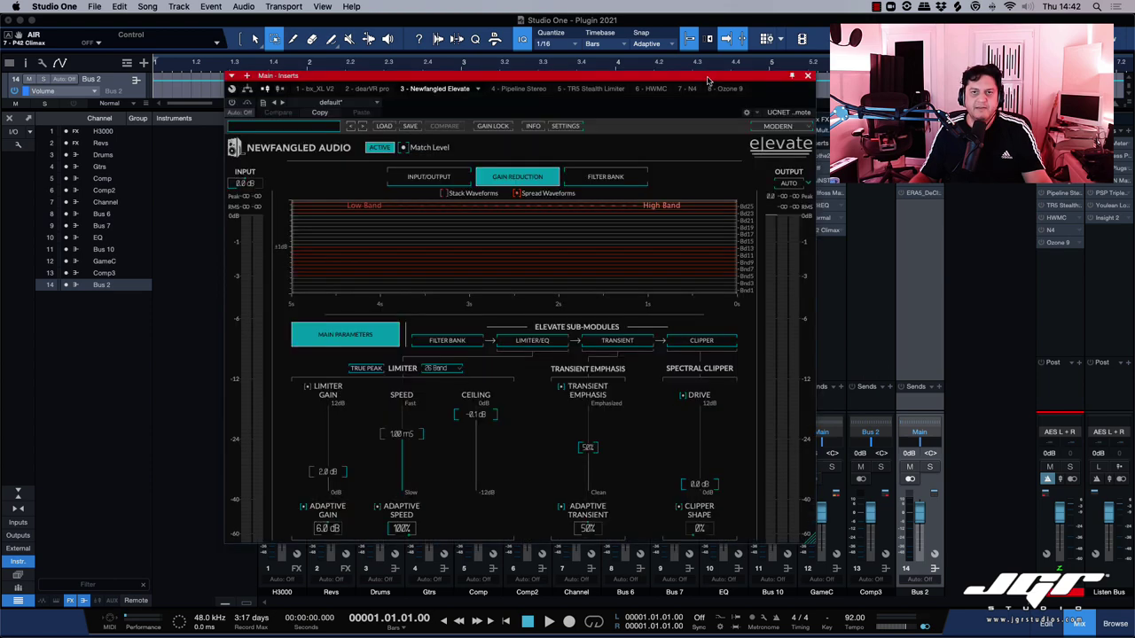
# - Position the Newfangled Elevate window over the mixer and compare its Filter Bank, Input/Output and Gain Reduction displays
pyautogui.moveTo(707, 75); pyautogui.dragTo(683, 144)
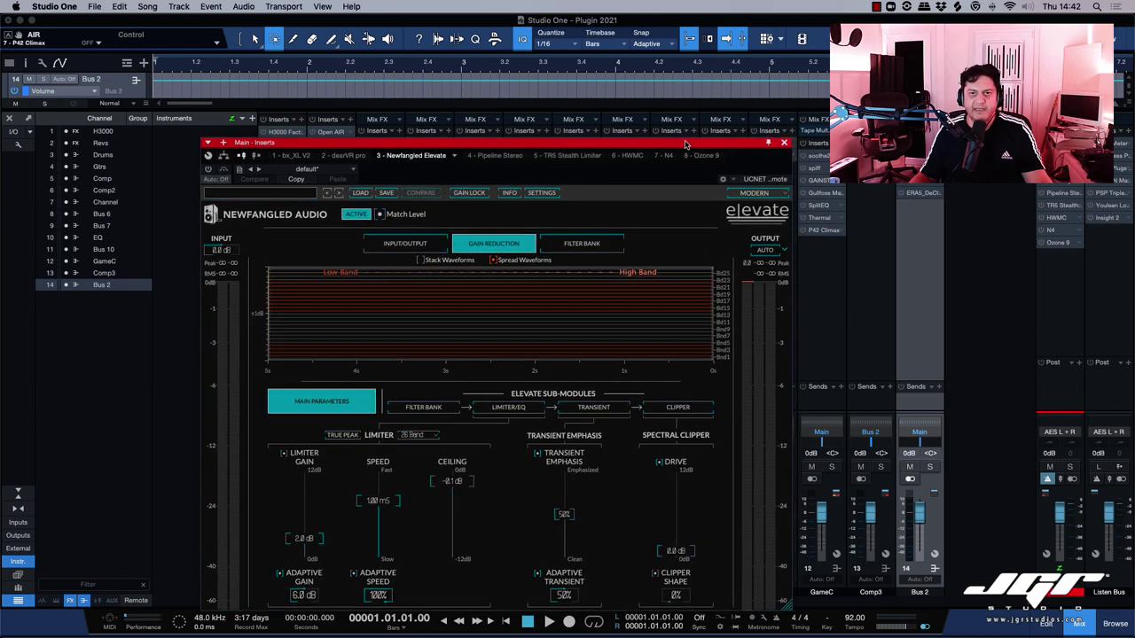
pyautogui.moveTo(685, 145); pyautogui.dragTo(689, 119)
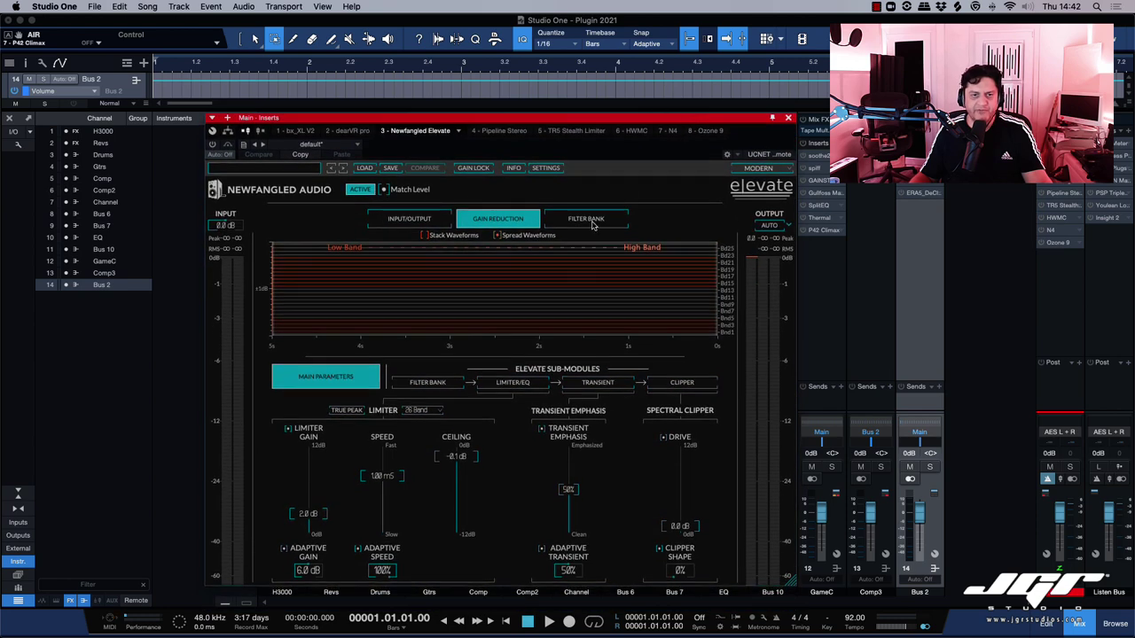
pyautogui.click(589, 219)
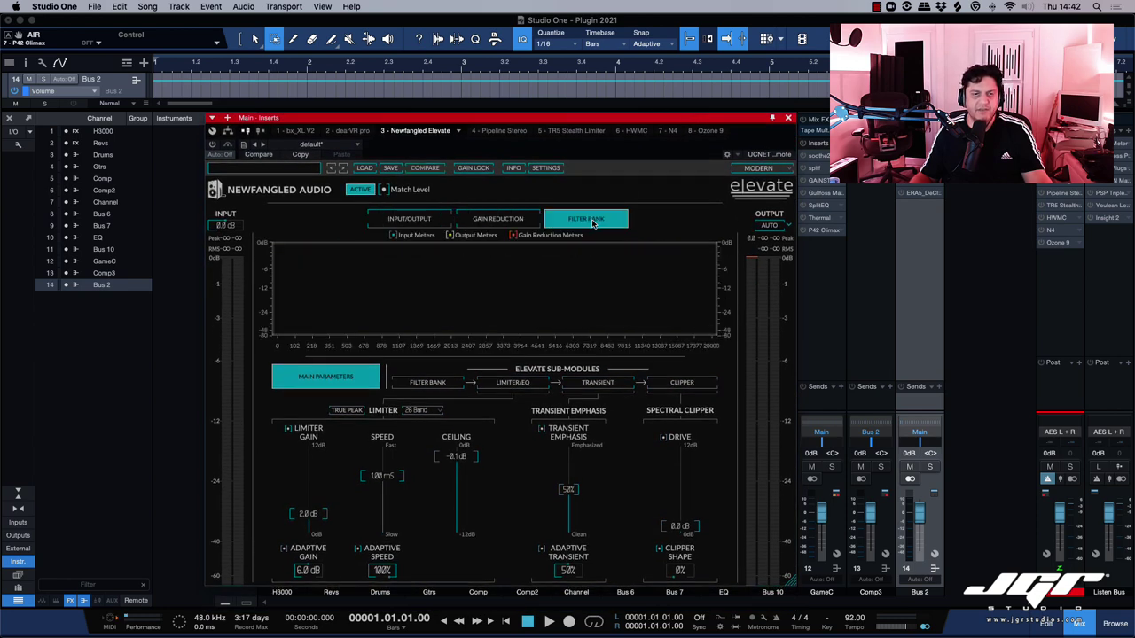
pyautogui.click(487, 224)
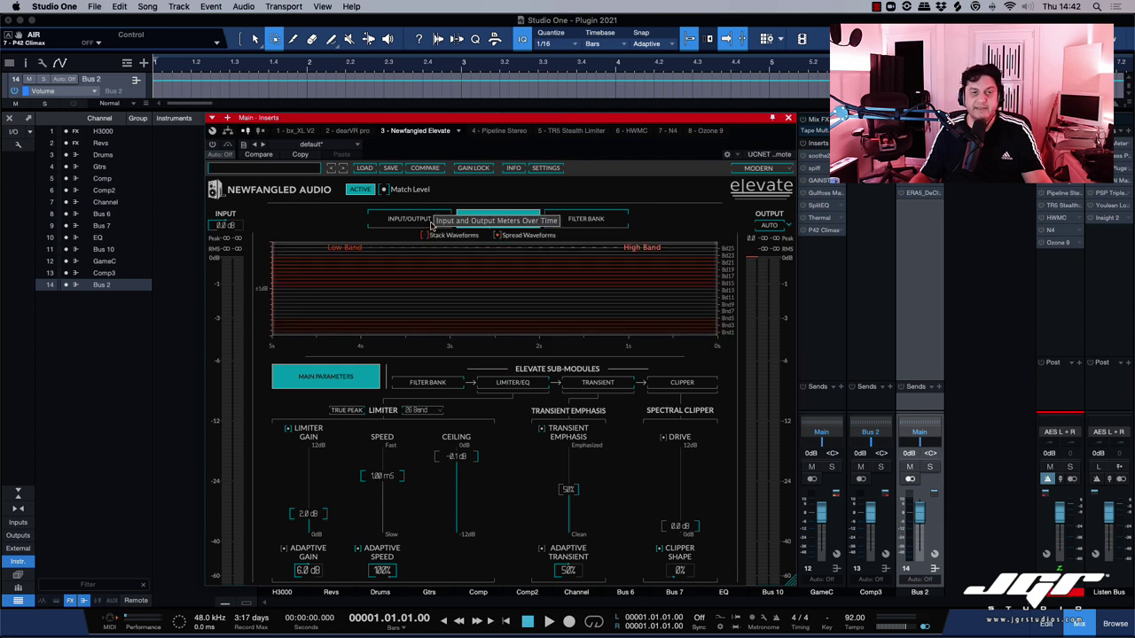
pyautogui.click(427, 225)
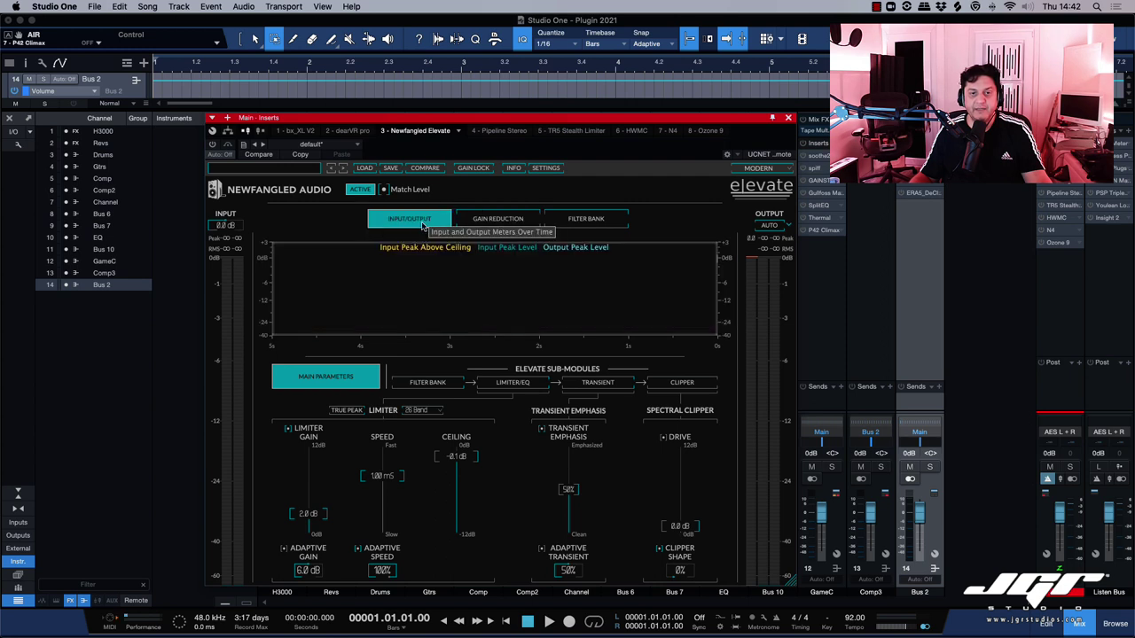
pyautogui.click(502, 224)
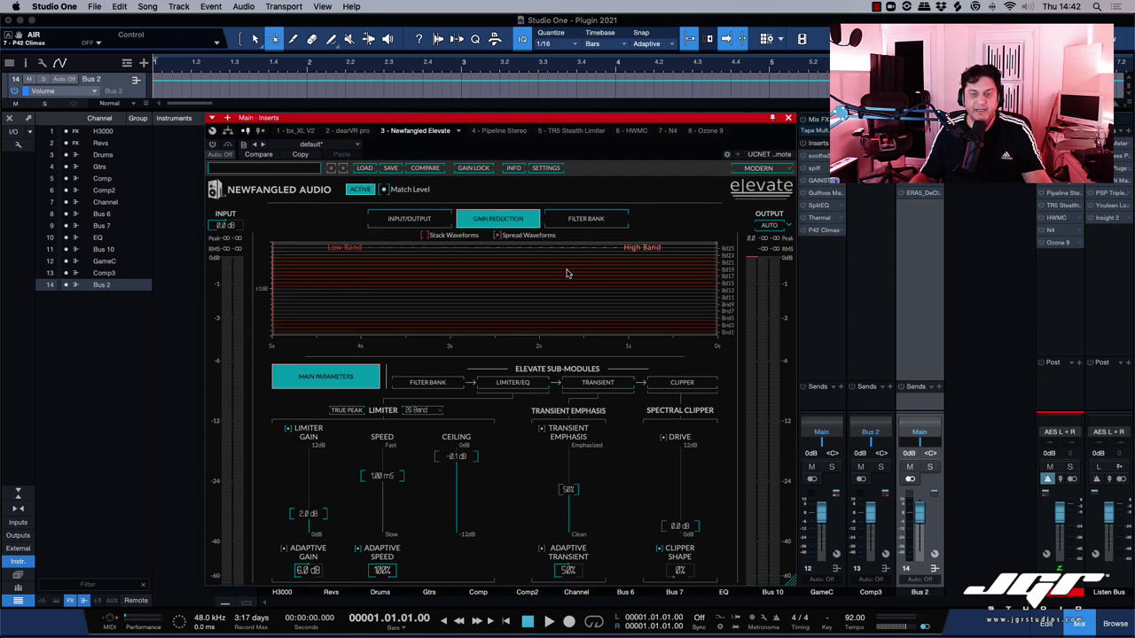
# - Show Elevate's Clipper sub-module together with the Filter Bank display, and close the plug-in window
pyautogui.click(683, 384)
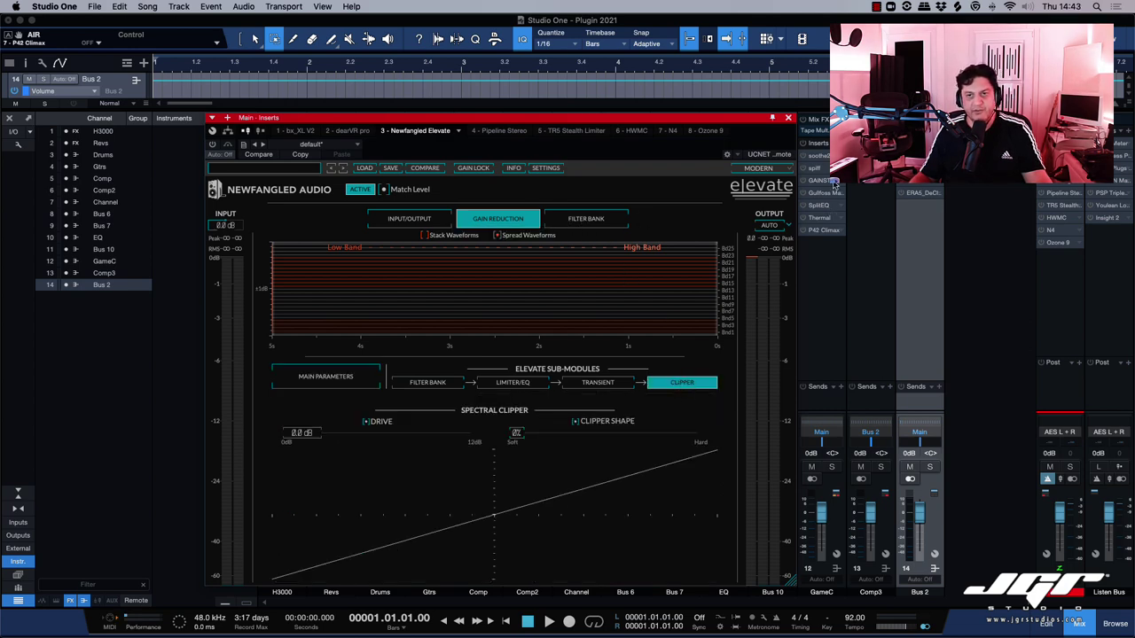
pyautogui.click(598, 224)
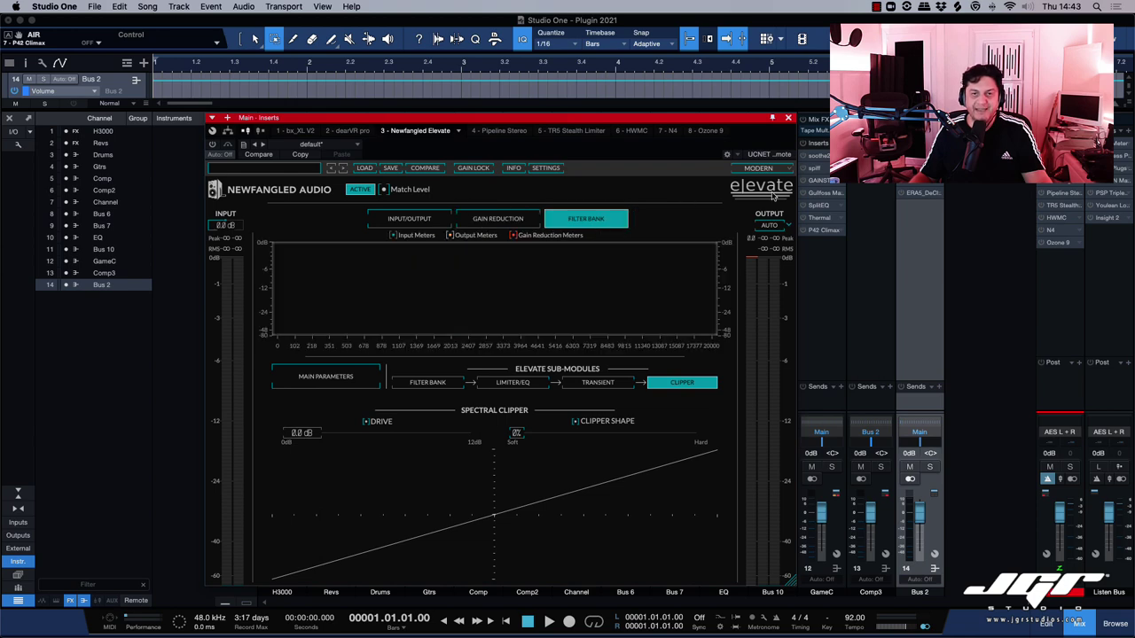
pyautogui.click(788, 119)
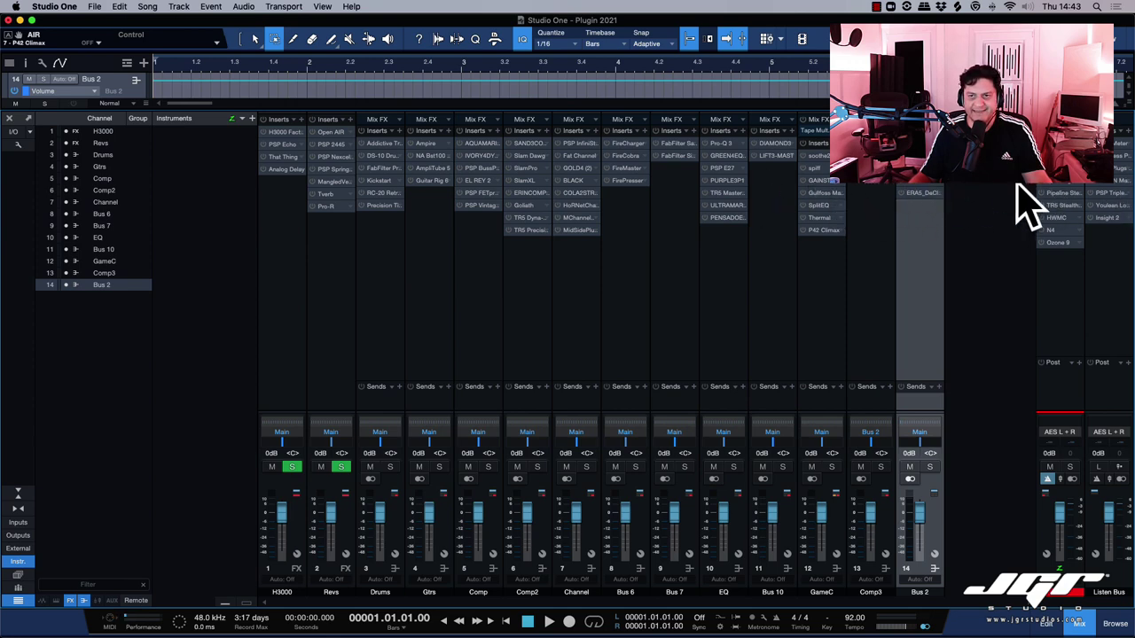
# - Show Pipeline XT and the TR5 Stealth Limiter from the Main channel's inserts, moving the plug-in window toward the middle of the mixer
pyautogui.click(1062, 193)
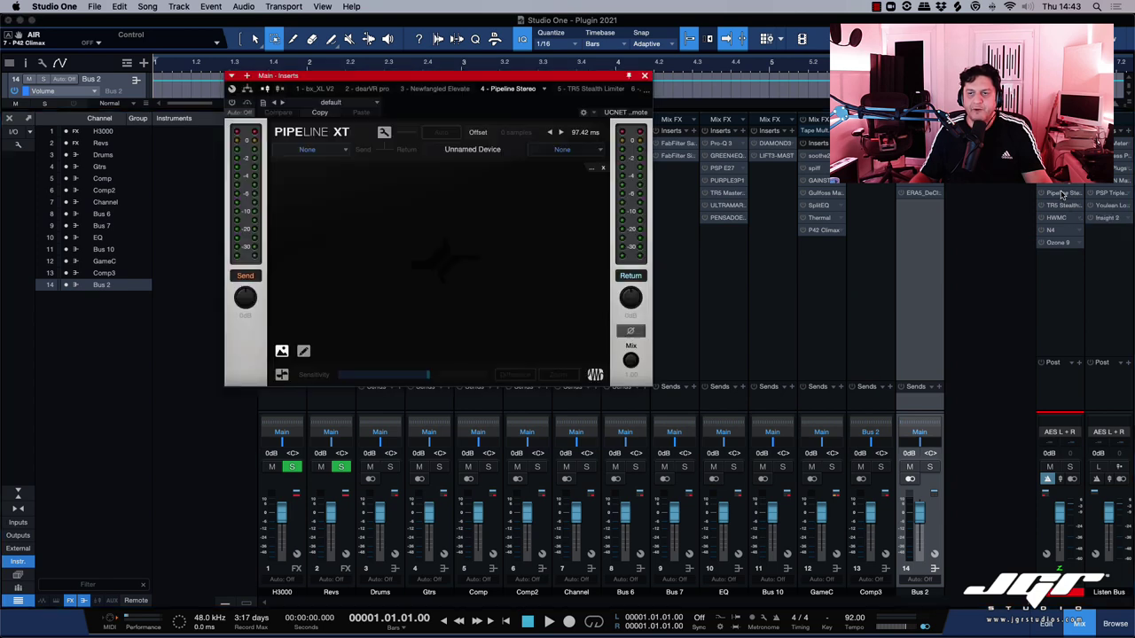
pyautogui.moveTo(585, 81); pyautogui.dragTo(580, 149)
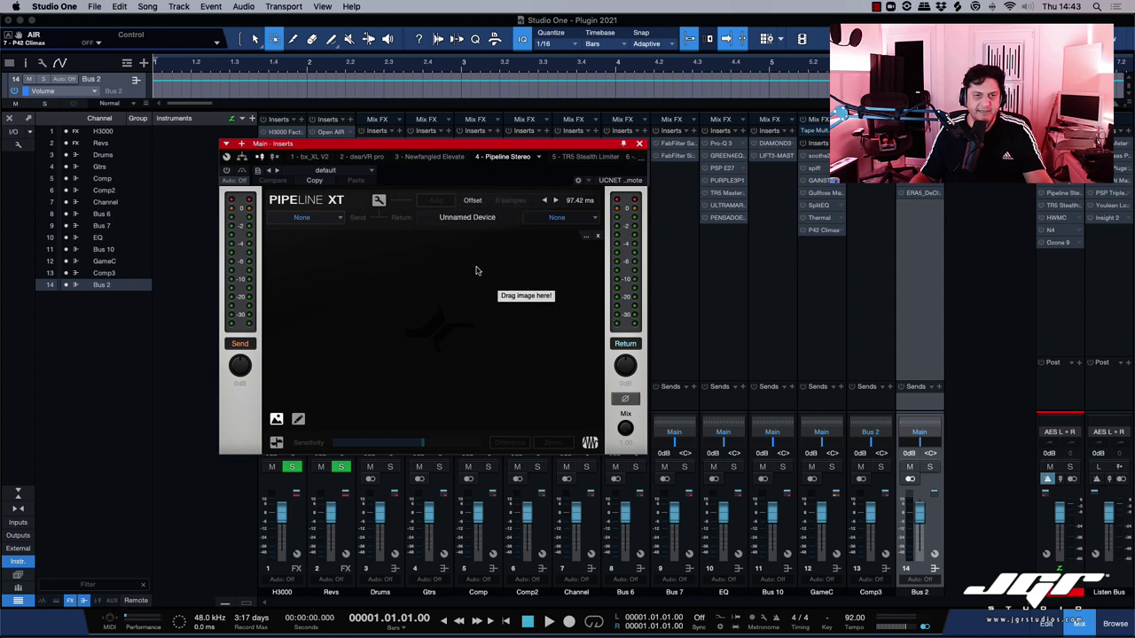
pyautogui.click(1060, 206)
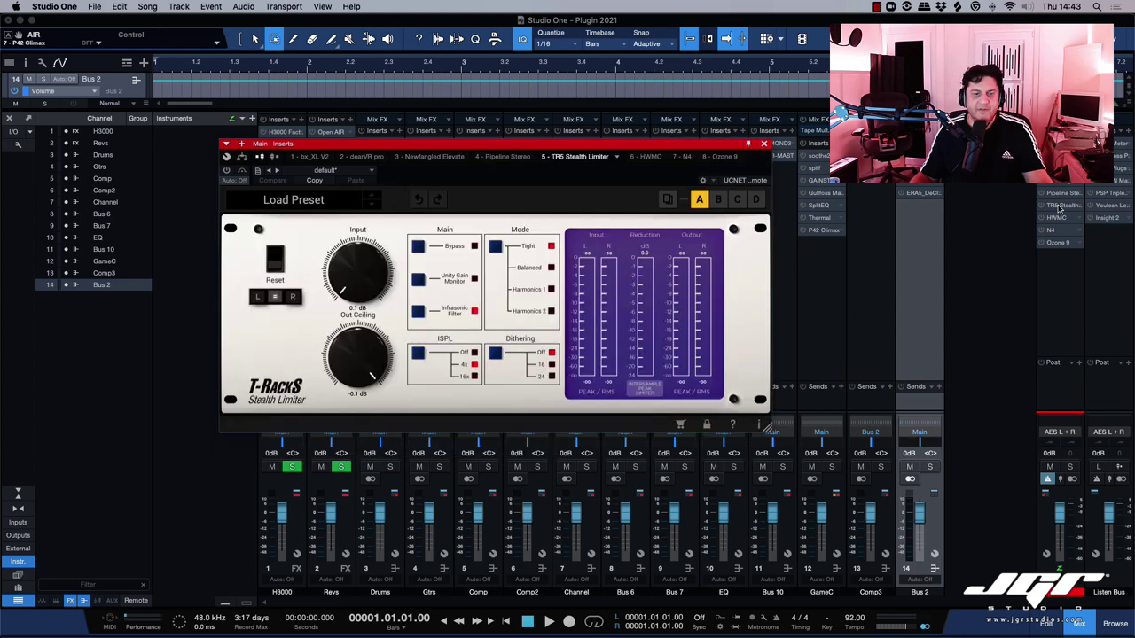
pyautogui.moveTo(662, 147); pyautogui.dragTo(686, 170)
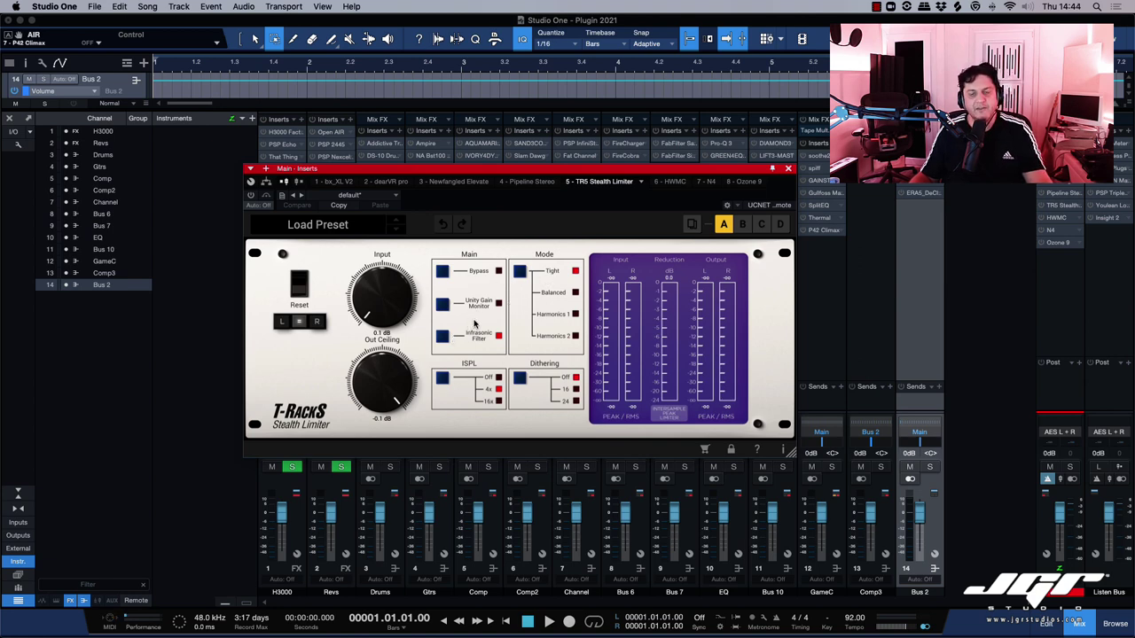
# - Try raising the Stealth Limiter's Input to 13.6 dB, and bring it back down to 0.0 dB
pyautogui.click(397, 323)
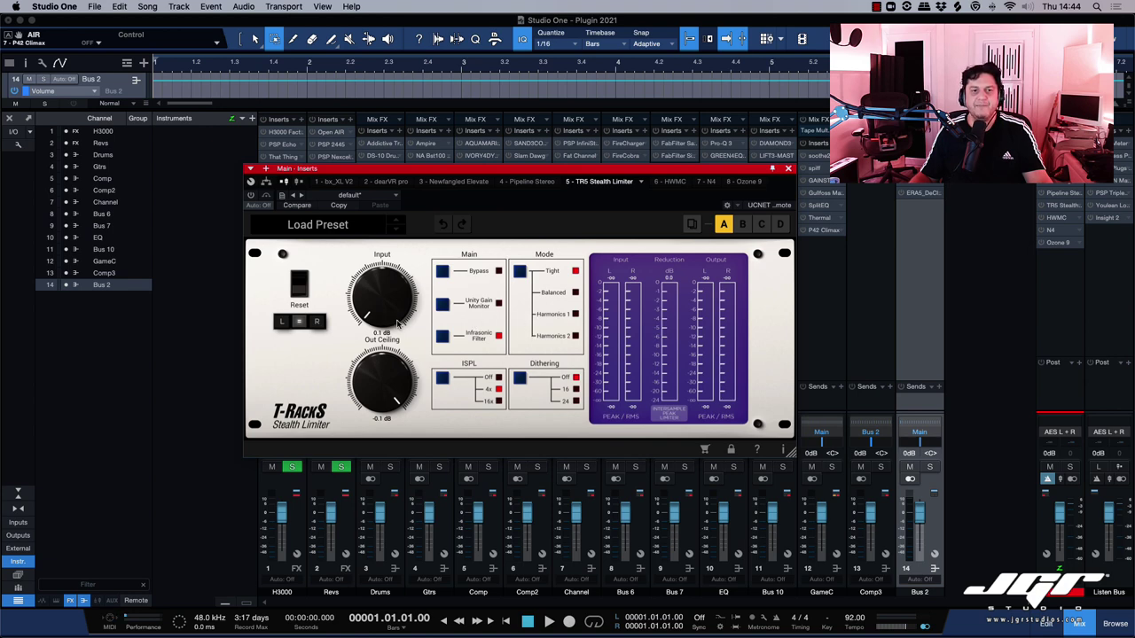
pyautogui.moveTo(398, 323); pyautogui.dragTo(425, 235)
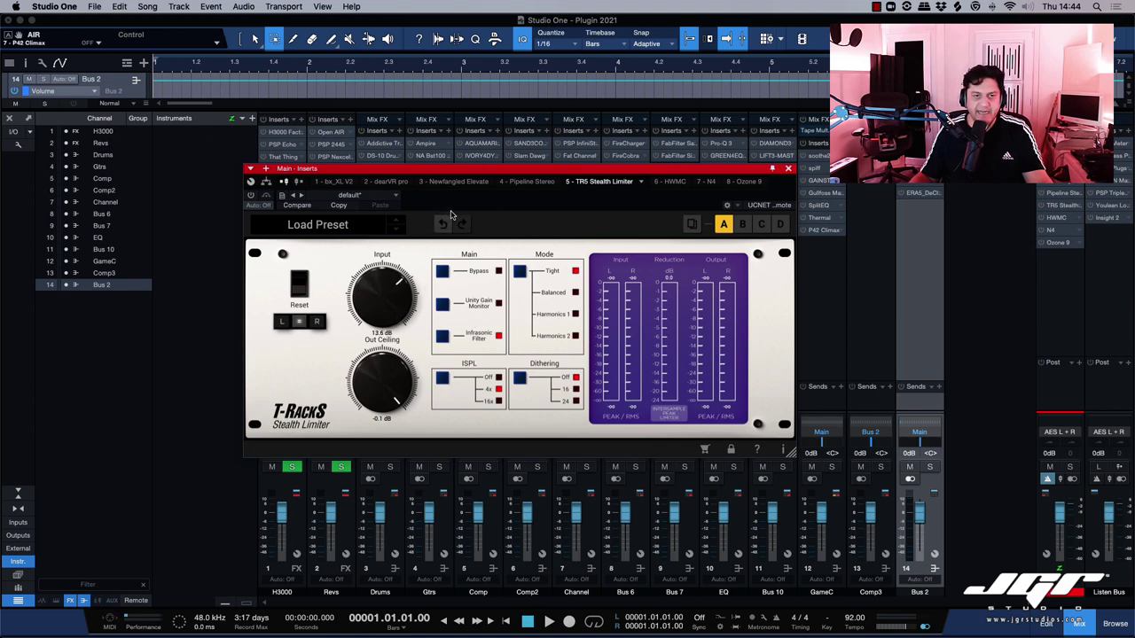
pyautogui.click(451, 216)
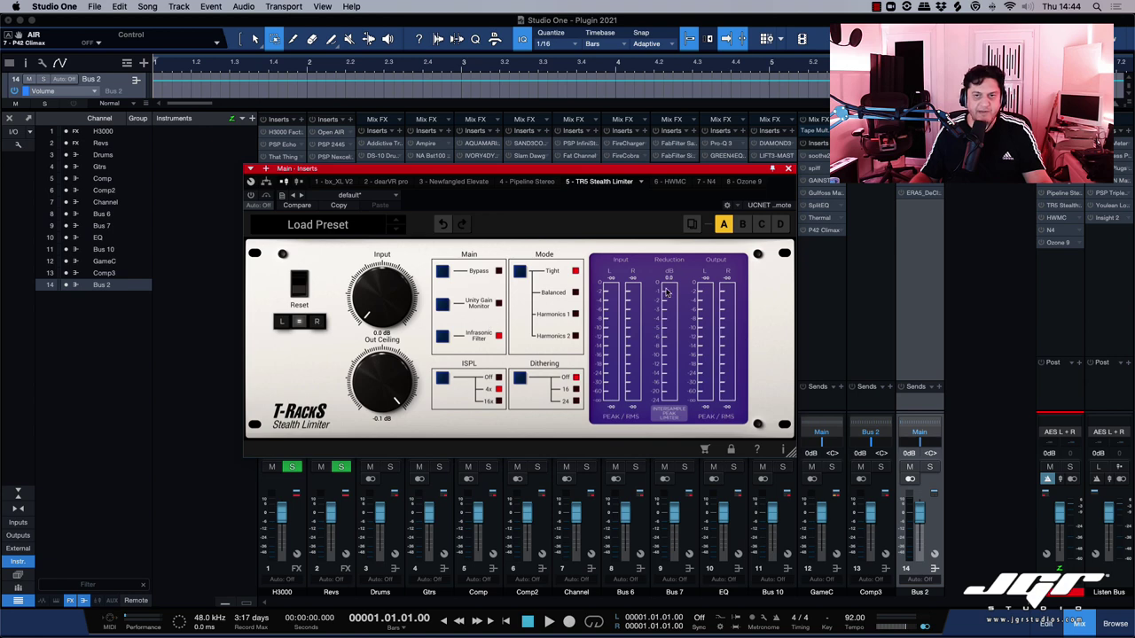
# - Show the HWMC mastering console from the Main channel's inserts, moving its window up, and open the N4 insert
pyautogui.click(1057, 220)
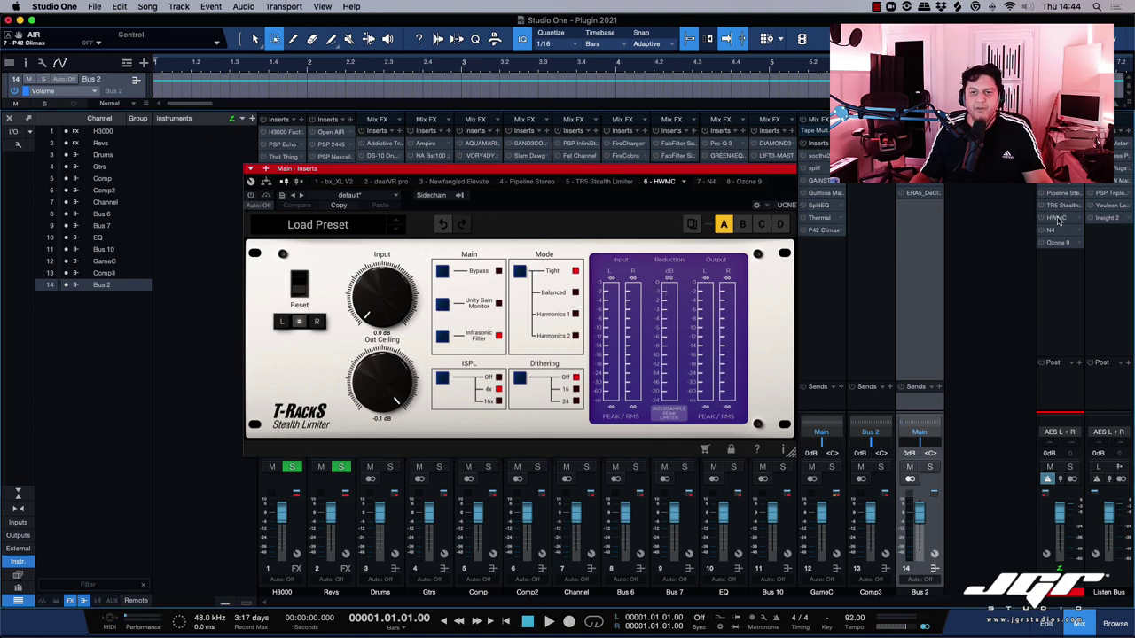
pyautogui.moveTo(736, 168); pyautogui.dragTo(763, 50)
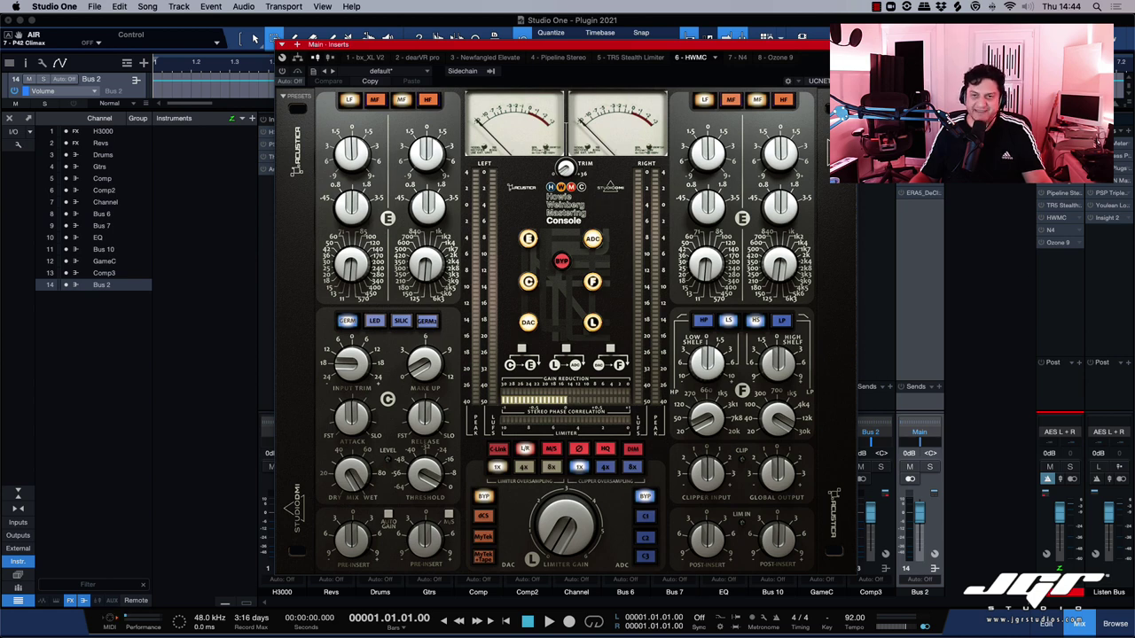
pyautogui.click(1052, 230)
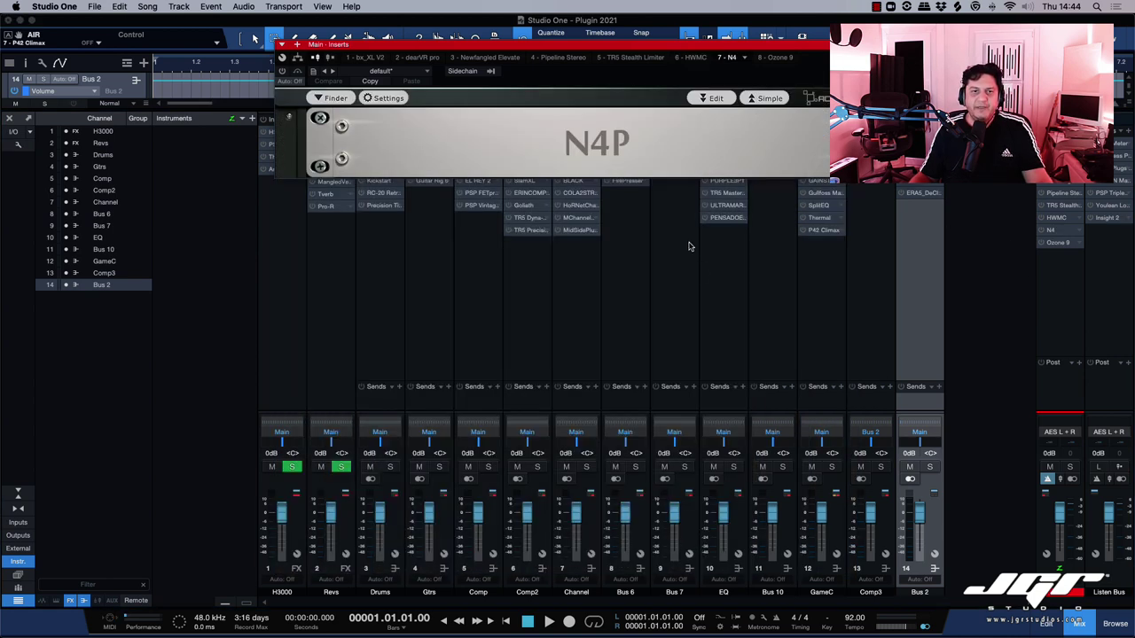
# - Load the ROSE_FET_XX program from the ROSE compressors in the N4 repository, and close the repository window
pyautogui.click(321, 98)
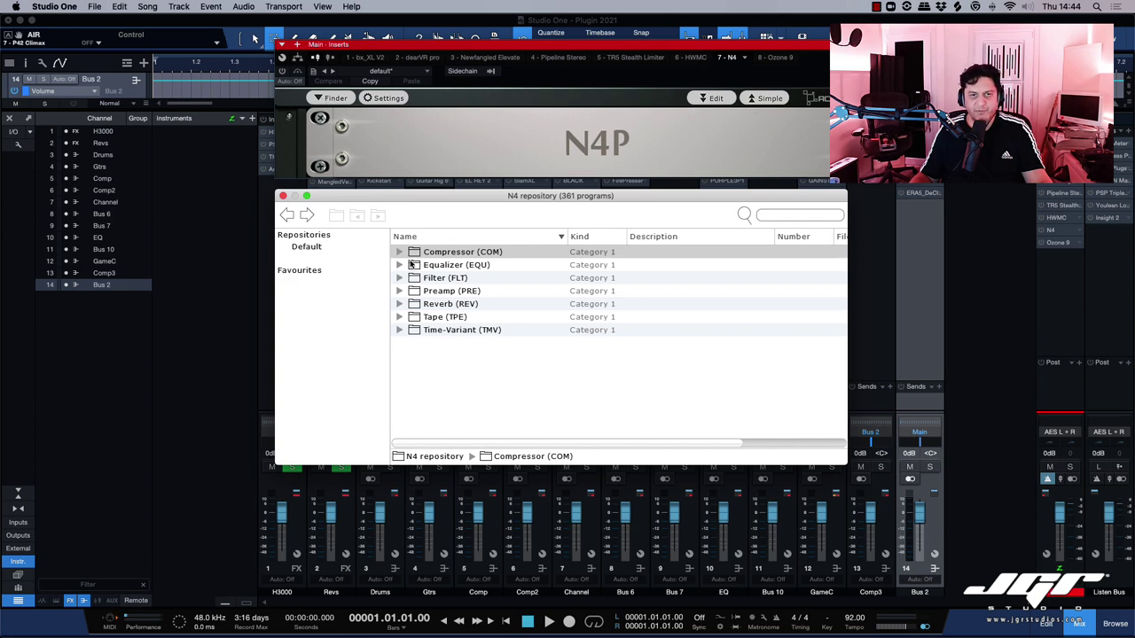
pyautogui.click(397, 252)
pyautogui.click(414, 304)
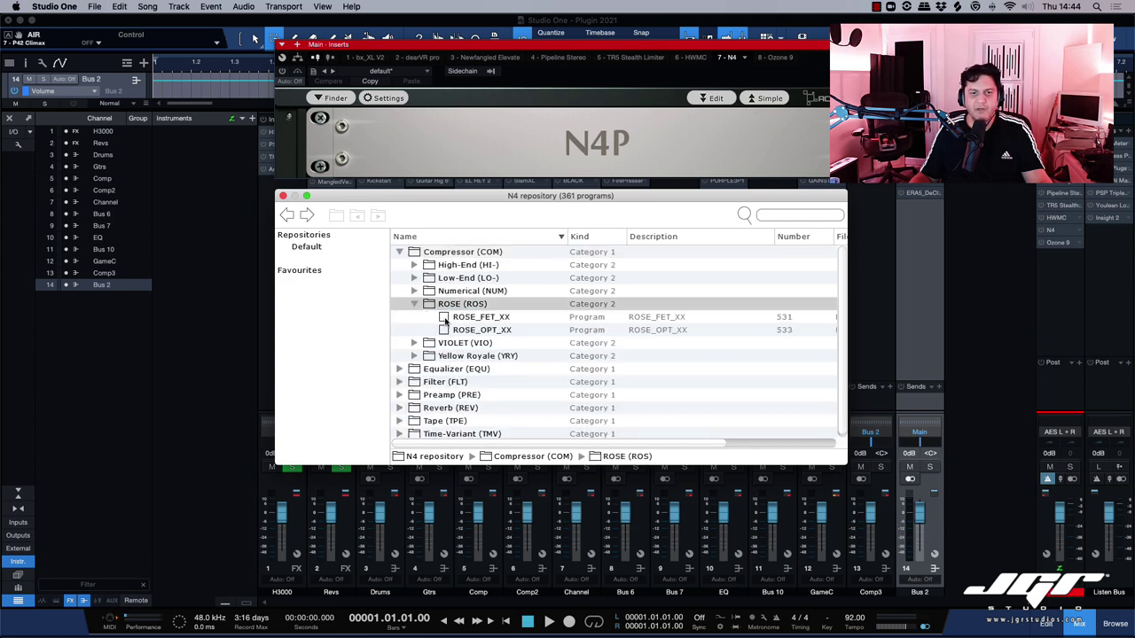
pyautogui.click(446, 319)
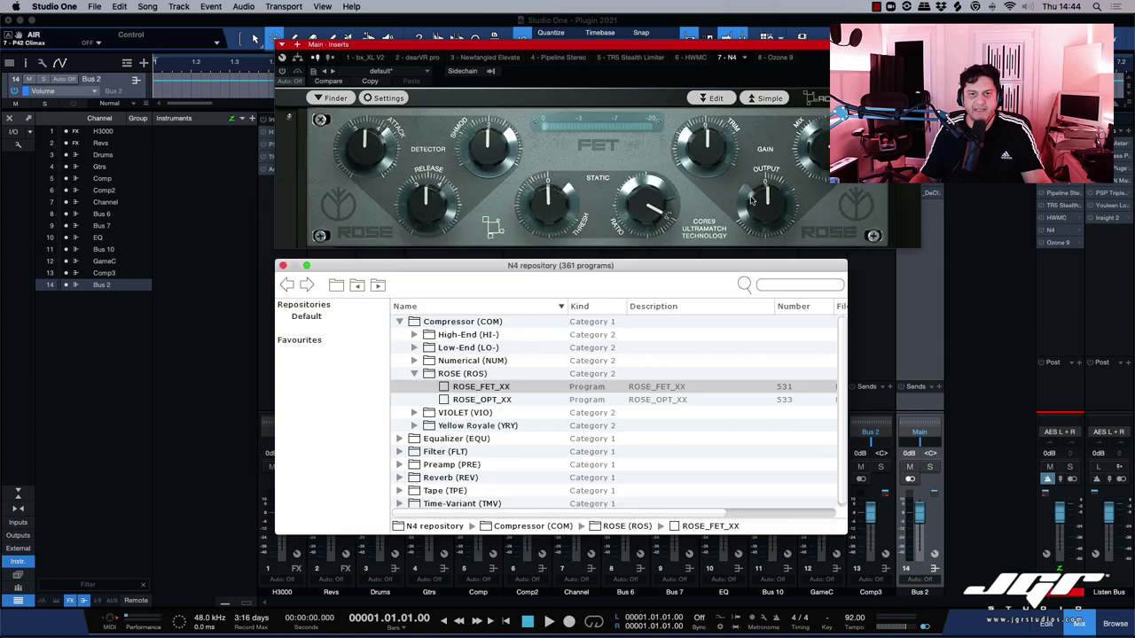
pyautogui.click(283, 265)
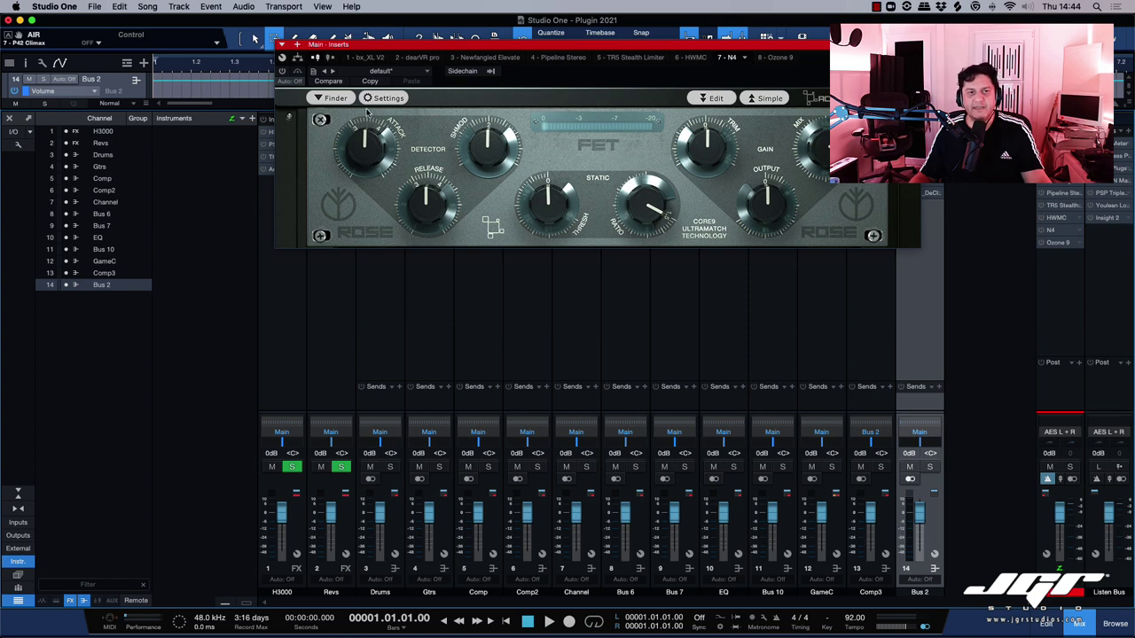
# - Reopen the N4 repository and load VIOLET_CMP_XX from the VIOLET compressor category
pyautogui.click(326, 99)
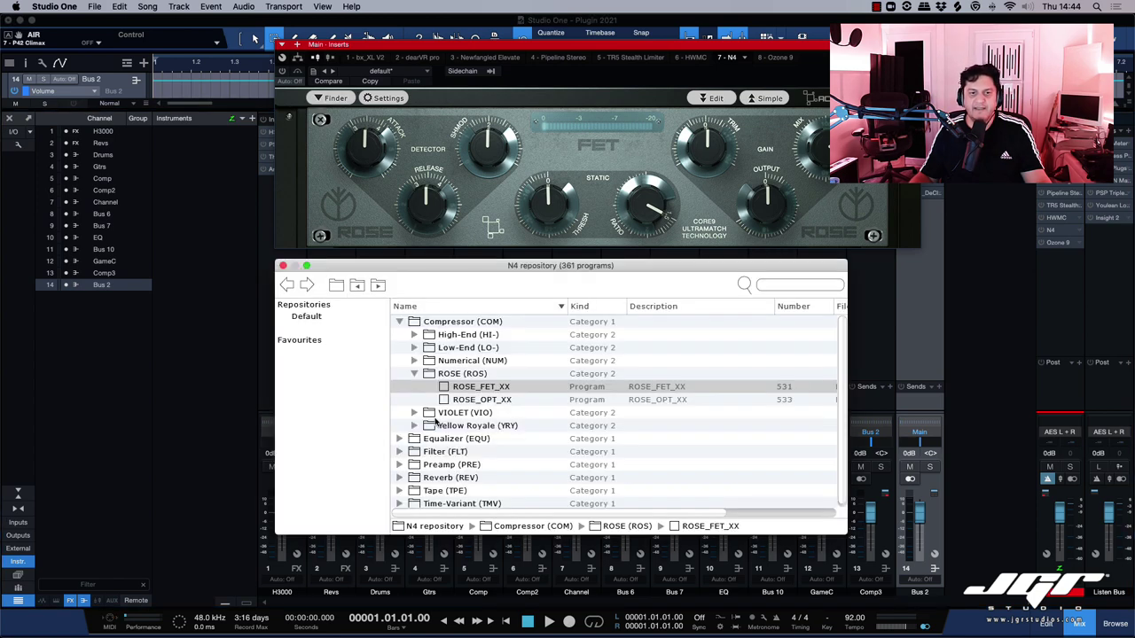
pyautogui.click(414, 413)
pyautogui.click(445, 428)
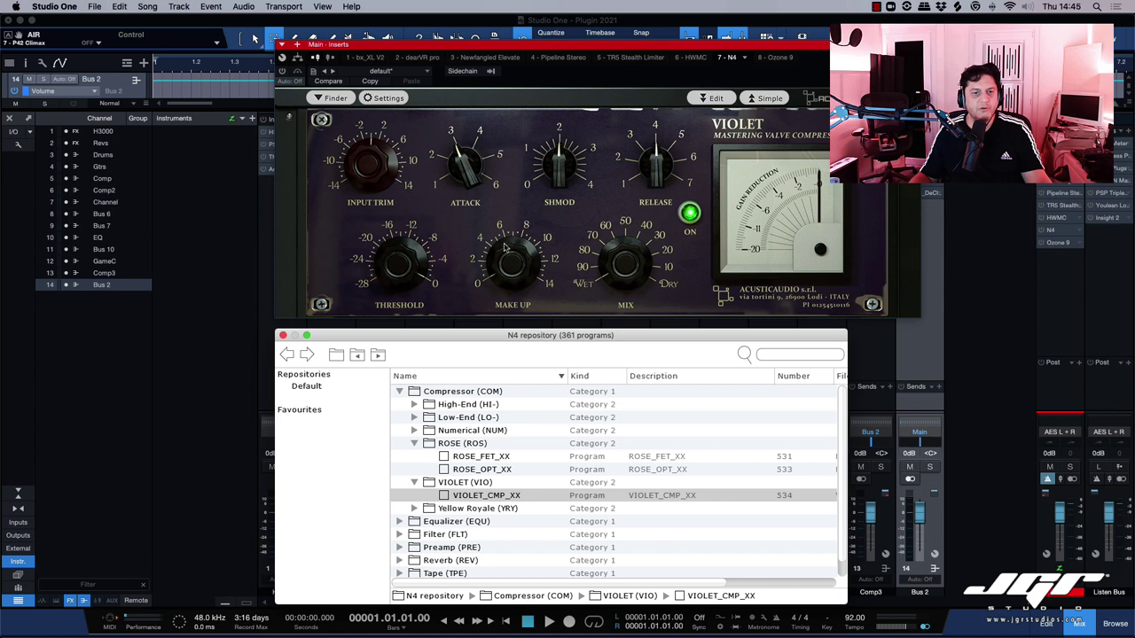
# - Look over the N4 repository's remaining program categories down to Tape (TPE), and close the plug-in window
pyautogui.scroll(-1, 417, 448)
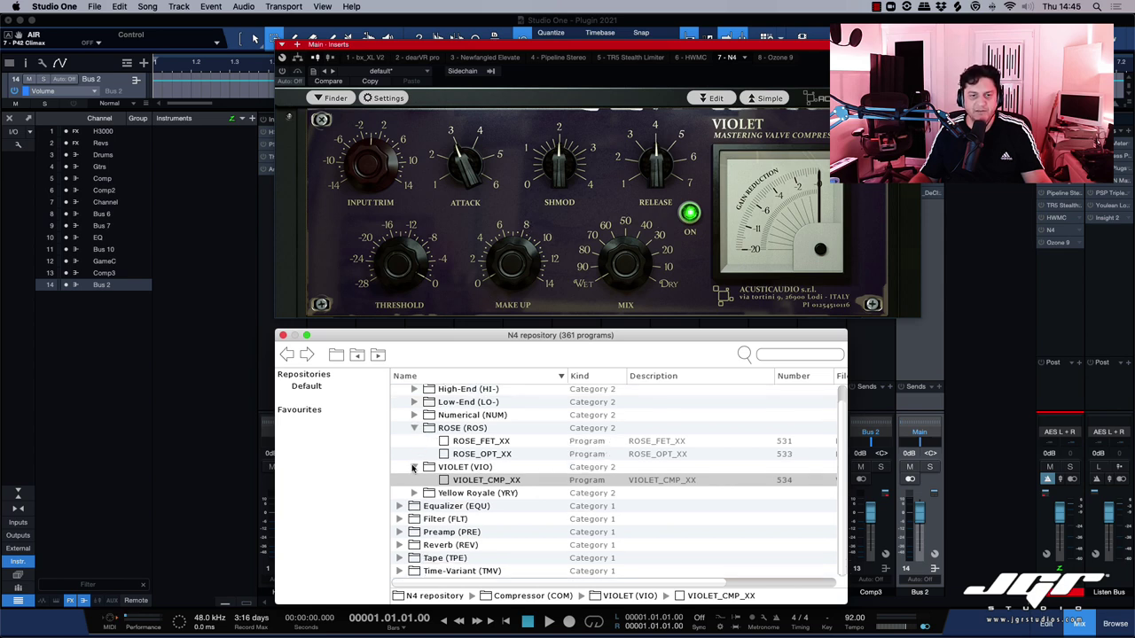
pyautogui.scroll(1, 413, 536)
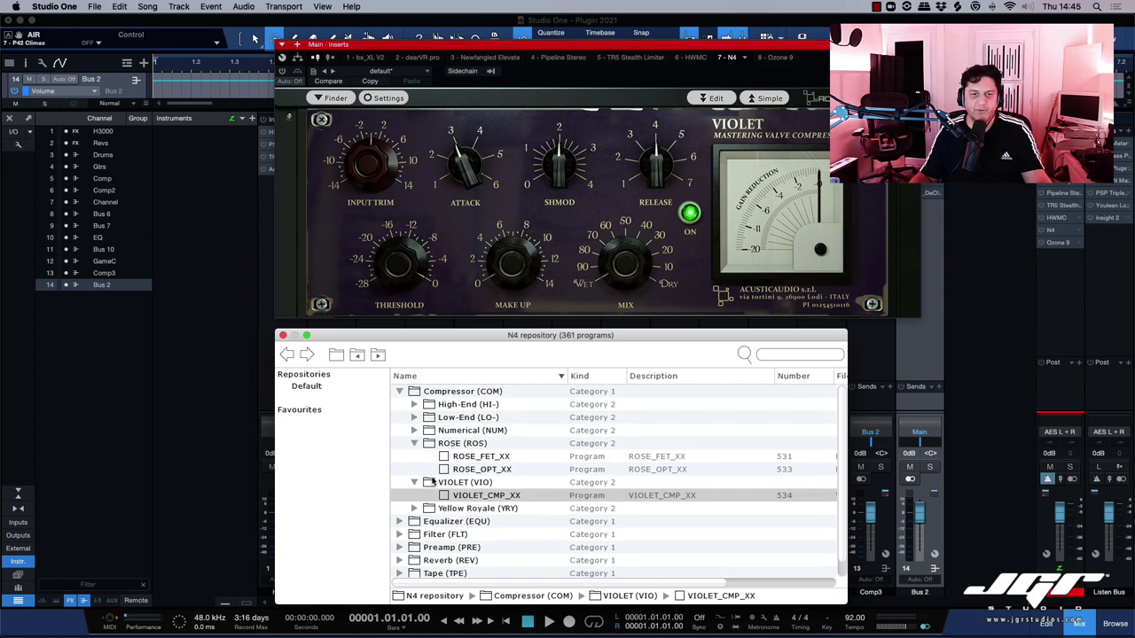
pyautogui.scroll(-1, 425, 534)
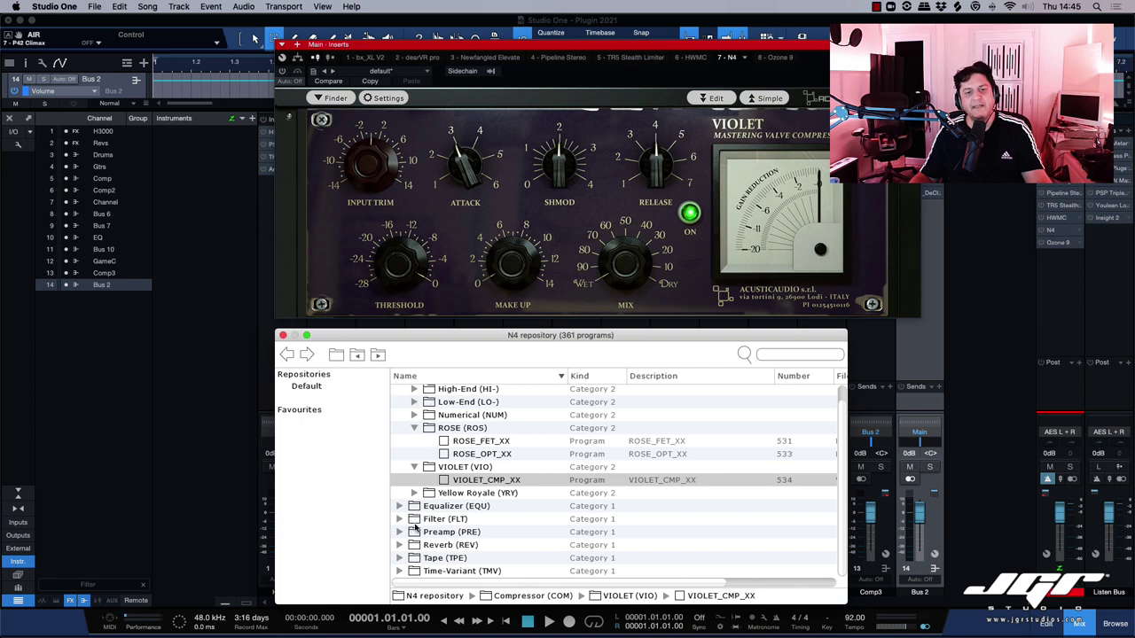
pyautogui.click(416, 524)
pyautogui.click(417, 533)
pyautogui.click(420, 558)
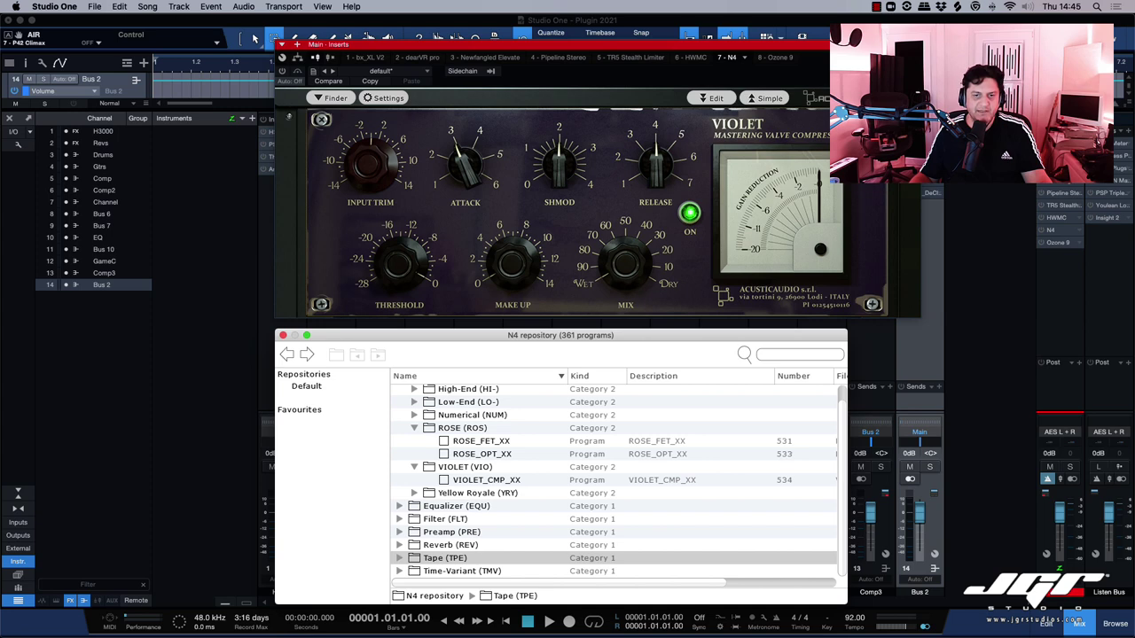
pyautogui.click(913, 44)
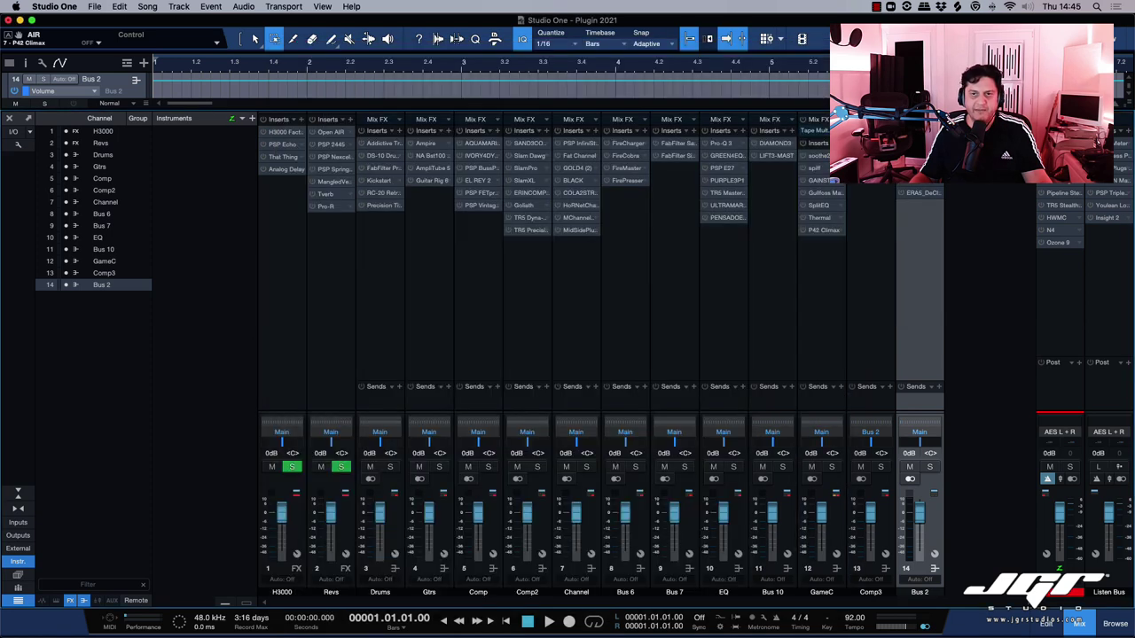
# - Show Ozone 9 from the Main channel, move its window lower, and view the Master Assistant options before dismissing them
pyautogui.click(1058, 244)
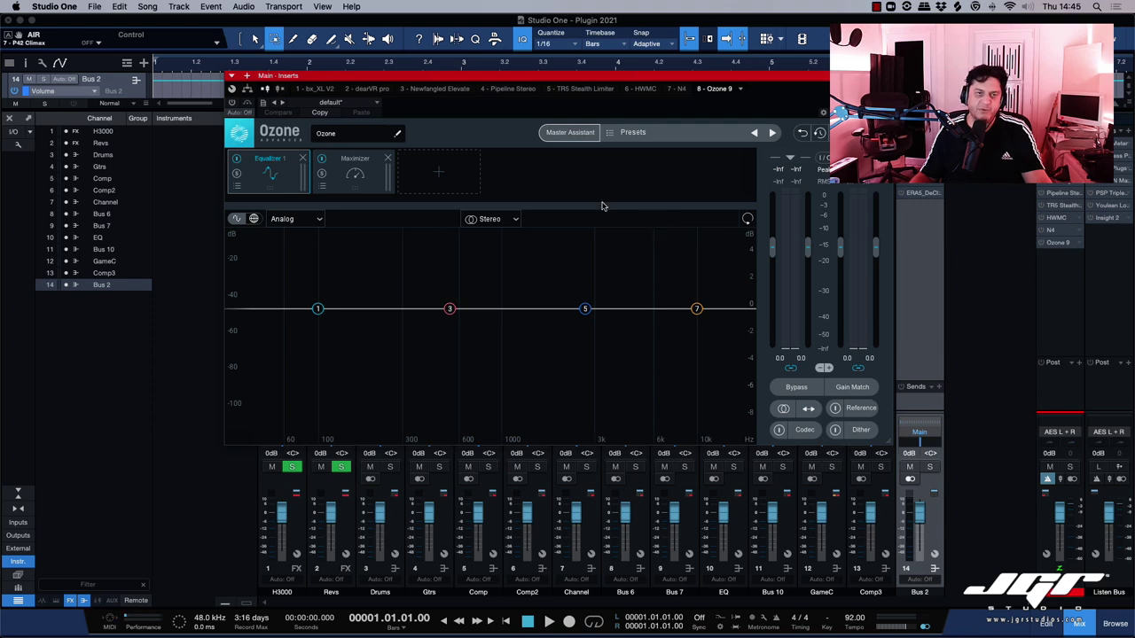
pyautogui.moveTo(546, 80); pyautogui.dragTo(547, 148)
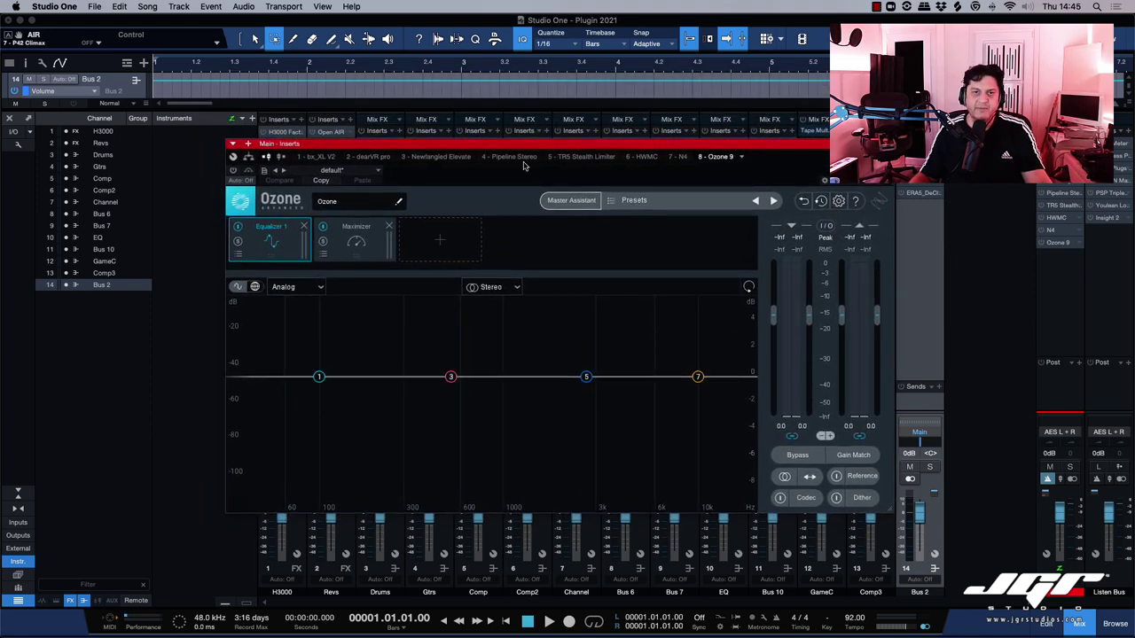
pyautogui.click(570, 200)
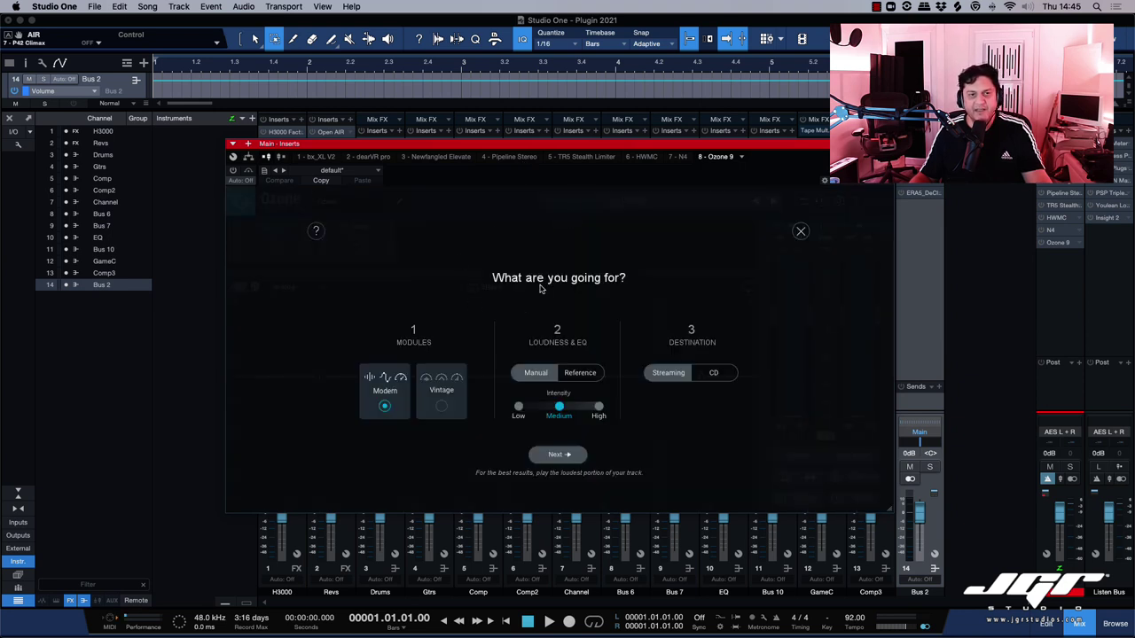
pyautogui.click(801, 232)
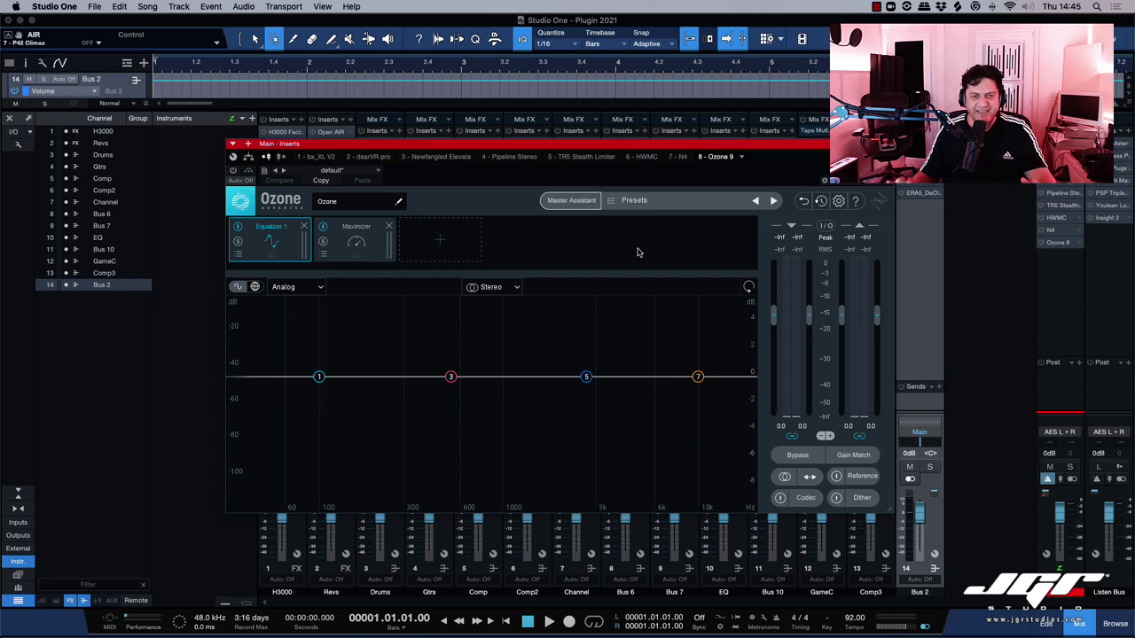
# - Compare Ozone's Equalizer 1 and Maximizer modules, and close the plug-in window
pyautogui.click(359, 244)
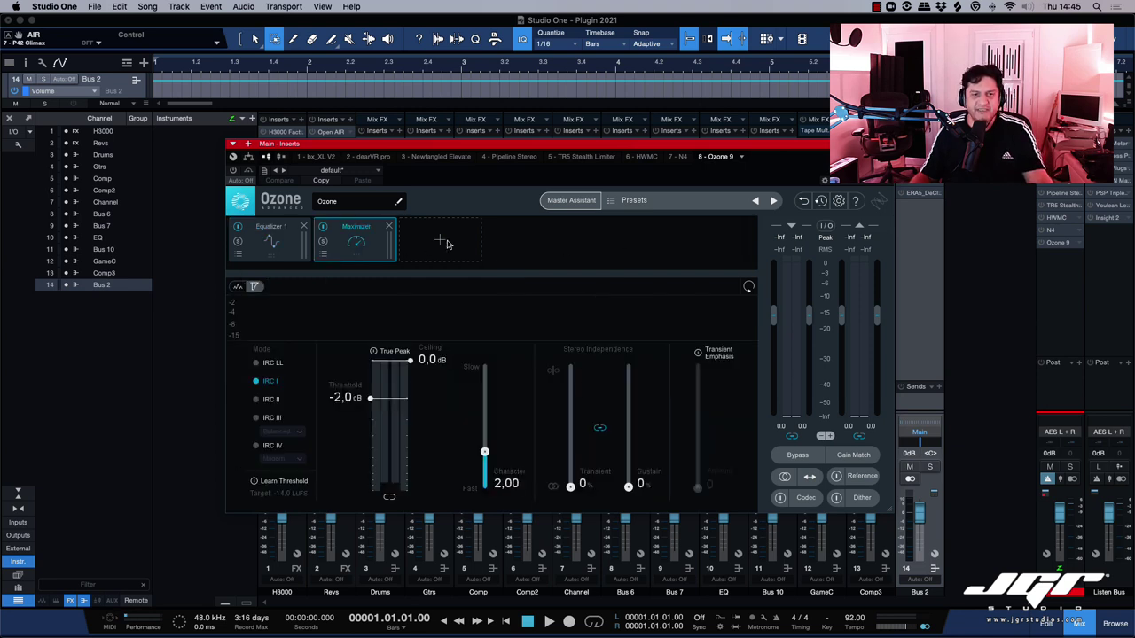
pyautogui.click(285, 242)
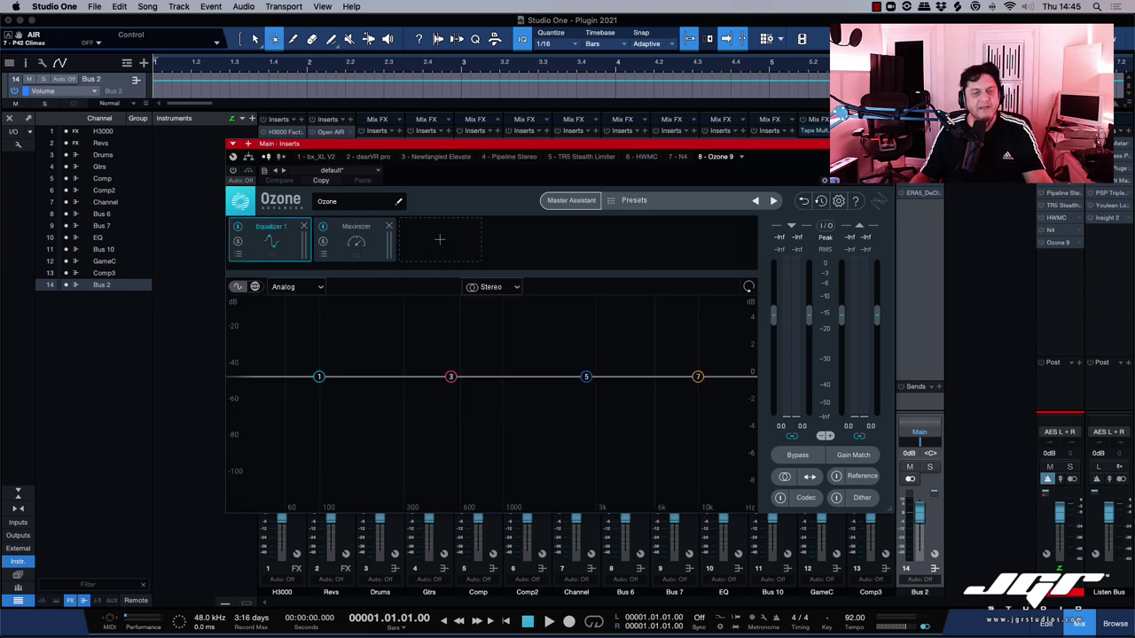
pyautogui.click(356, 241)
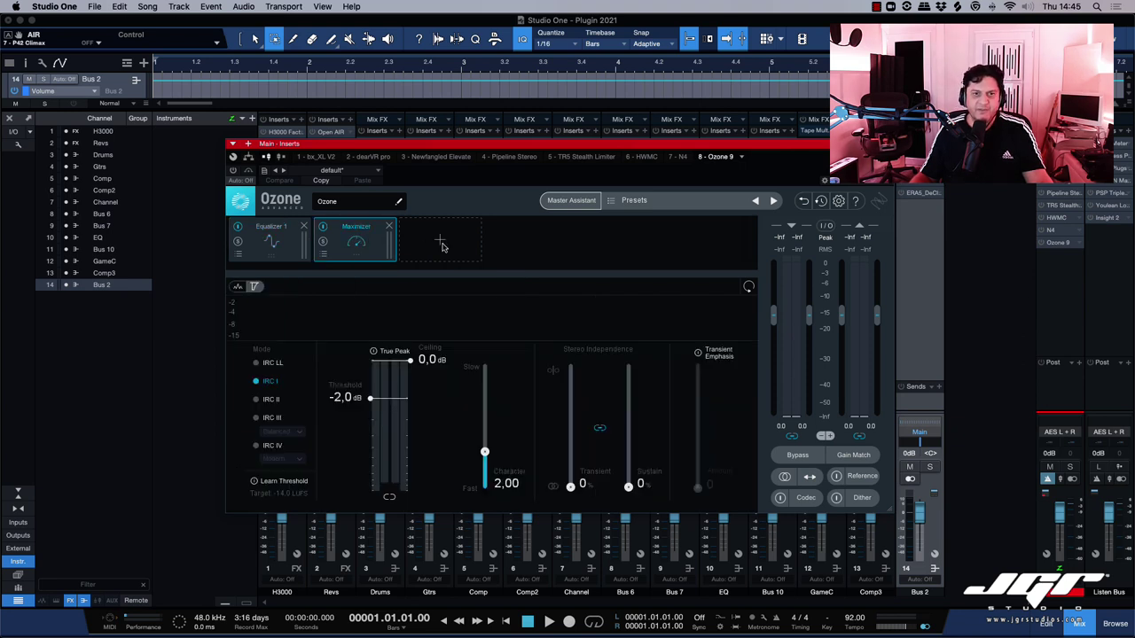
pyautogui.click(291, 246)
pyautogui.click(355, 240)
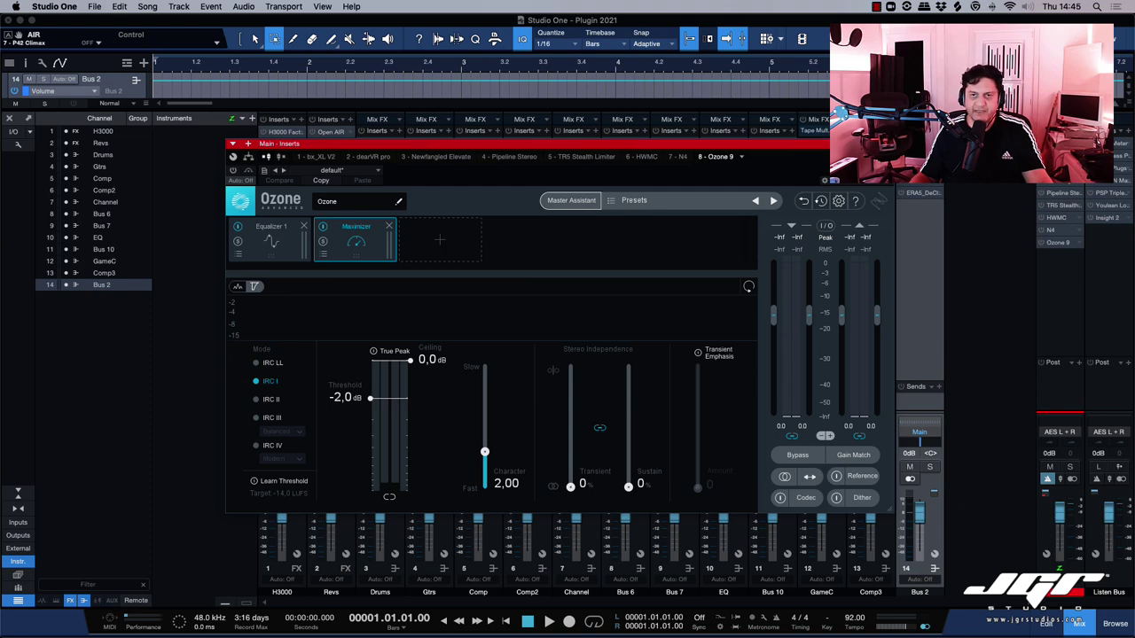
pyautogui.click(888, 144)
# - Add SIENNA GURU to the Main channel's Post section and move its window up over the mixer
pyautogui.click(1073, 353)
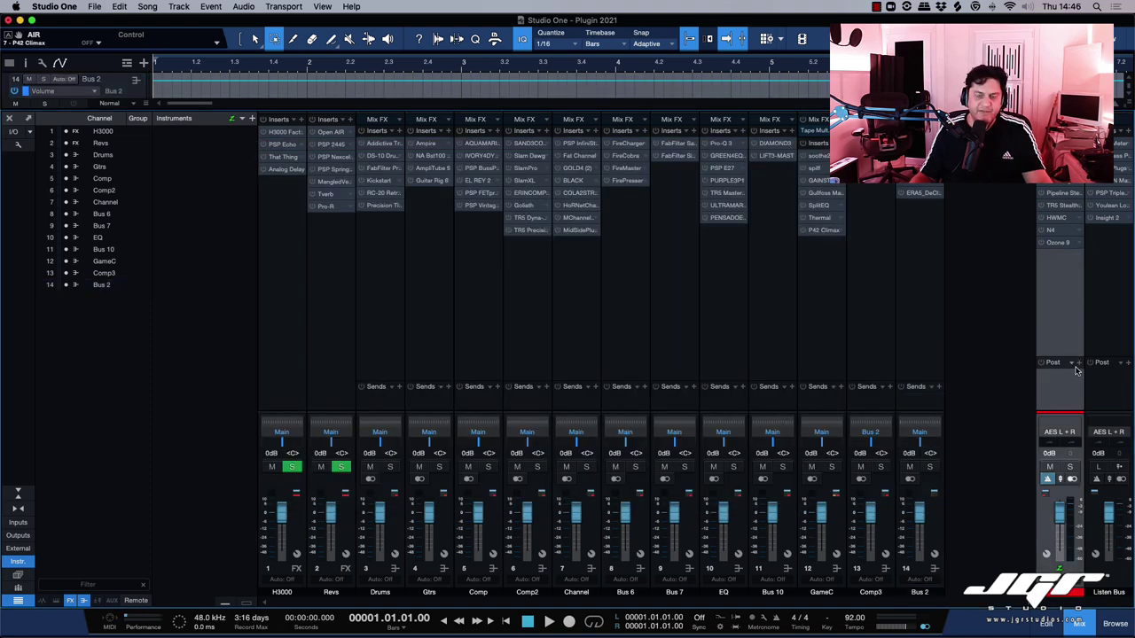
pyautogui.click(1079, 365)
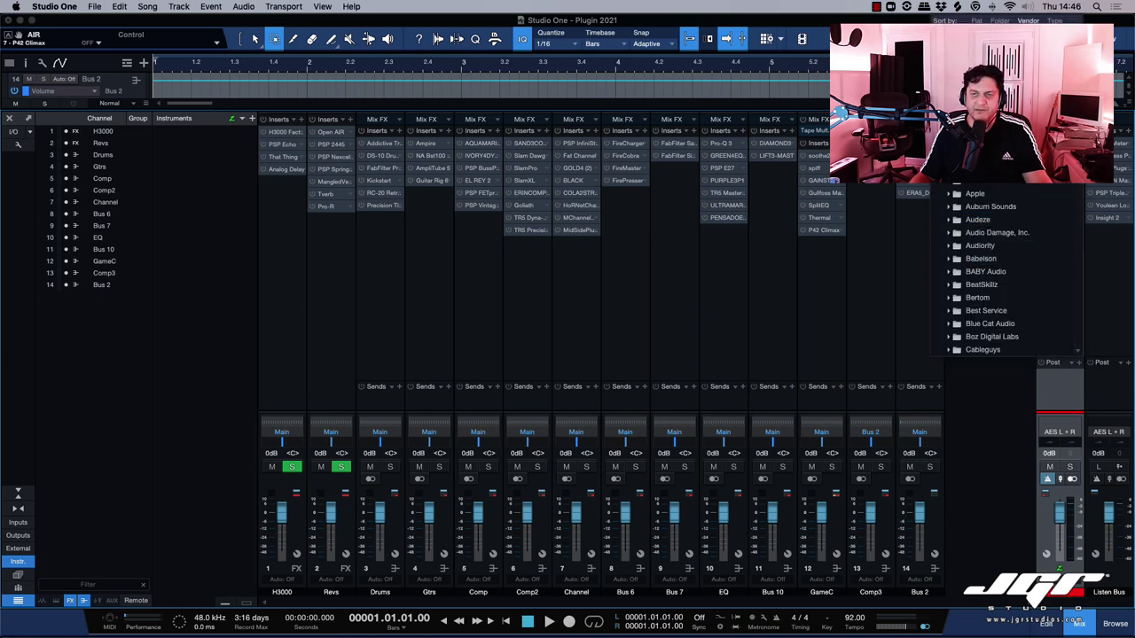
pyautogui.press('Escape')
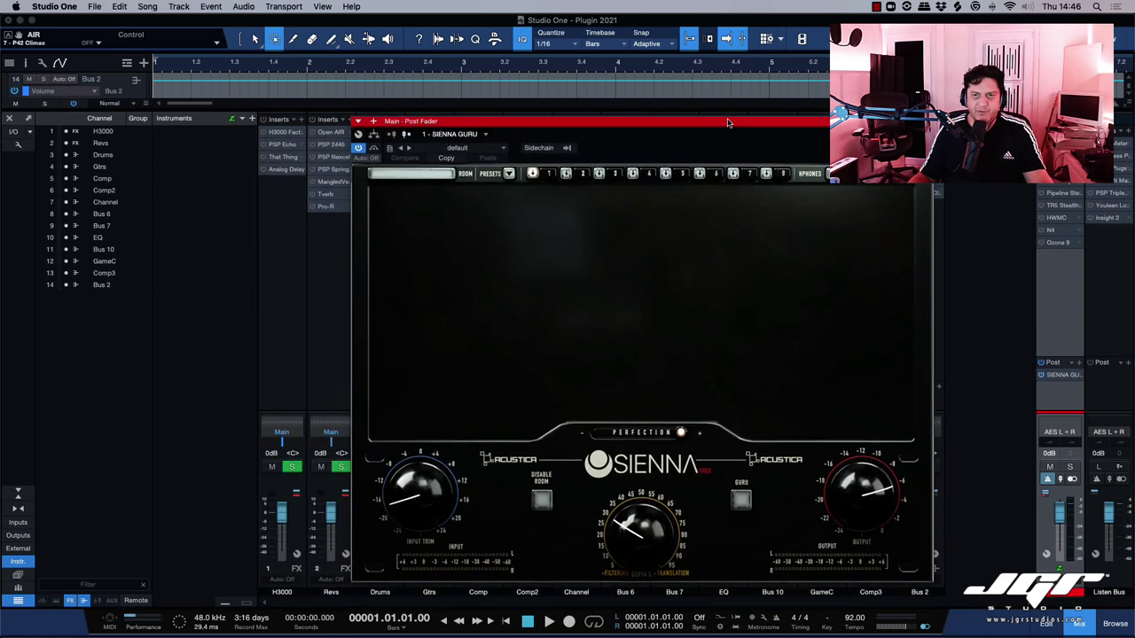
pyautogui.moveTo(727, 122); pyautogui.dragTo(714, 71)
# - Set SIENNA's room to SIRIO800 (Sub) from B01 Studio: Spitfire
pyautogui.click(410, 125)
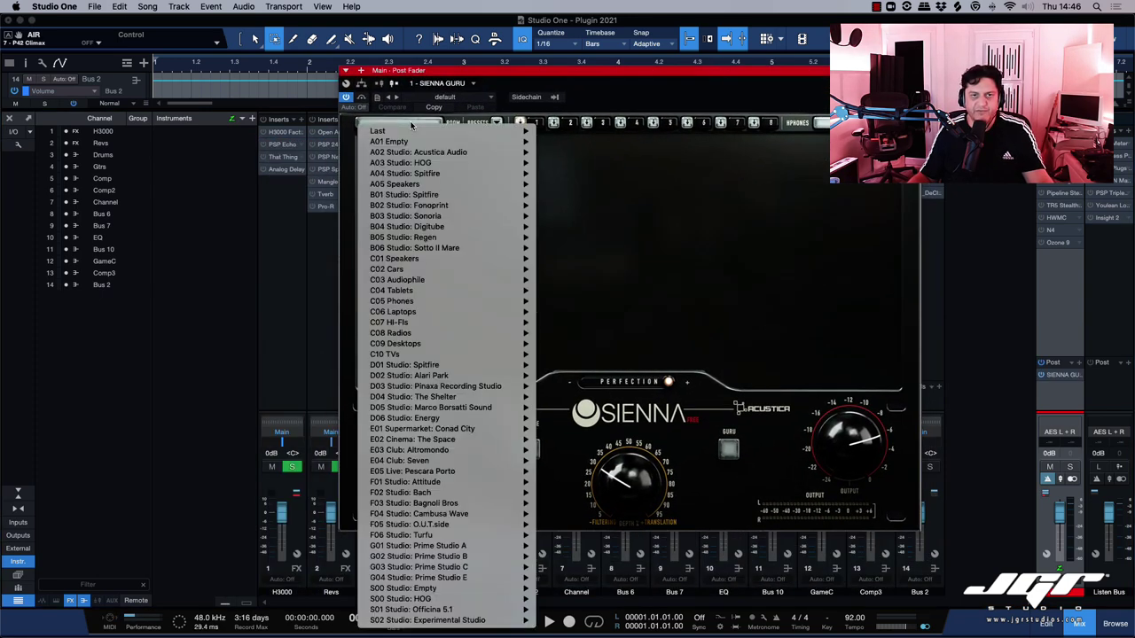
pyautogui.moveTo(416, 196)
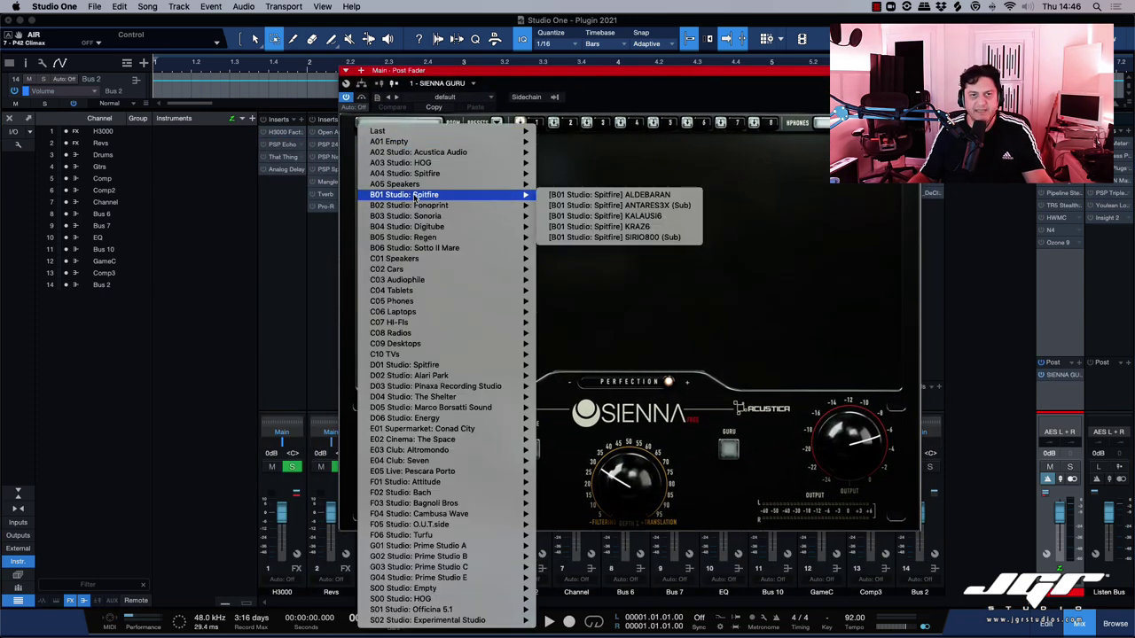
pyautogui.click(645, 239)
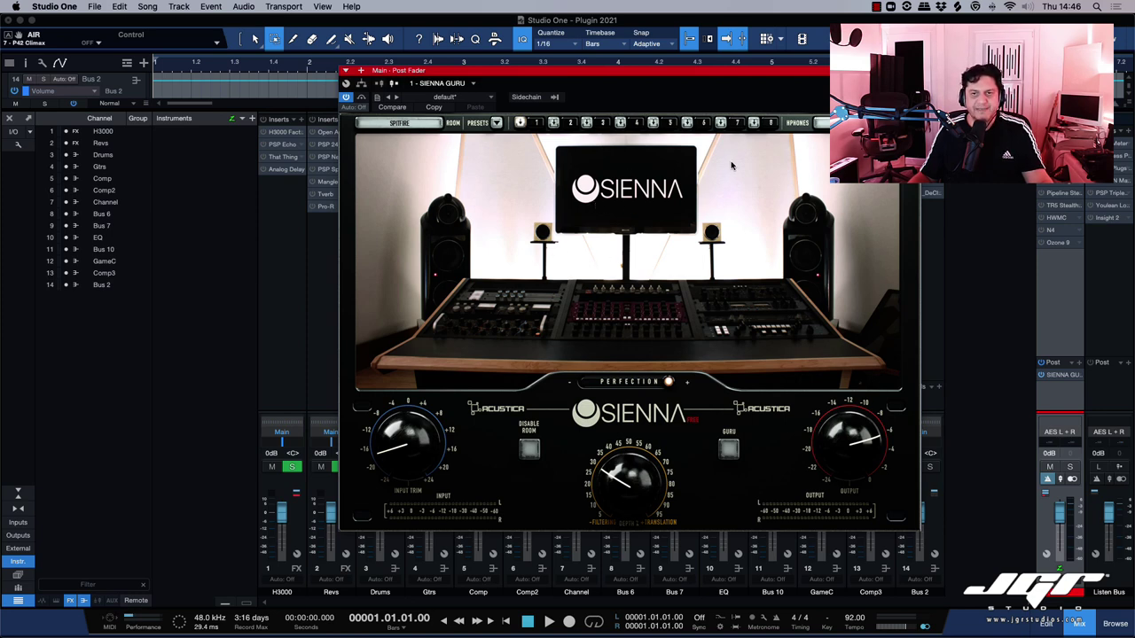
# - Choose an Audeze headphone model in SIENNA and move the plug-in window lower to reveal the headphone setting
pyautogui.click(798, 124)
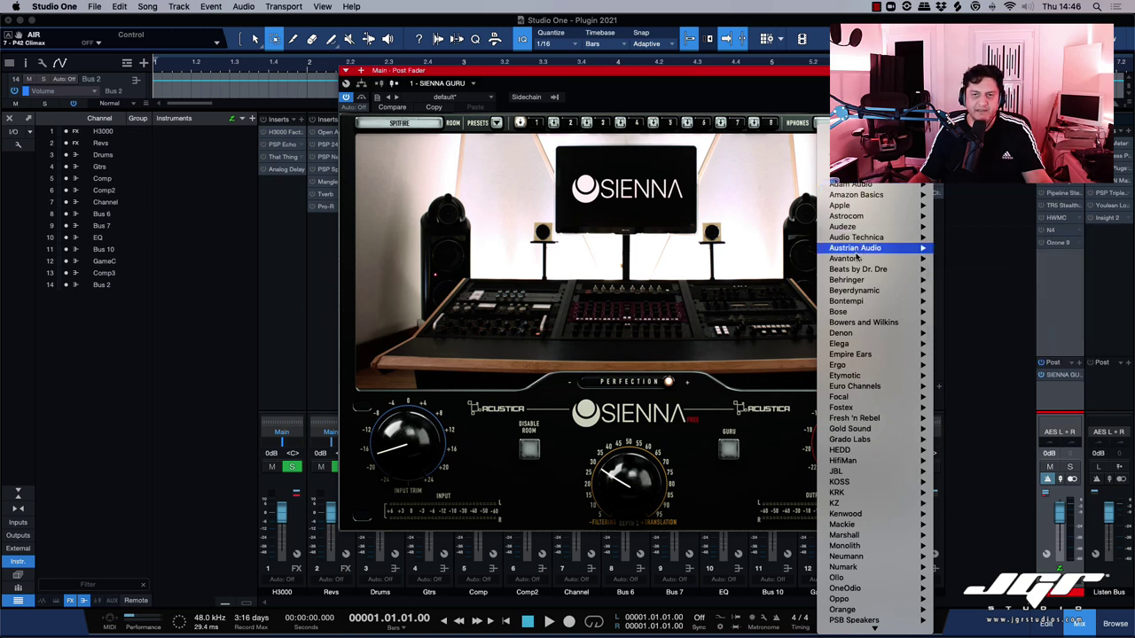
pyautogui.moveTo(857, 253)
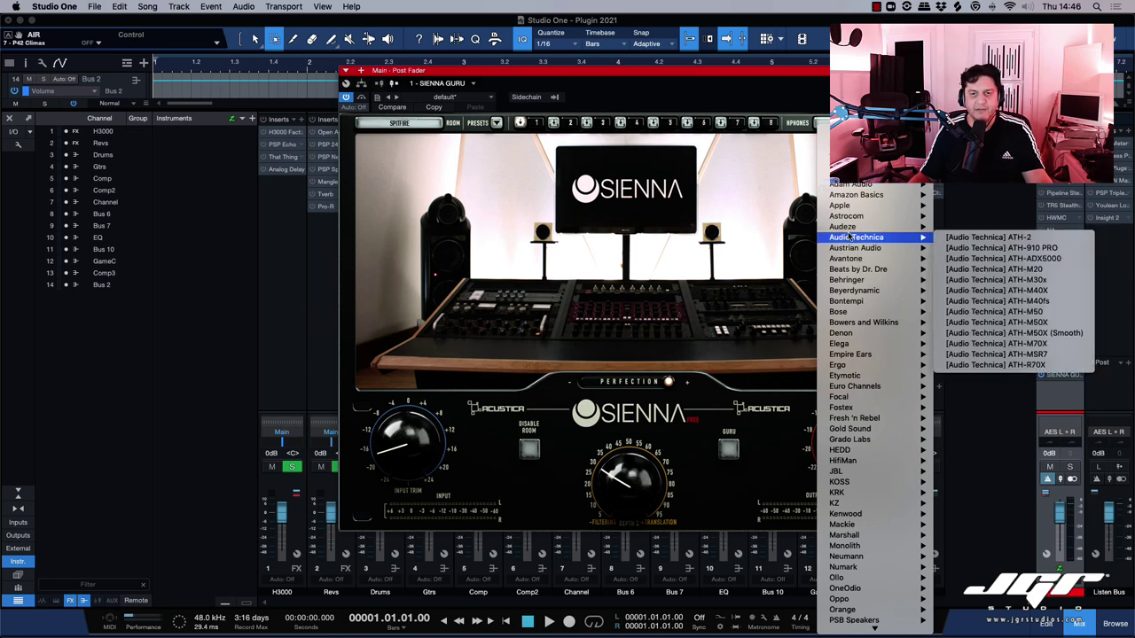
pyautogui.moveTo(865, 226)
pyautogui.click(980, 291)
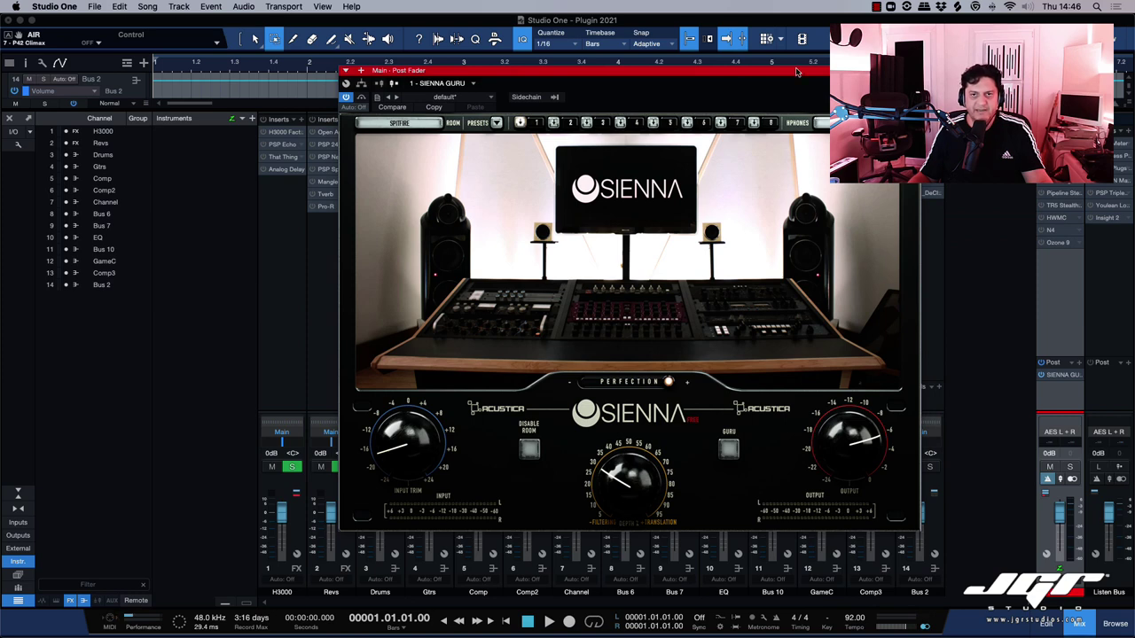
pyautogui.moveTo(798, 71); pyautogui.dragTo(773, 148)
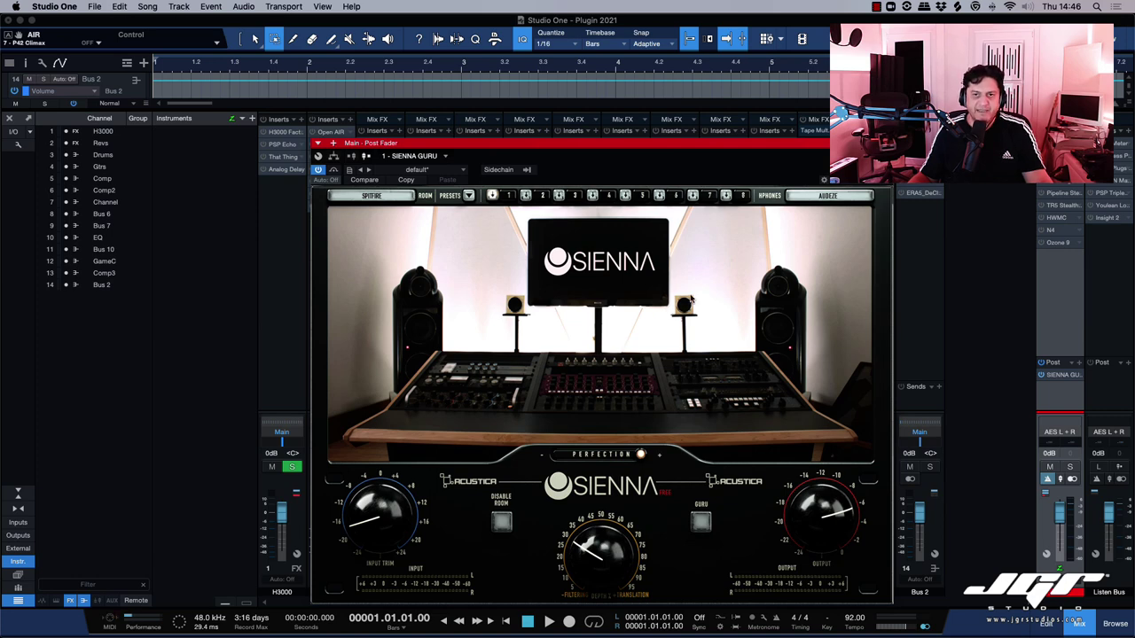
# - Close the SIENNA window and add the SILVER reverb plug-in to the Revs channel's inserts
pyautogui.click(887, 143)
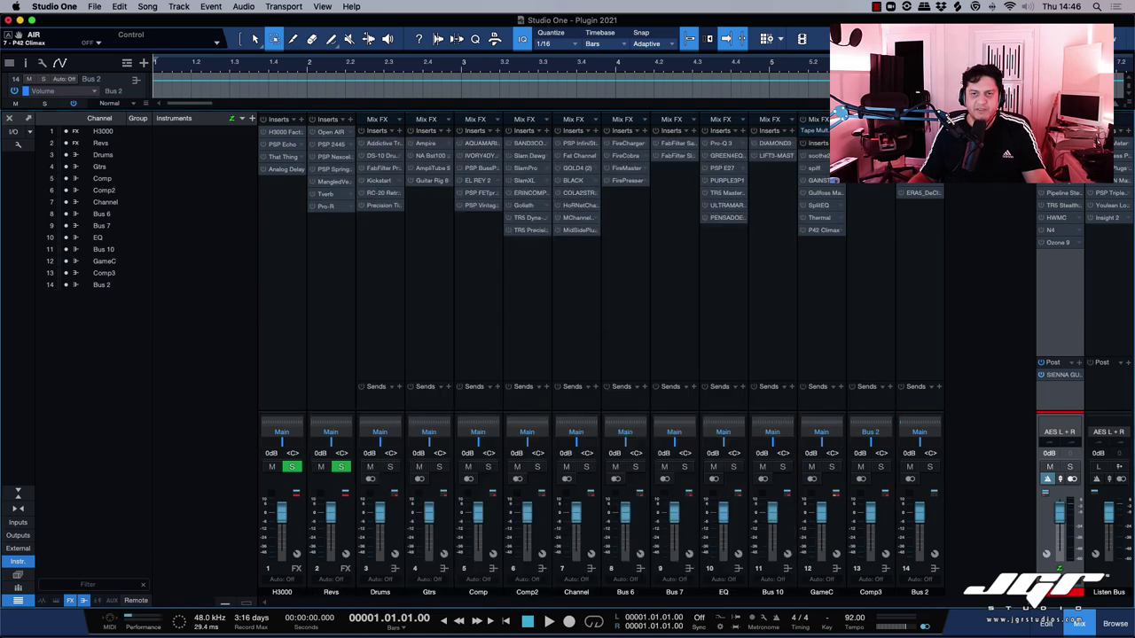
pyautogui.click(326, 239)
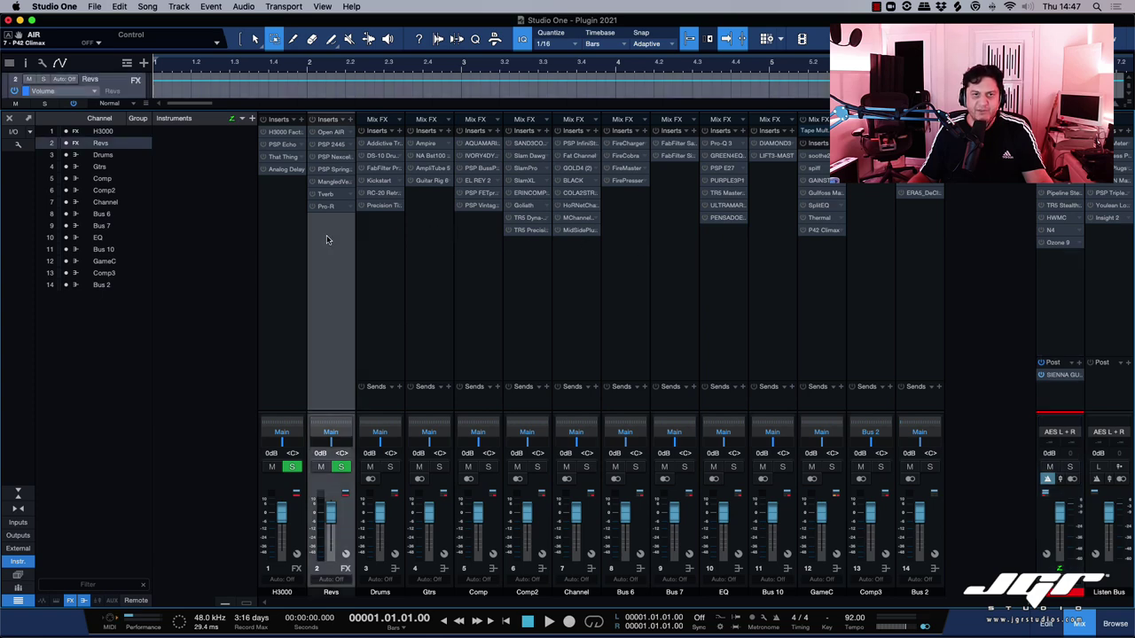
pyautogui.click(352, 119)
pyautogui.write('silver')
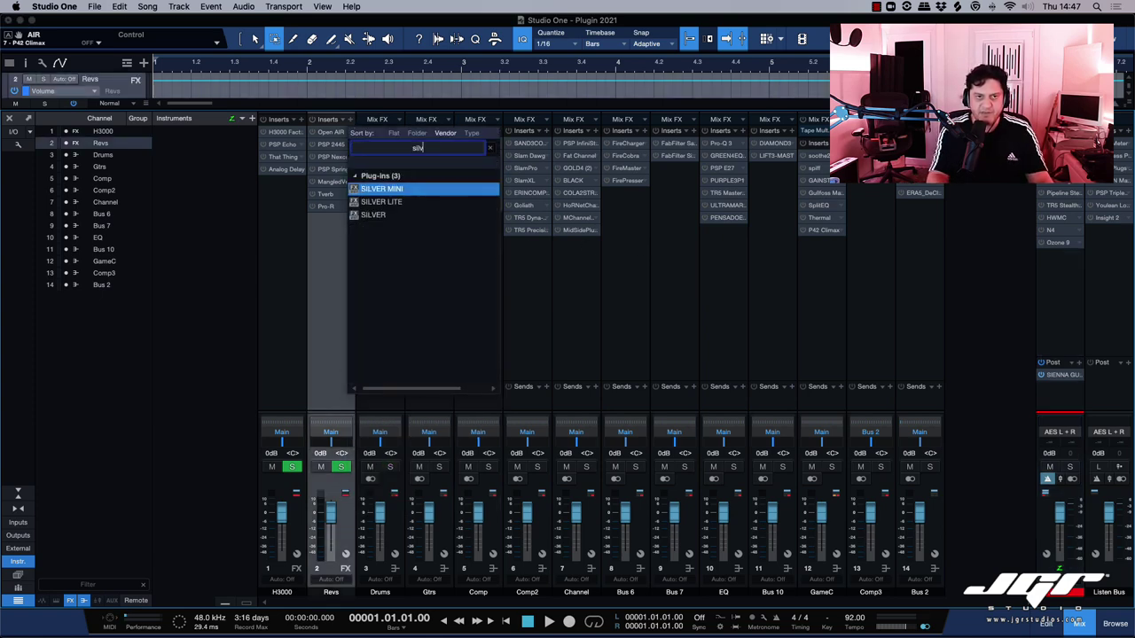
pyautogui.click(379, 192)
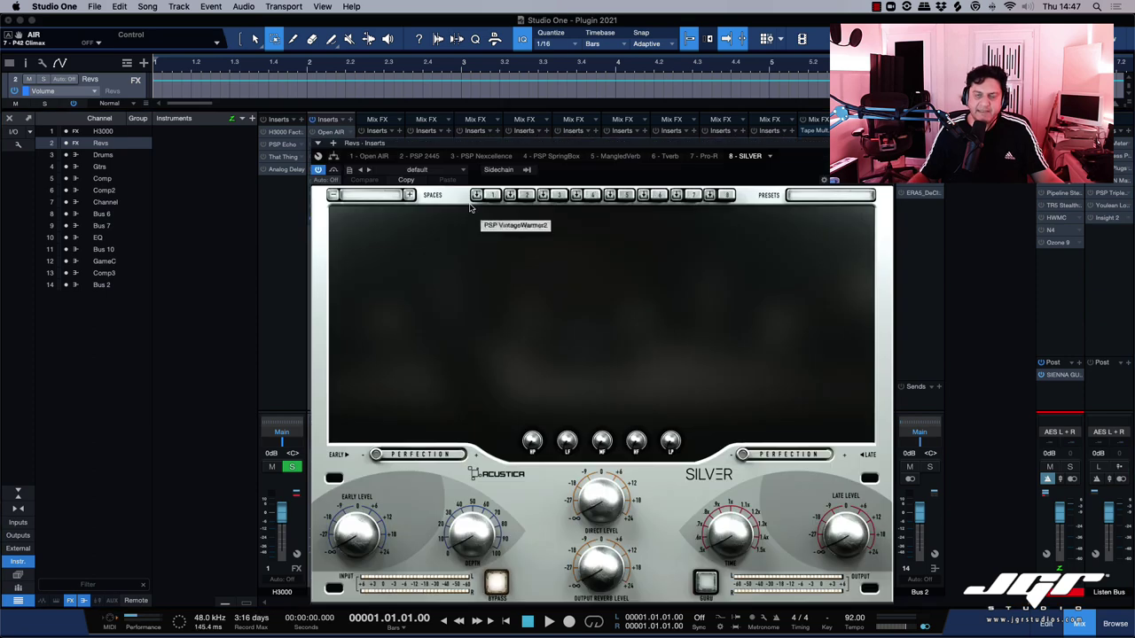
# - Load SILVER's Ebony 240 space, switch to the Opera & Theatre space, and move the plug-in window up over the mixer
pyautogui.click(375, 196)
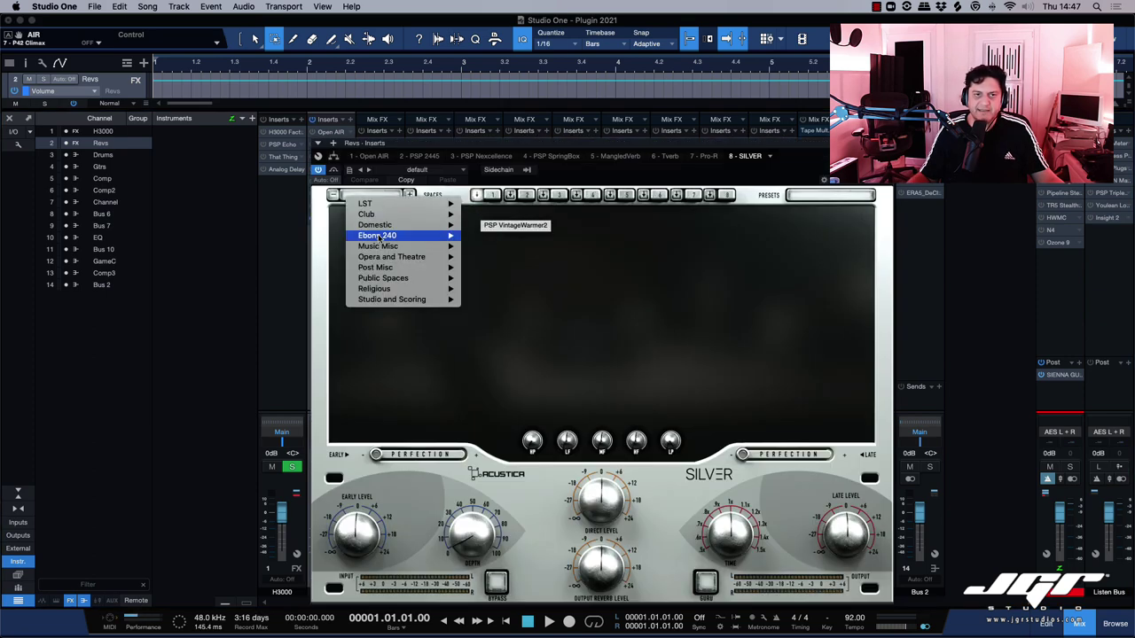
pyautogui.moveTo(414, 238)
pyautogui.click(472, 248)
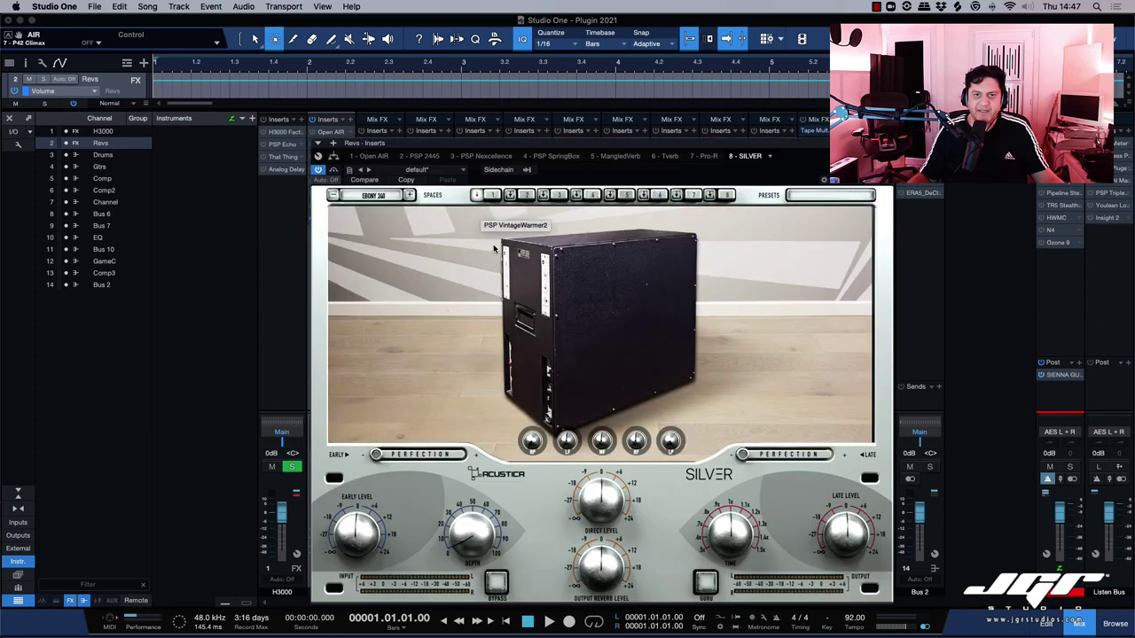
pyautogui.click(366, 196)
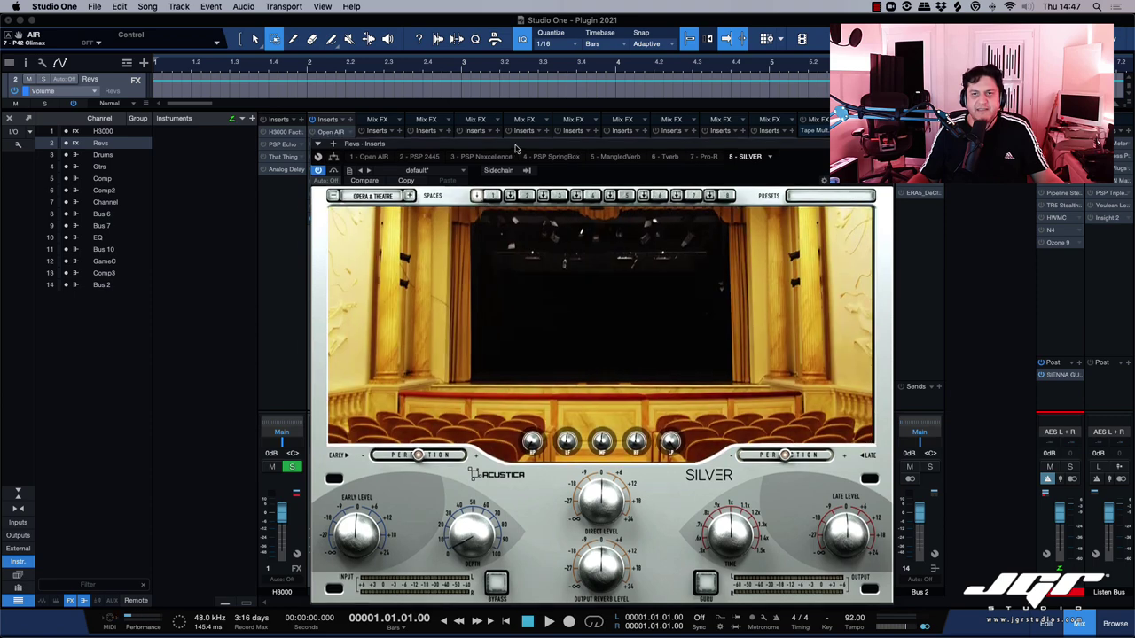
pyautogui.moveTo(517, 149); pyautogui.dragTo(490, 96)
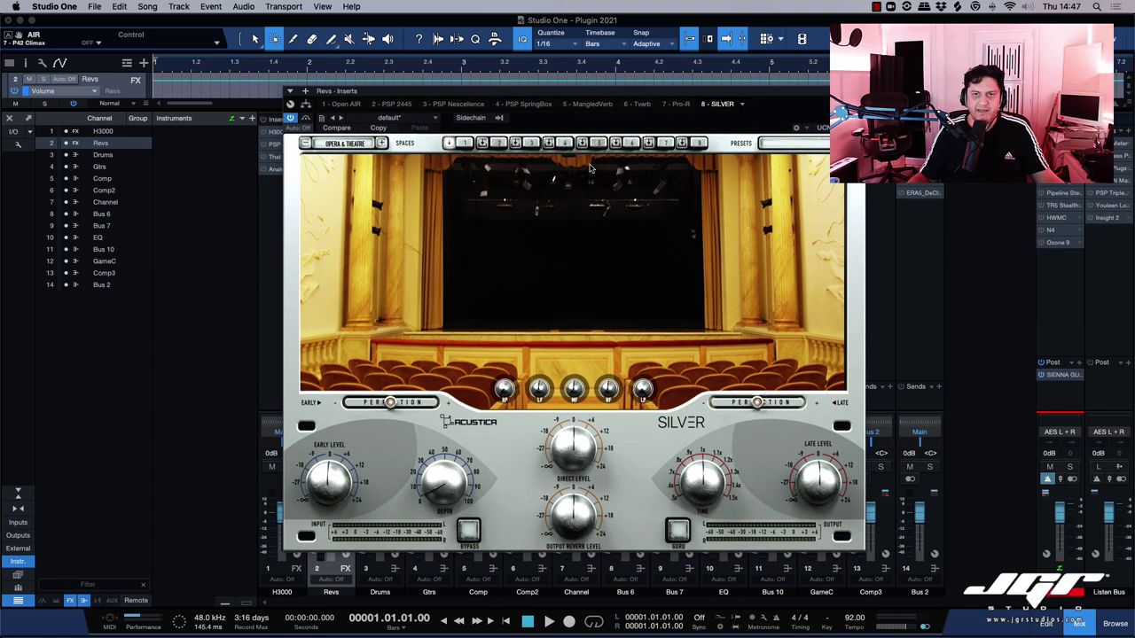
# - Browse SILVER's Large Chamber presets, switch its space to Music Misc, and close the plug-in window
pyautogui.click(806, 148)
pyautogui.moveTo(810, 185)
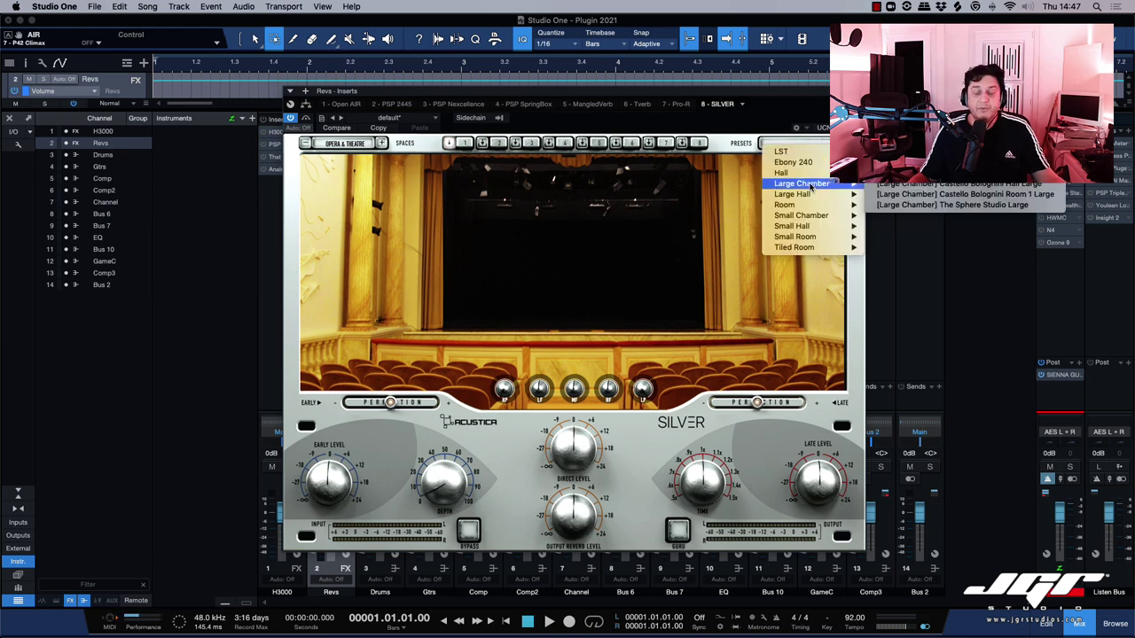
pyautogui.click(885, 193)
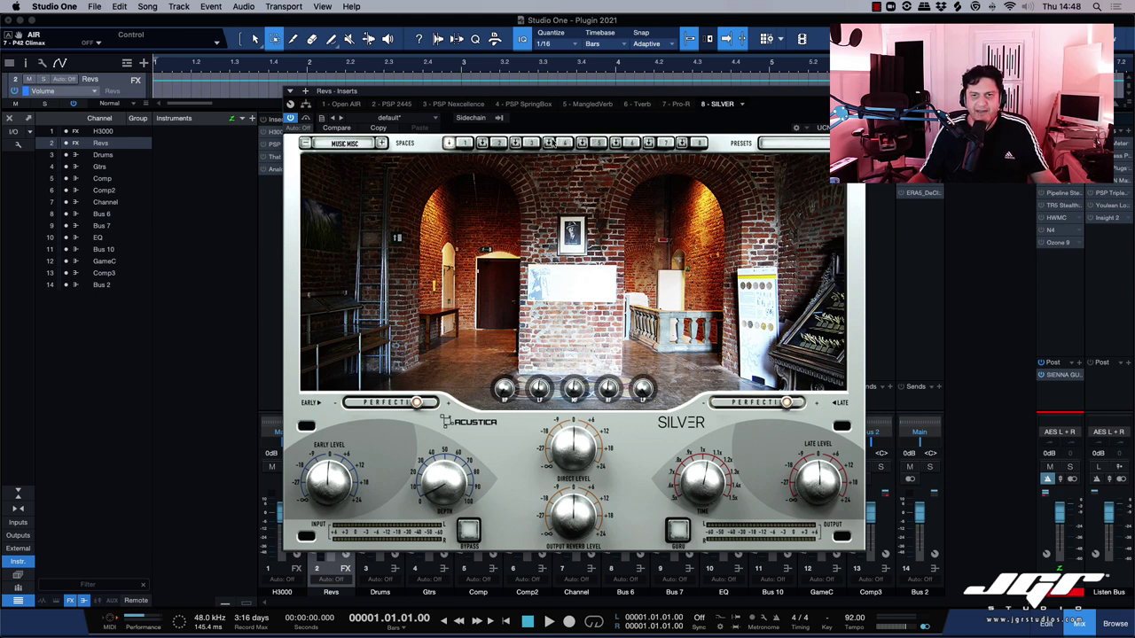
pyautogui.click(858, 92)
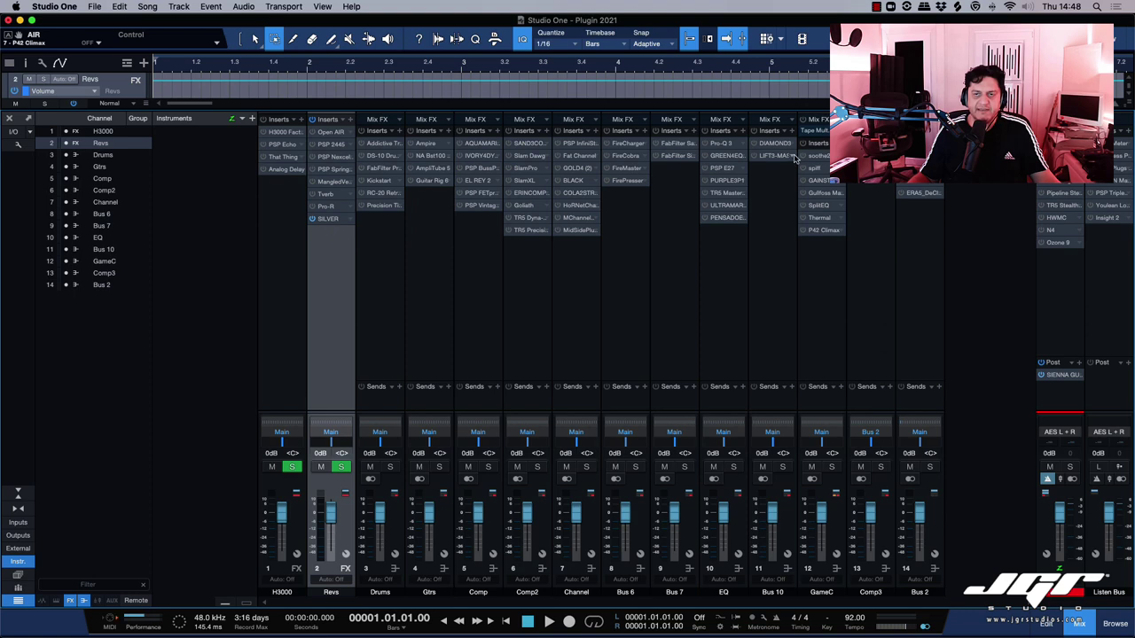
# - View the Listen Bus's Level Meter, Loudness Penalty and MeterPlugs Dynameter inserts one after another
pyautogui.click(1064, 298)
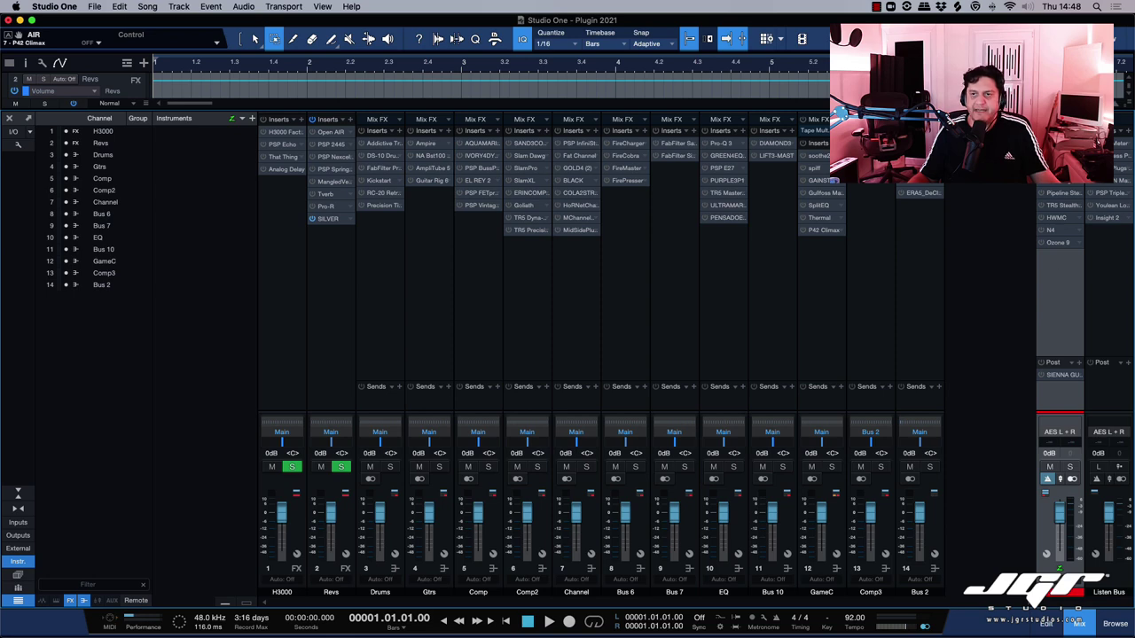
pyautogui.doubleClick(1105, 132)
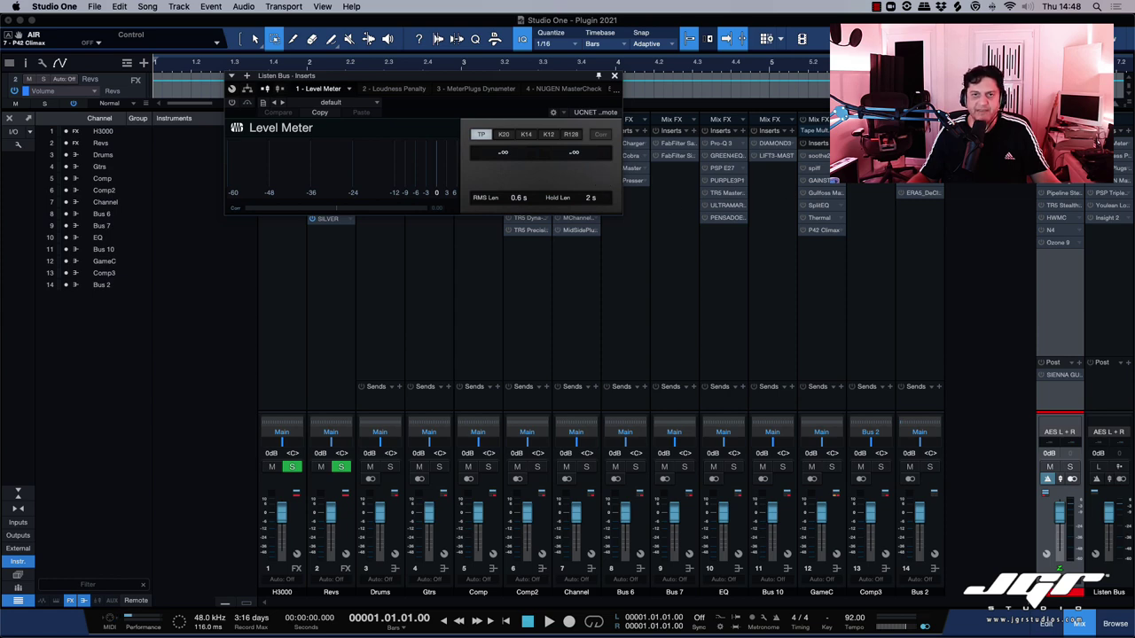
pyautogui.doubleClick(1114, 159)
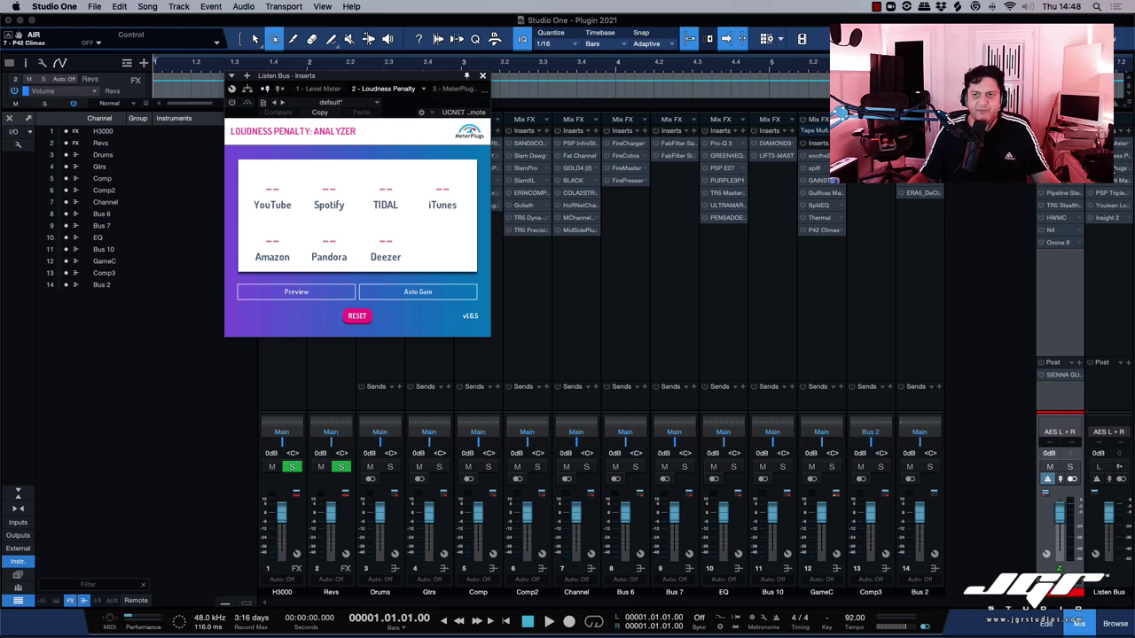
pyautogui.doubleClick(1108, 169)
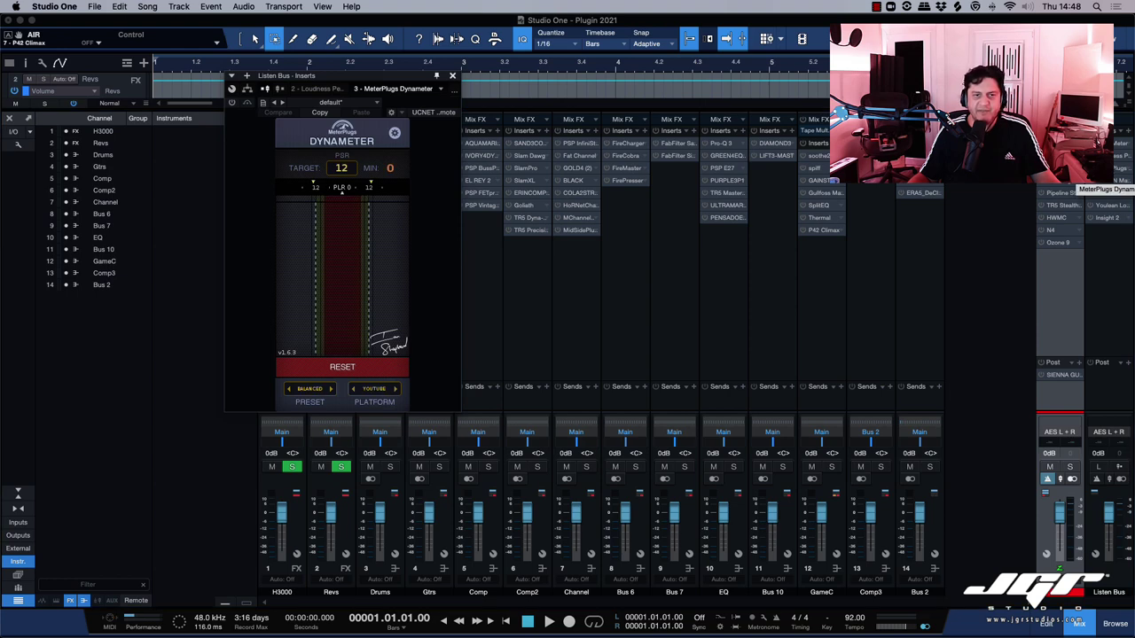
# - View NUGEN MasterCheck on the Listen Bus, and open and dismiss its product information page
pyautogui.doubleClick(1108, 193)
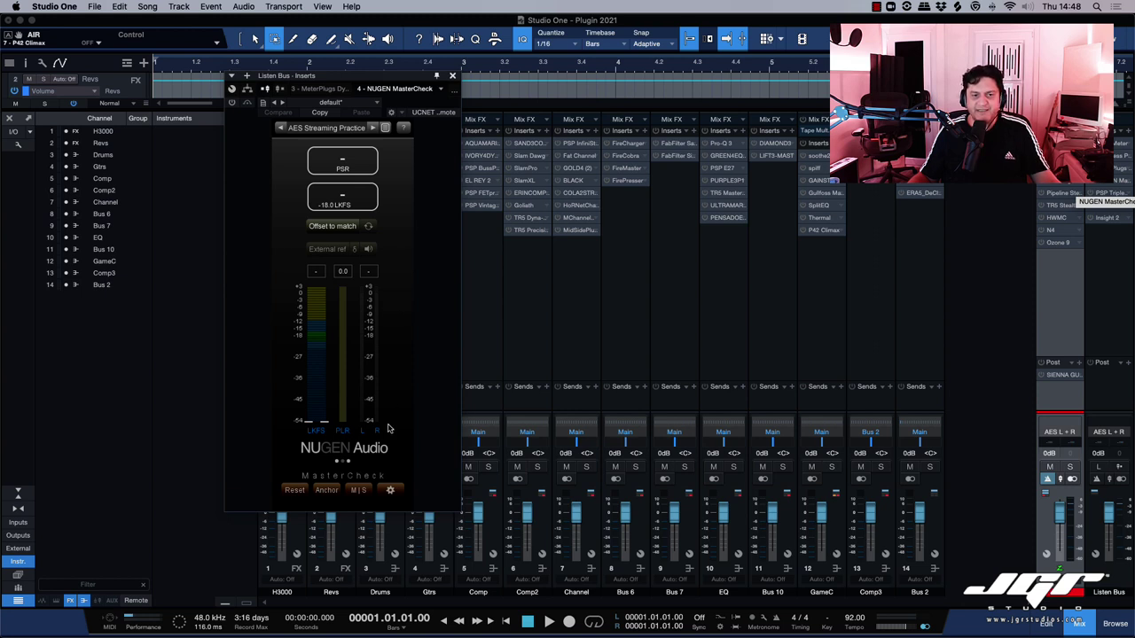
pyautogui.click(349, 475)
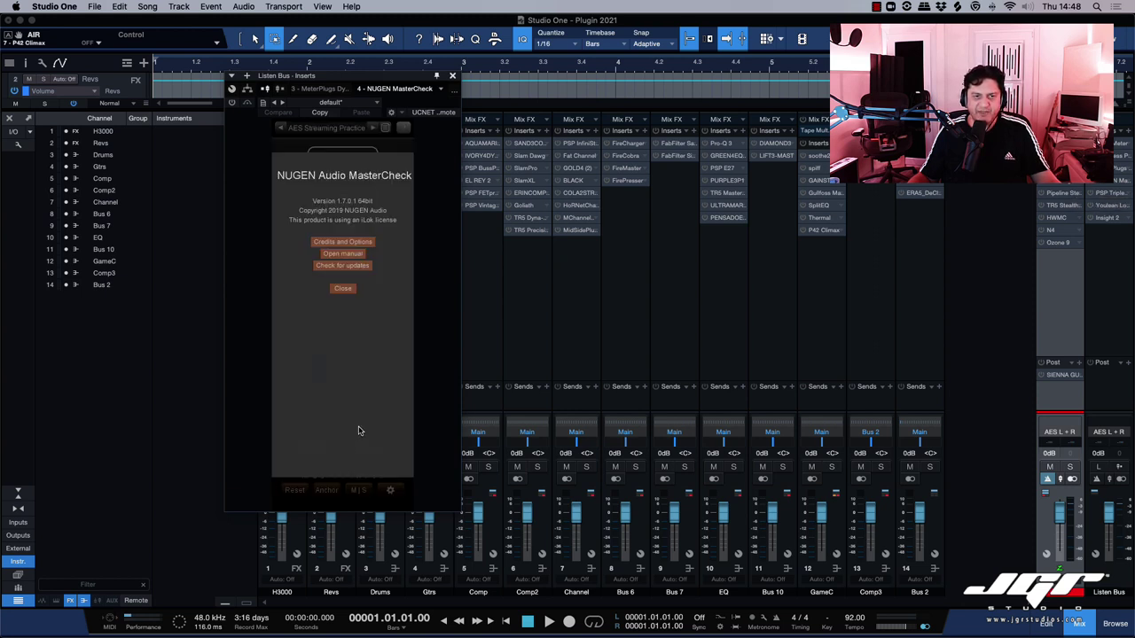
pyautogui.click(338, 293)
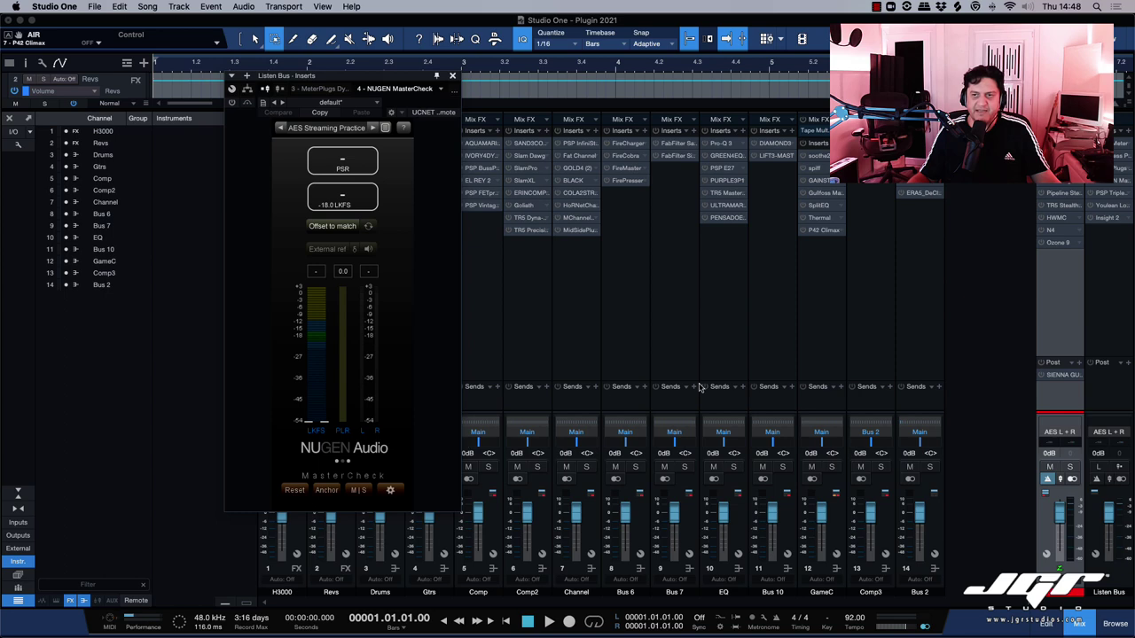
# - View PSP TripleMeter and Youlean Loudness Meter 2 on the Listen Bus, moving the plug-in window to show each meter fully
pyautogui.click(1116, 195)
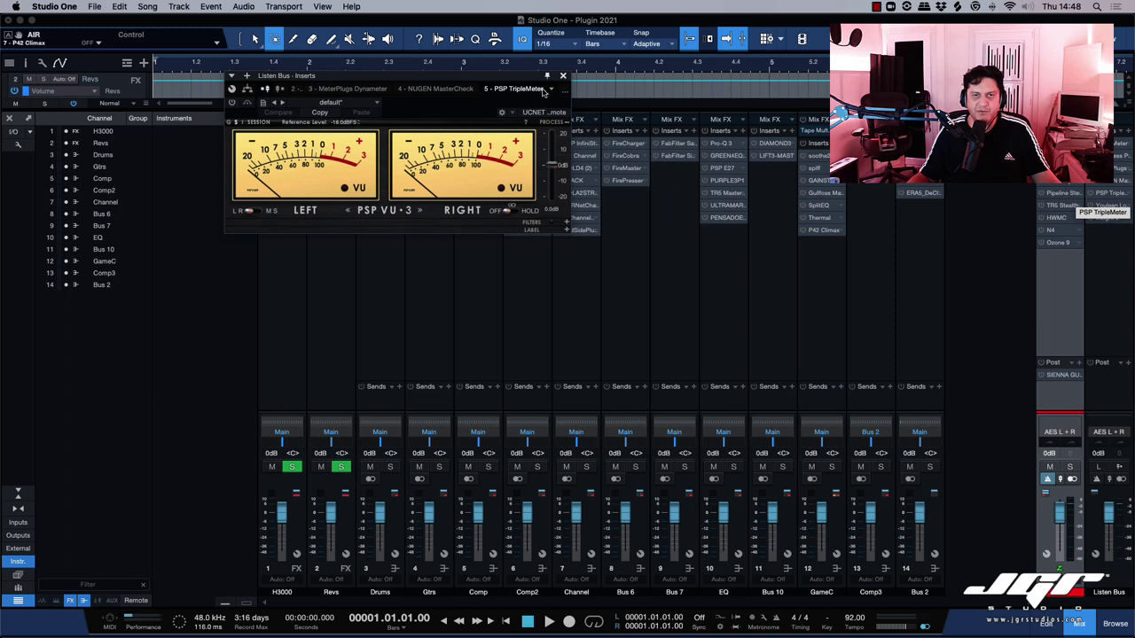
pyautogui.moveTo(525, 78); pyautogui.dragTo(621, 182)
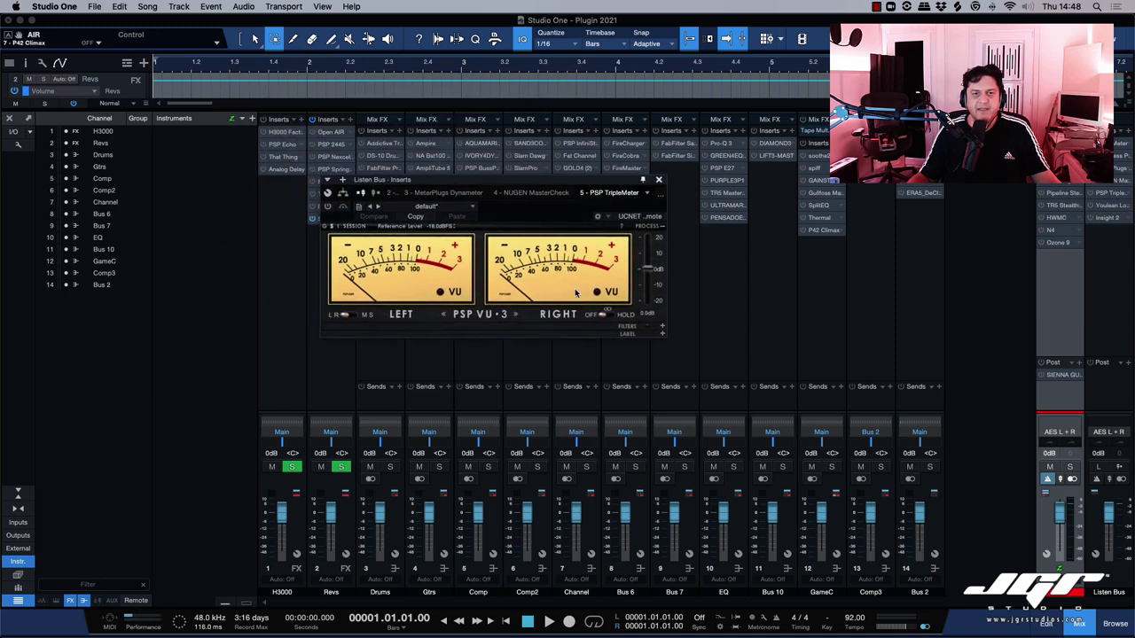
pyautogui.click(1111, 205)
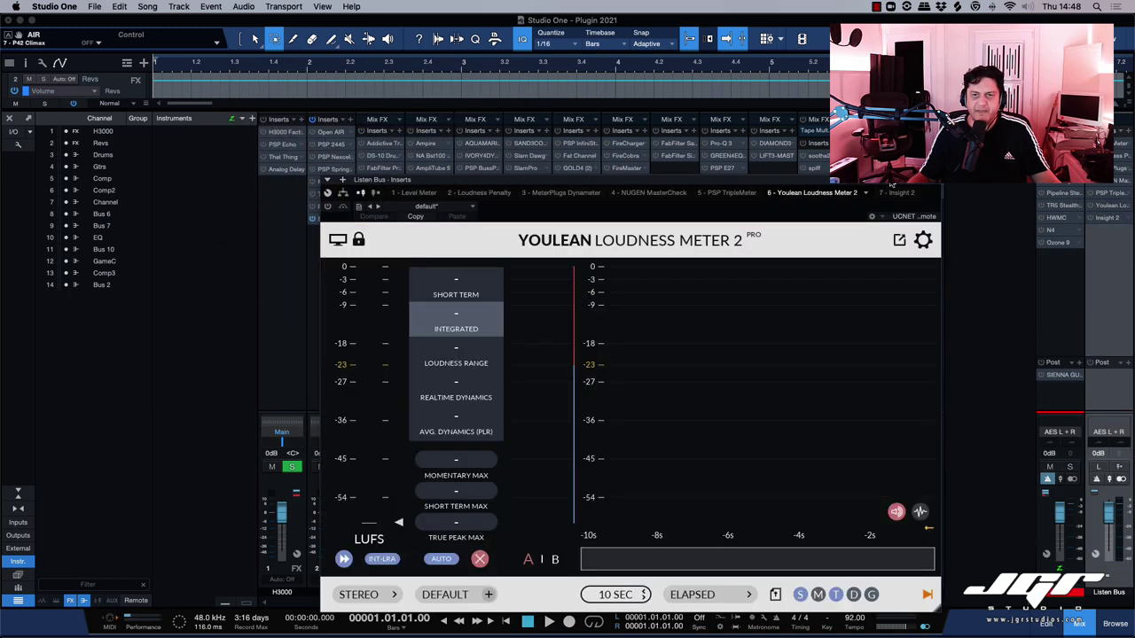
pyautogui.moveTo(891, 183); pyautogui.dragTo(838, 104)
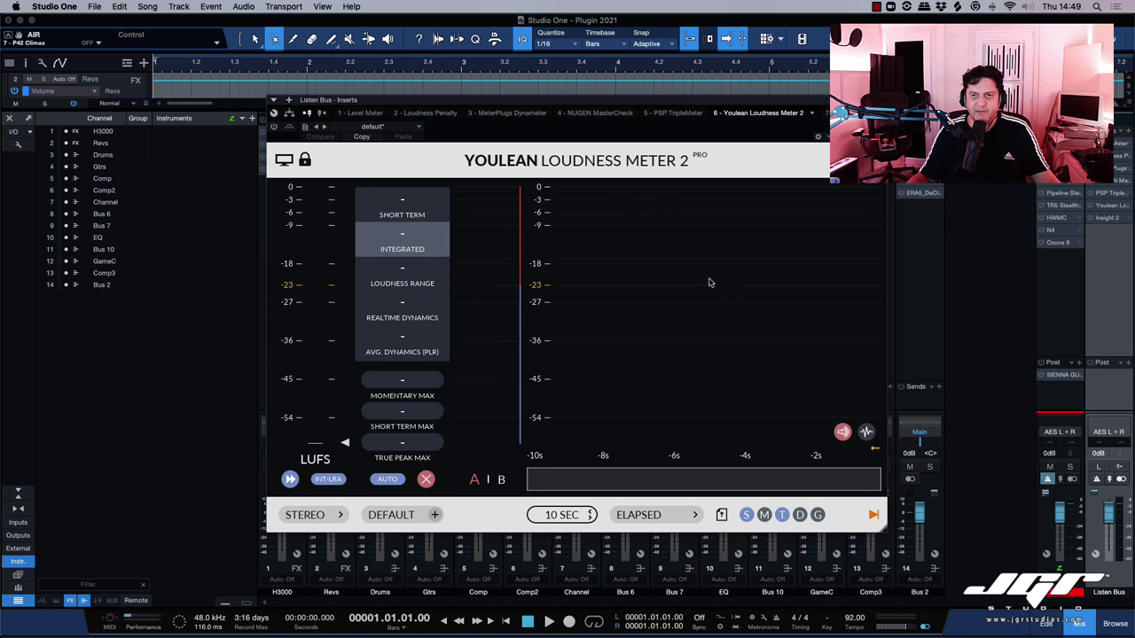
# - View Insight 2 on the Listen Bus, move its window clear of the Layouts presets, and close it
pyautogui.click(1109, 218)
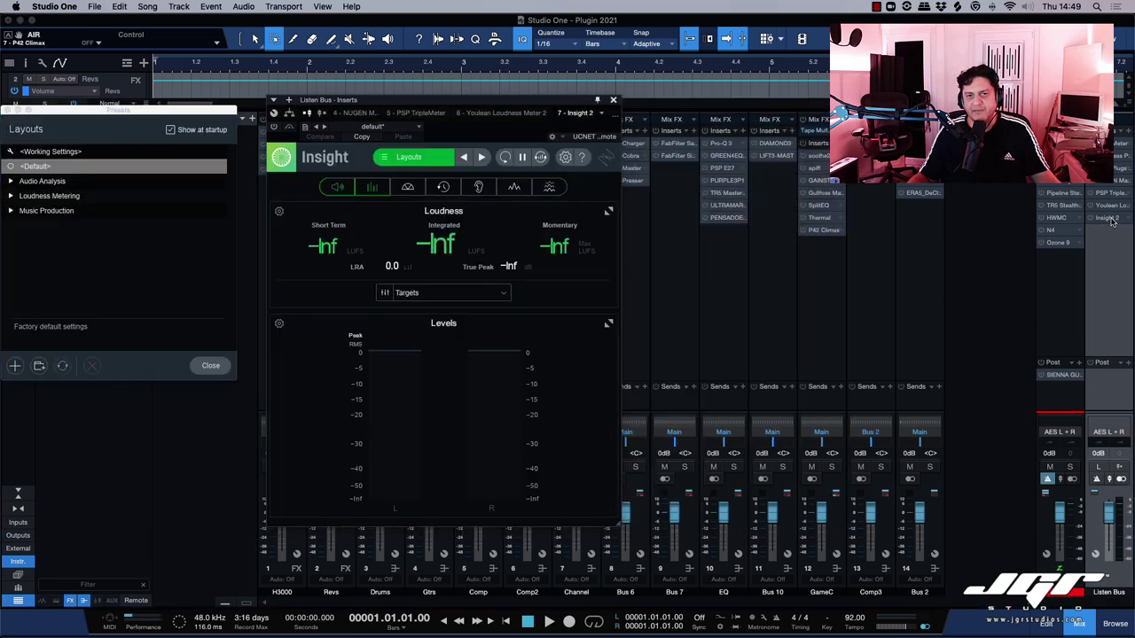
pyautogui.moveTo(525, 101); pyautogui.dragTo(590, 116)
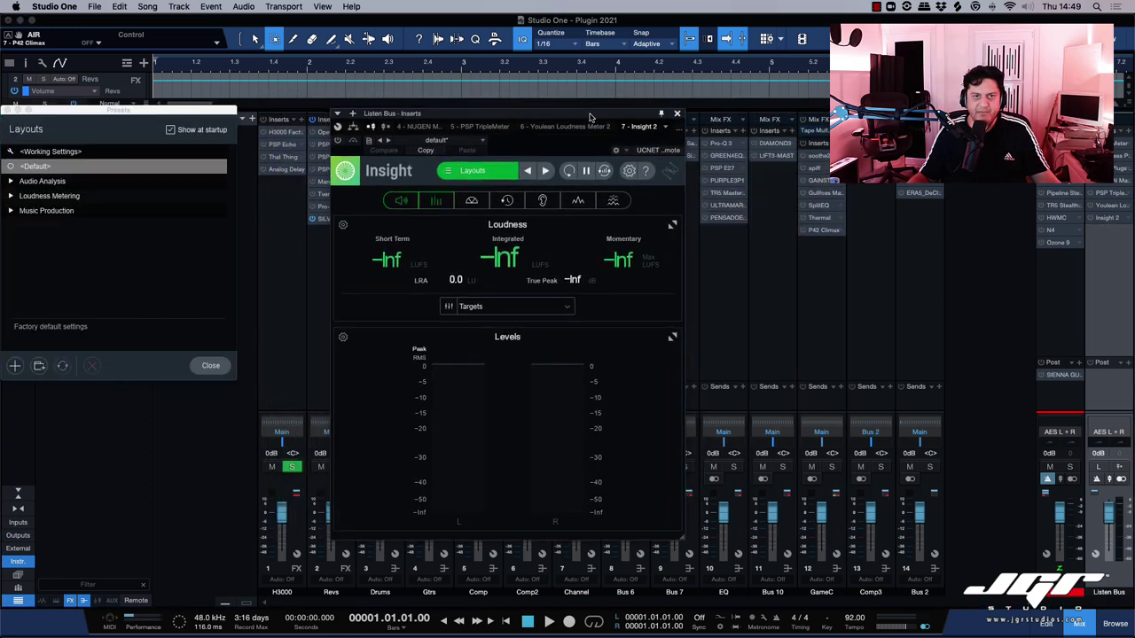
pyautogui.click(677, 113)
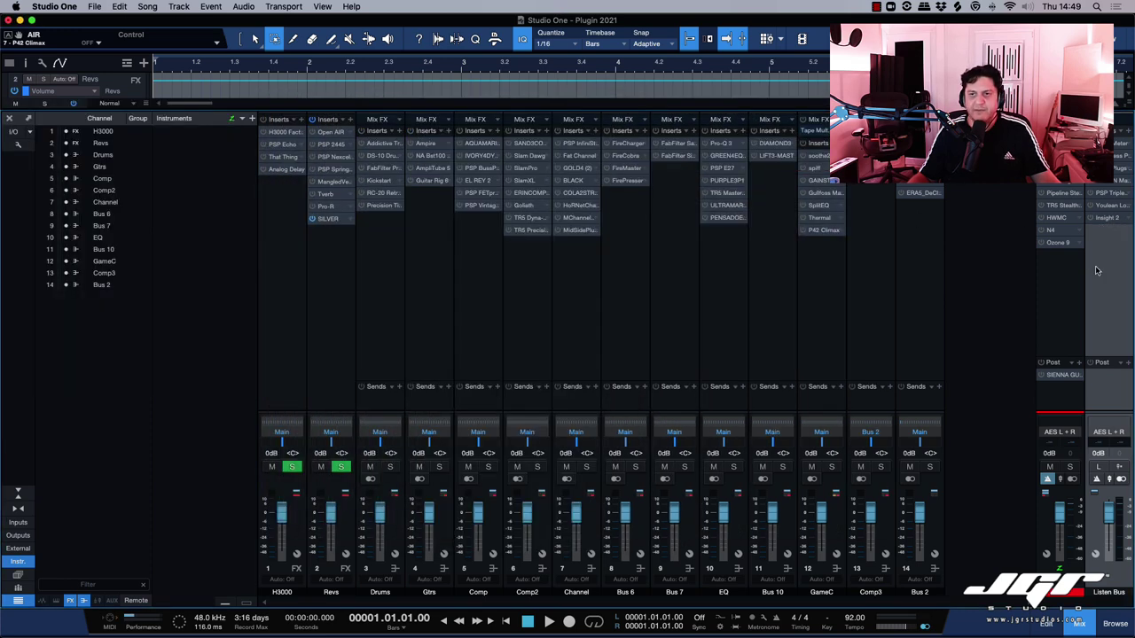